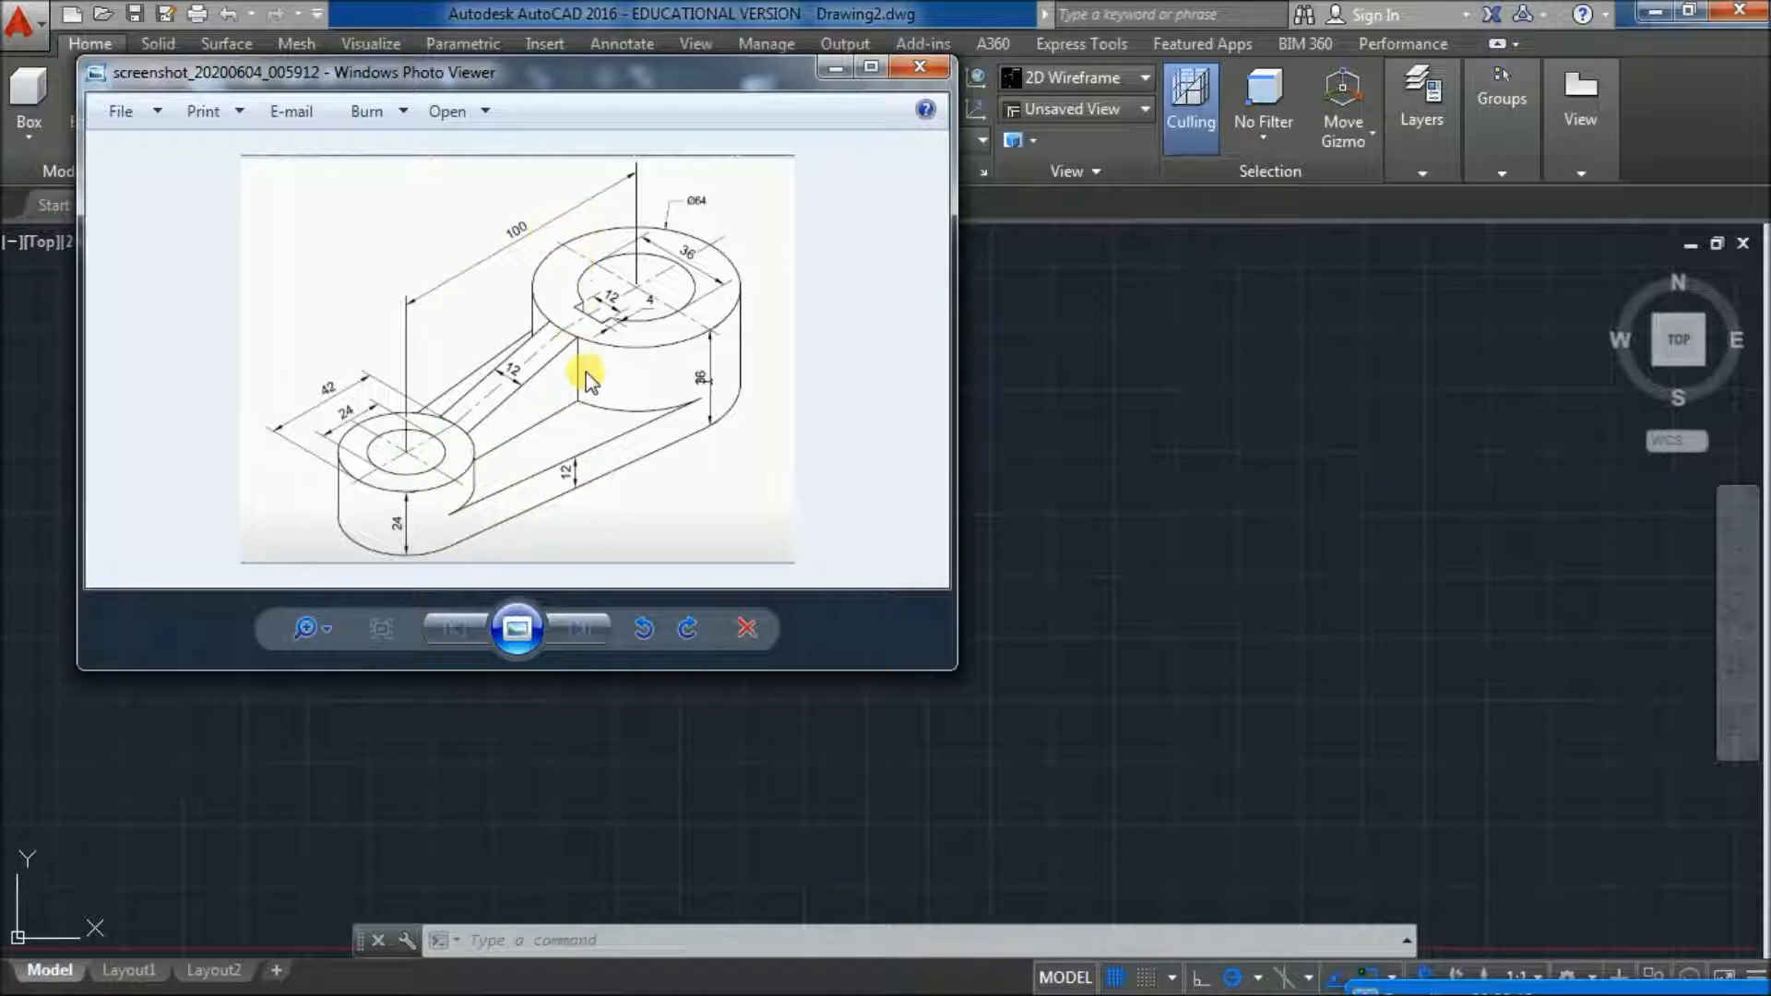
- Minimize the reference picture and select the 3D Modeling workspace
click(821, 73)
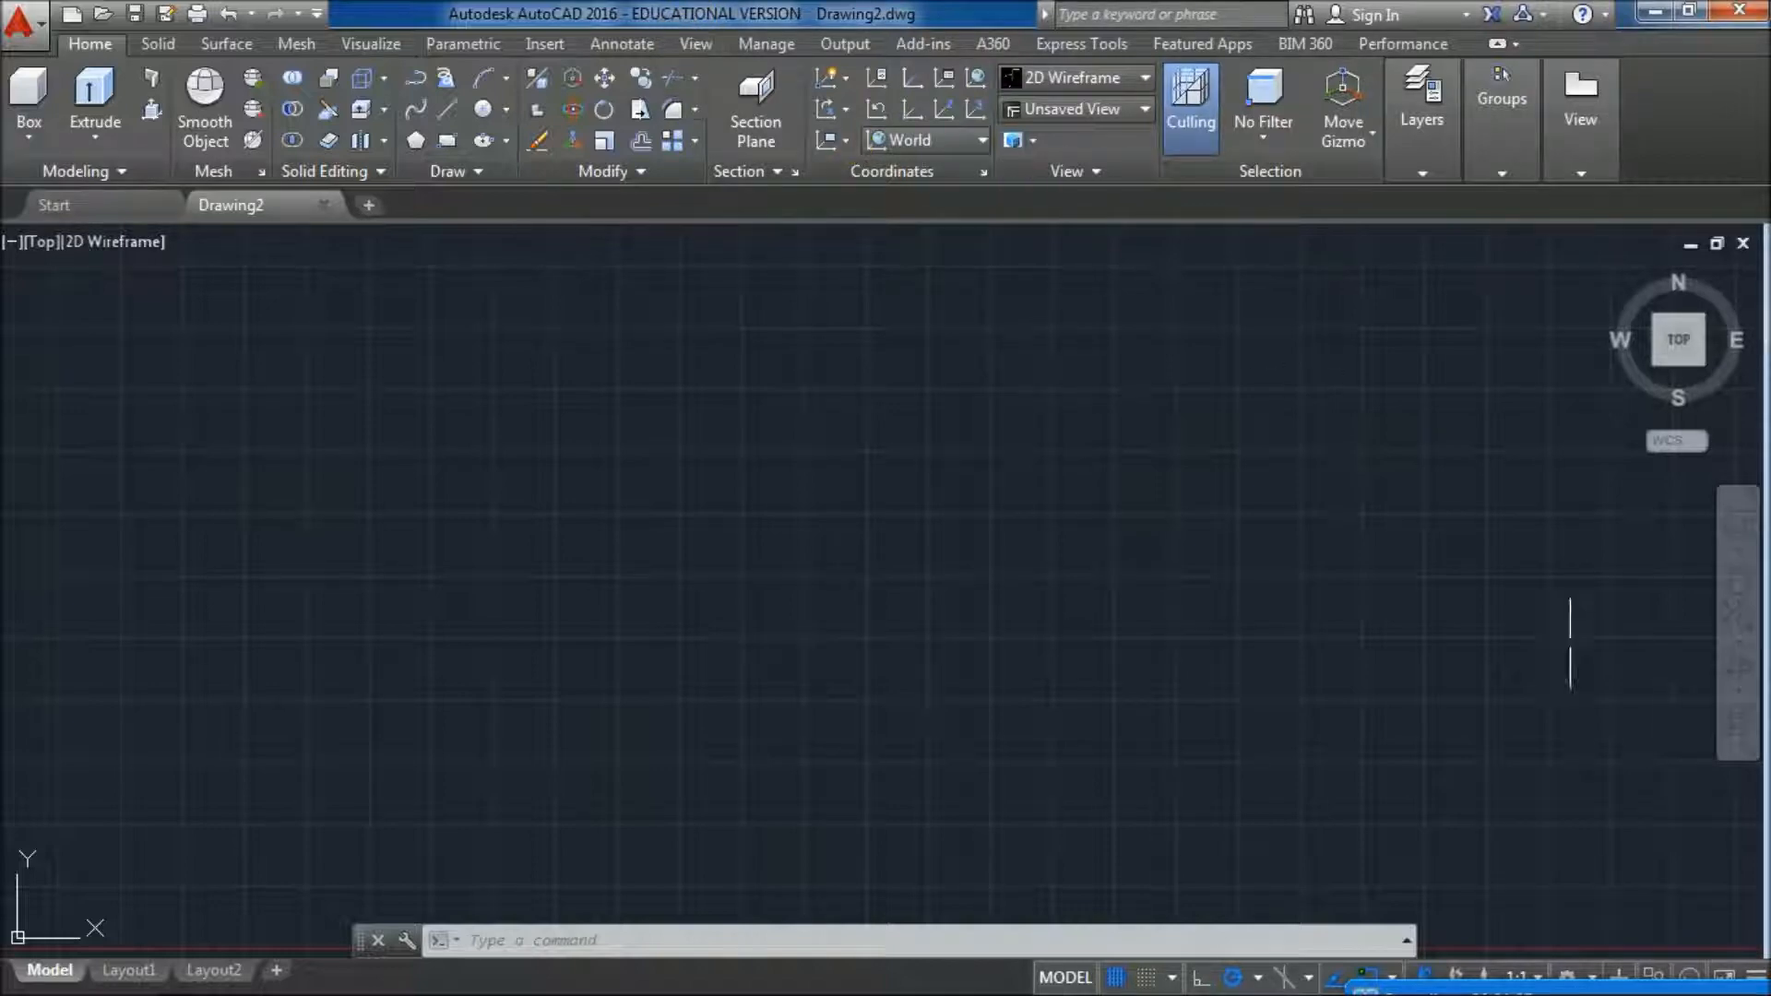
click(1590, 976)
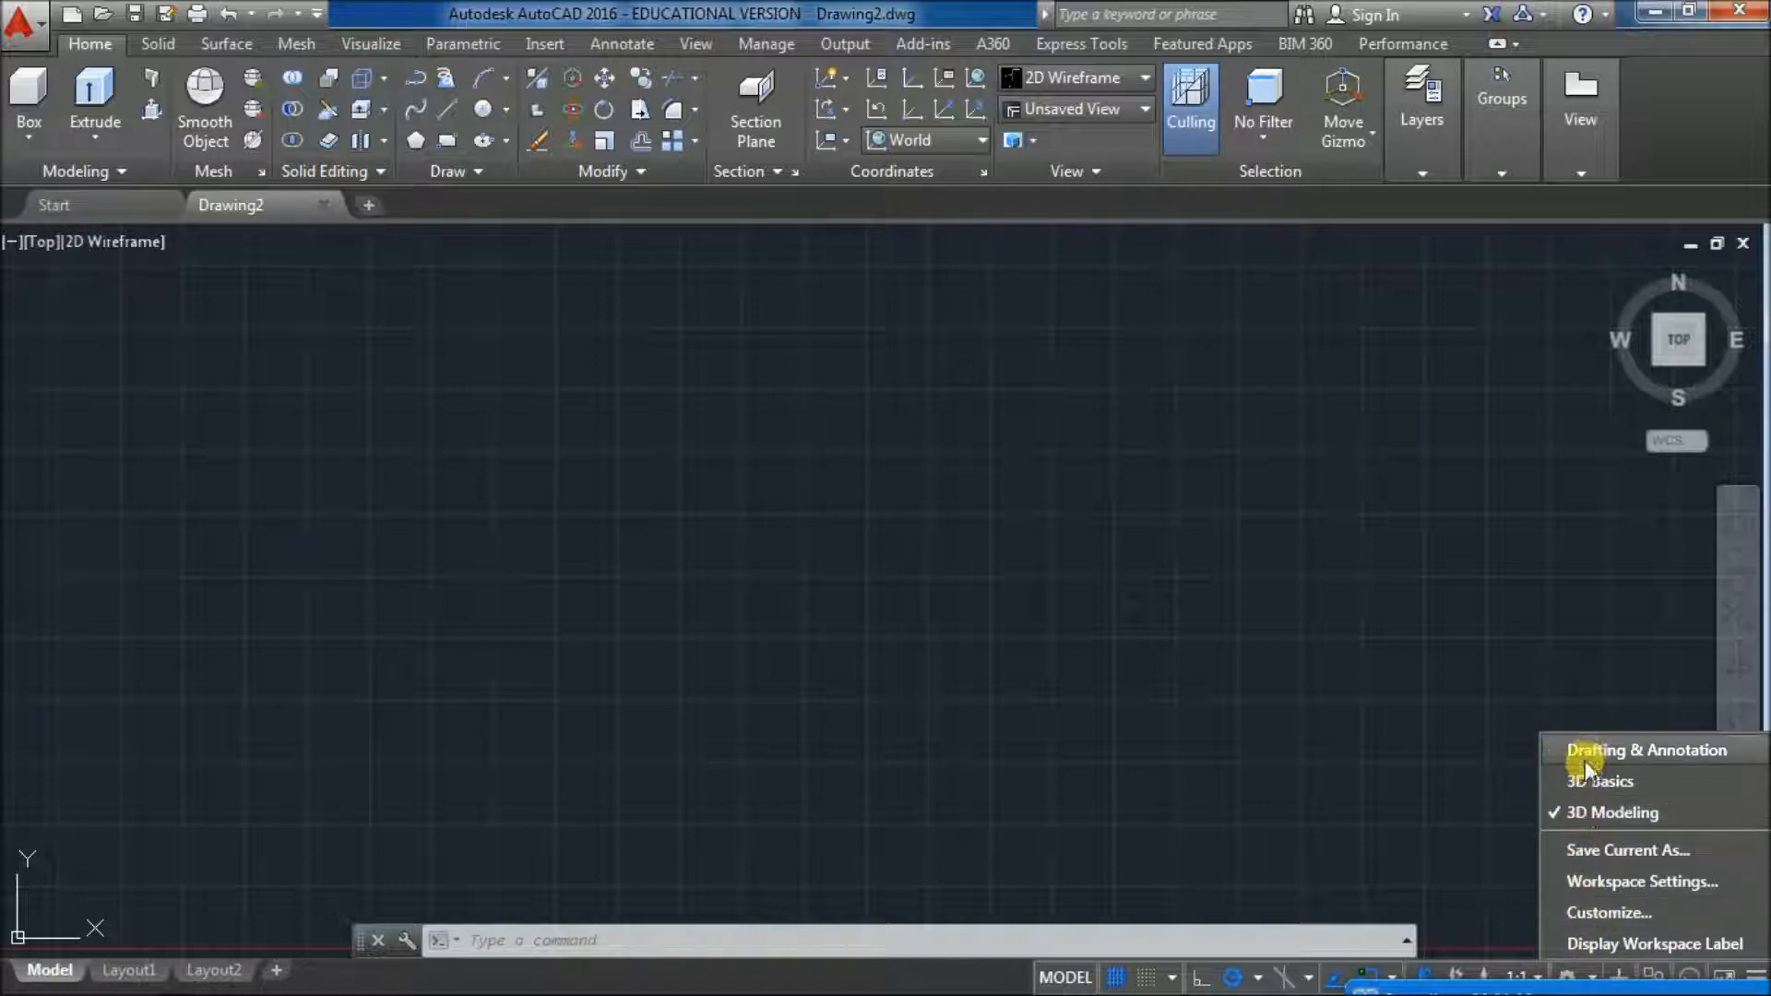
click(1615, 816)
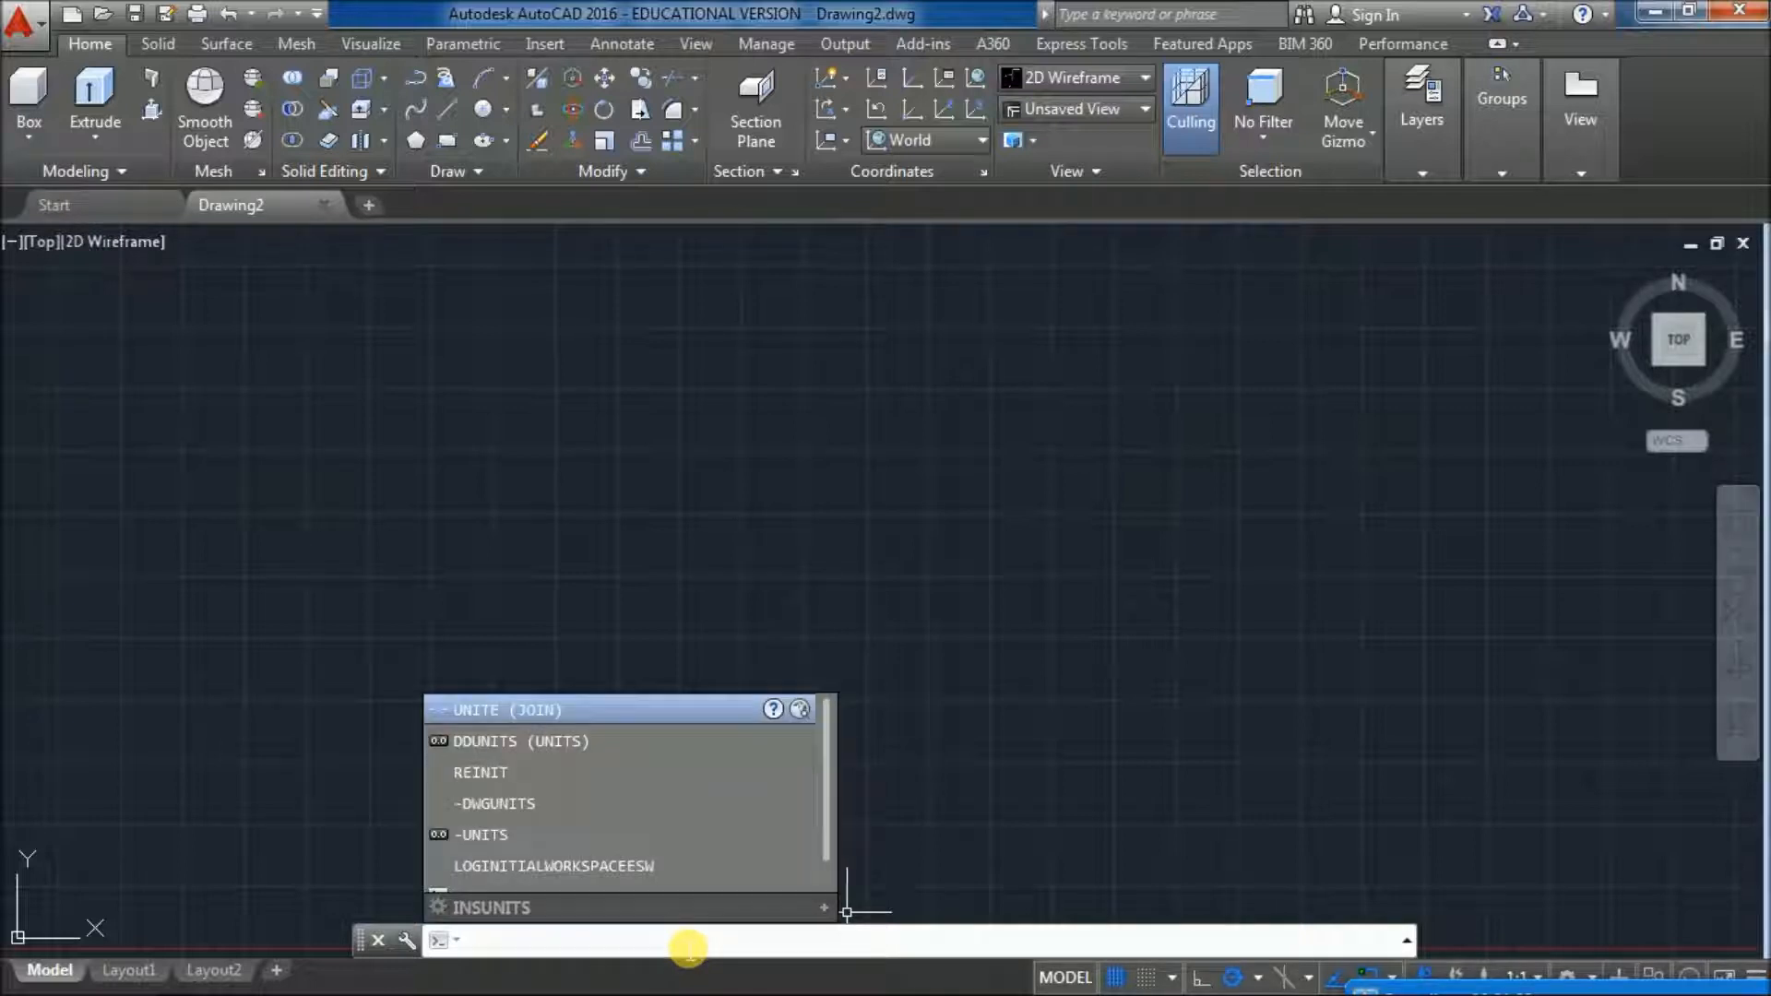
- Check the drawing units and accept Millimeters as the insertion scale
text(nit)
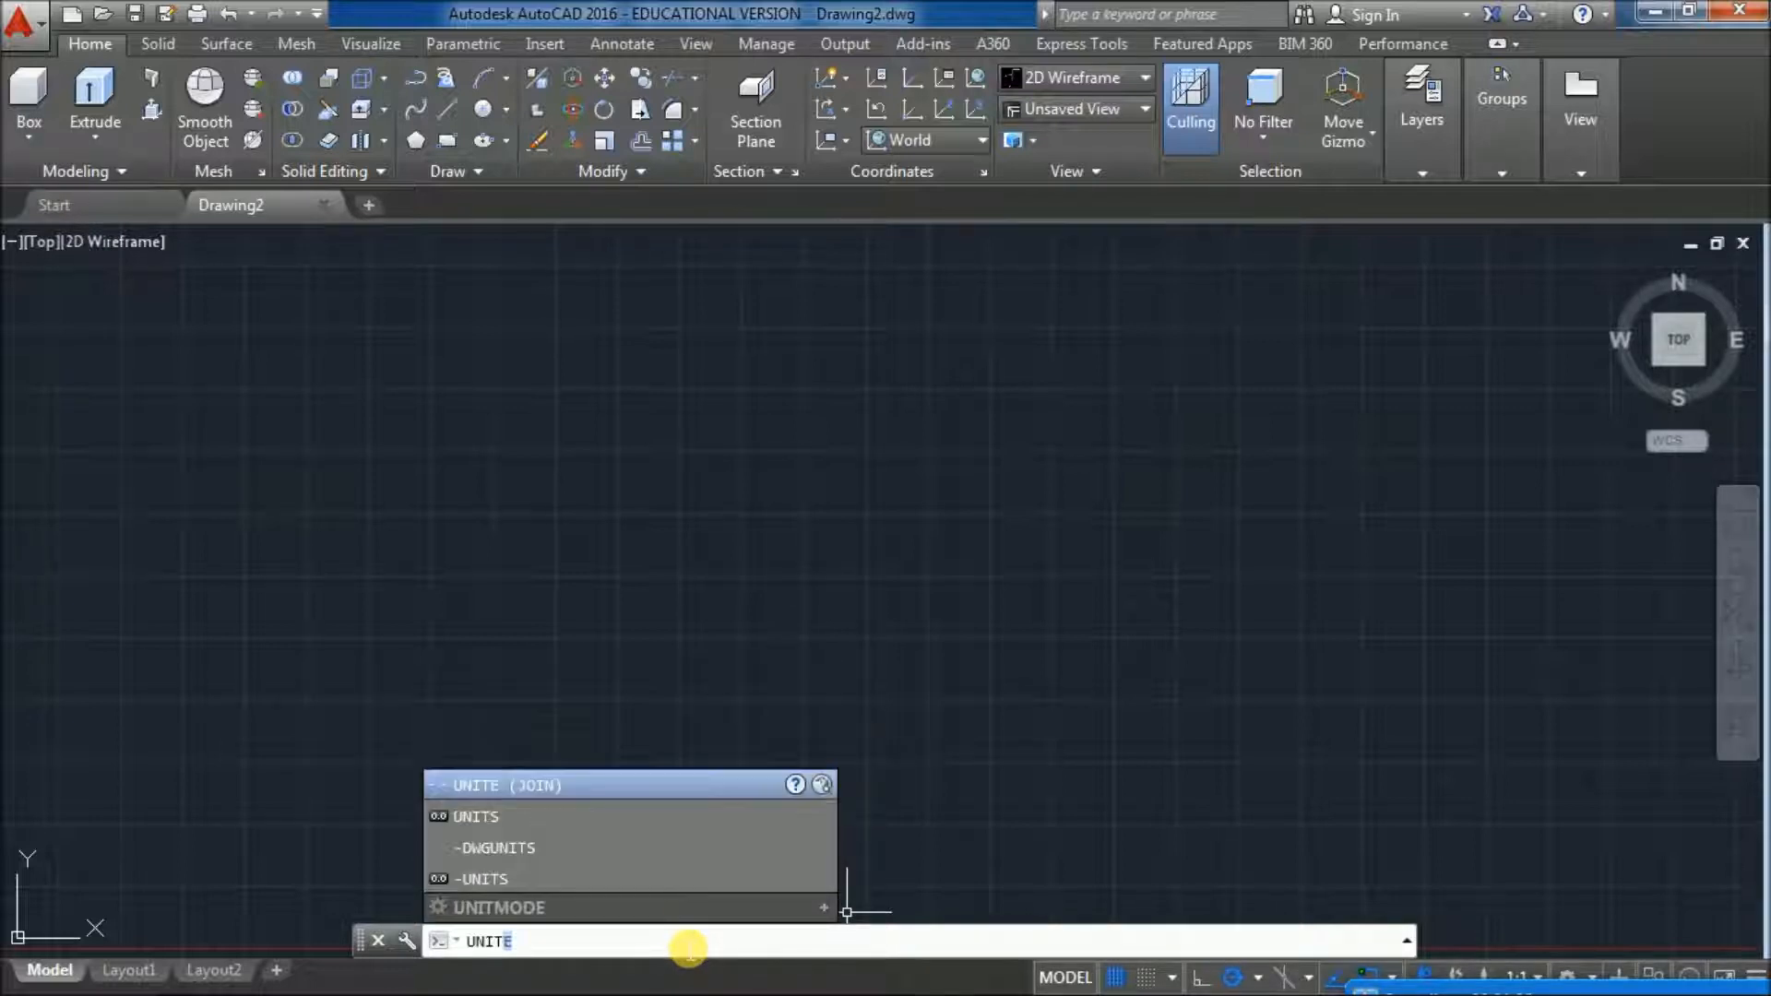
click(519, 819)
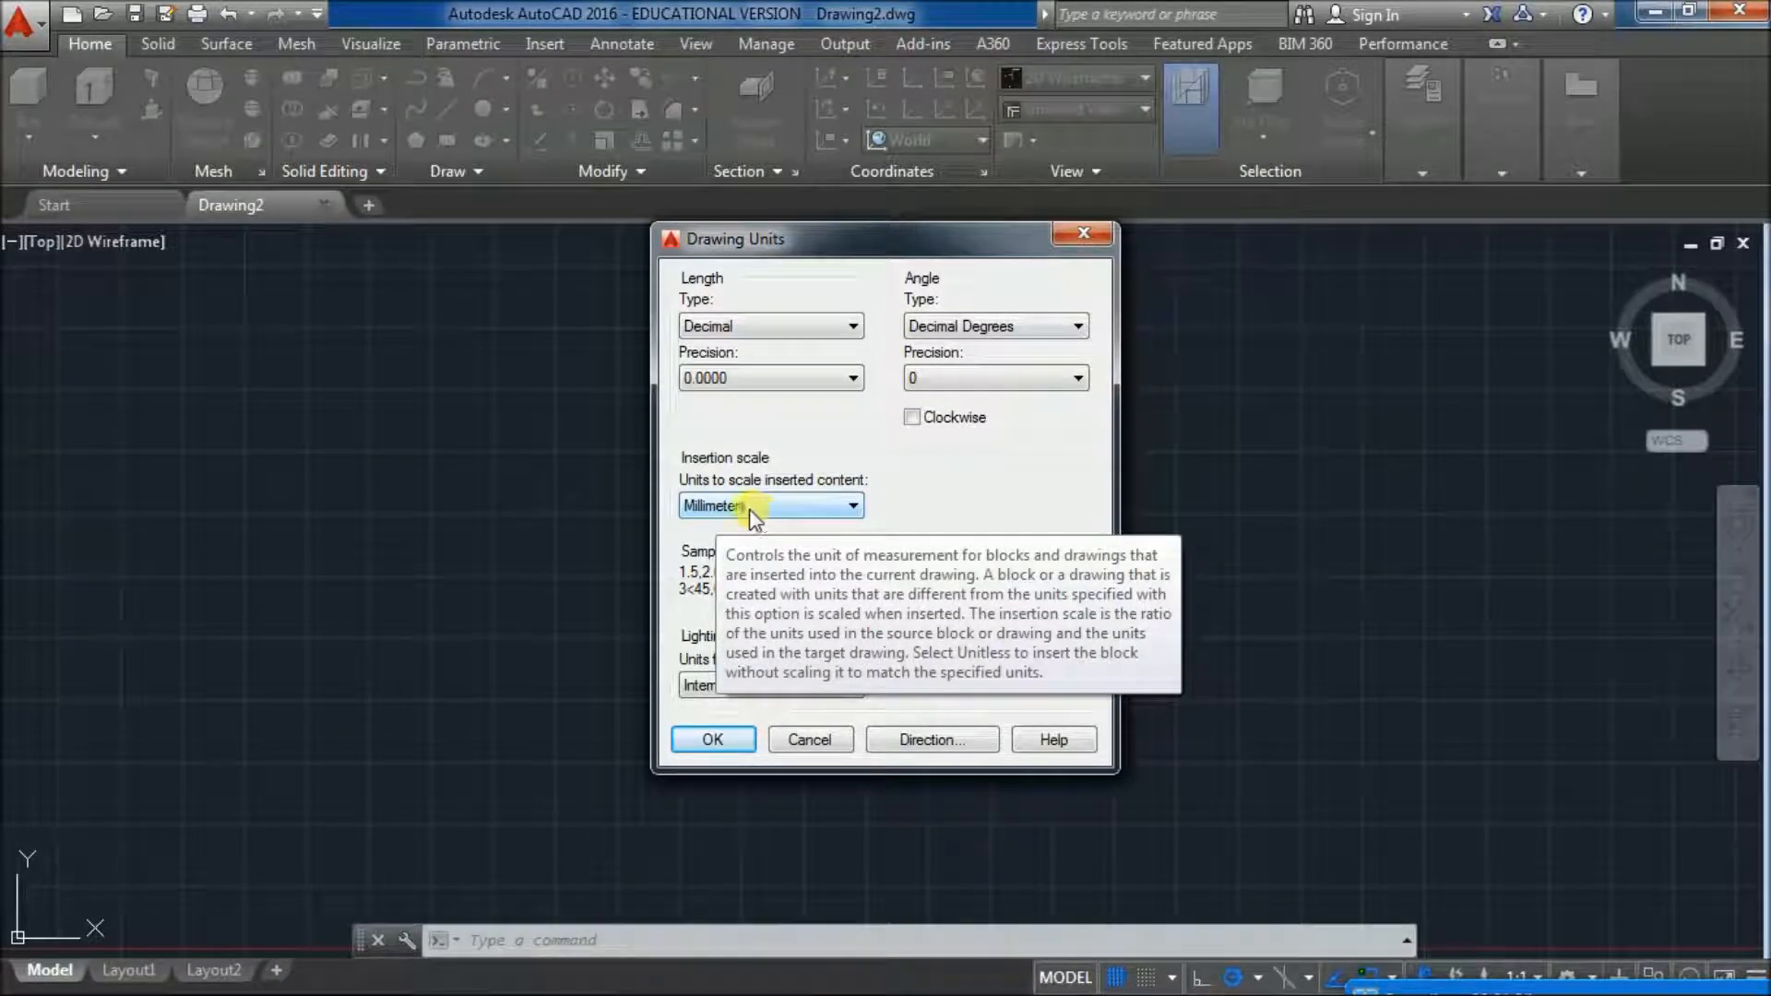
click(731, 739)
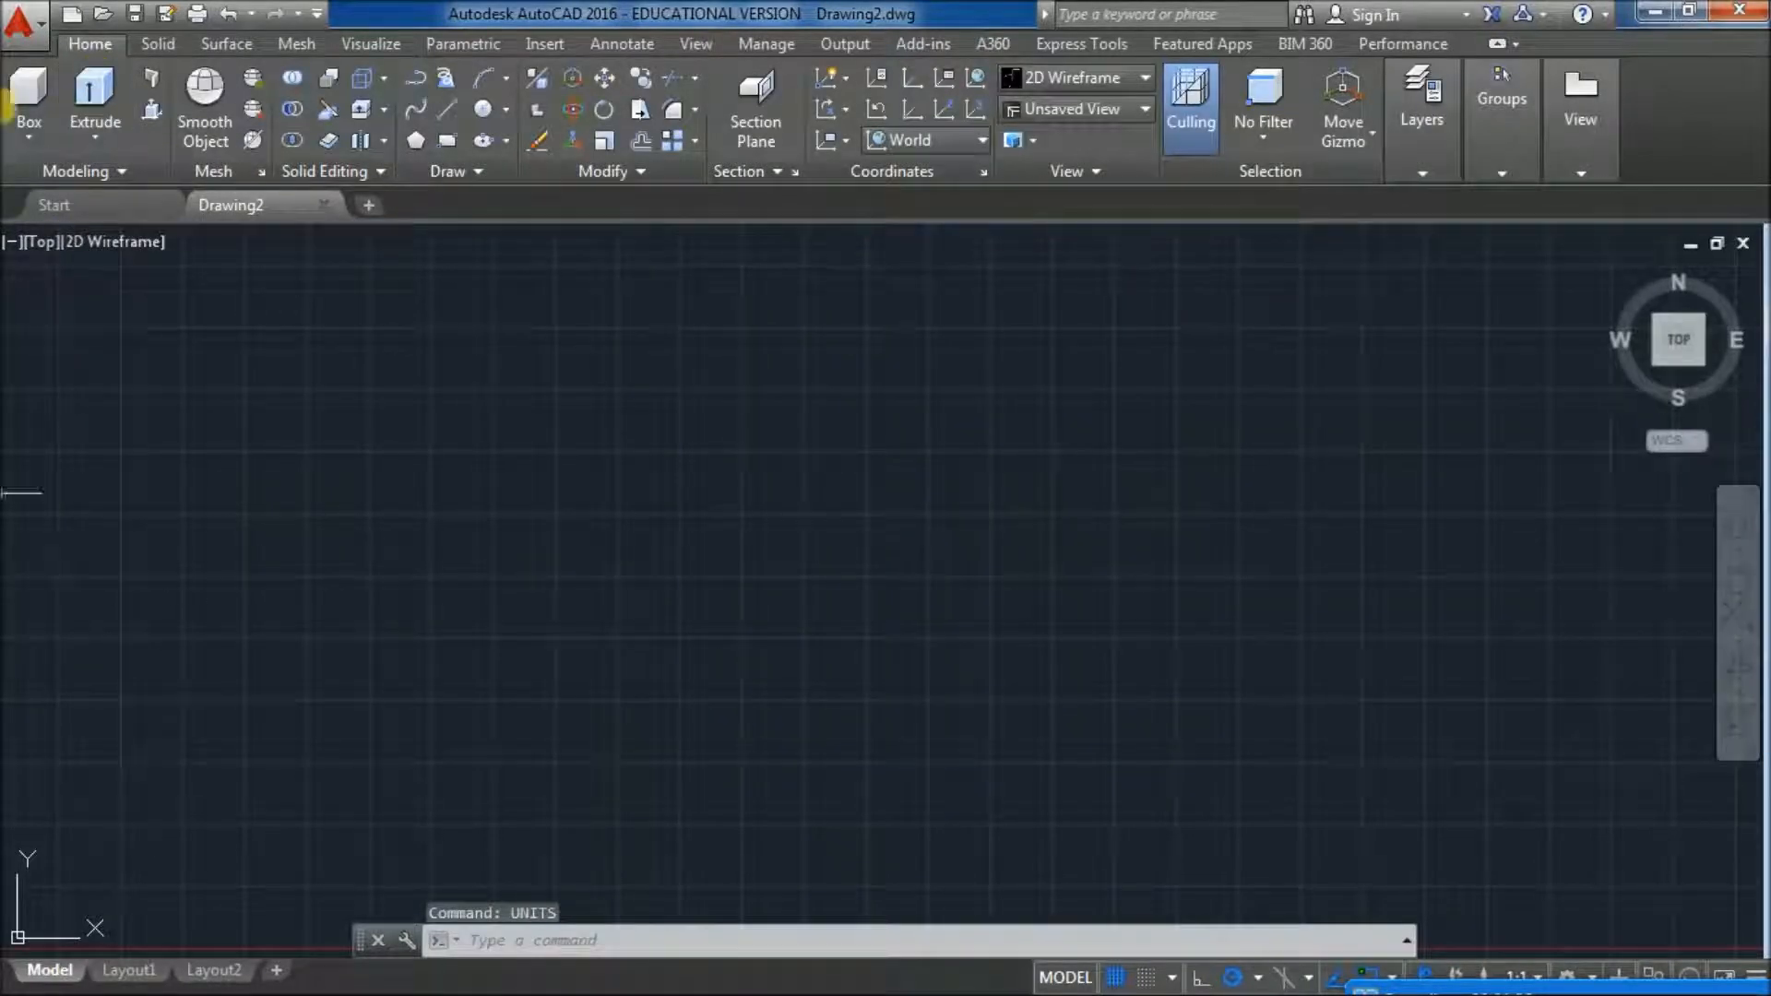
- Switch the view to SE Isometric and set the UCS icon to the Noorigin option
click(1114, 109)
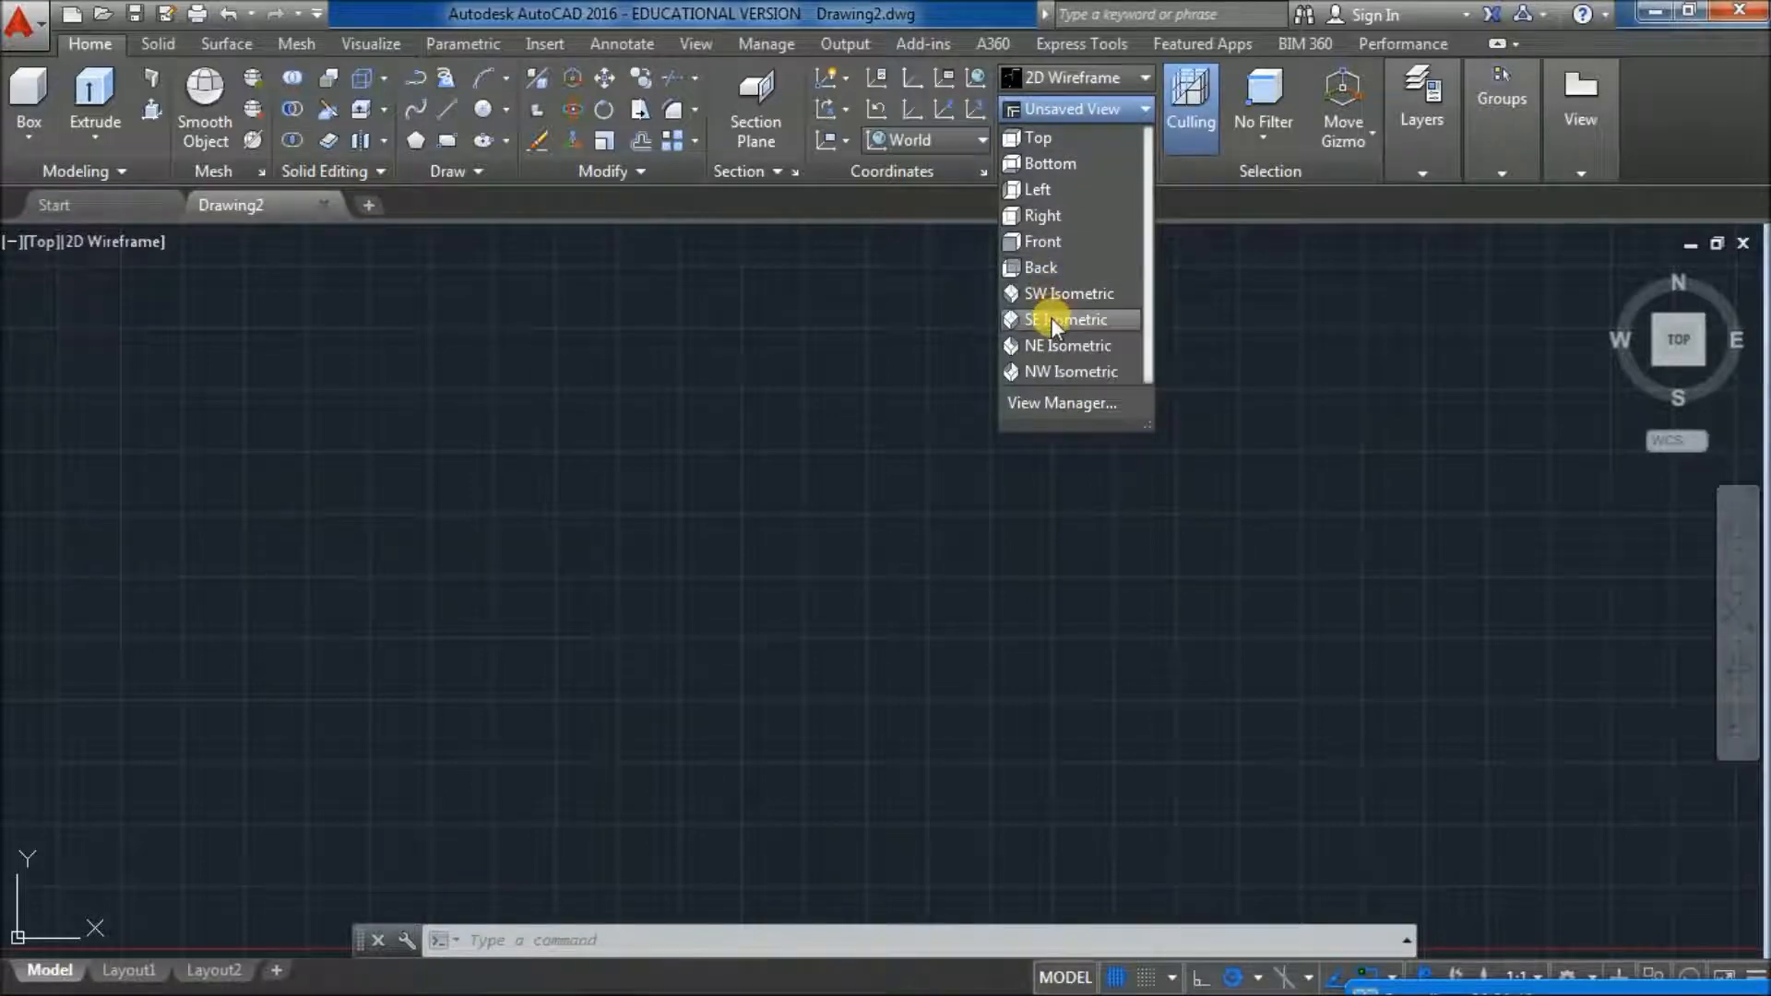
click(1050, 317)
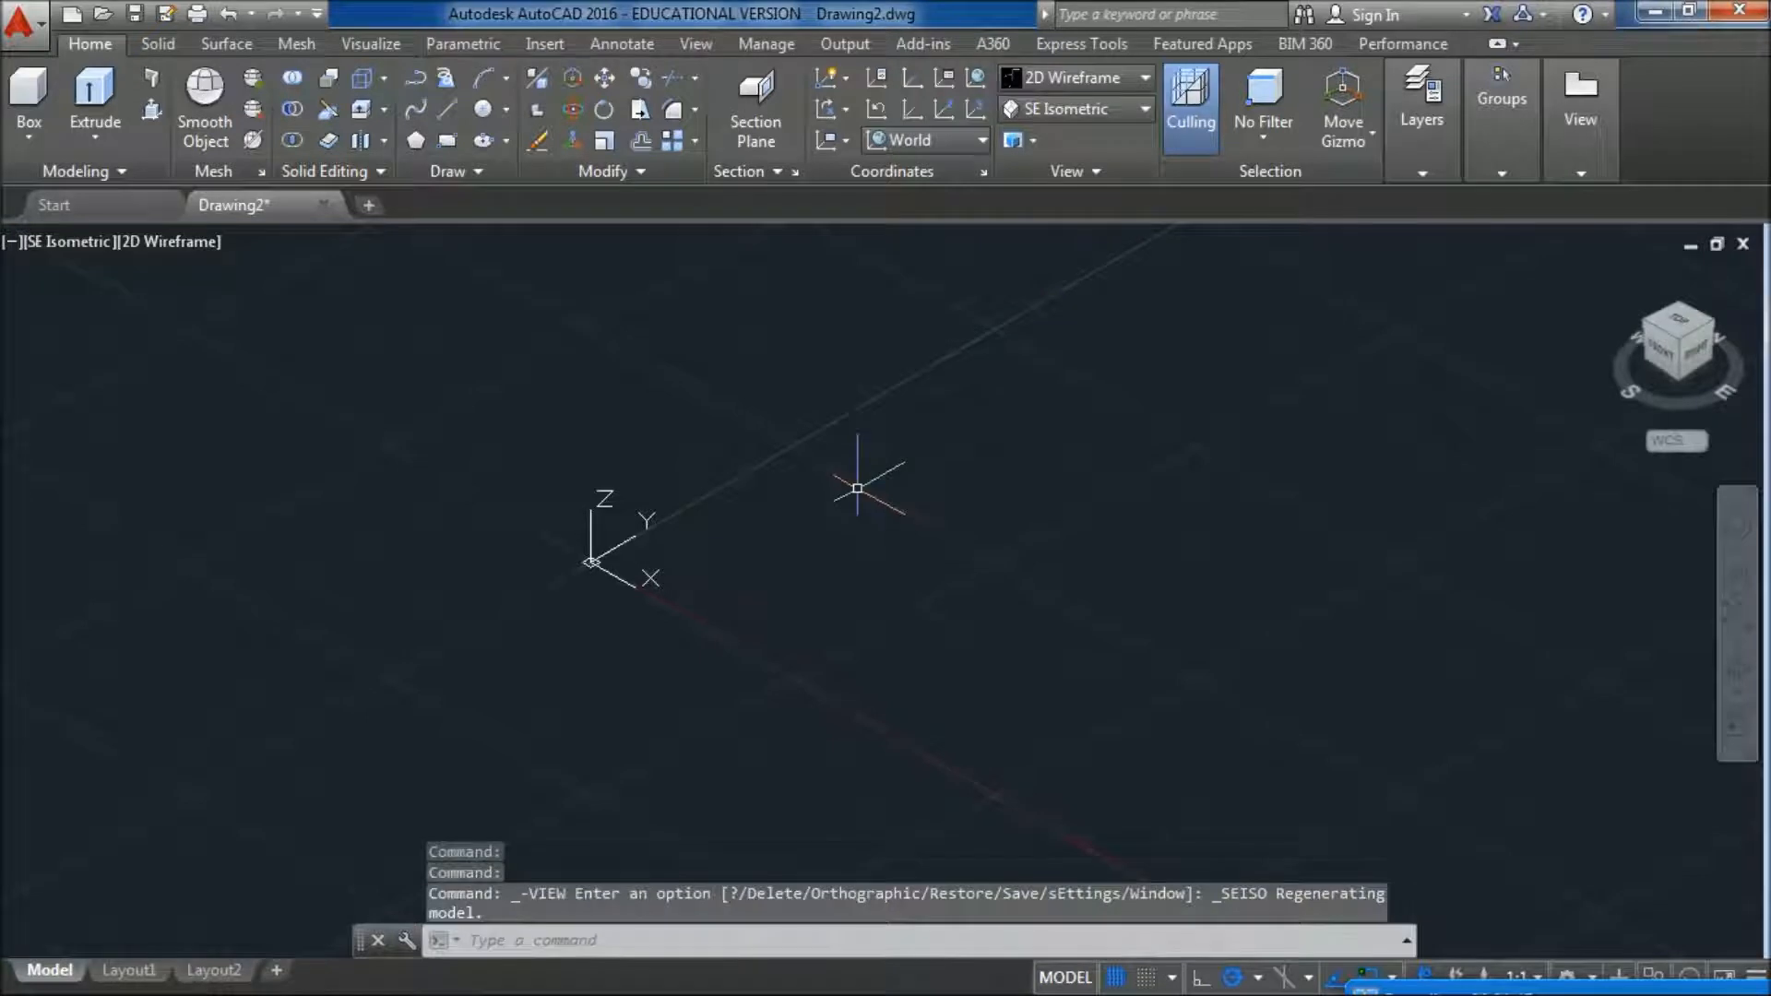
text(U)
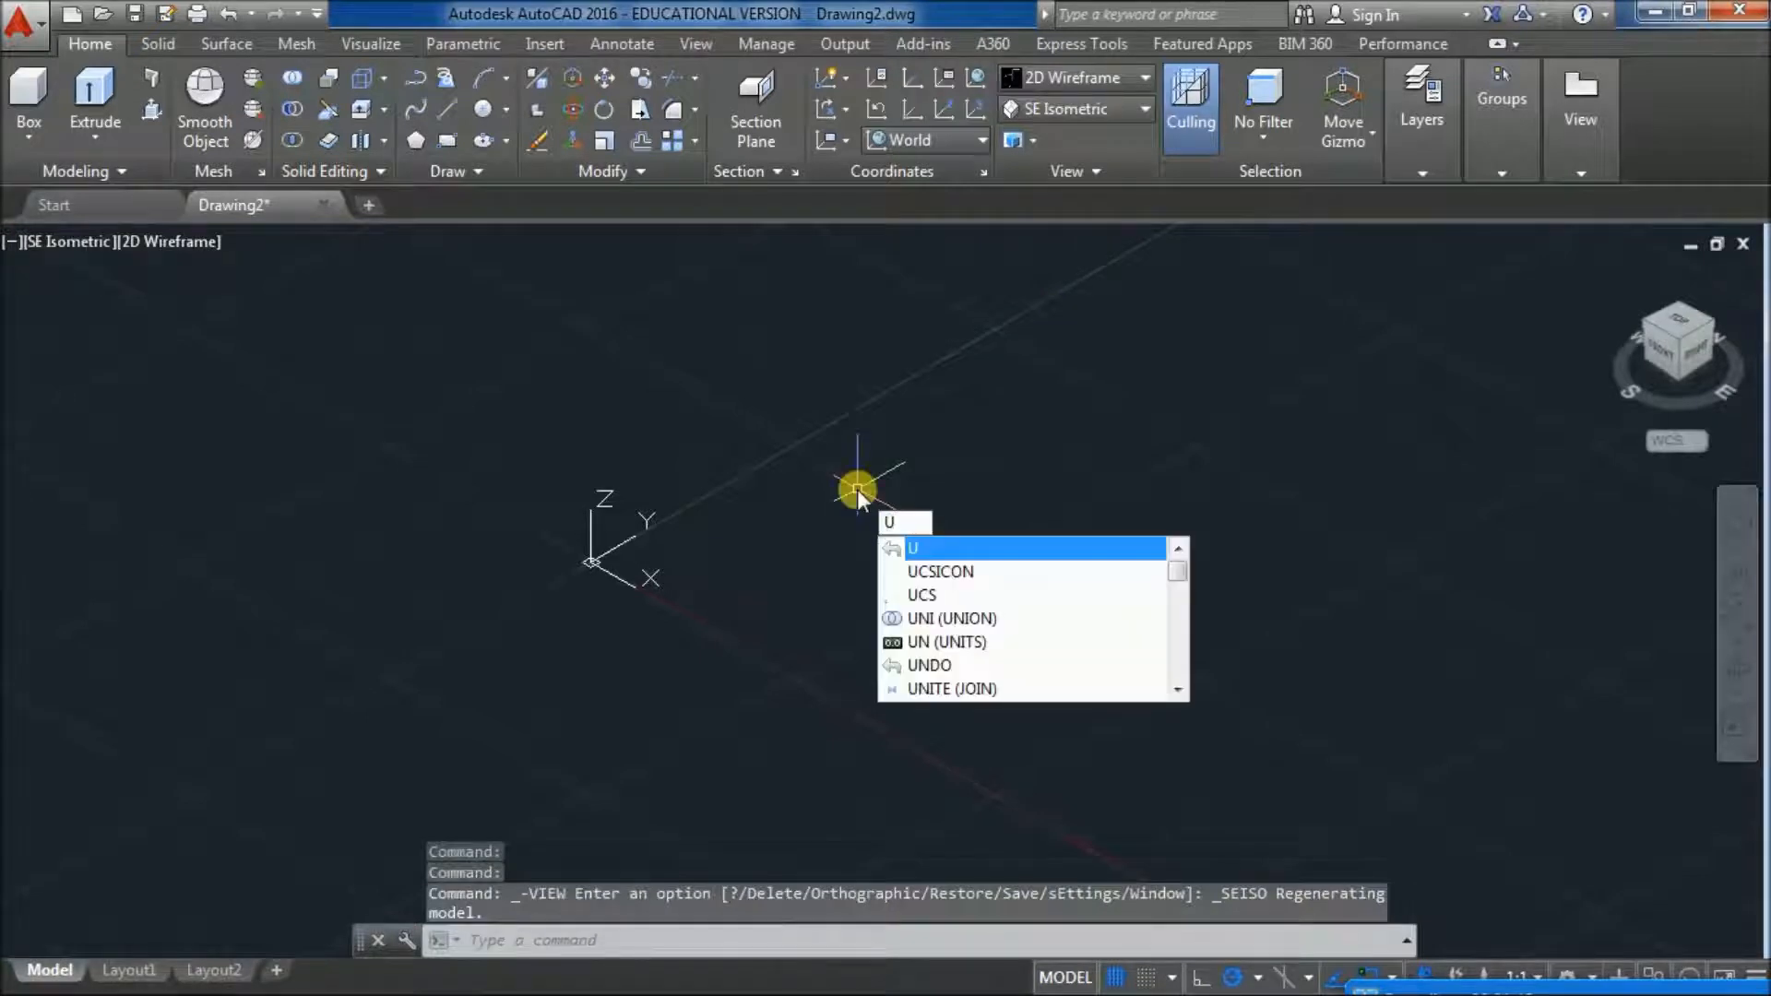
click(950, 568)
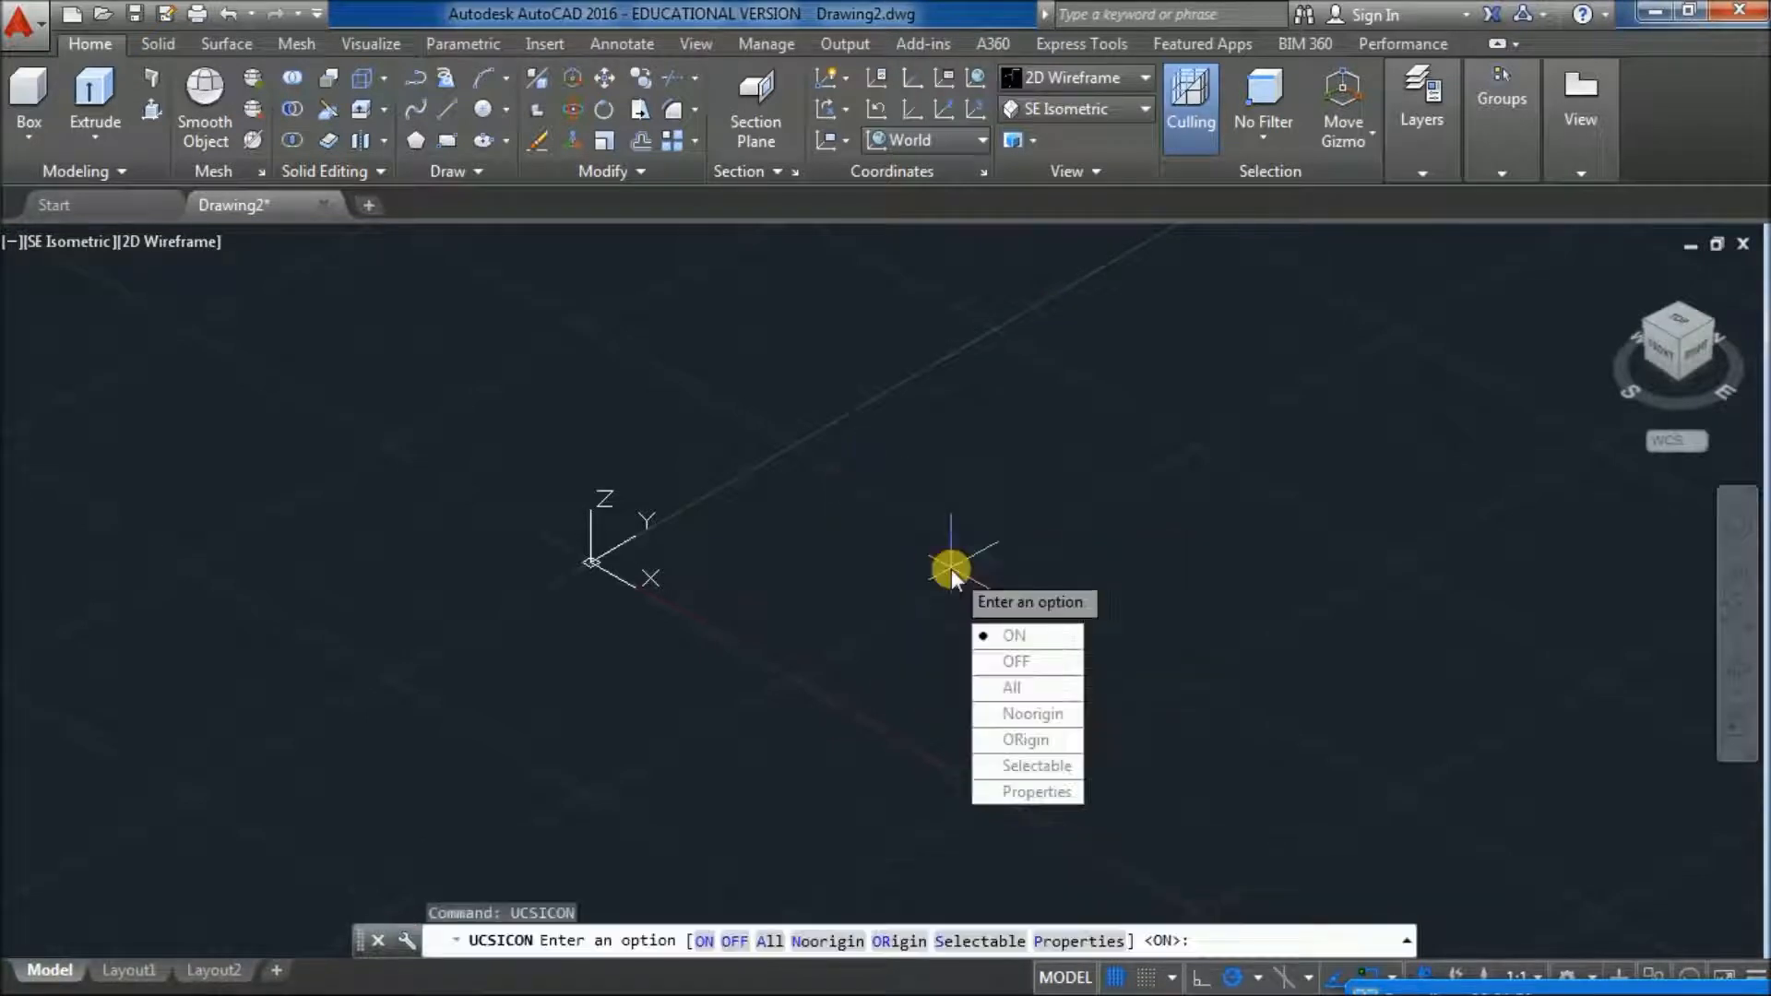
click(1024, 714)
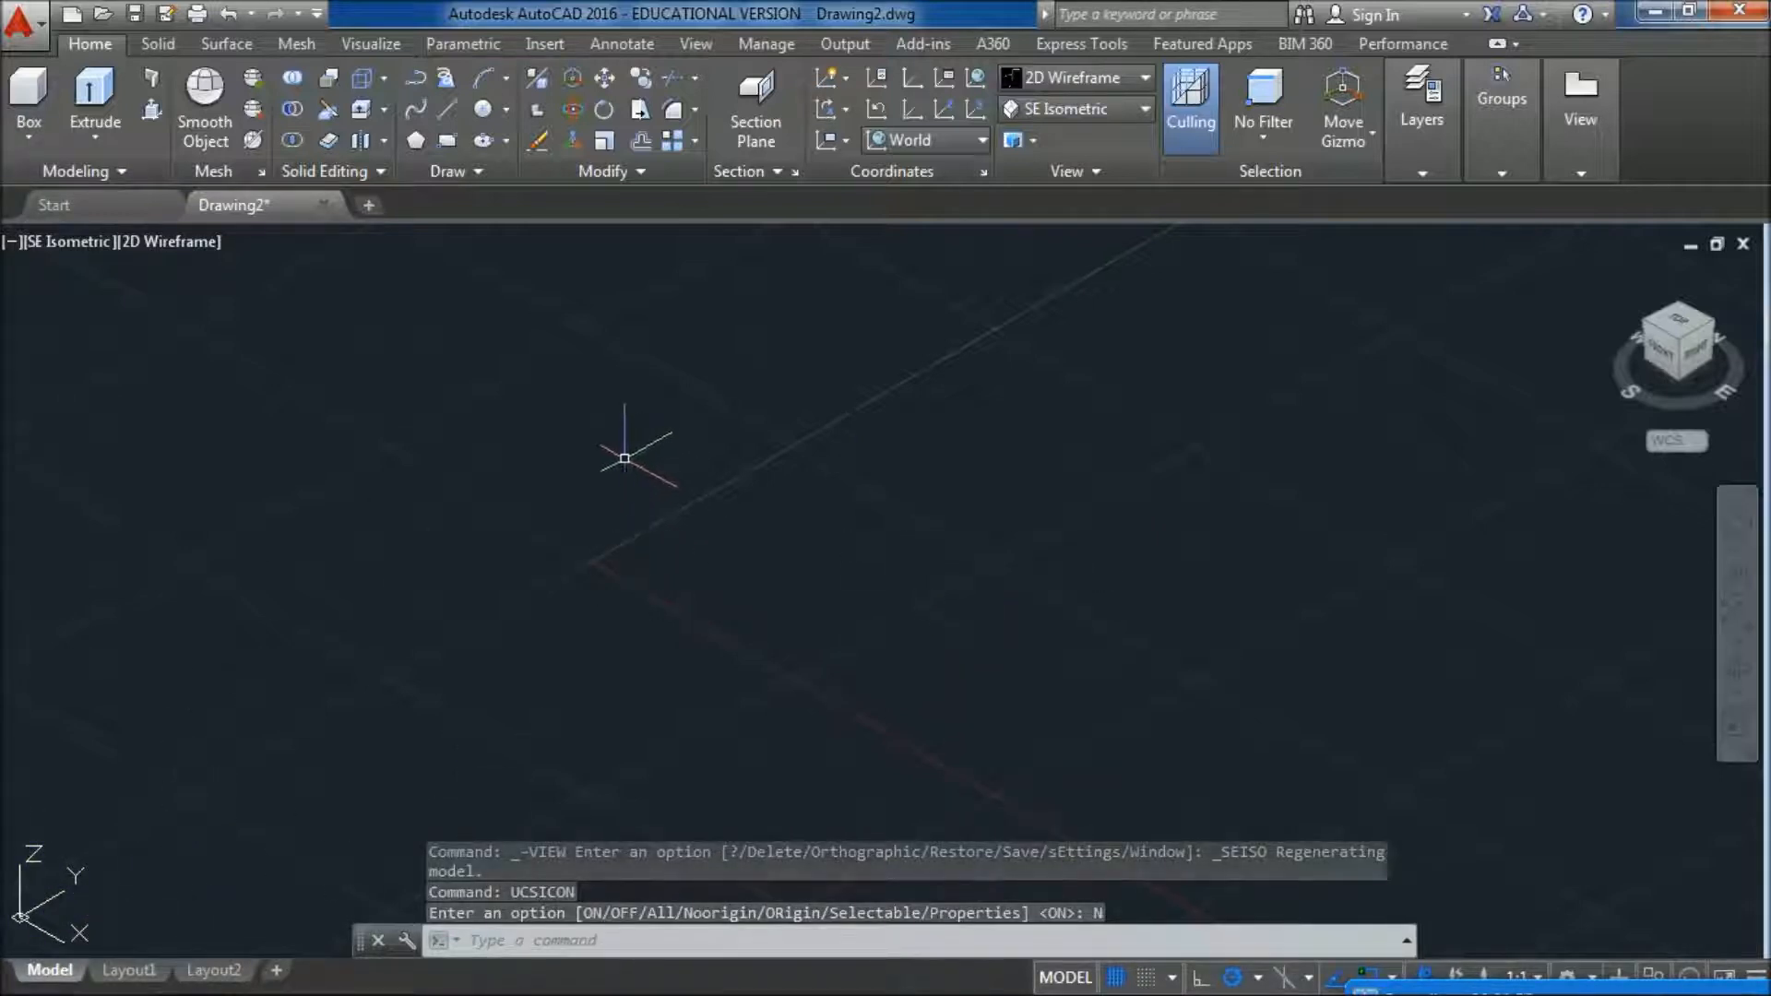
- Consult the reference picture and draw a circle of diameter 24 in empty space for the small boss's hole
mouse_move(637, 982)
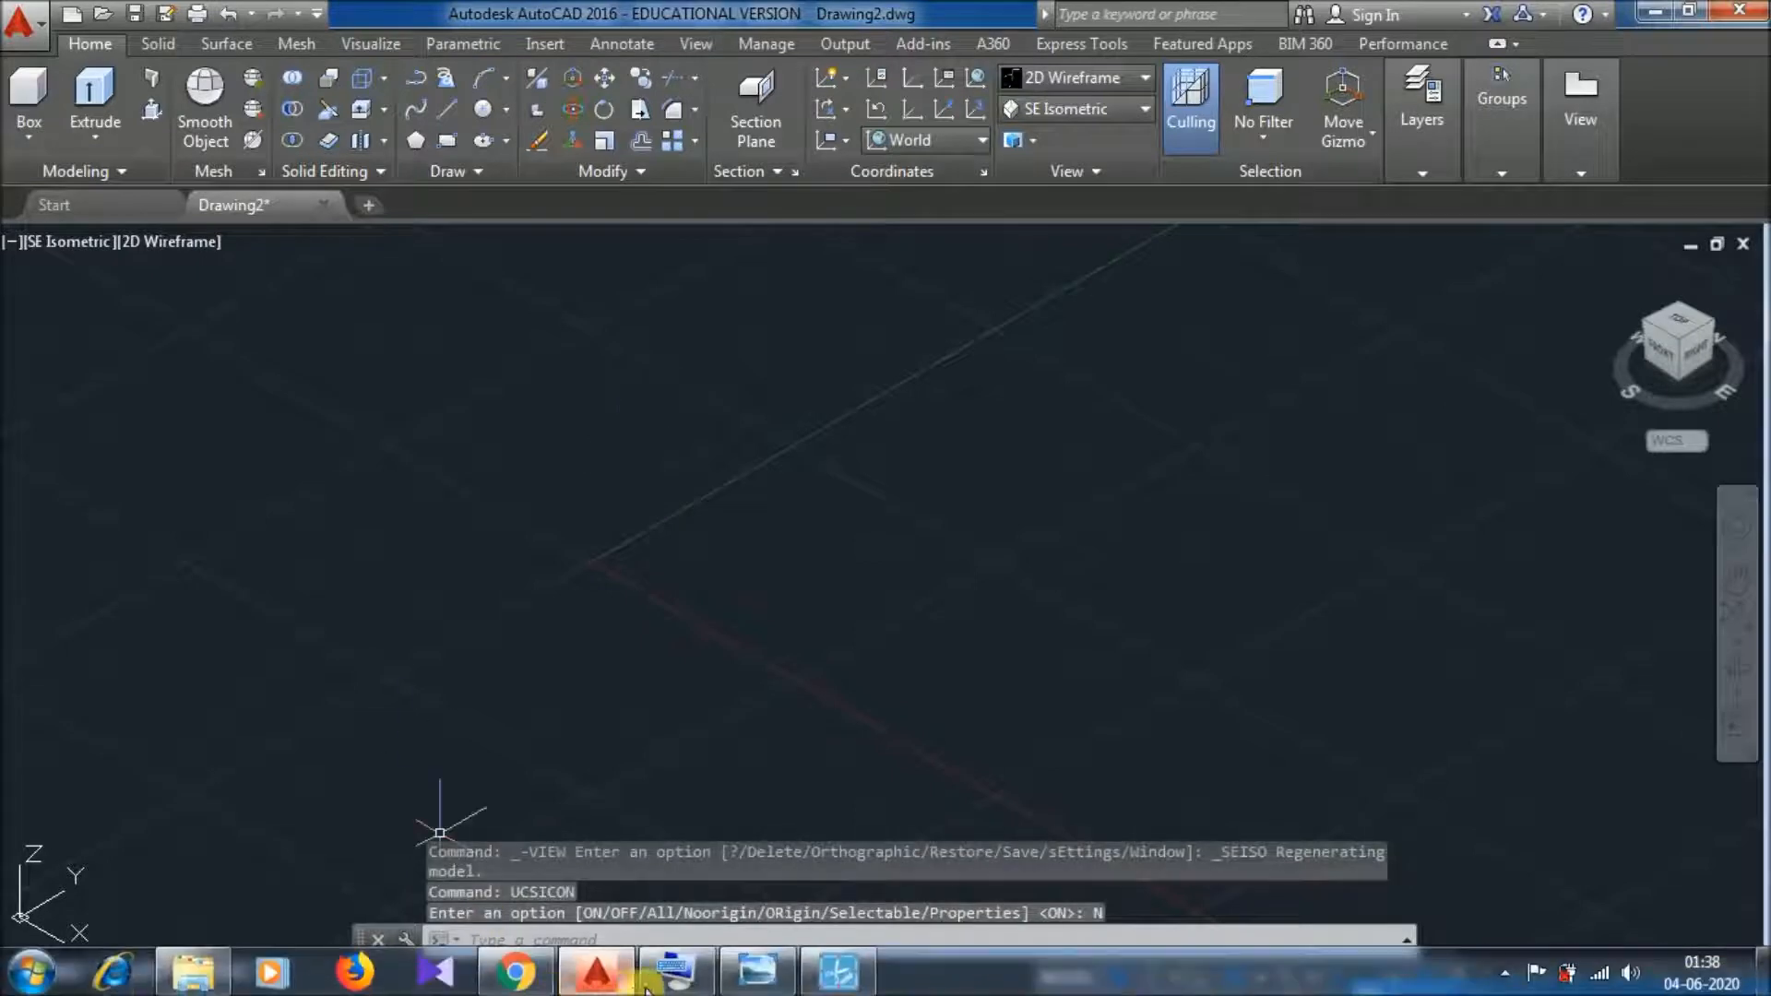
click(758, 984)
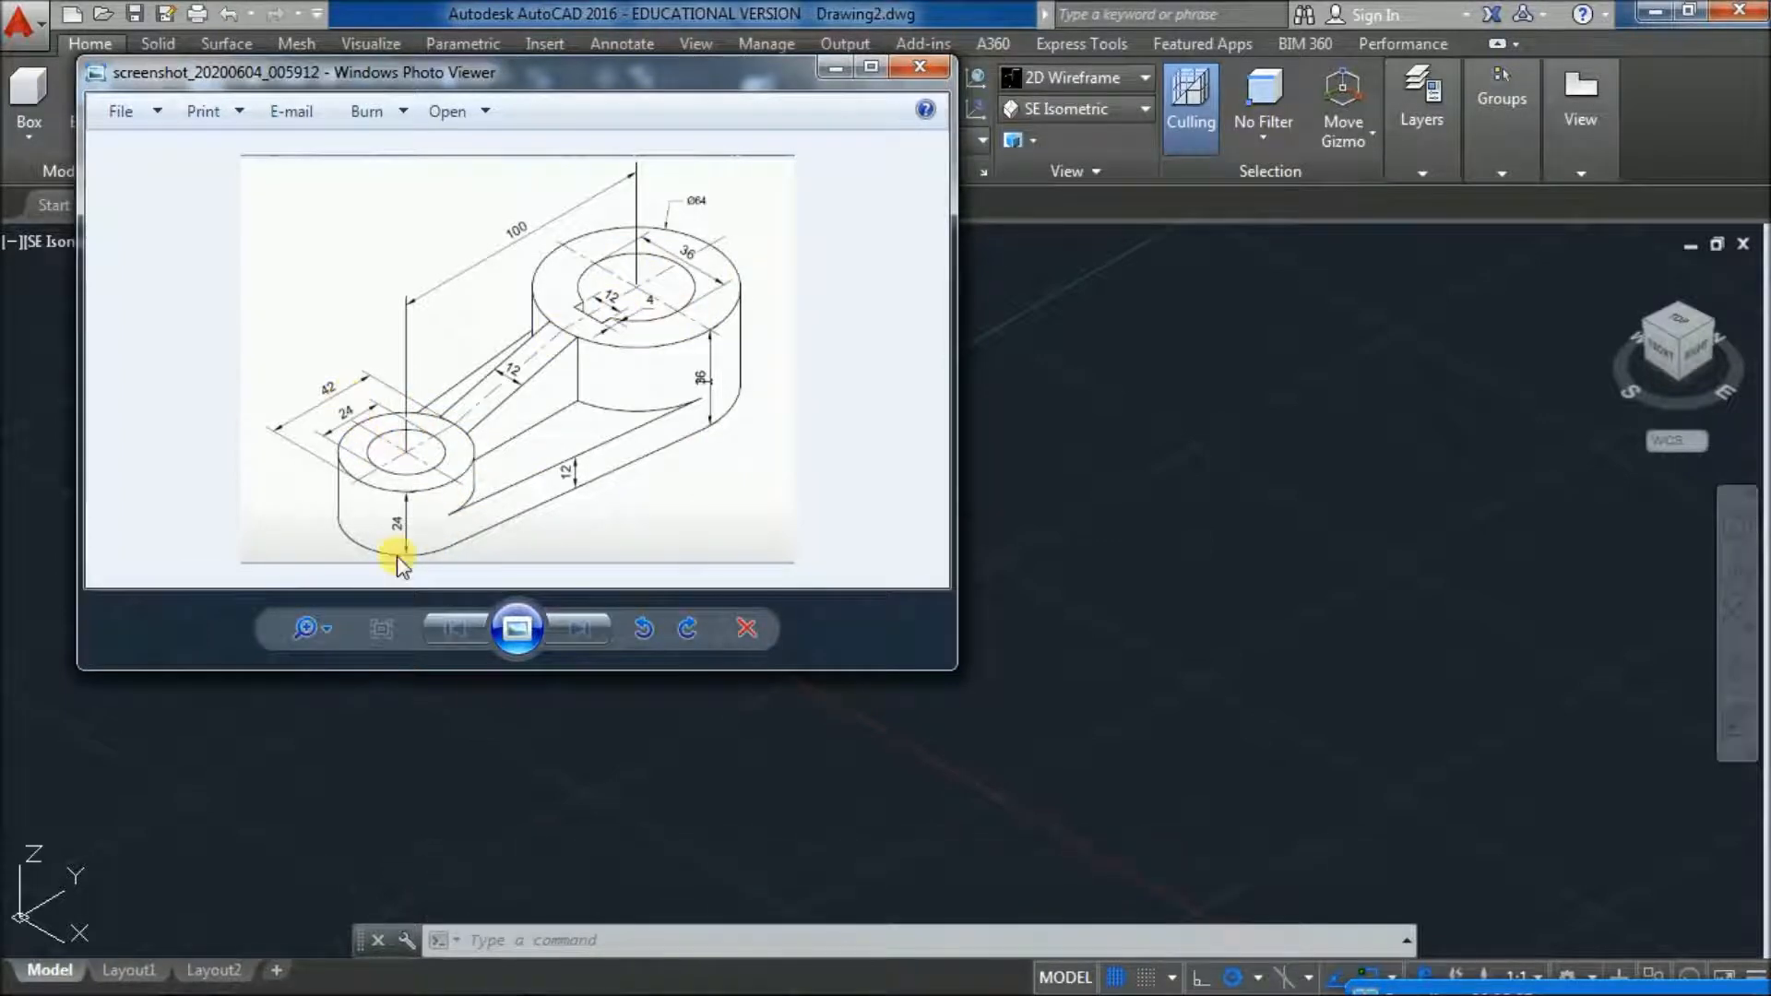
mouse_move(600, 987)
click(604, 982)
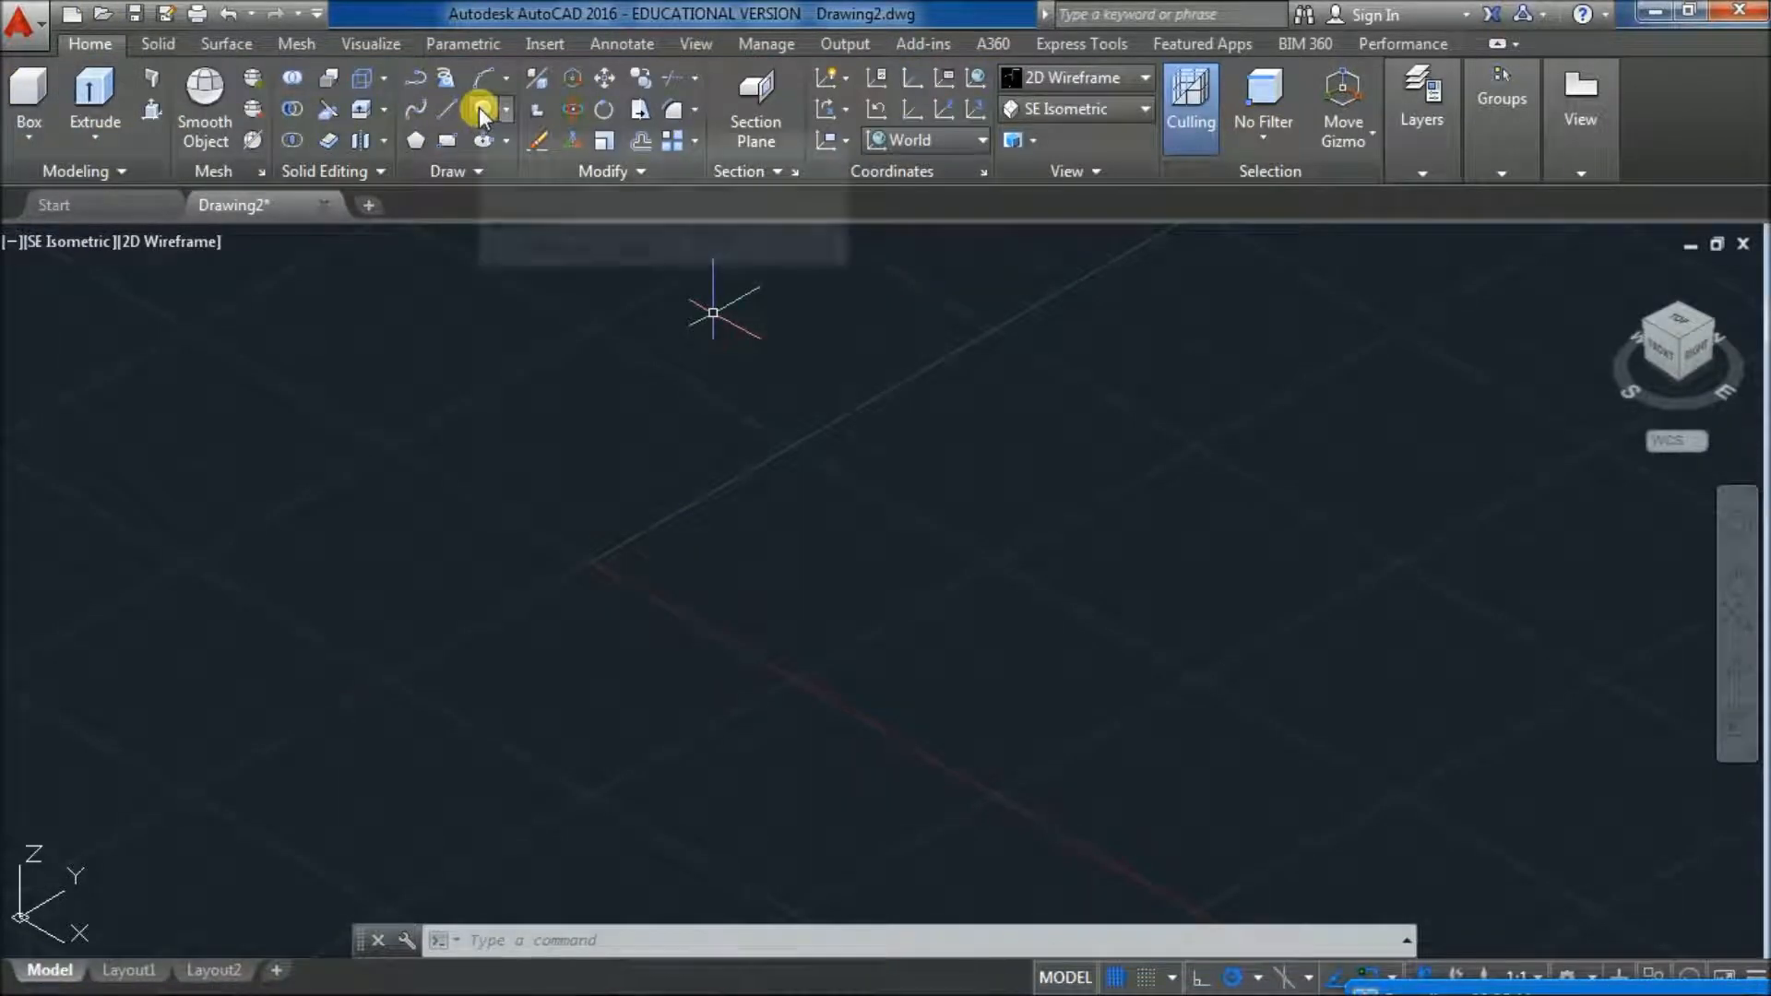
click(507, 109)
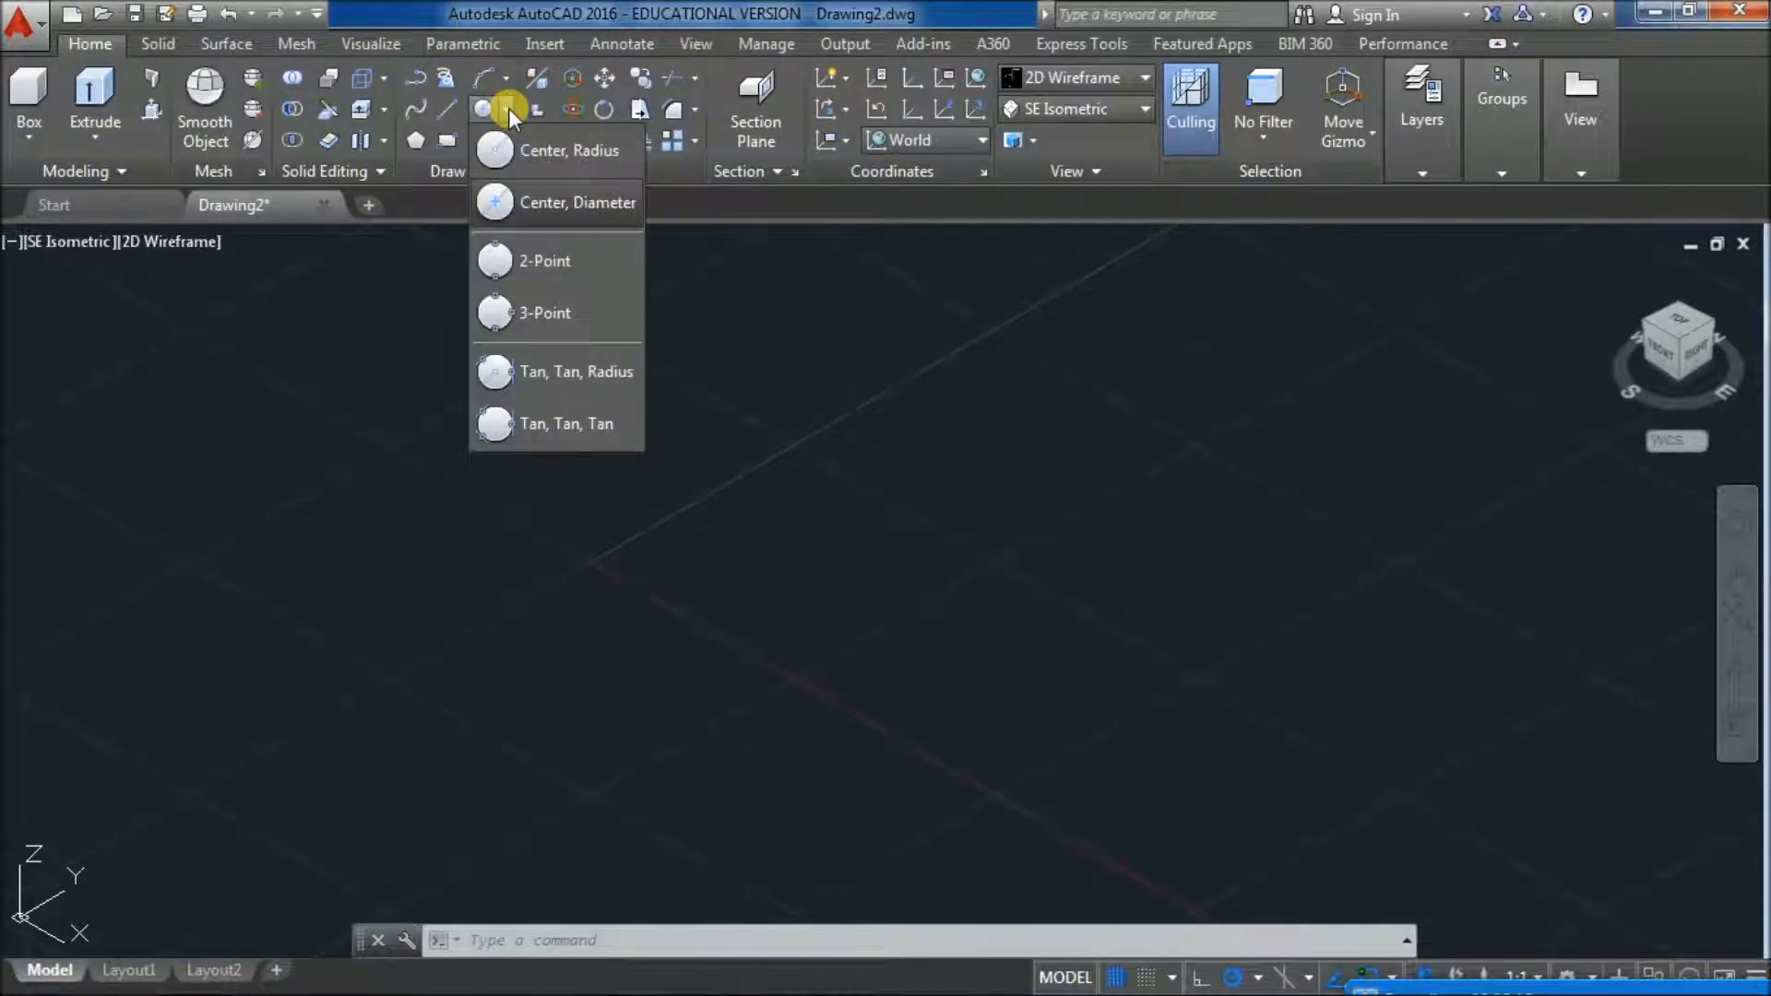
click(535, 196)
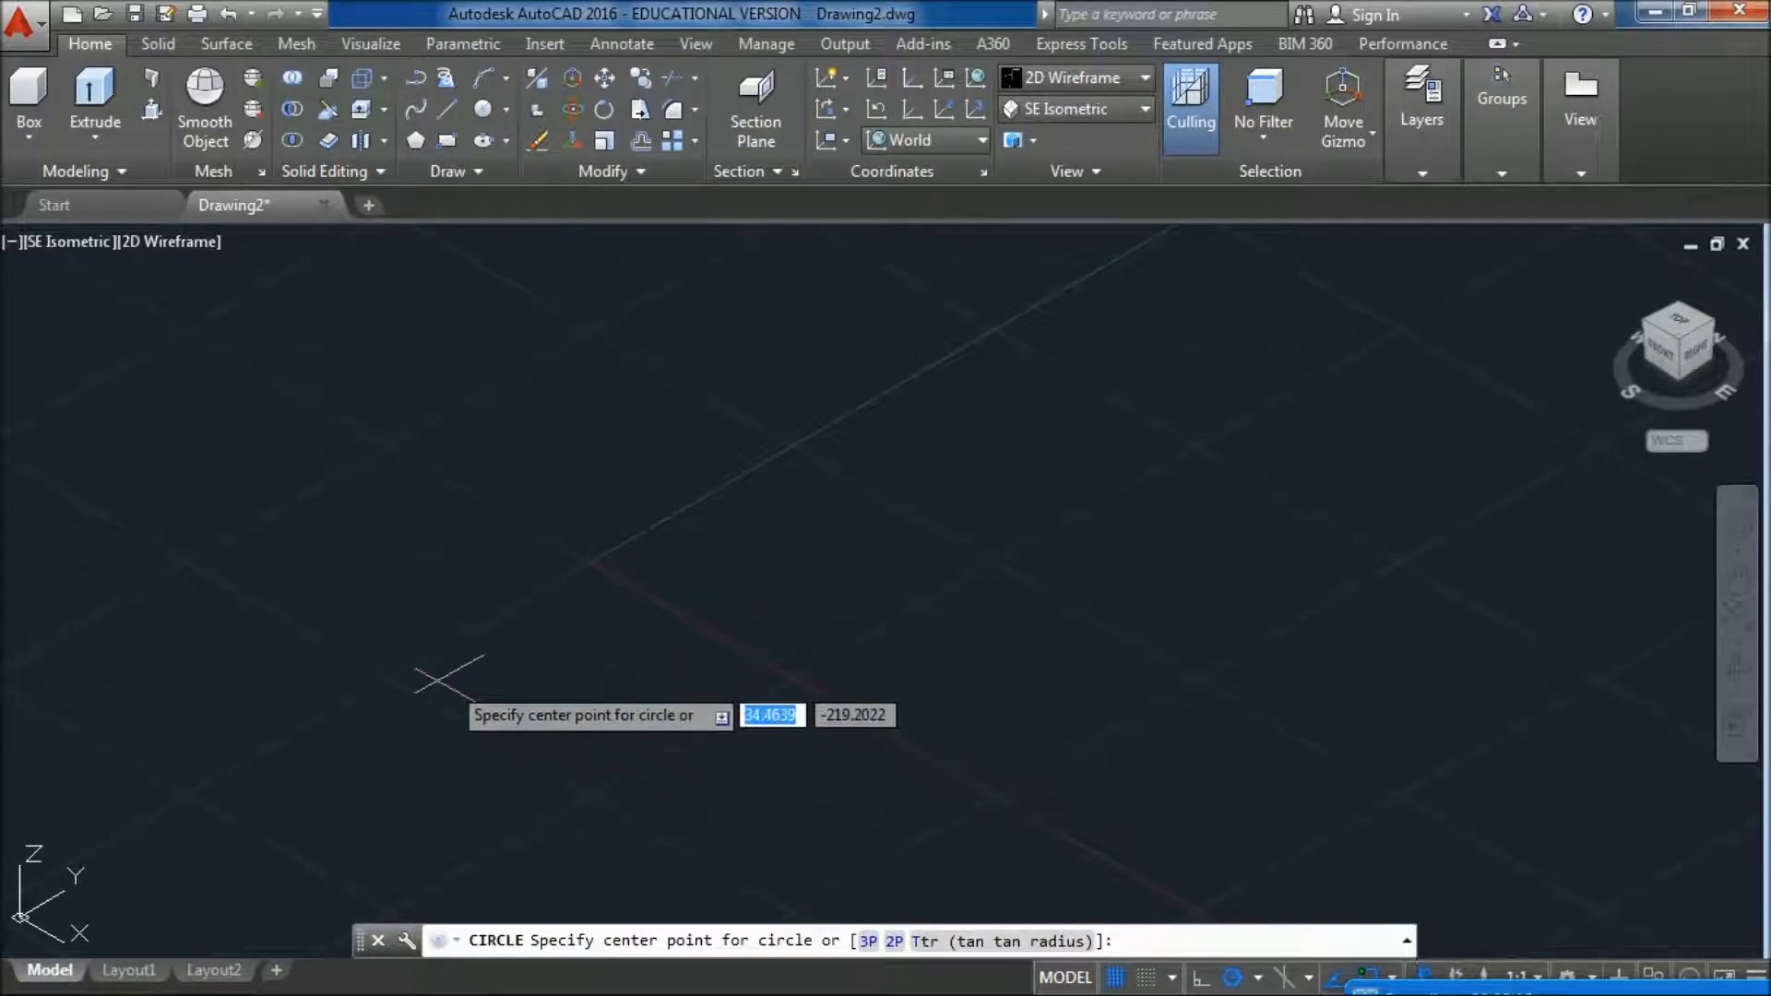
click(548, 692)
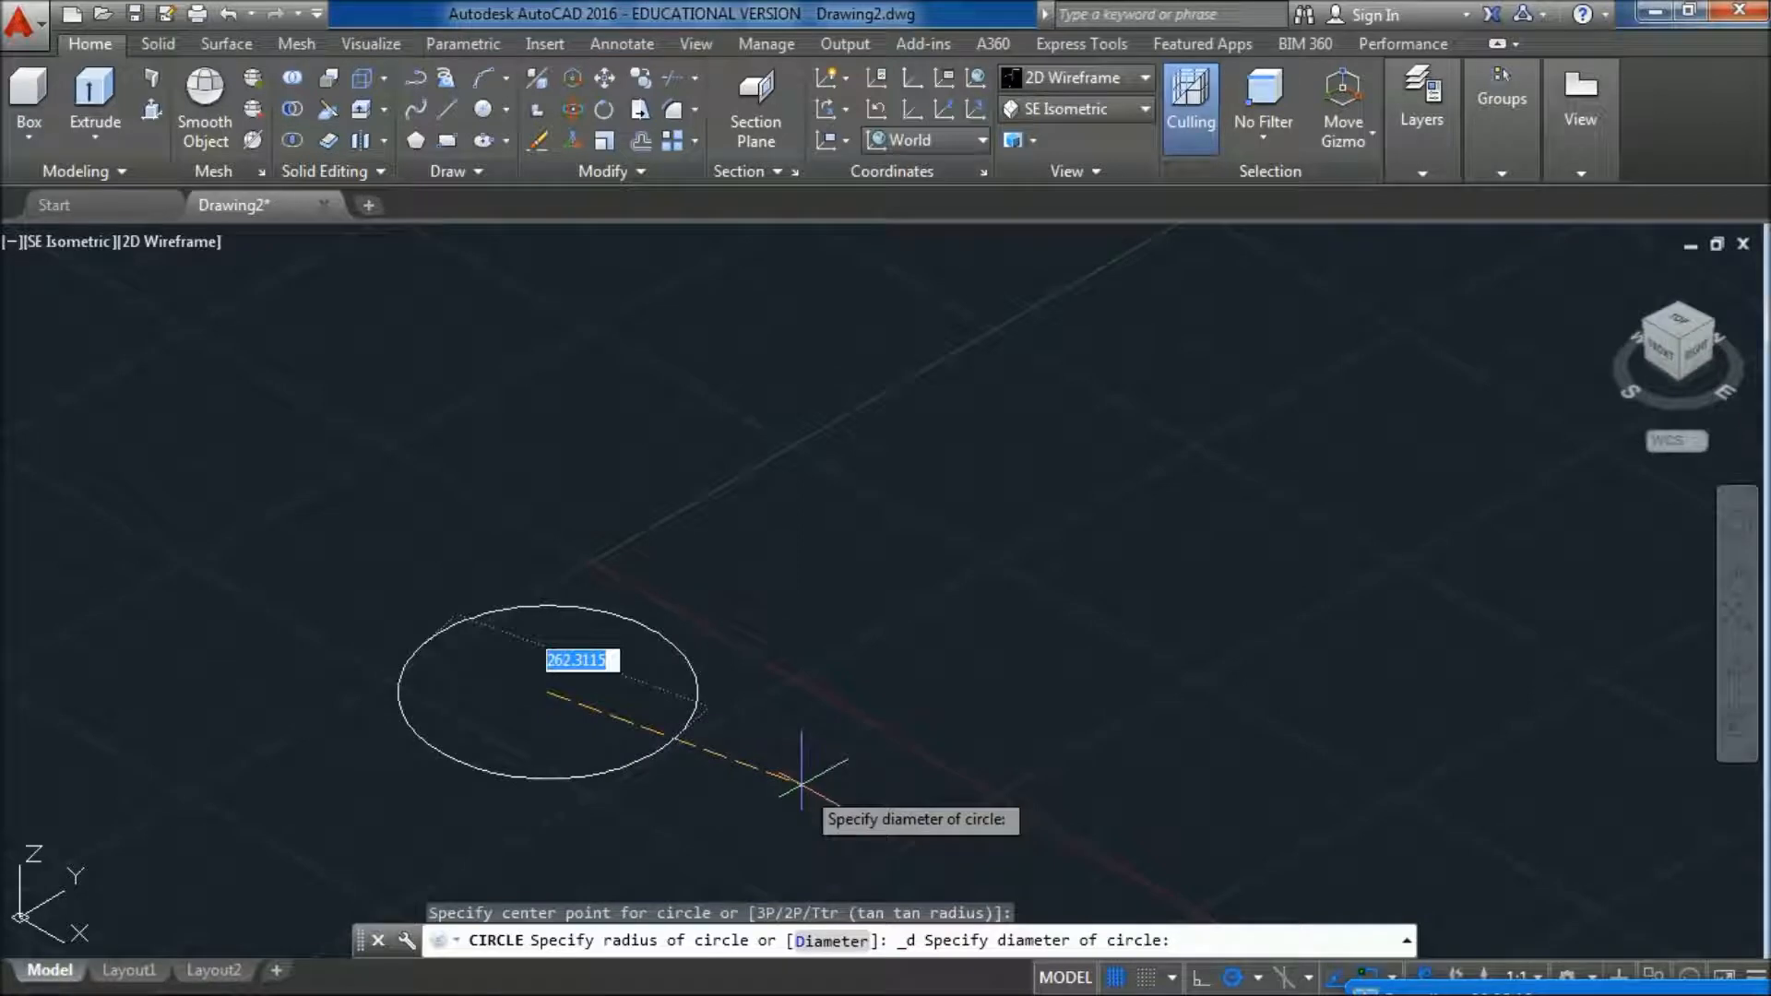
text(24)
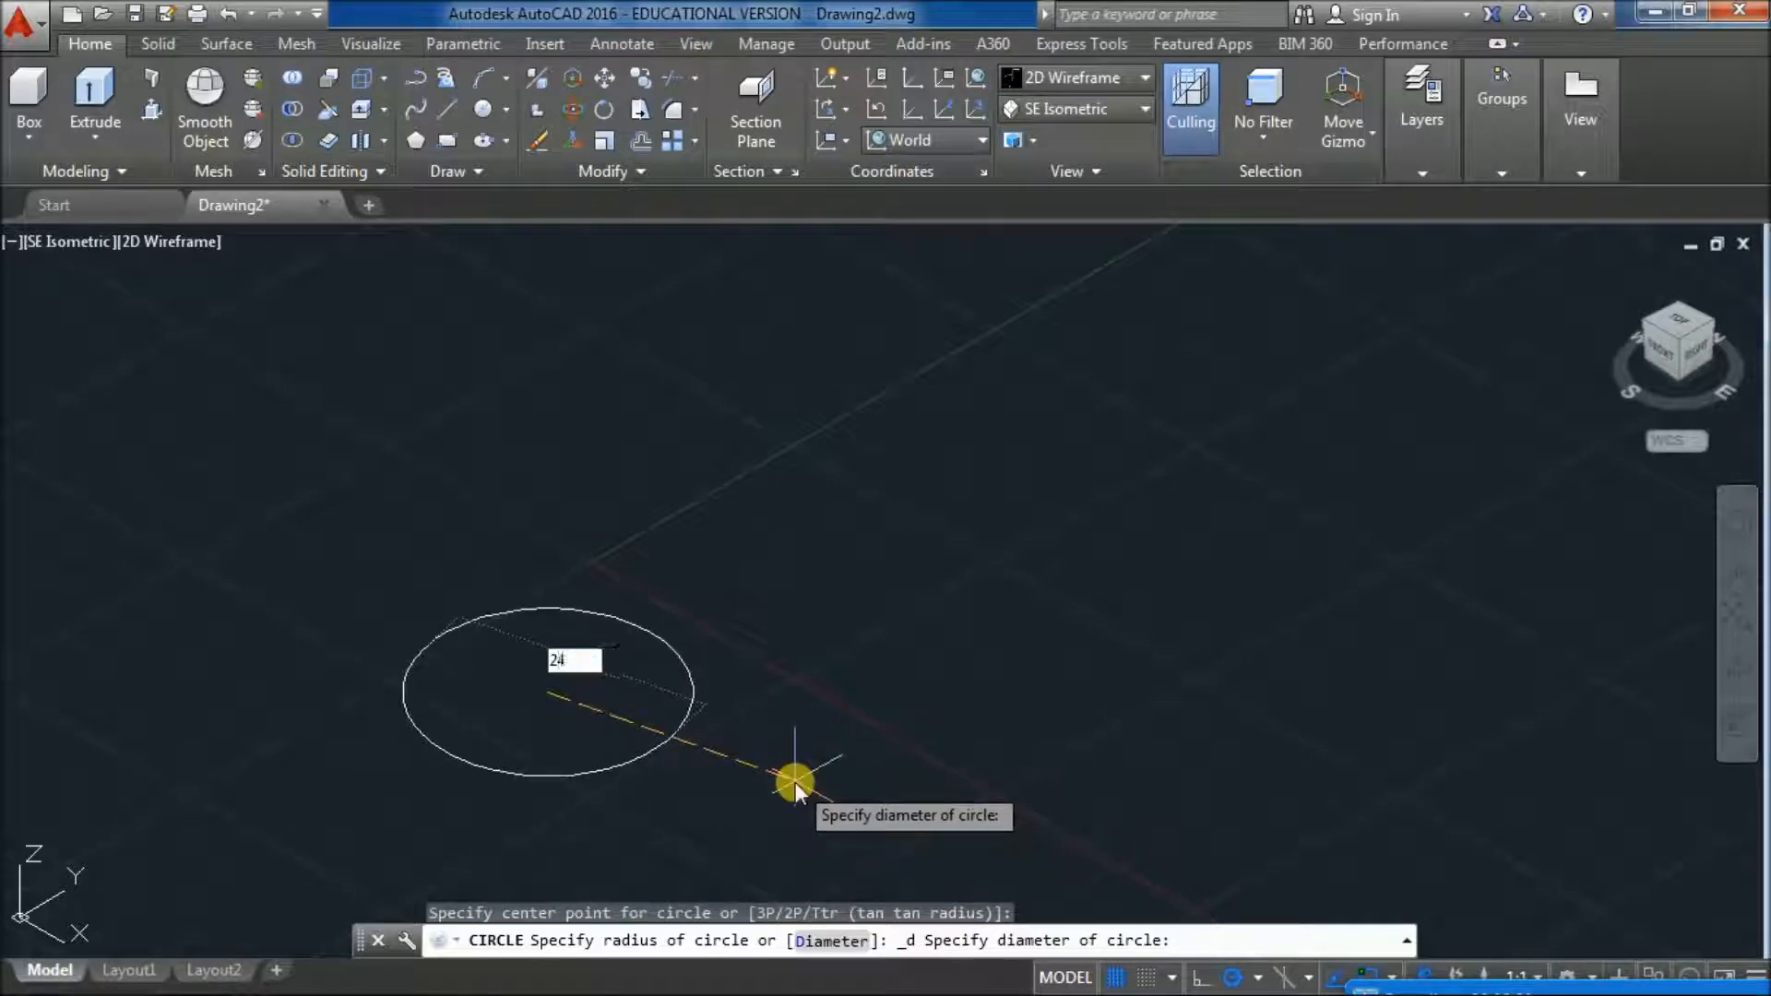
key(Return)
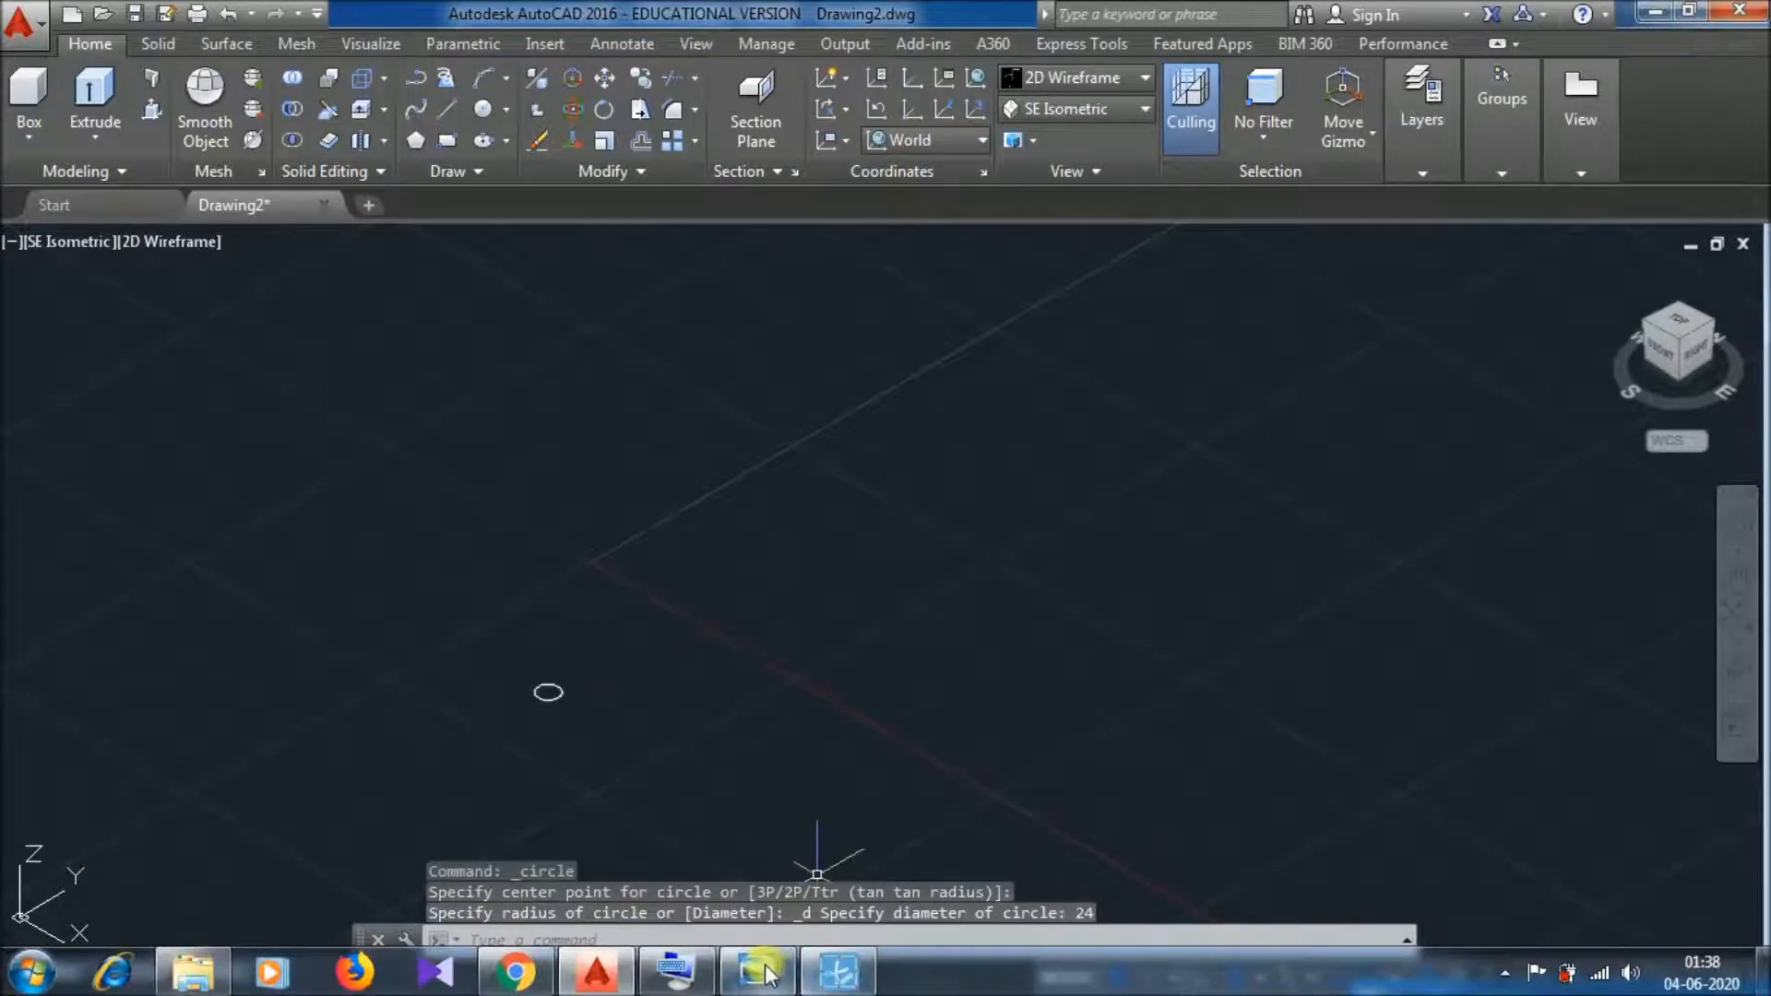
- Draw a circle of diameter 42 concentric with the small hole circle for the boss's outer edge
click(758, 971)
click(758, 971)
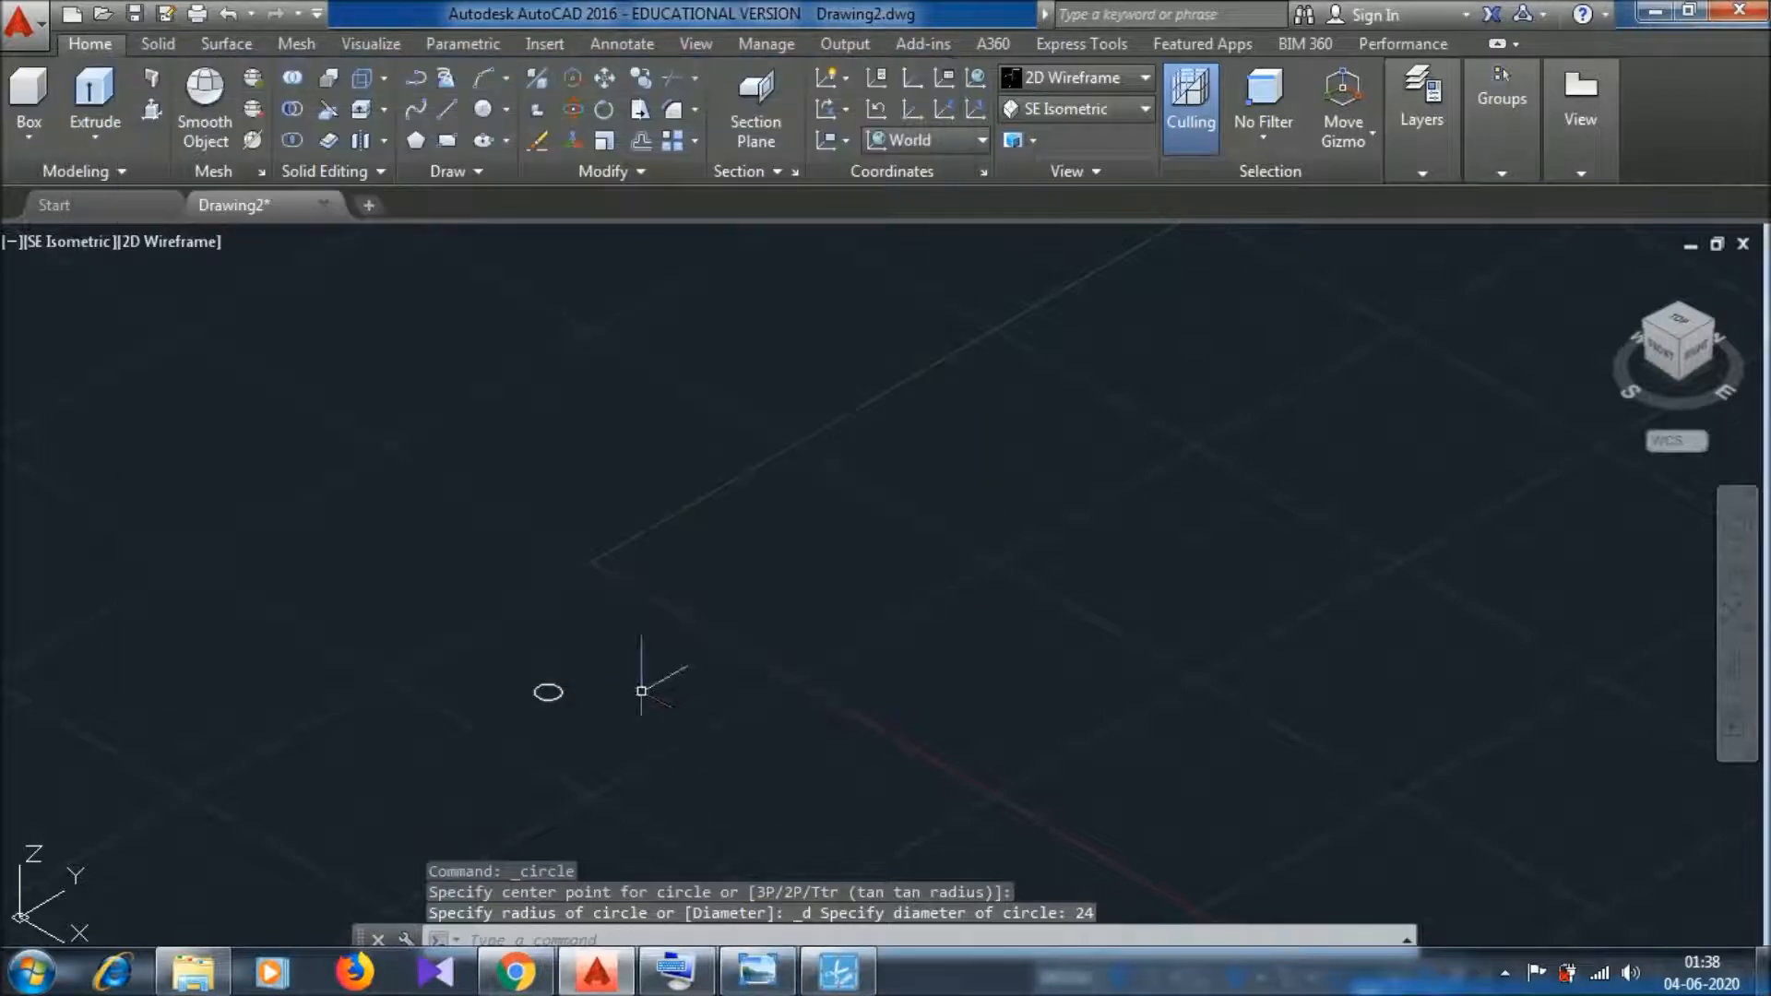
scroll(553, 678, up, 2)
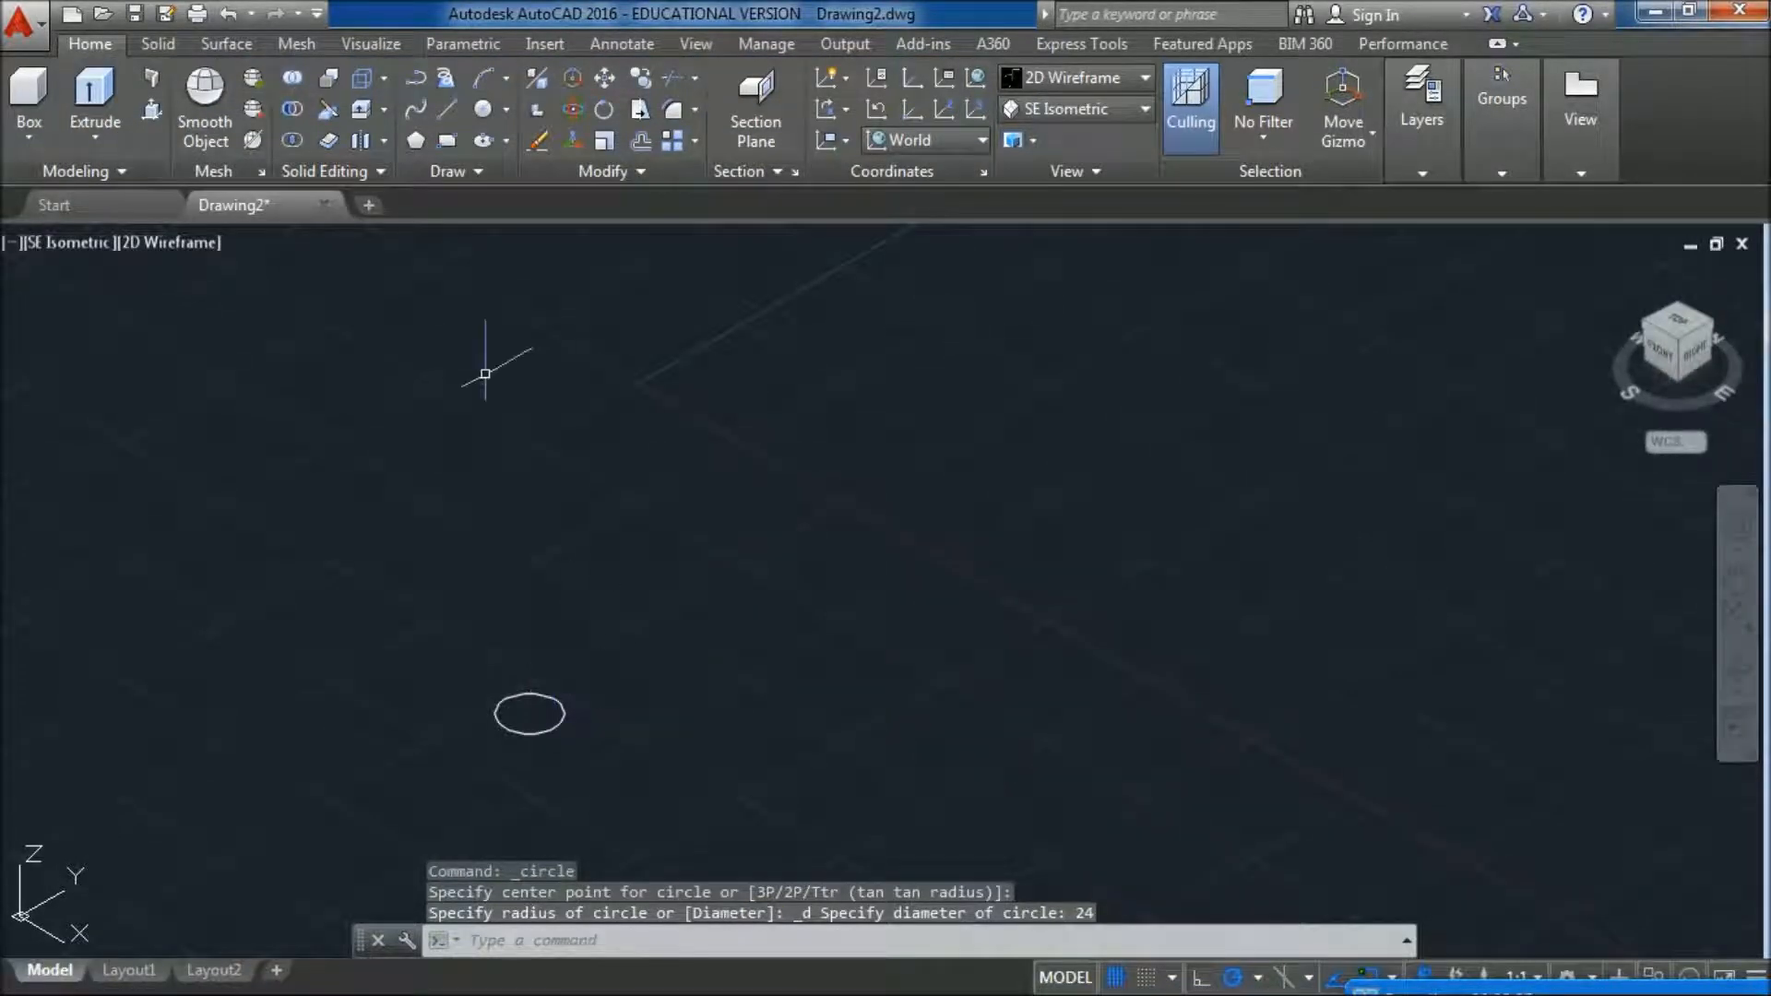
click(482, 109)
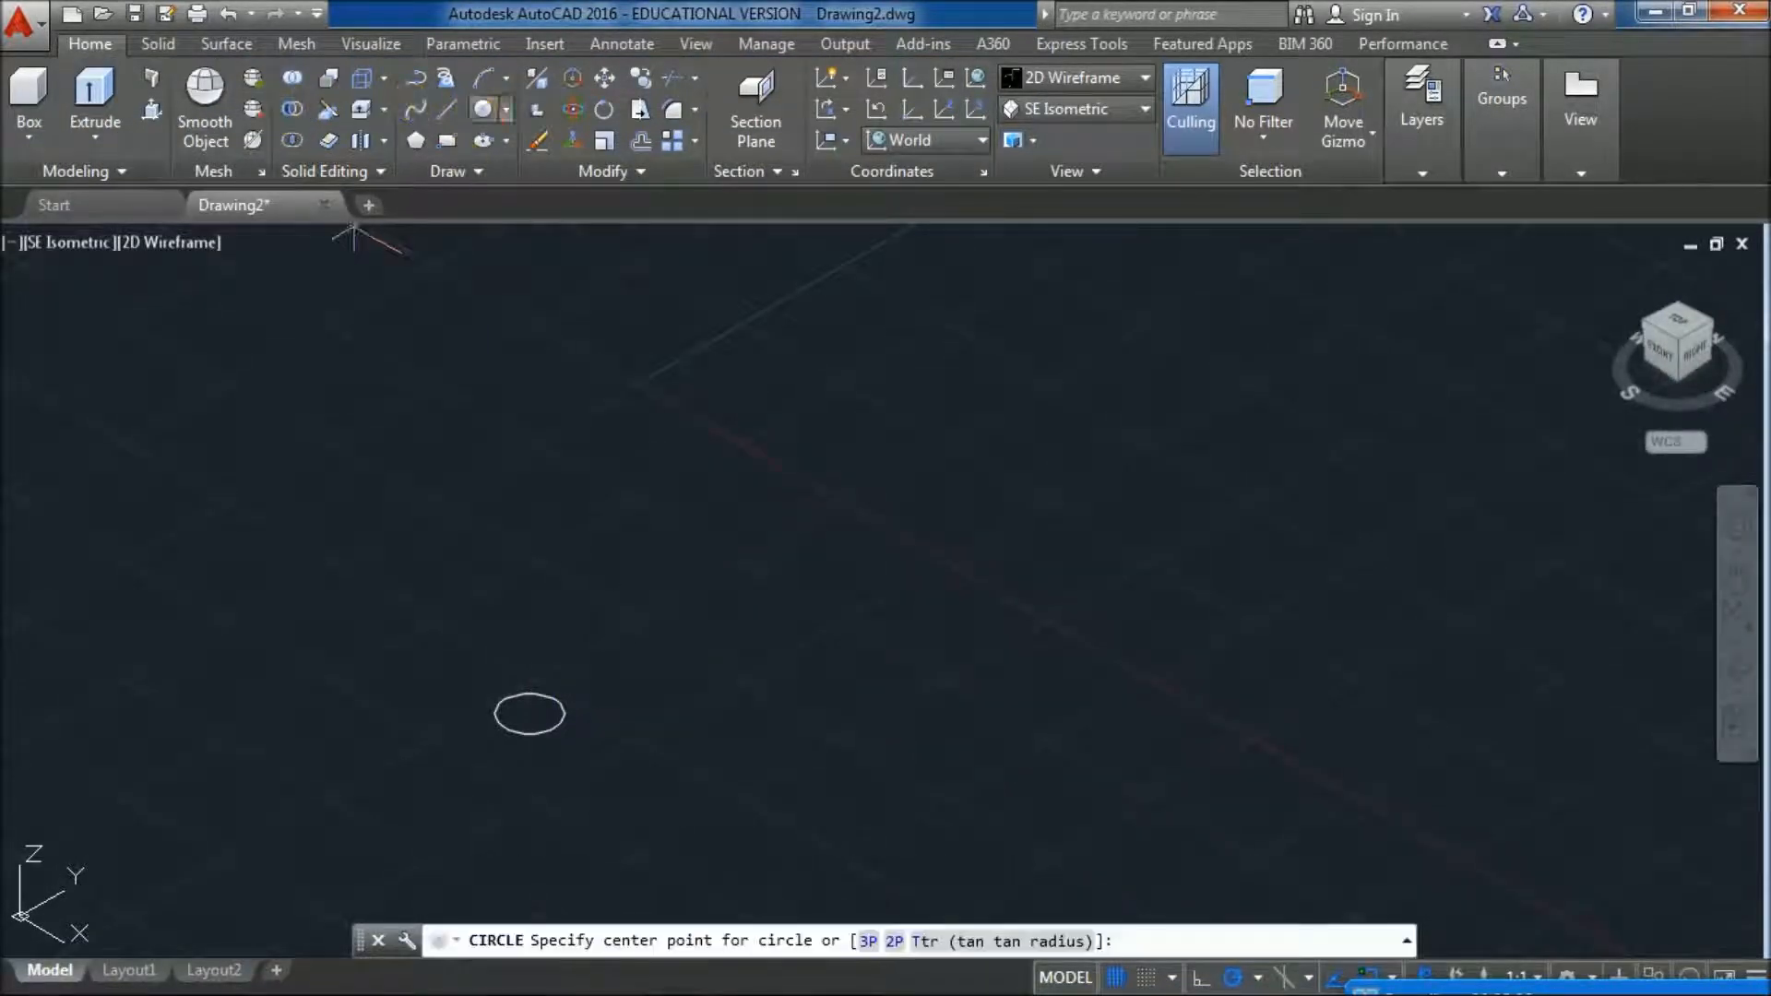
click(528, 713)
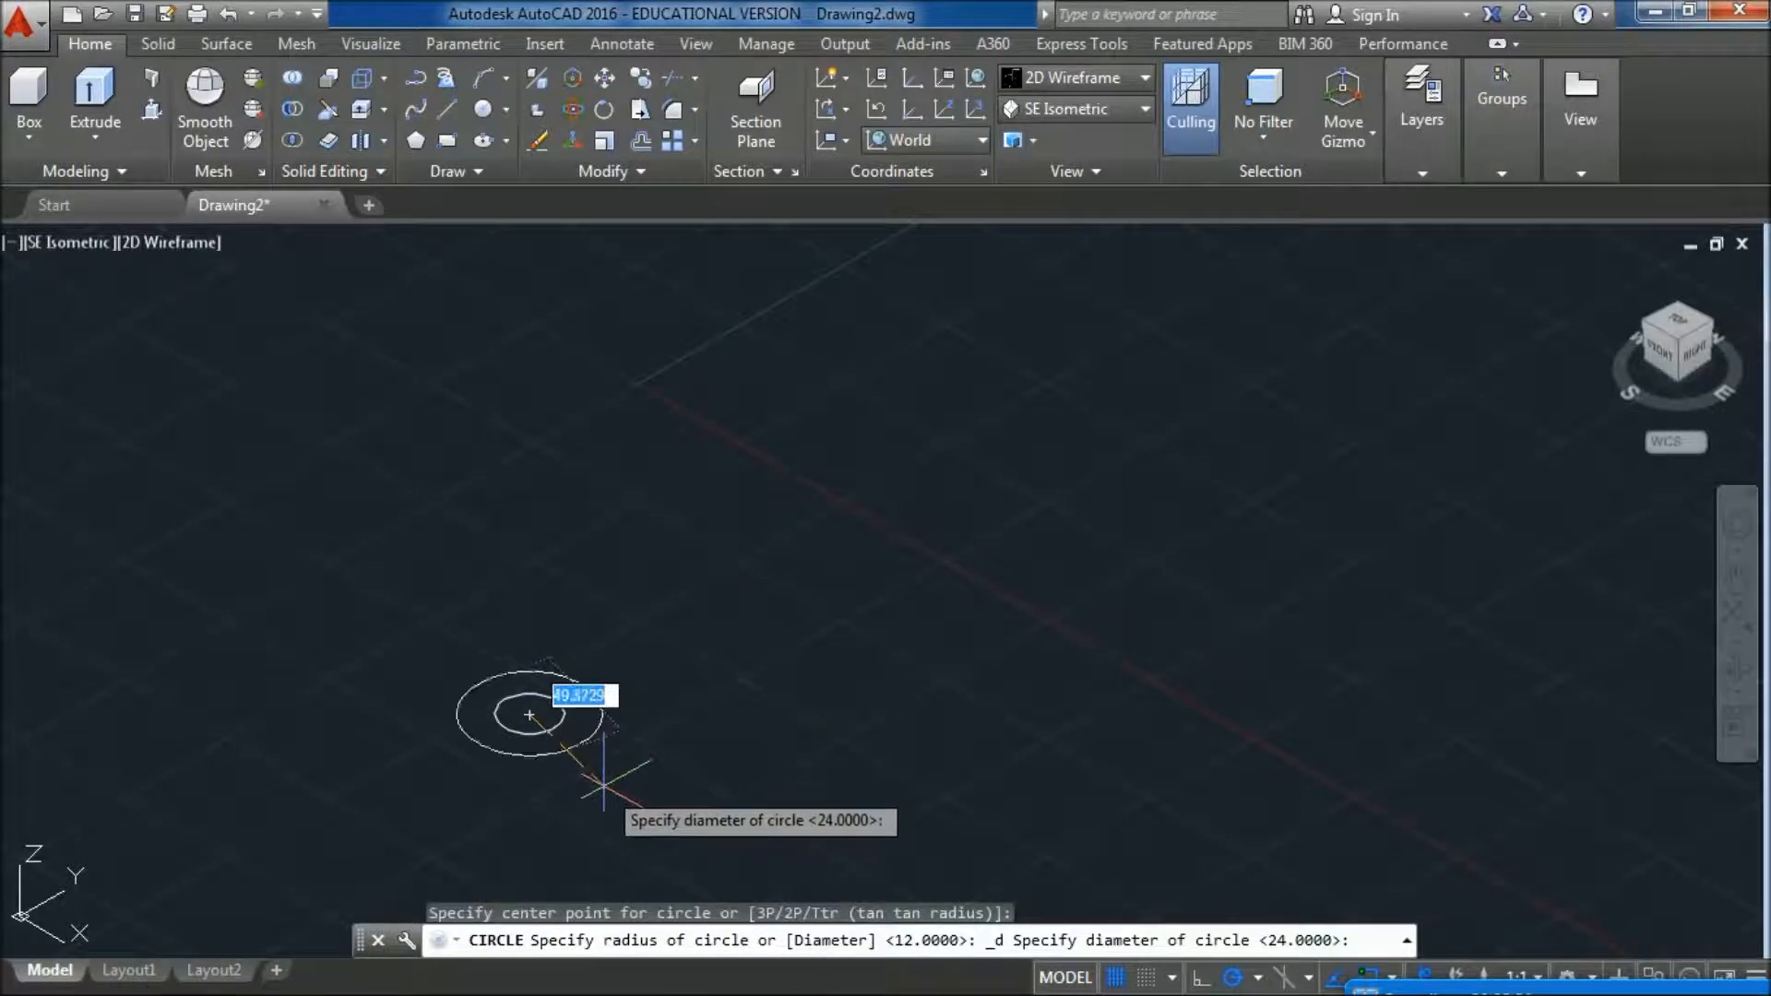
text(42)
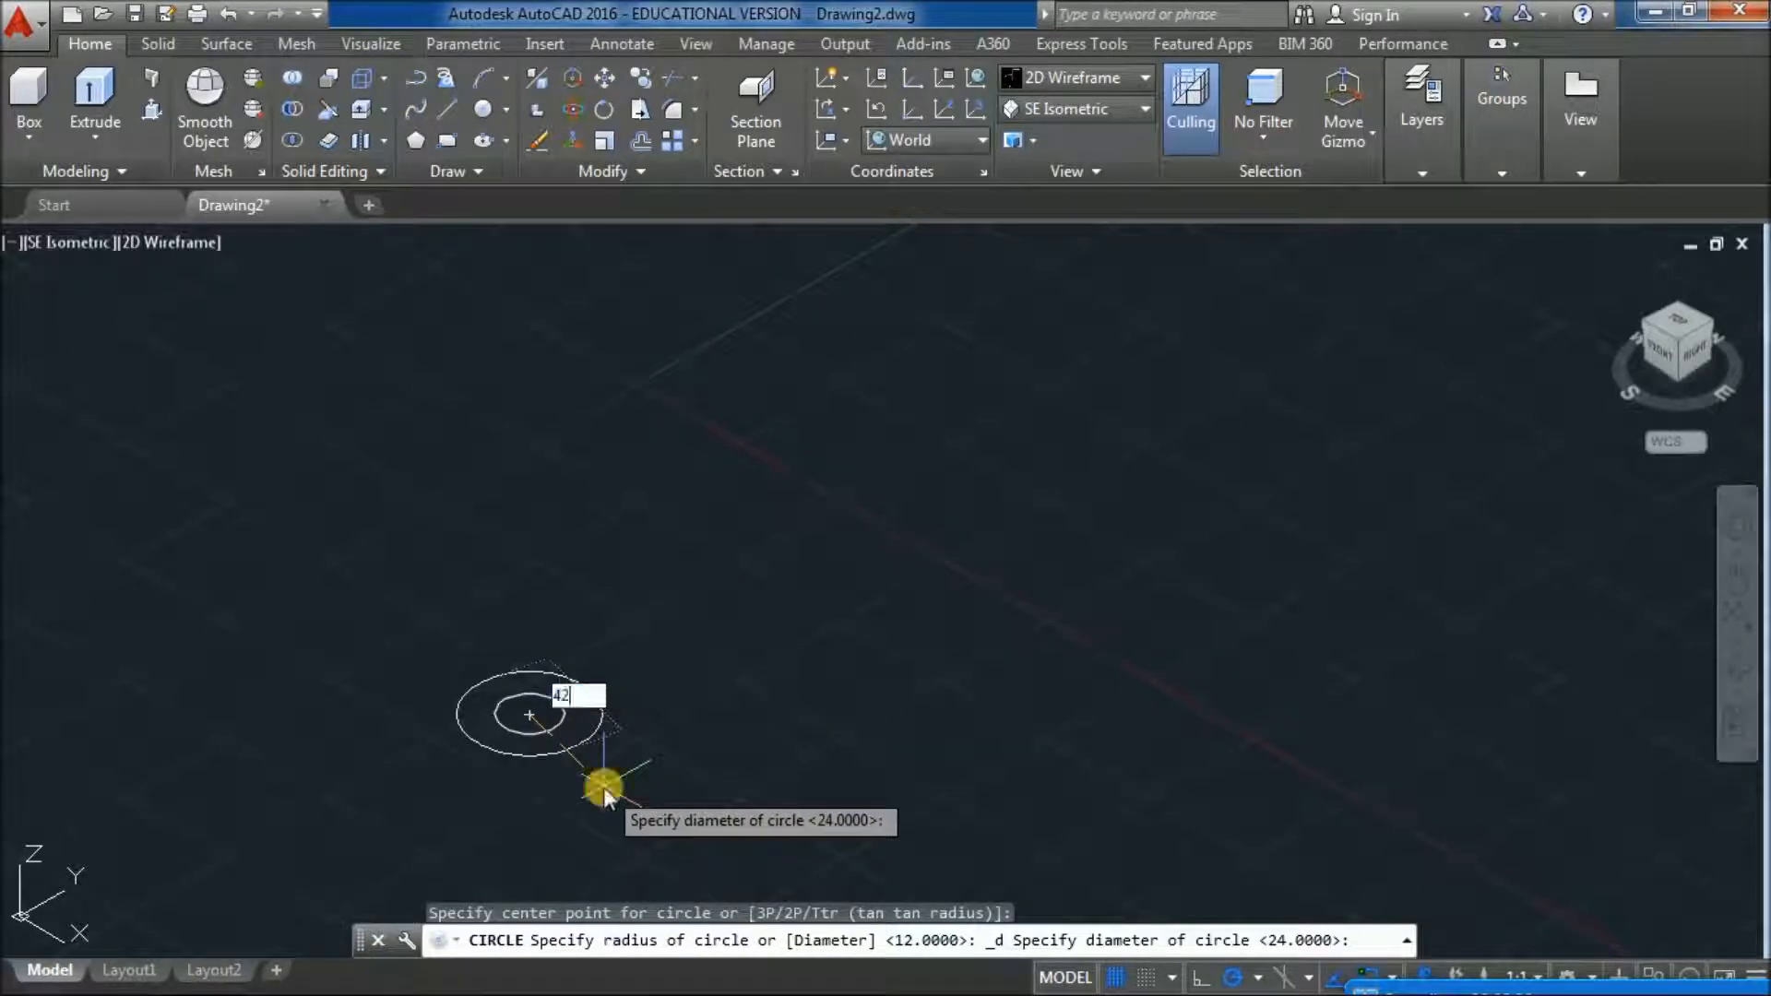
key(Return)
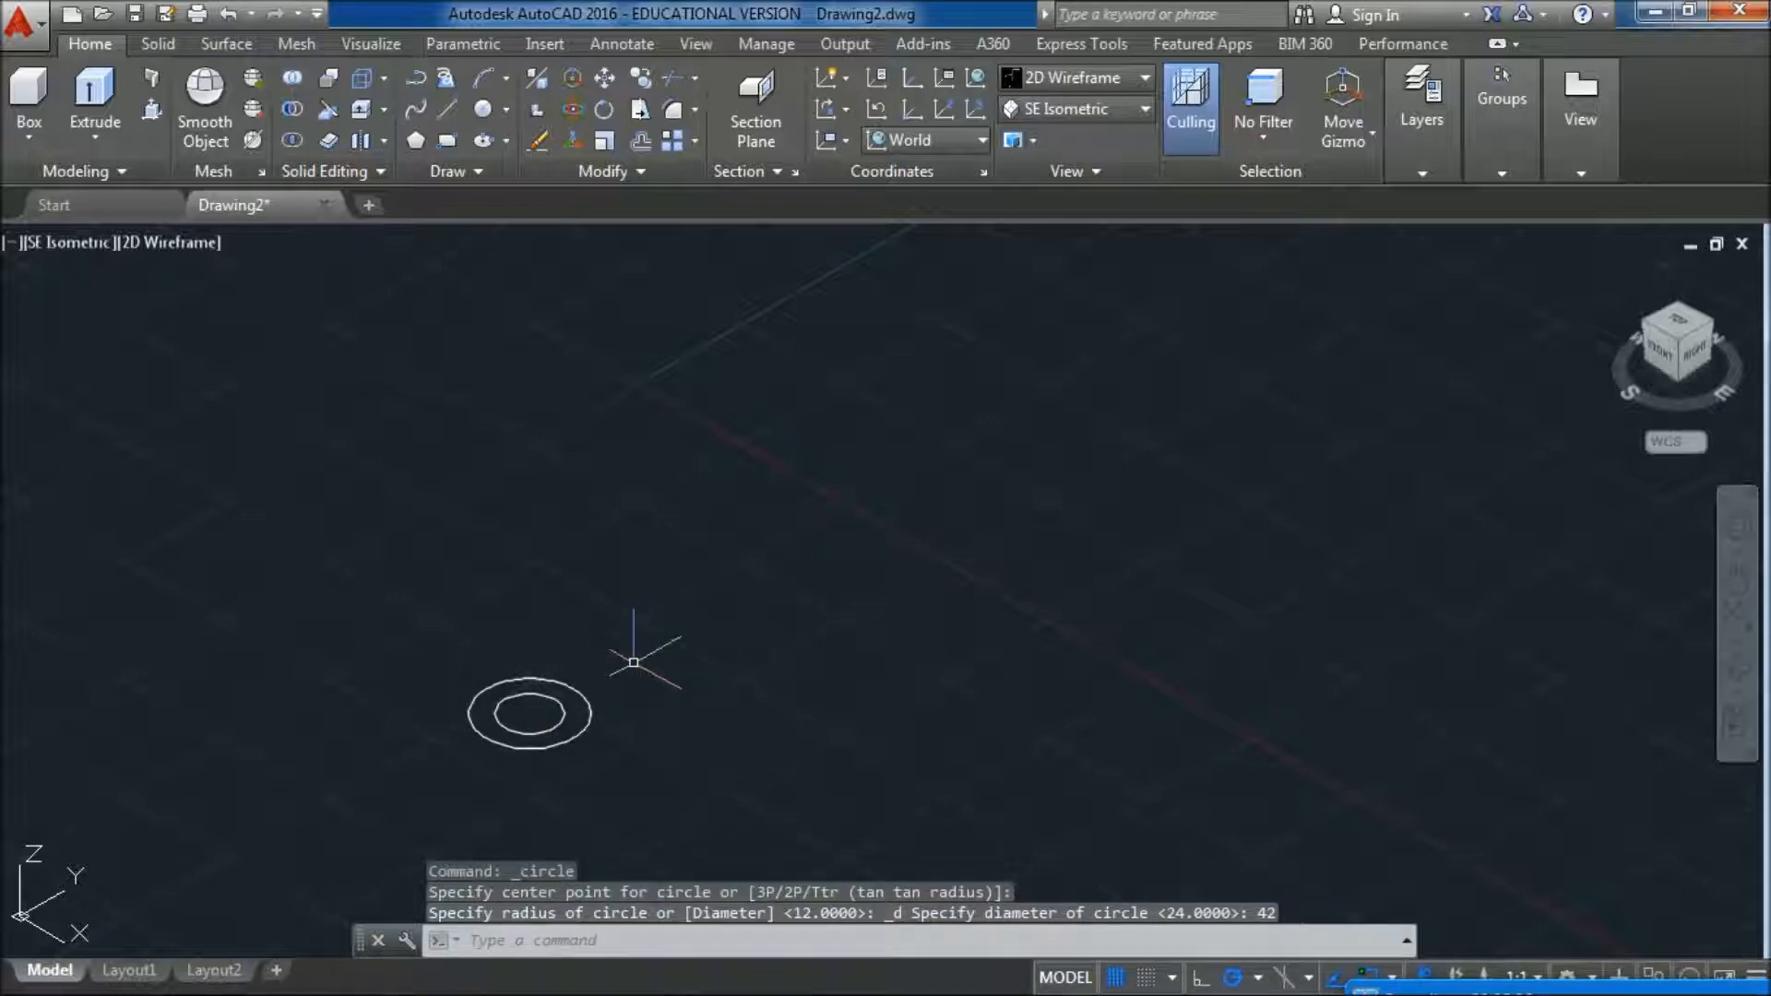
- Draw a line 100 long at 90° along the Y axis from the centre of the concentric circles
click(445, 108)
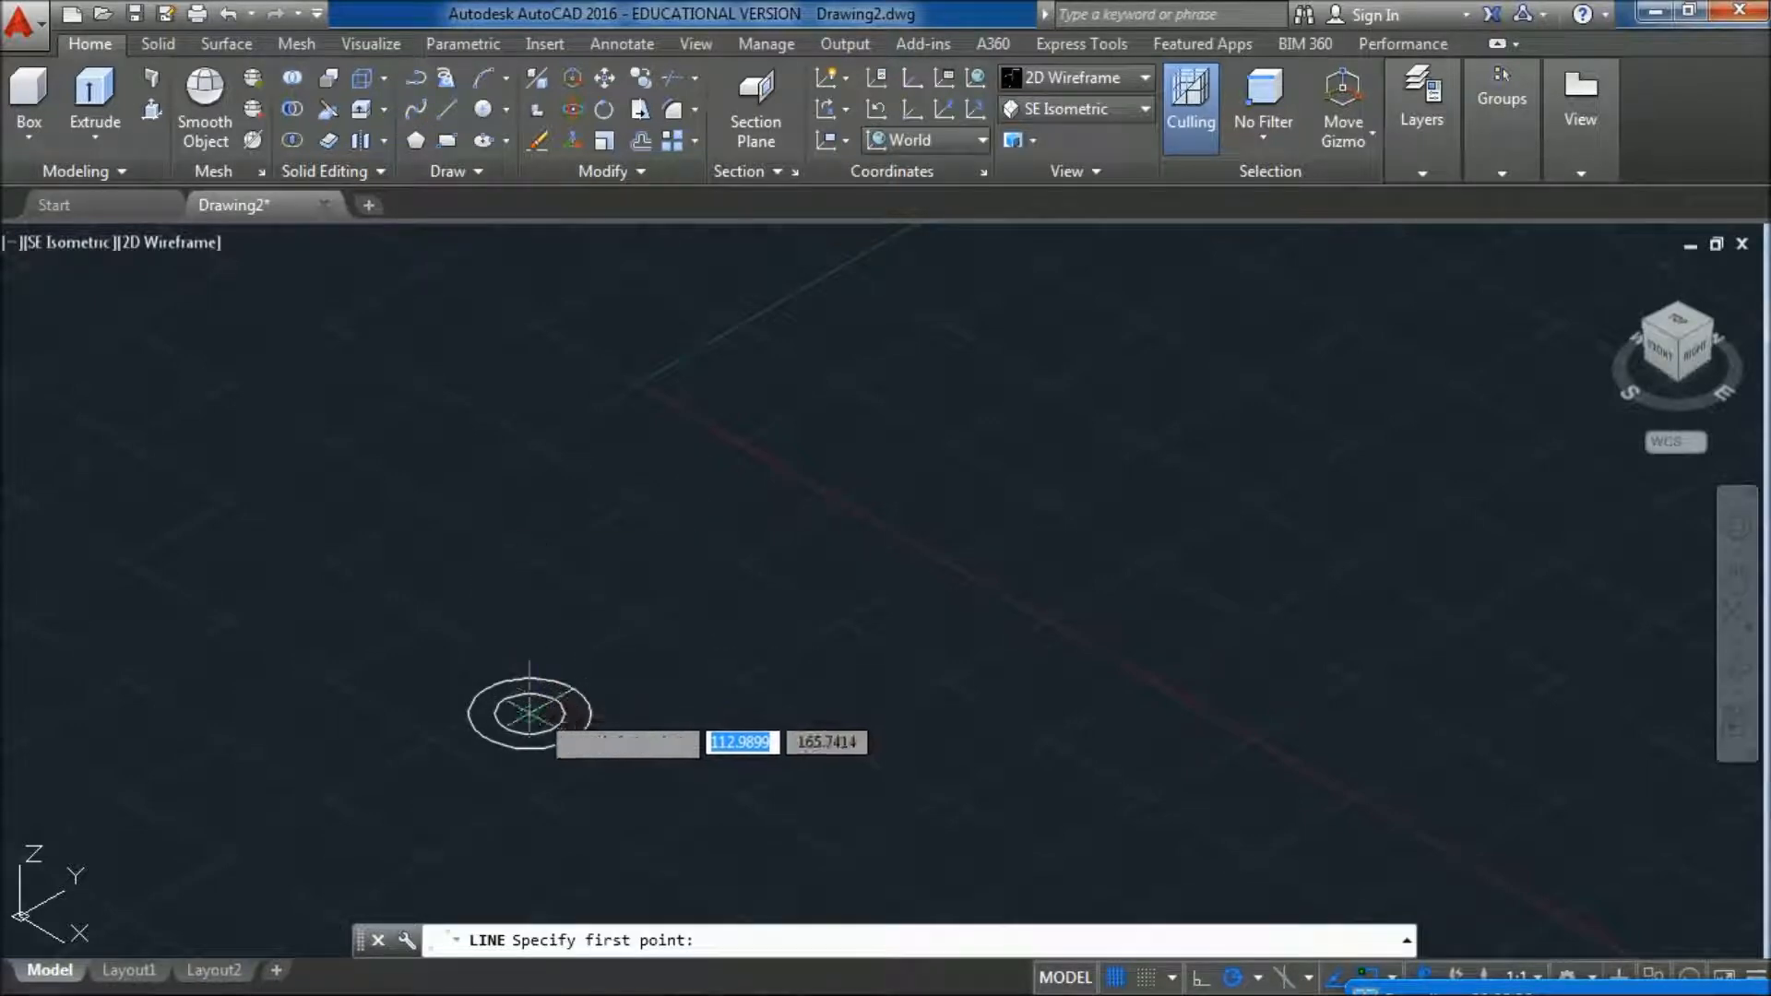
click(528, 712)
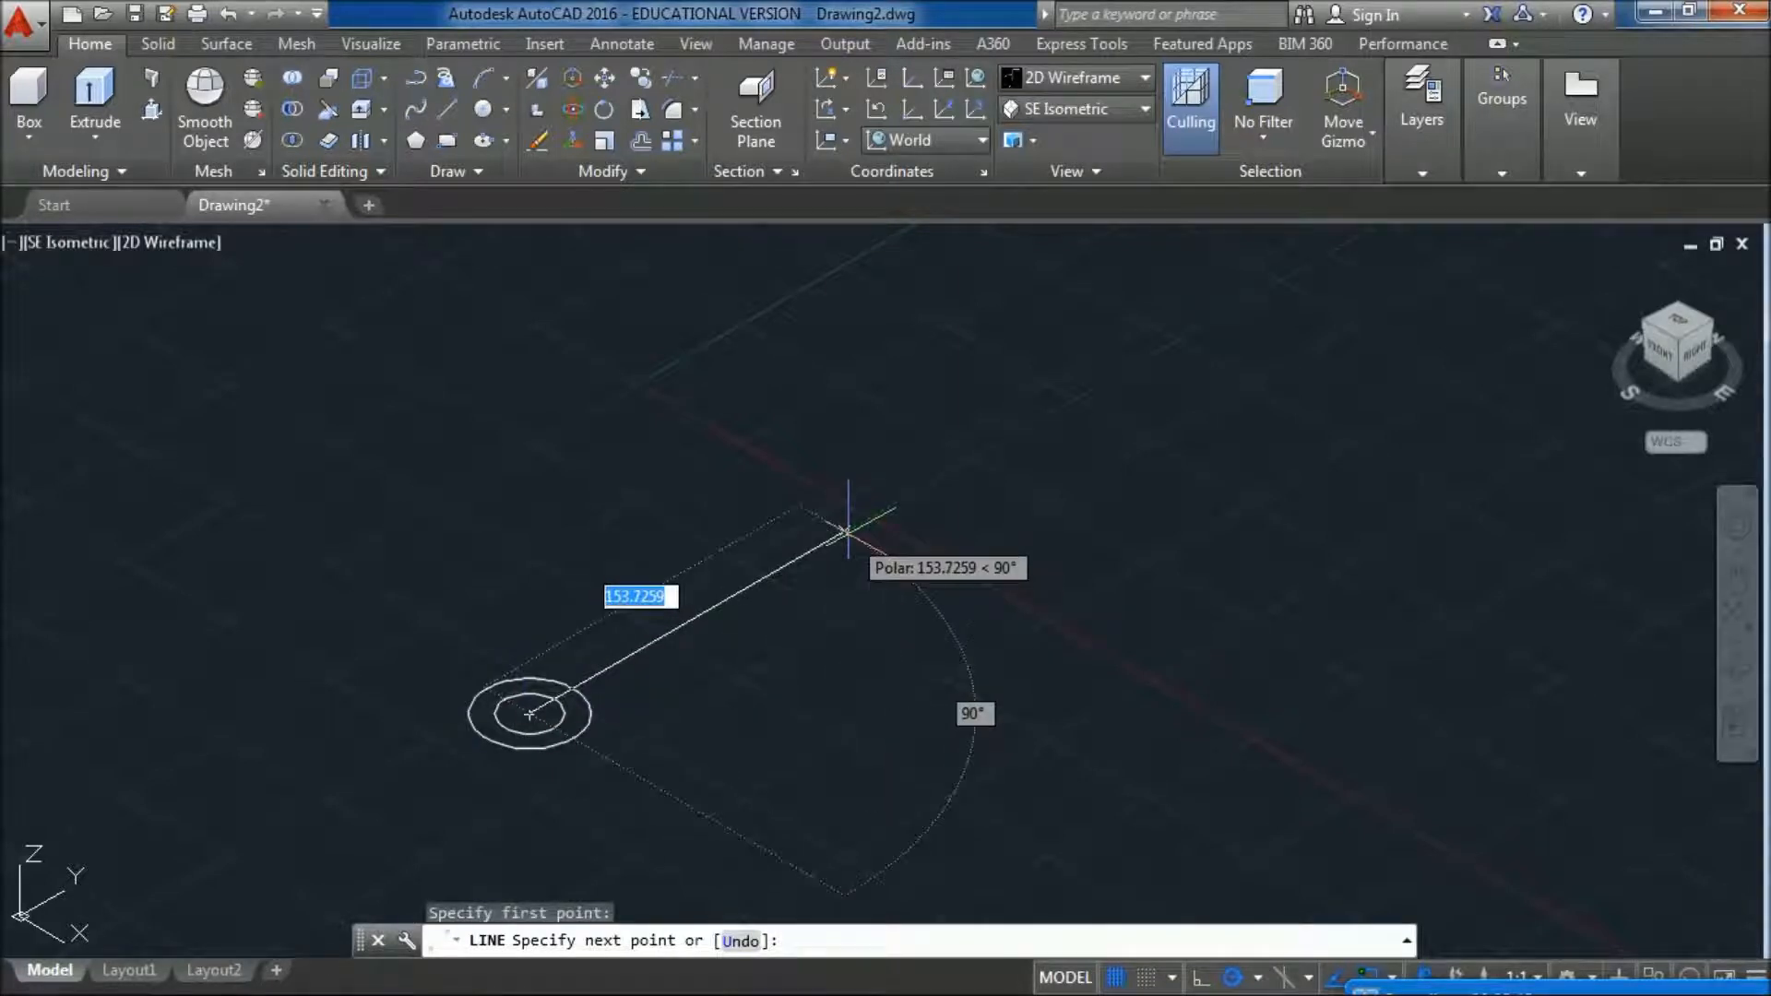
text(100)
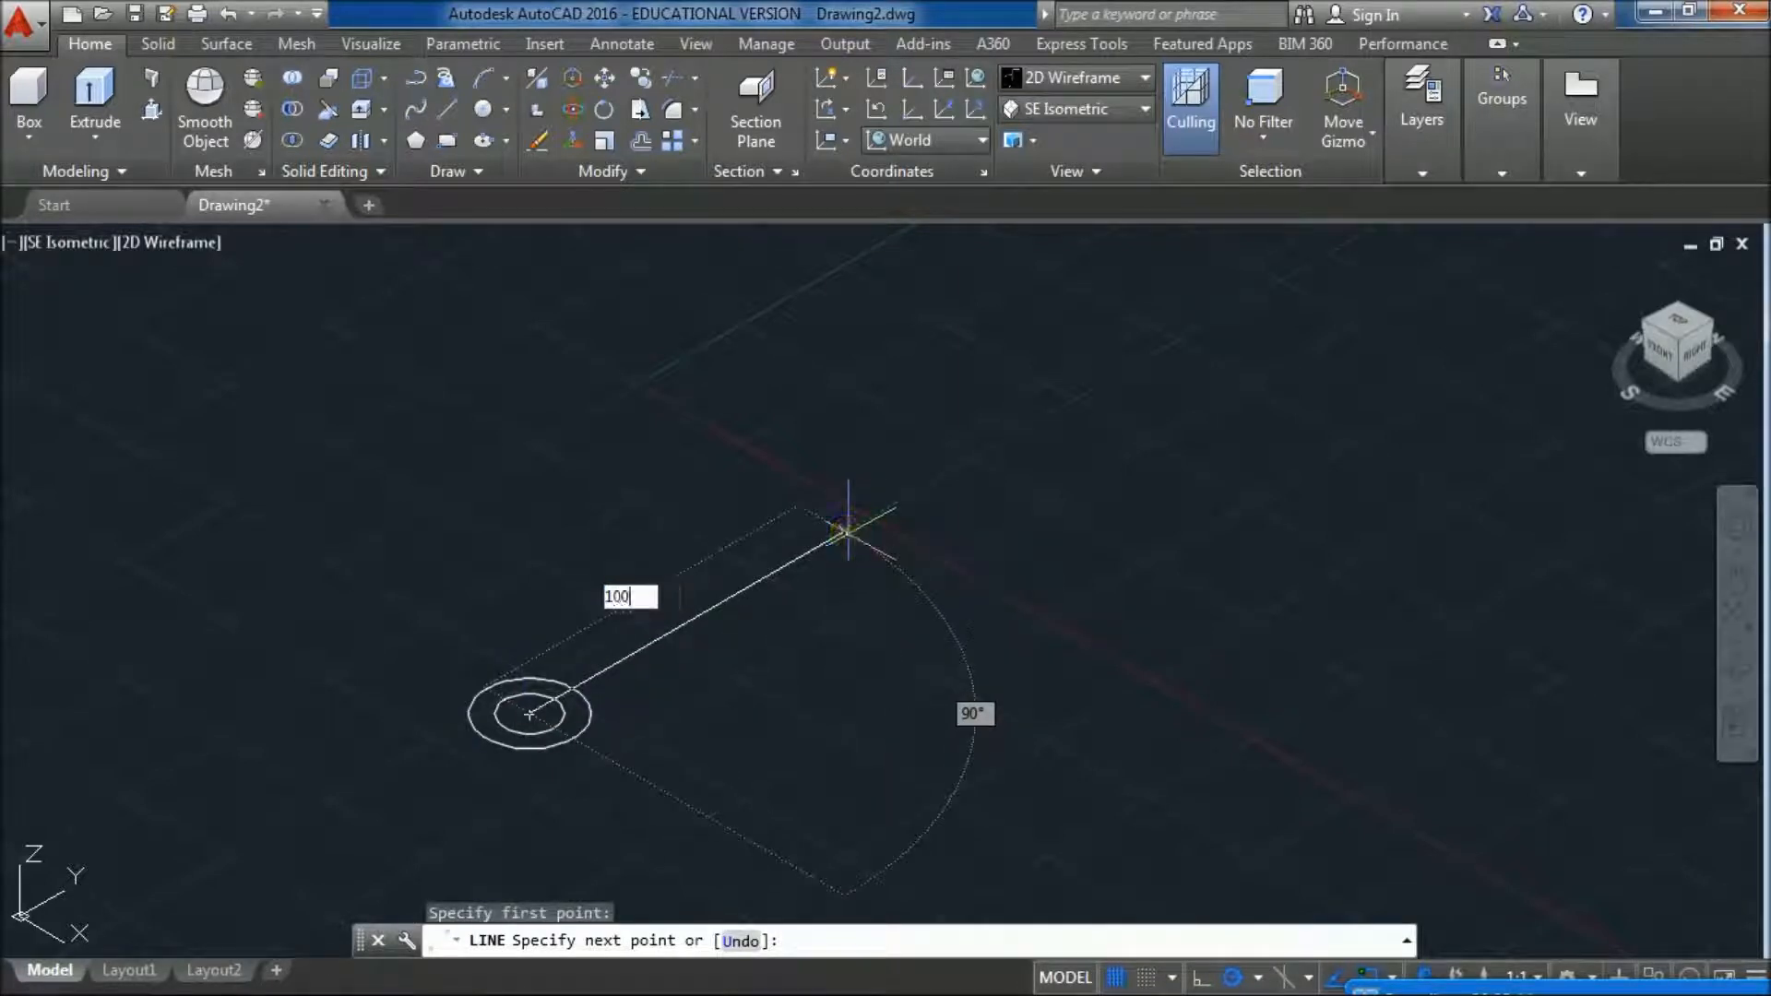
key(Return)
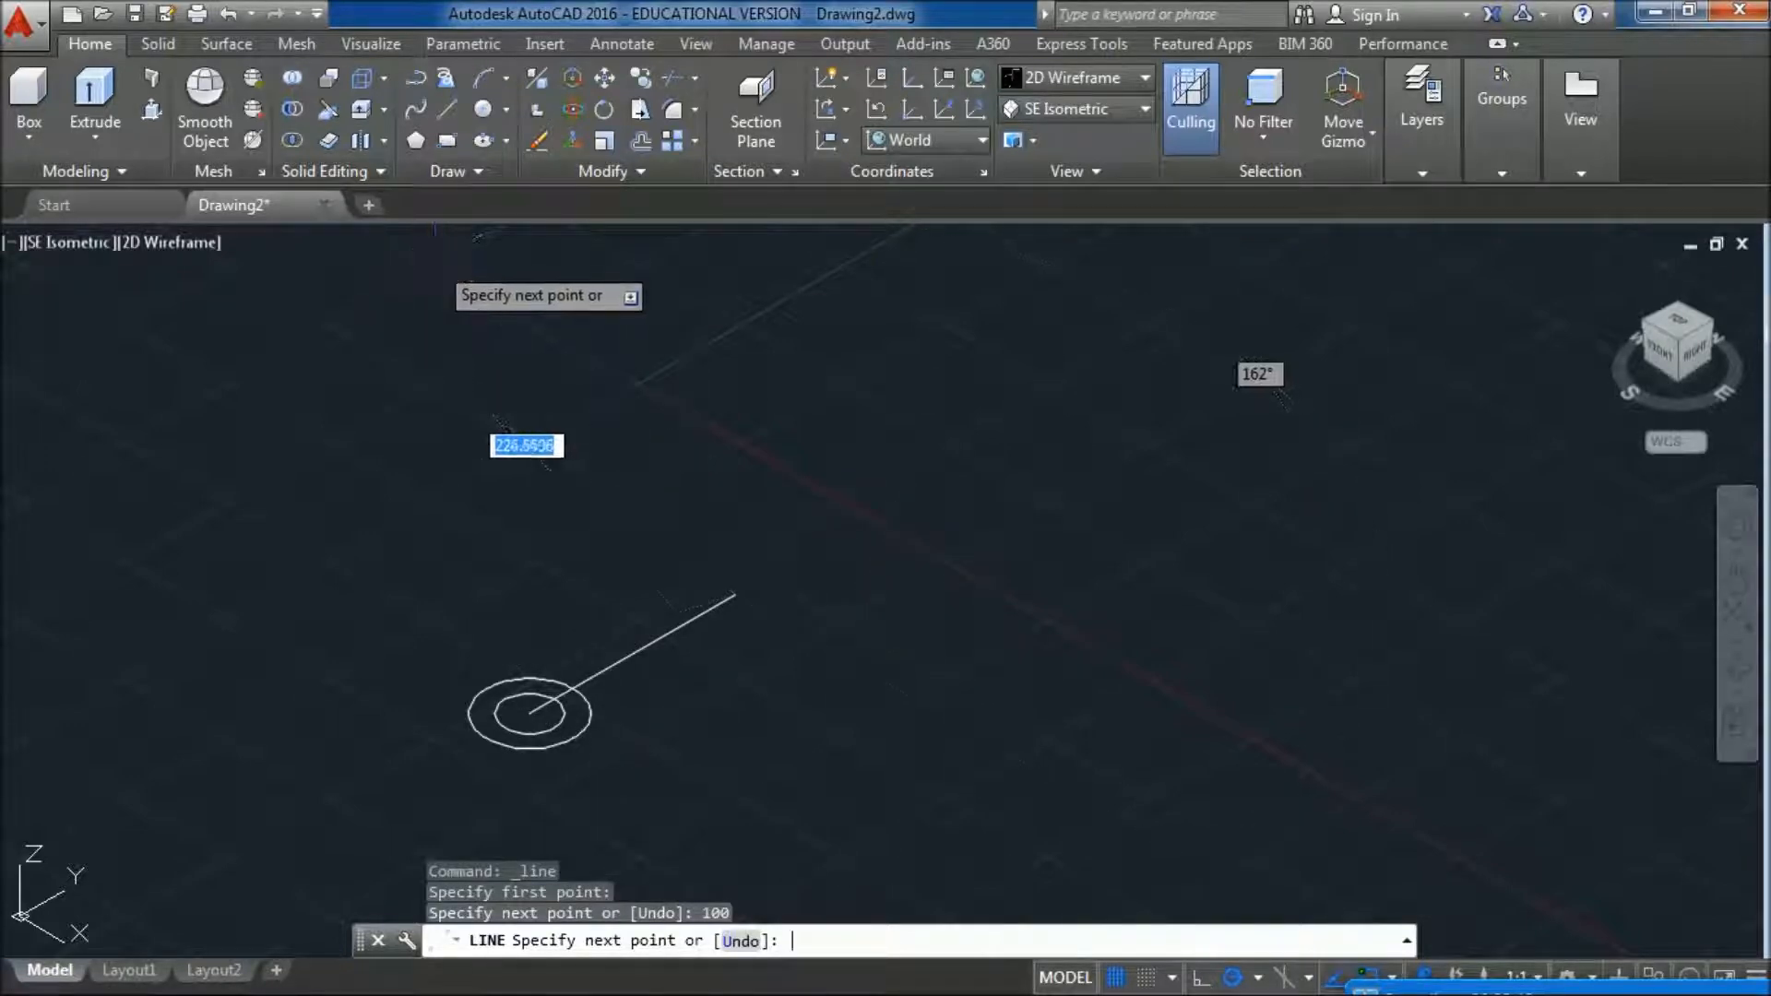
key(Return)
- Draw a circle of diameter 36 centred on the far end of the 100 line, checking the reference picture for the size
click(483, 109)
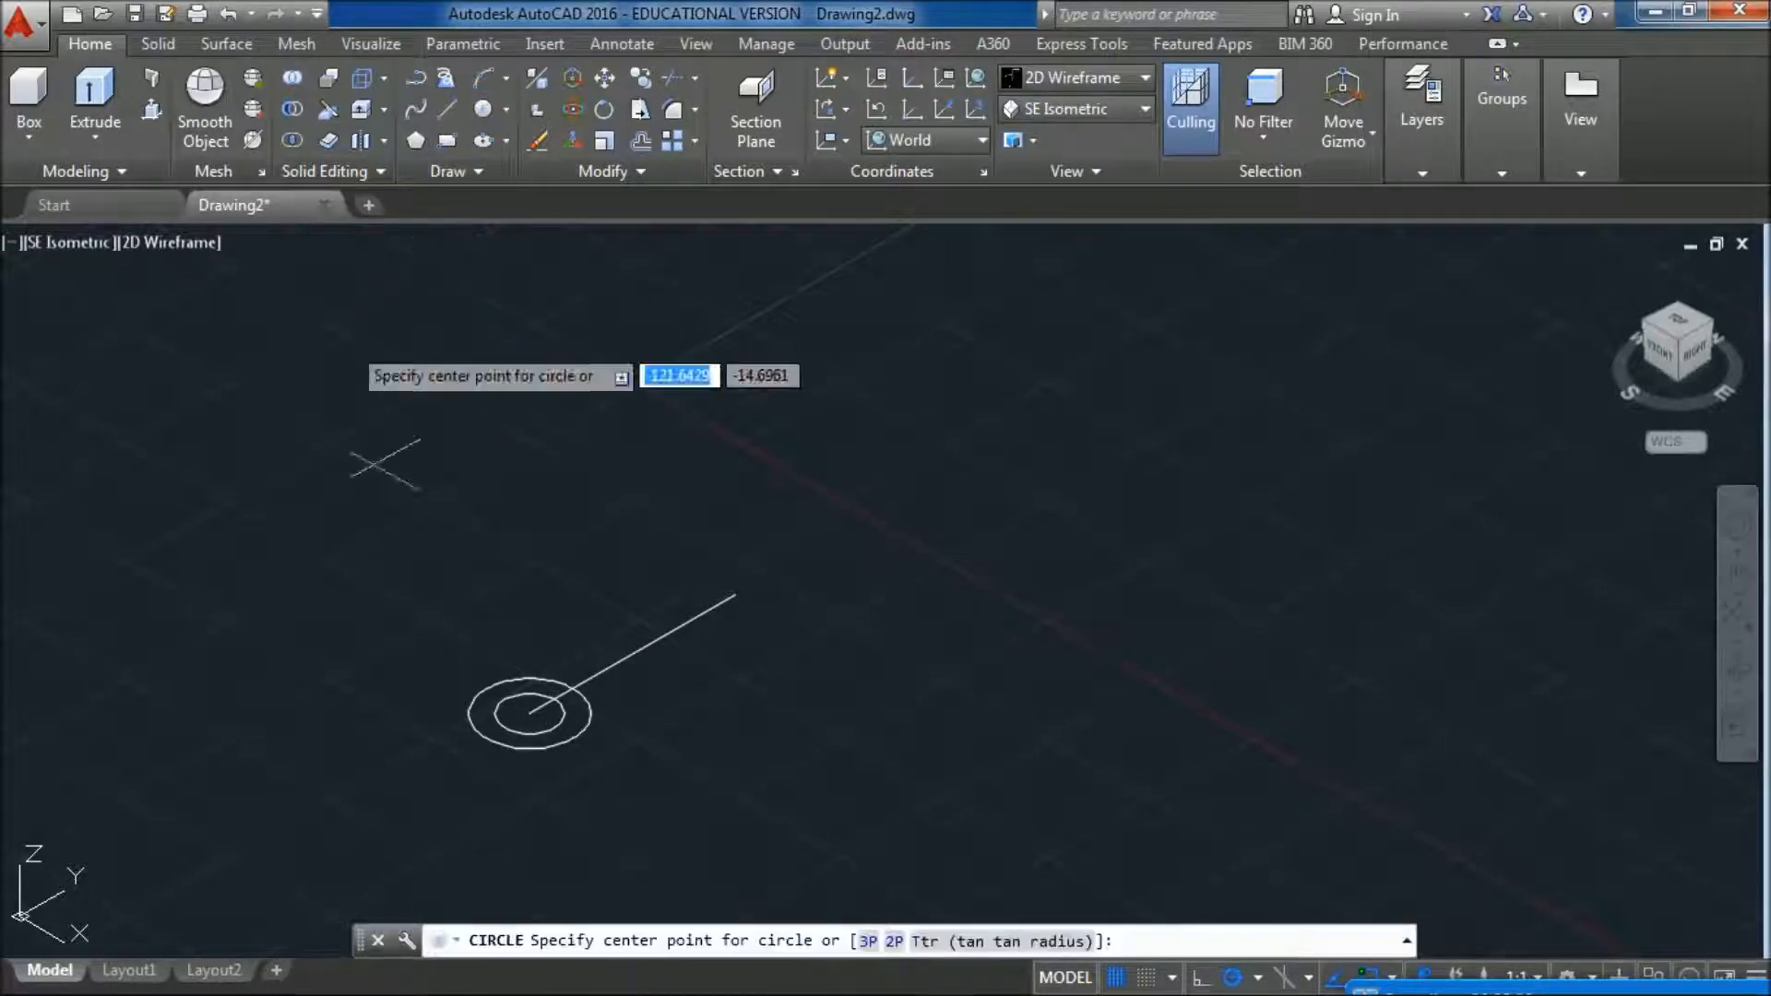
click(735, 595)
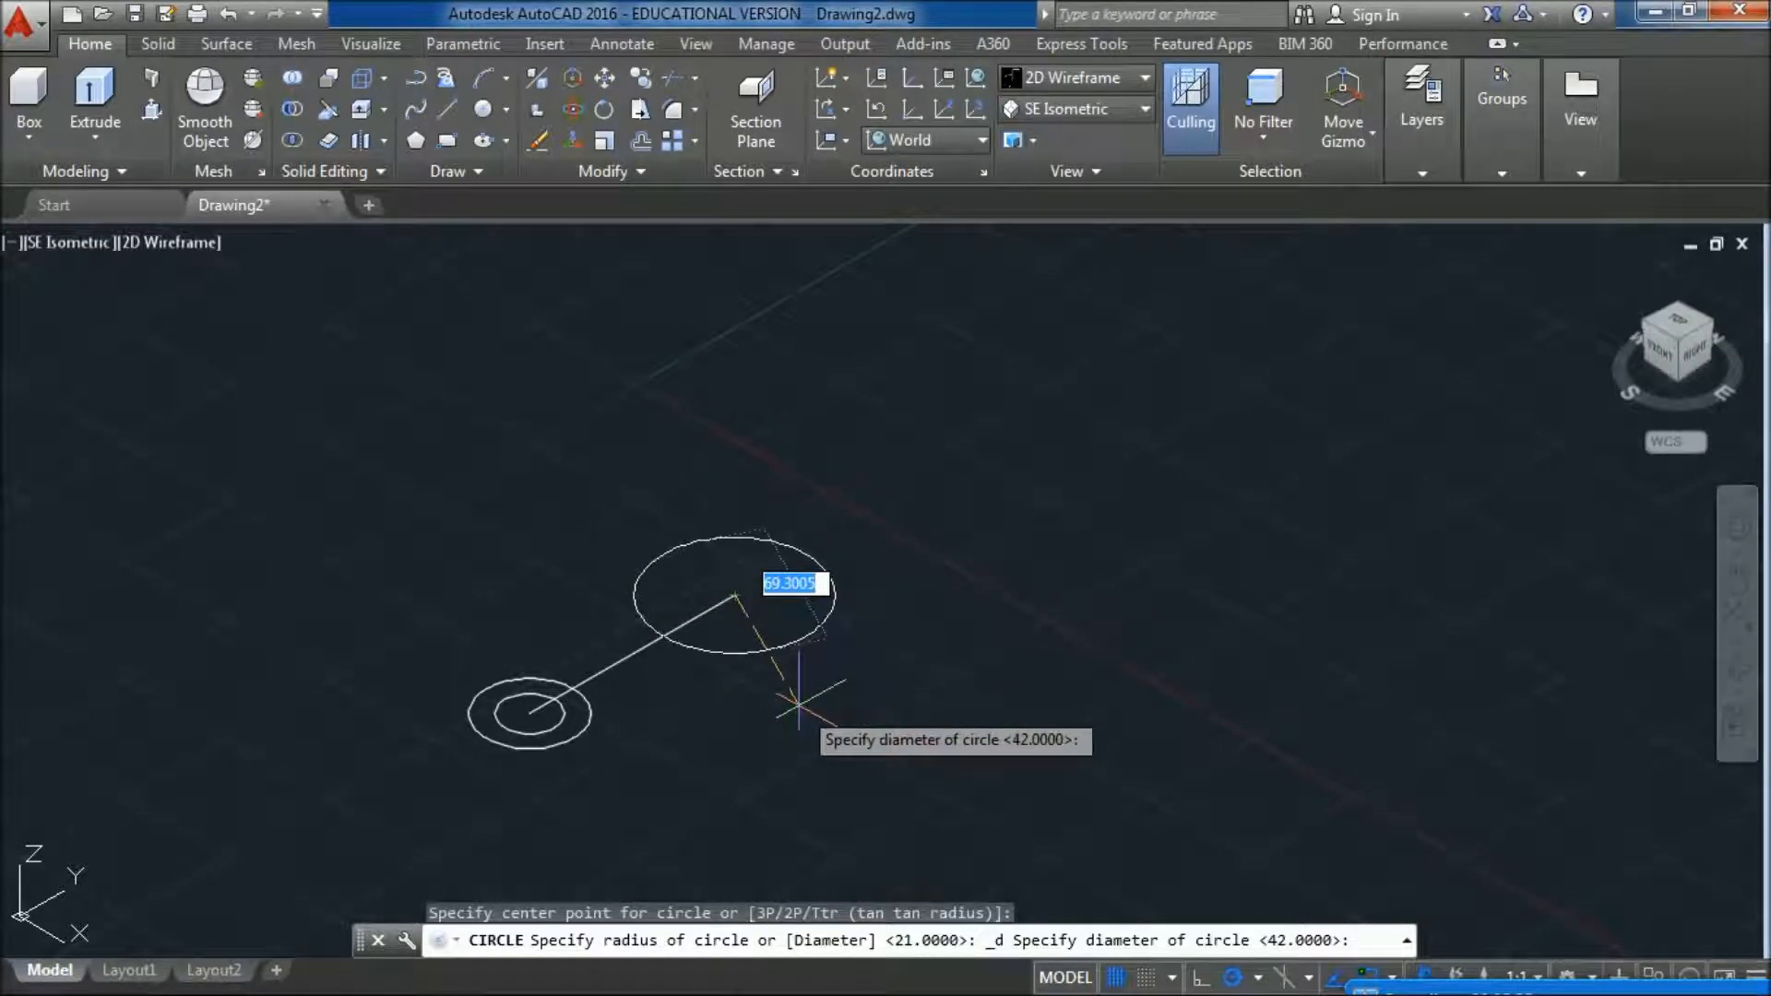
text(32)
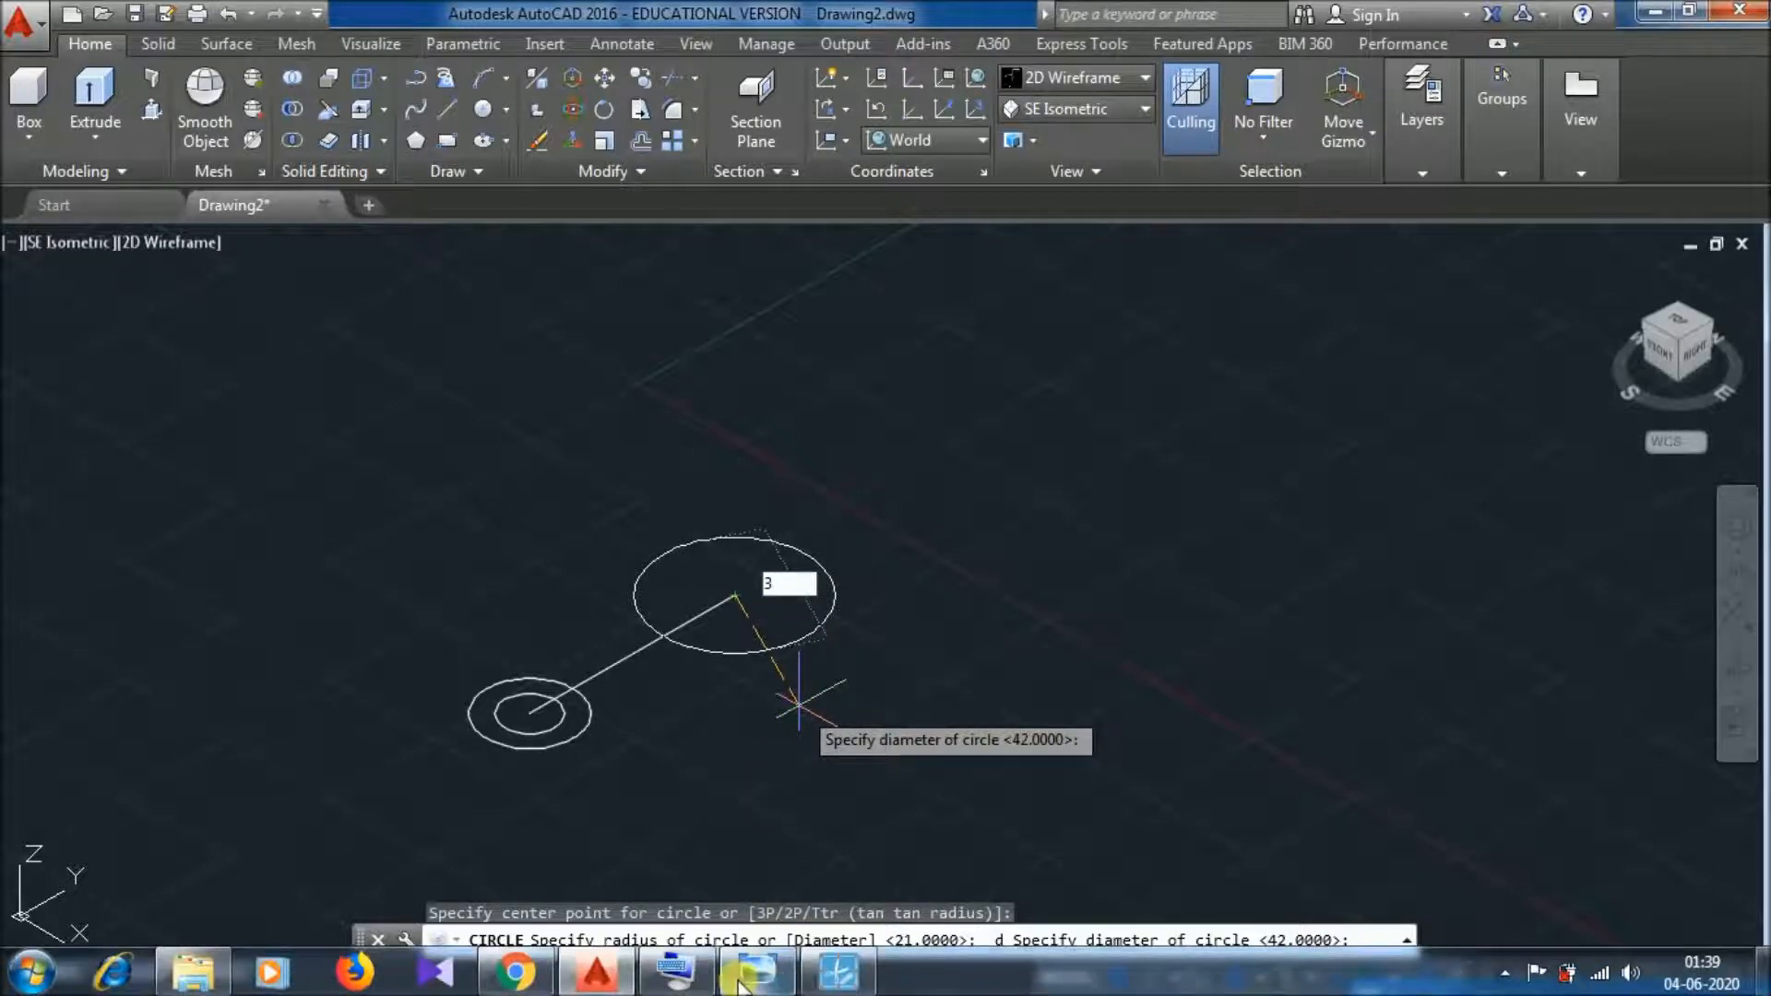
click(739, 985)
click(738, 986)
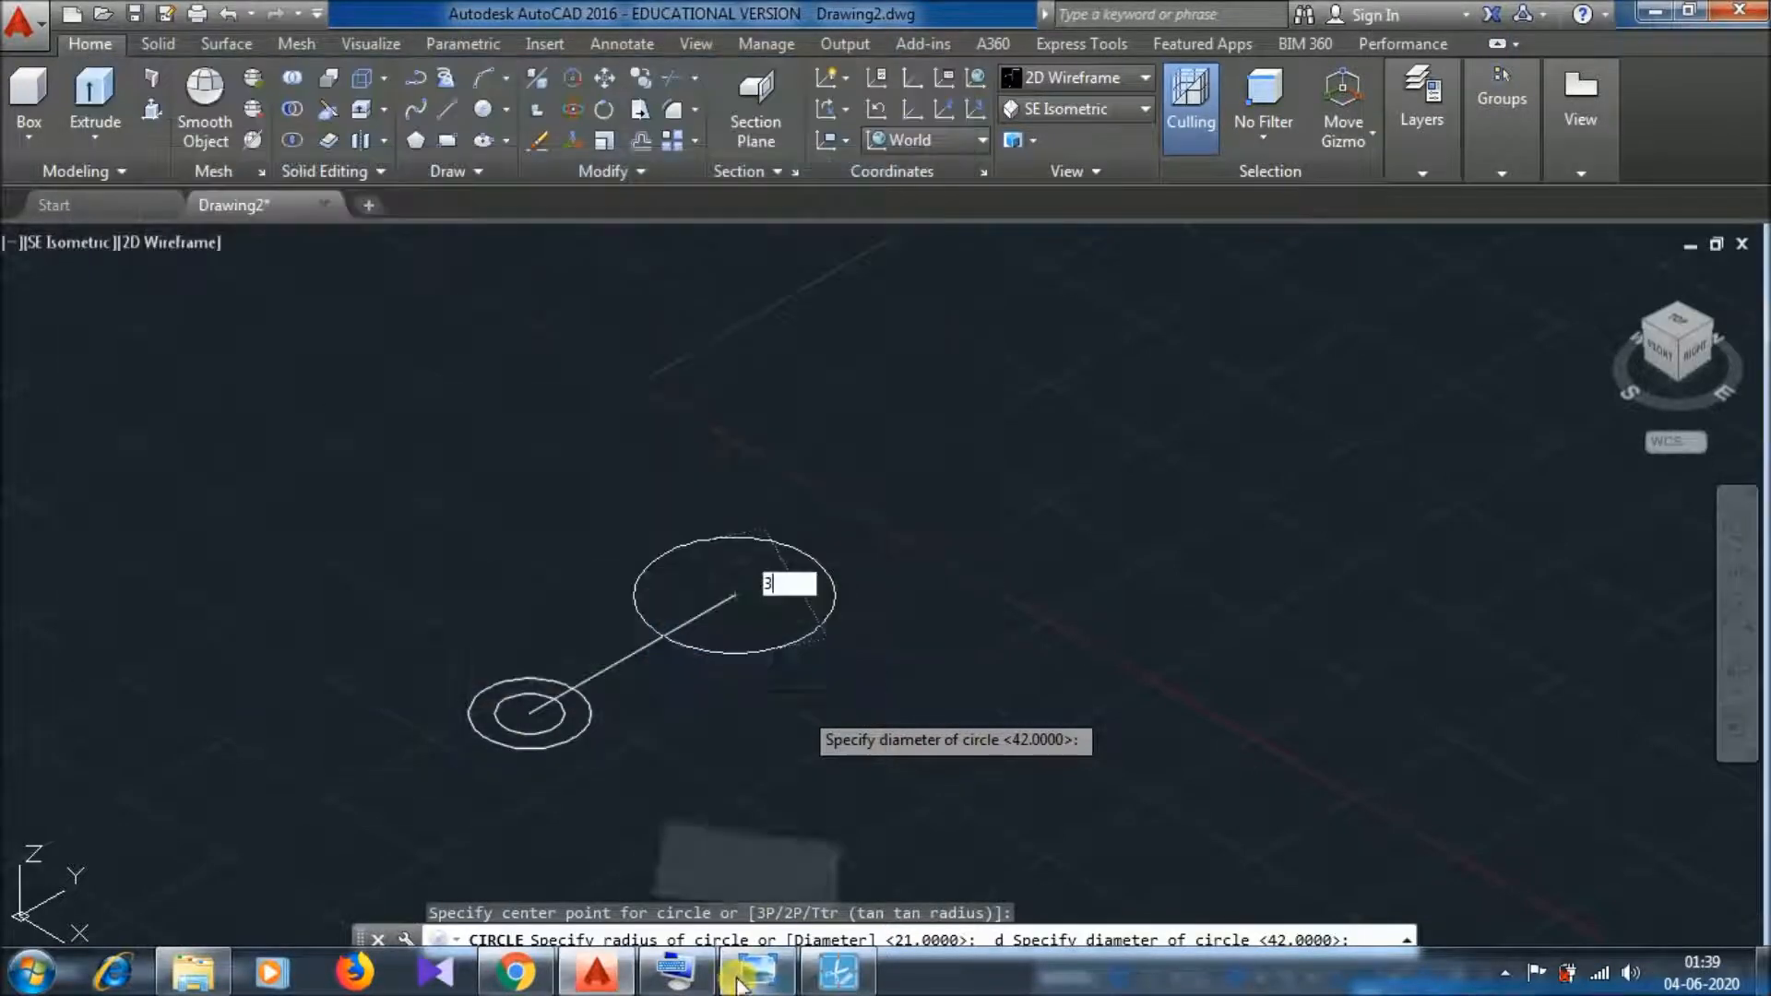
key(BackSpace)
text(6)
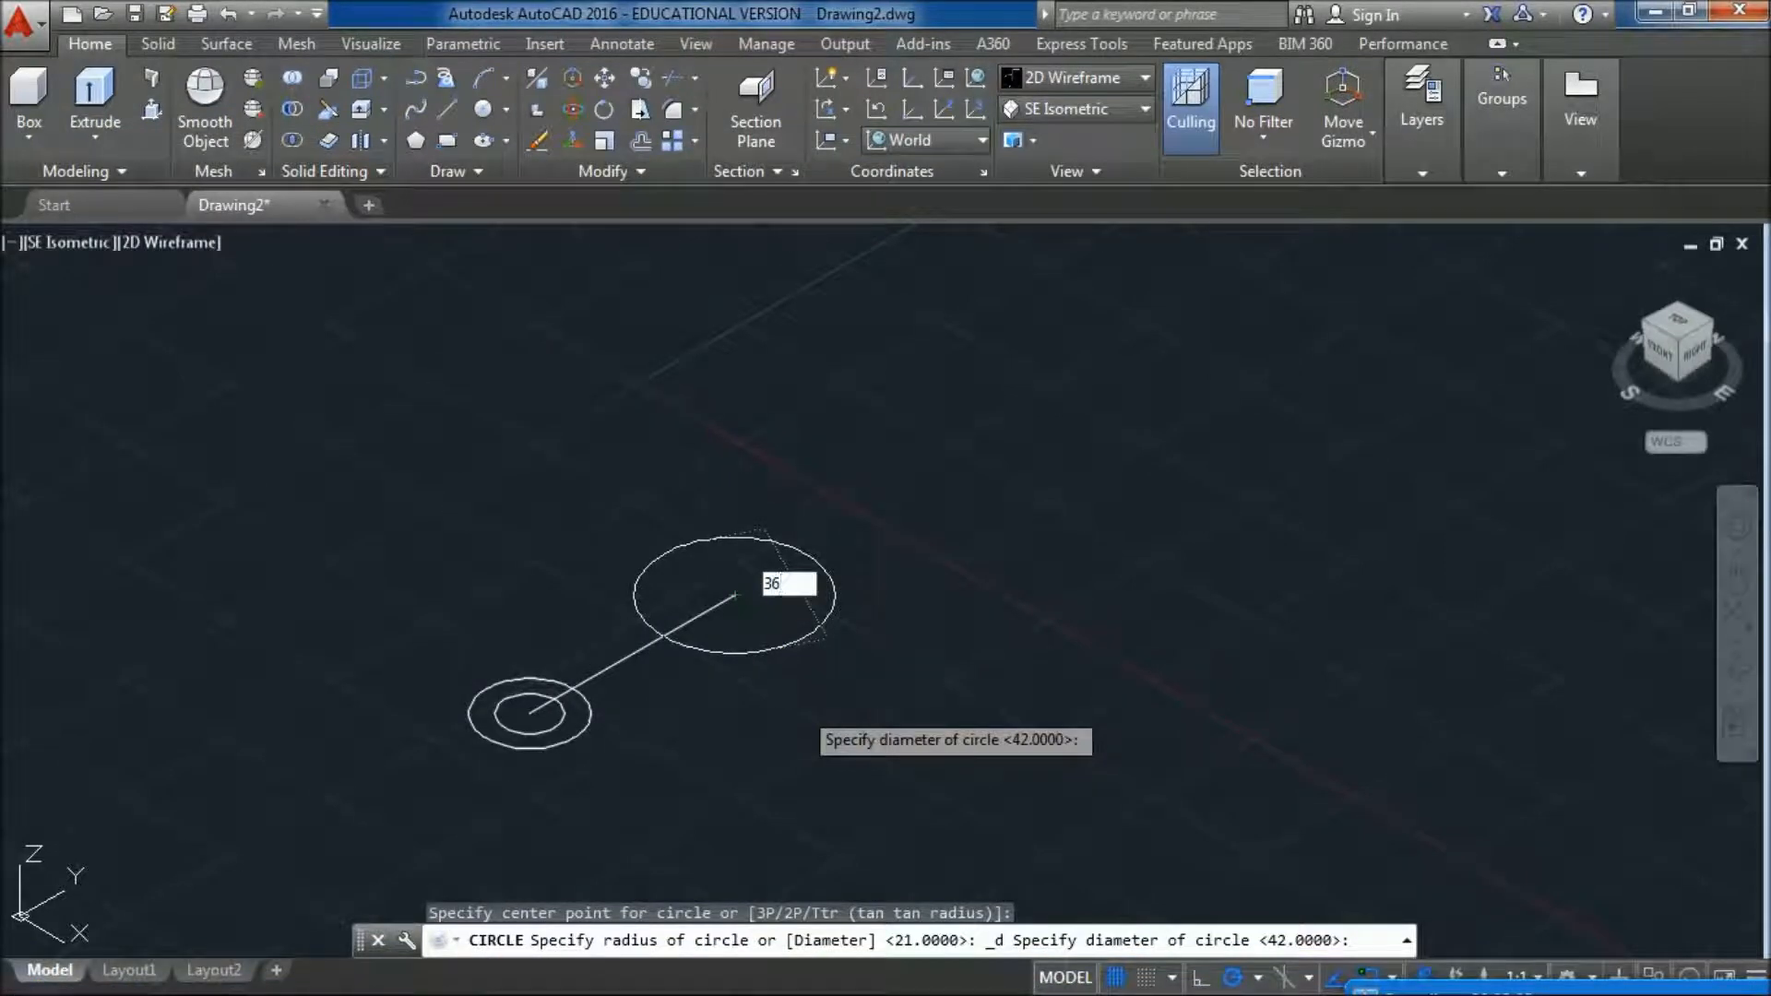
key(Return)
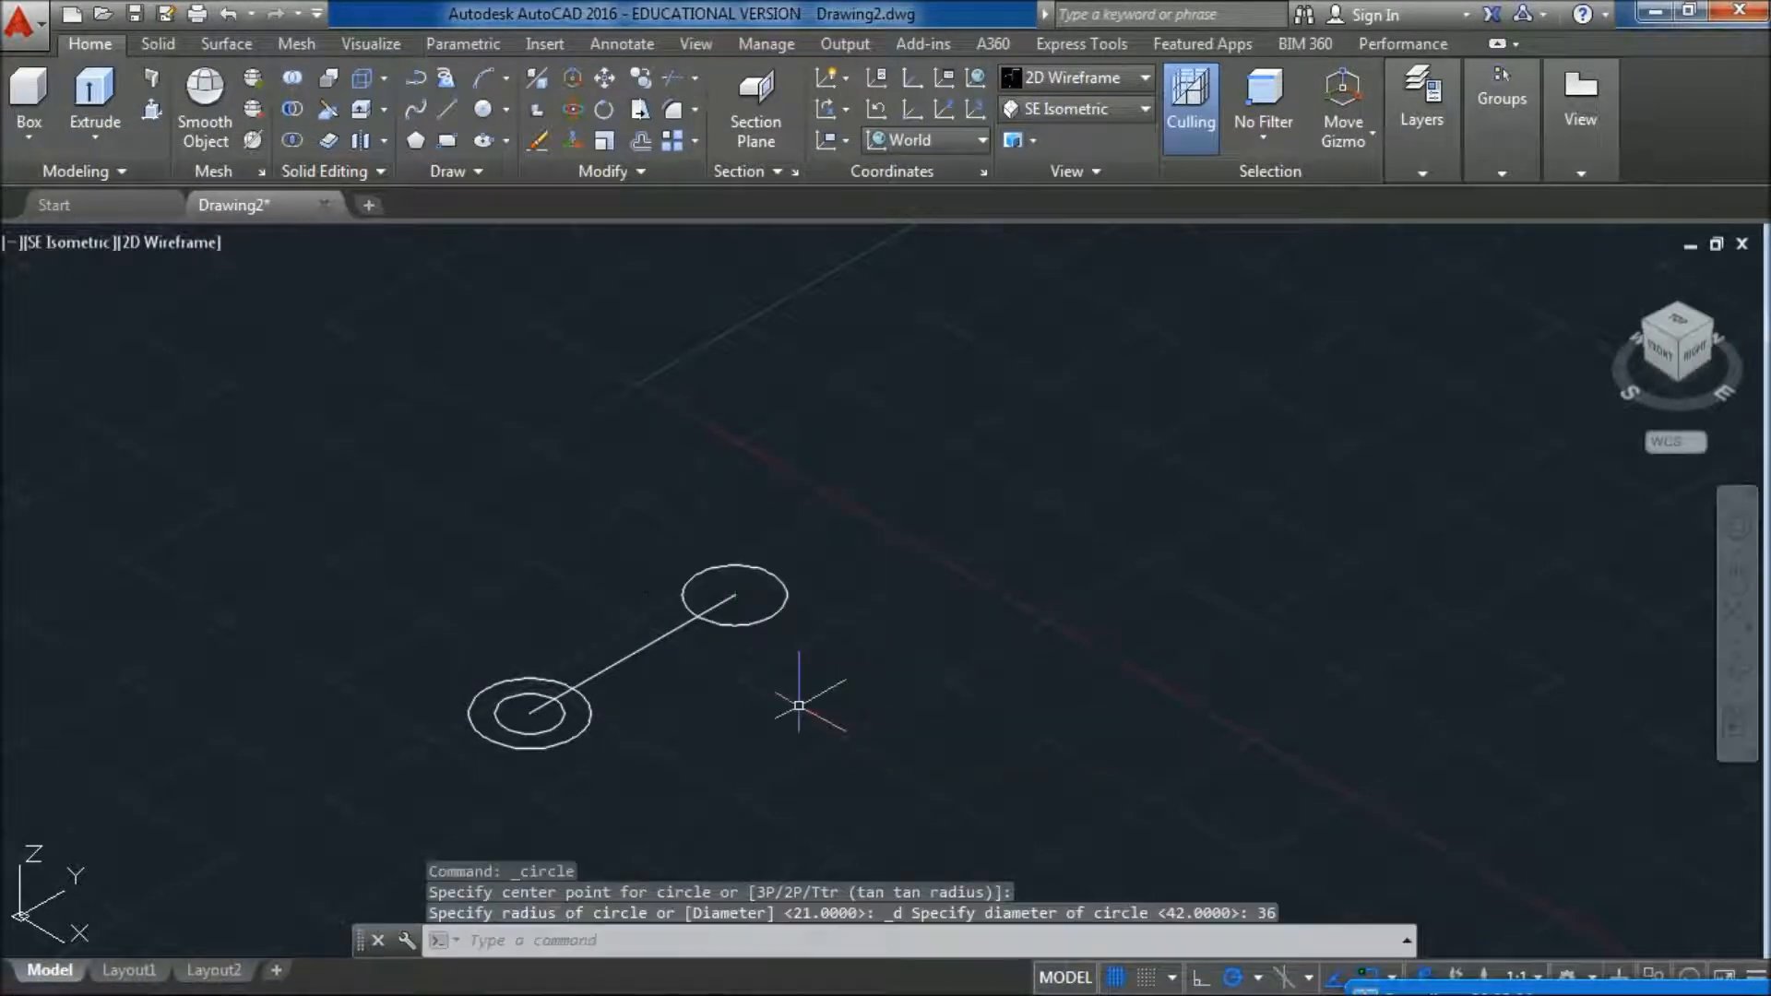
- Draw a circle of diameter 64 concentric with the 36 diameter circle for the large boss's outer edge
click(489, 107)
click(734, 595)
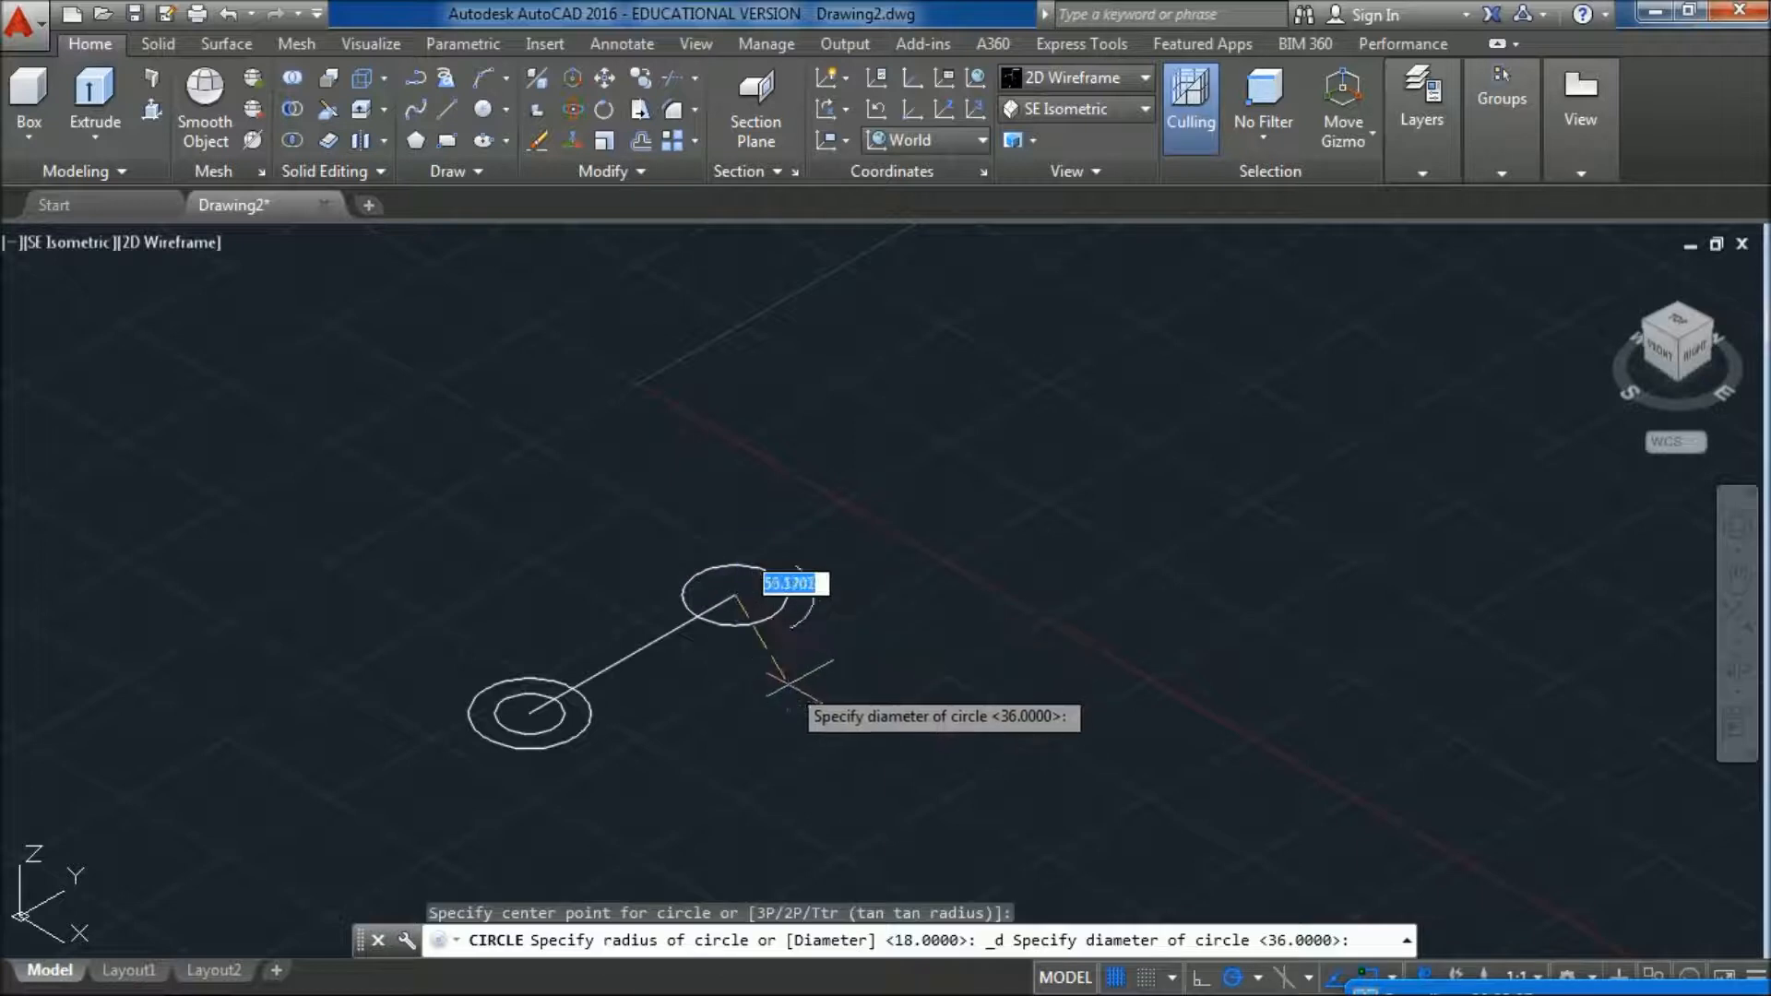
text(64)
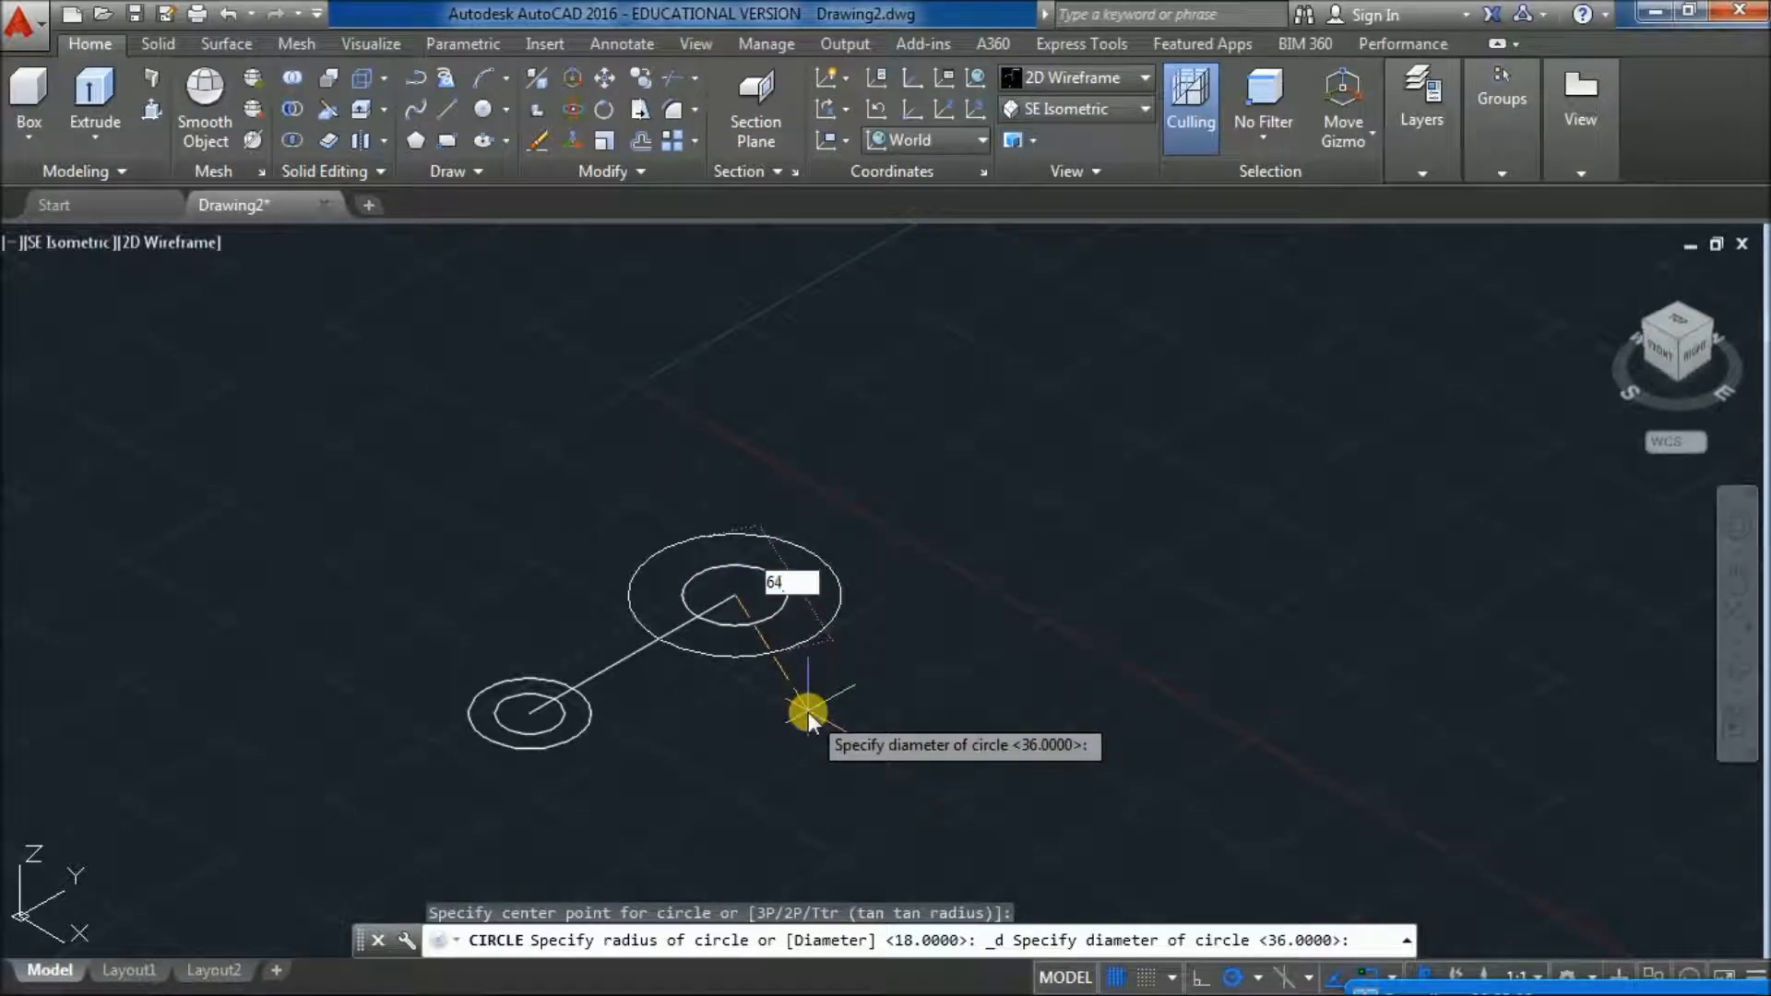
key(Return)
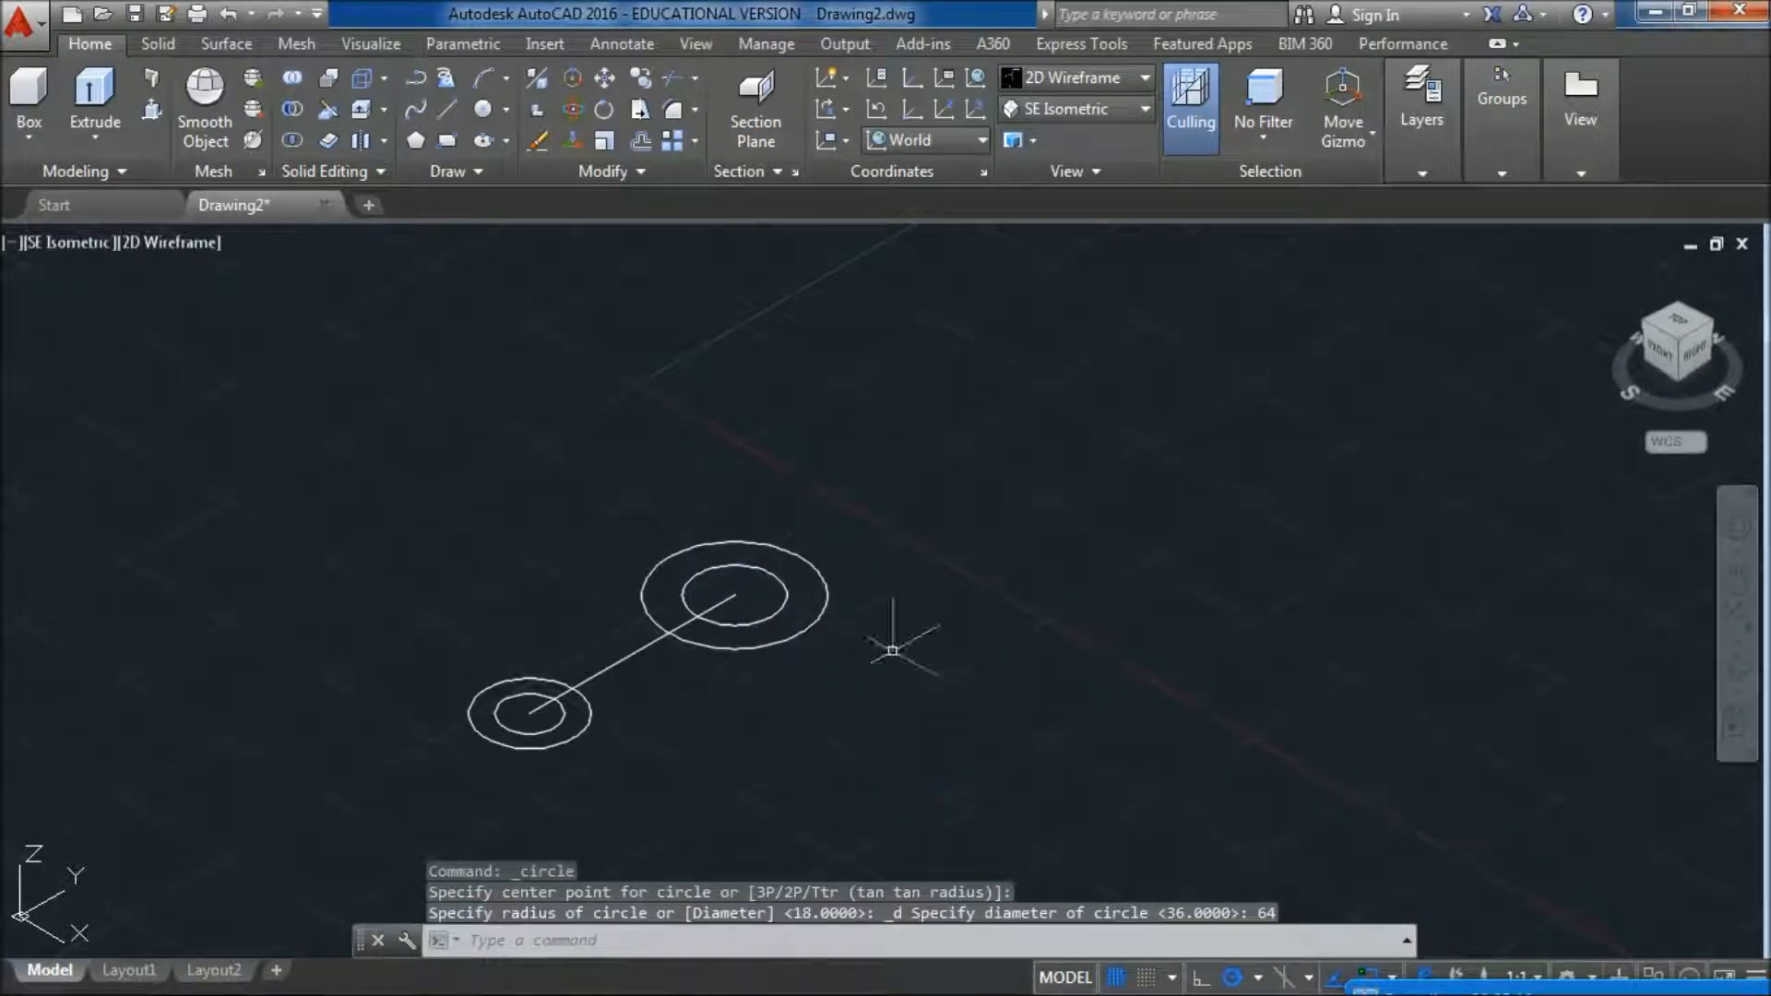
scroll(780, 729, up, 2)
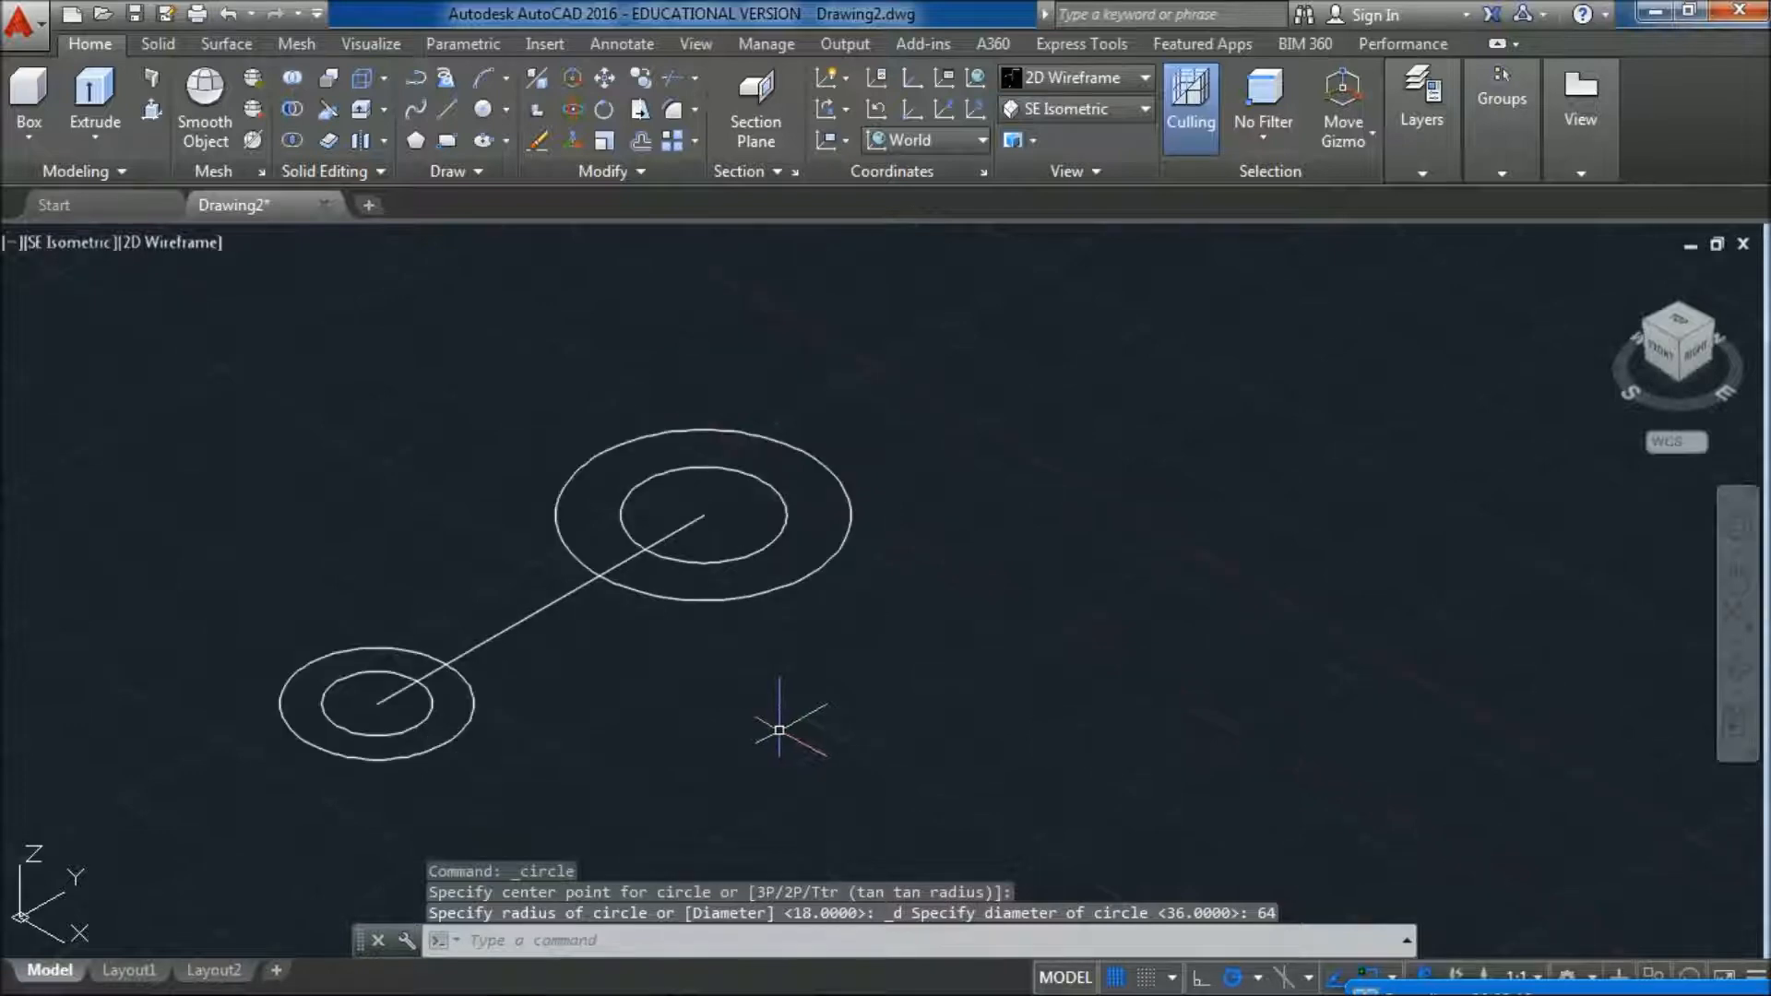
- Consult the reference picture and draw a line tangent to both bosses' outer circles on the negative X side of the centre line
mouse_move(724, 978)
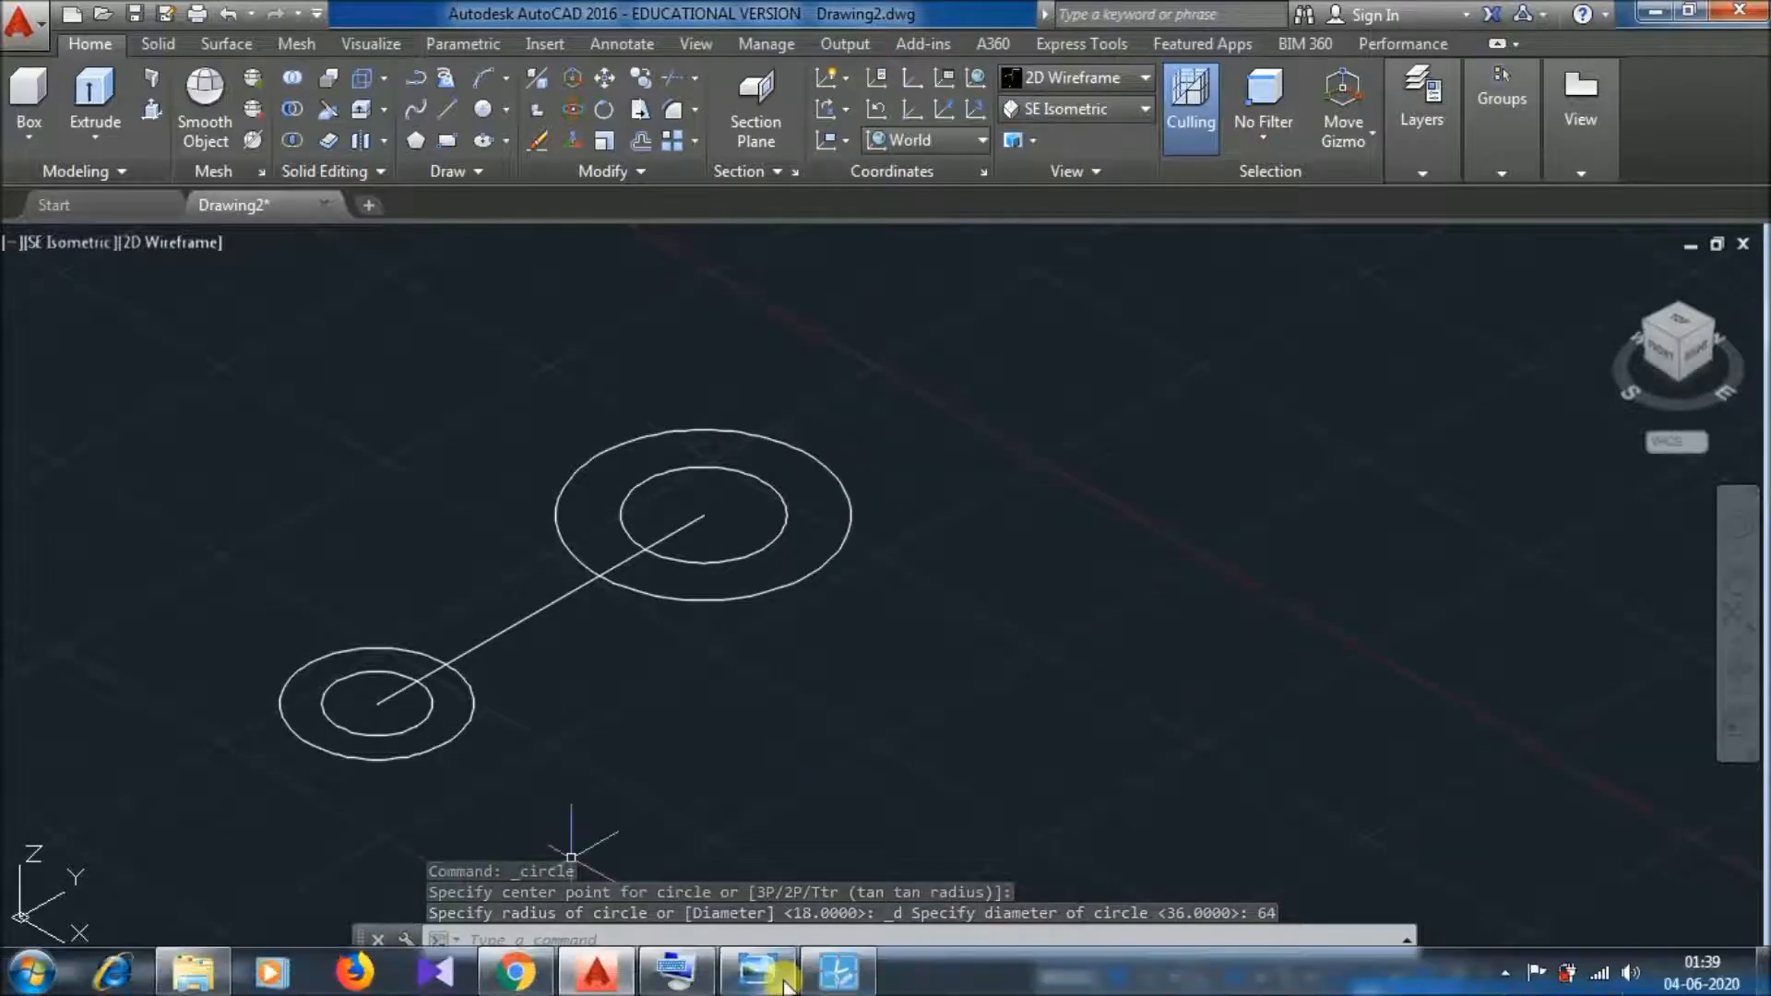
click(729, 974)
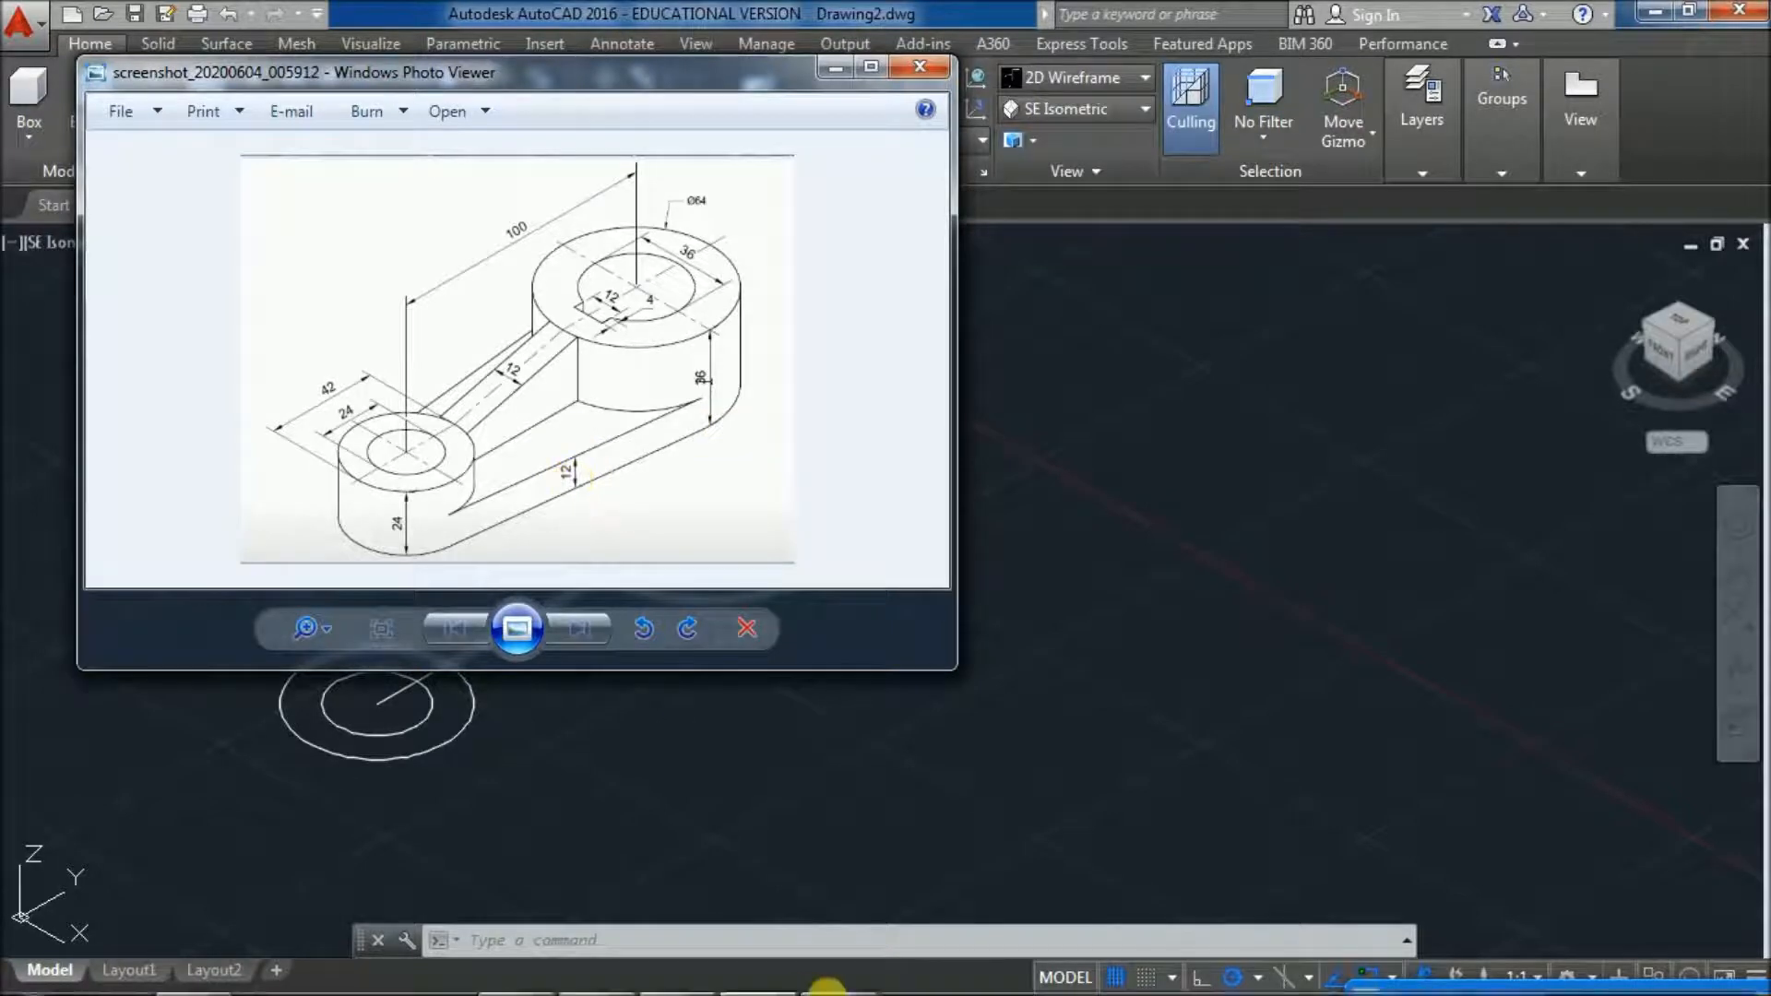
mouse_move(821, 988)
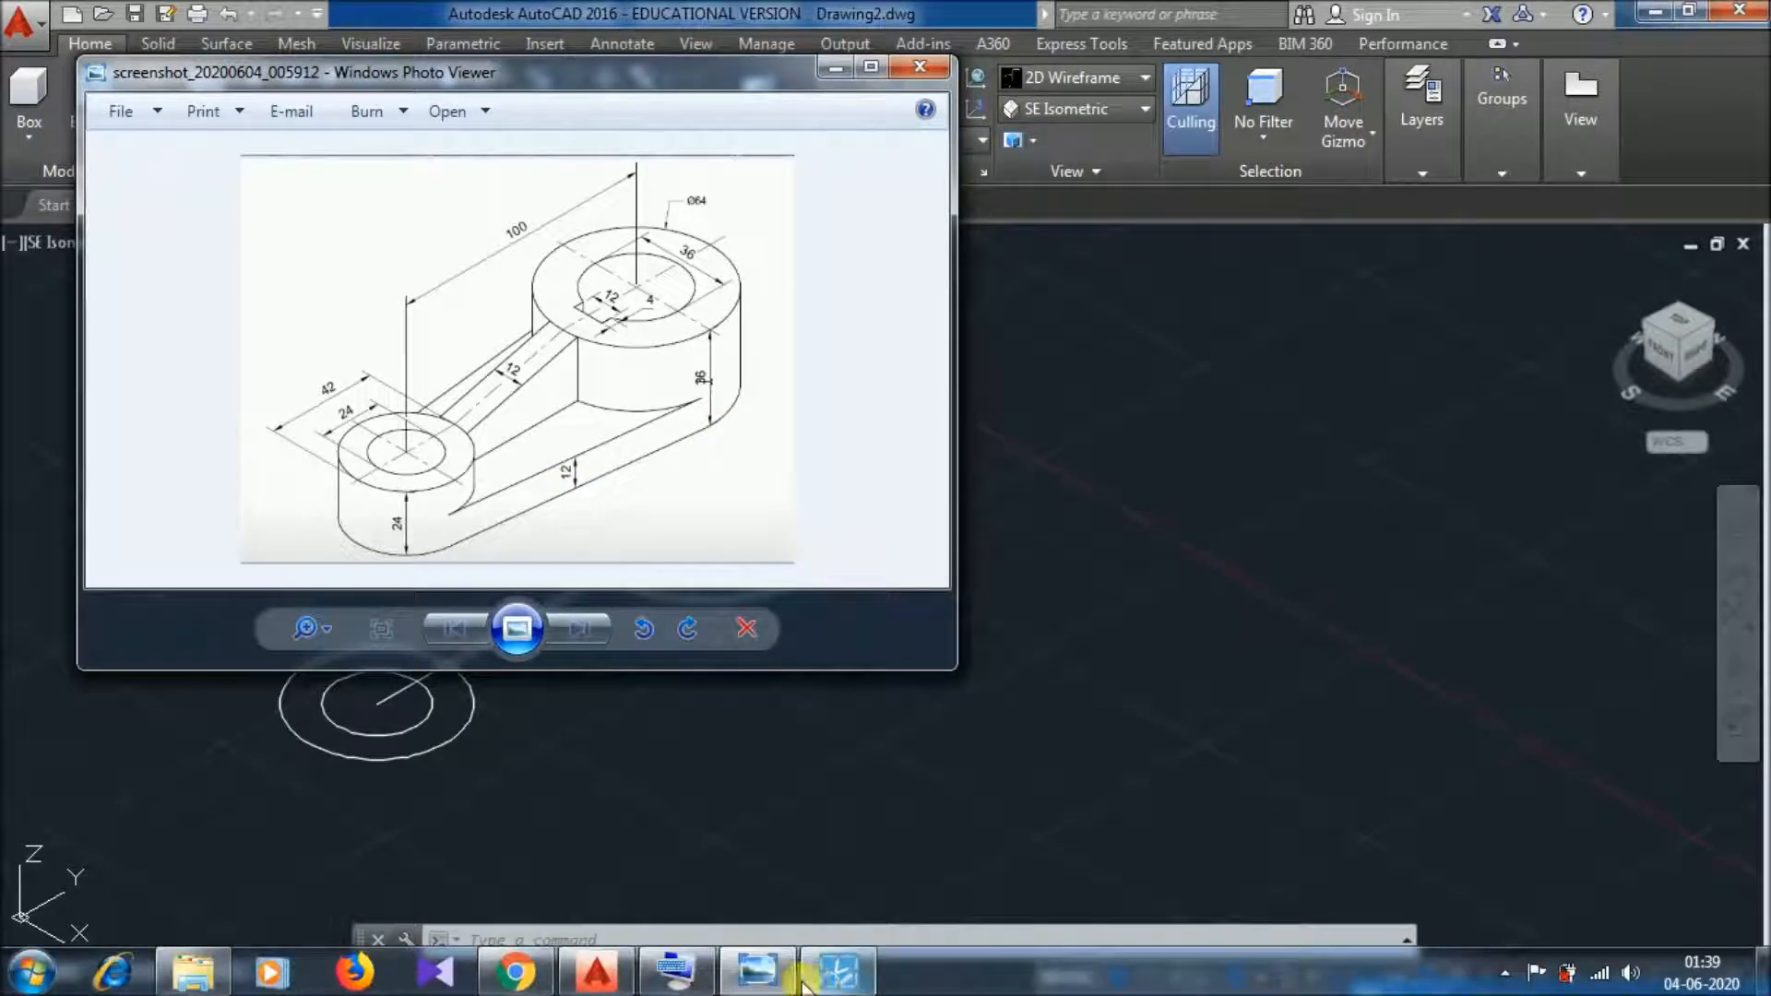
click(601, 978)
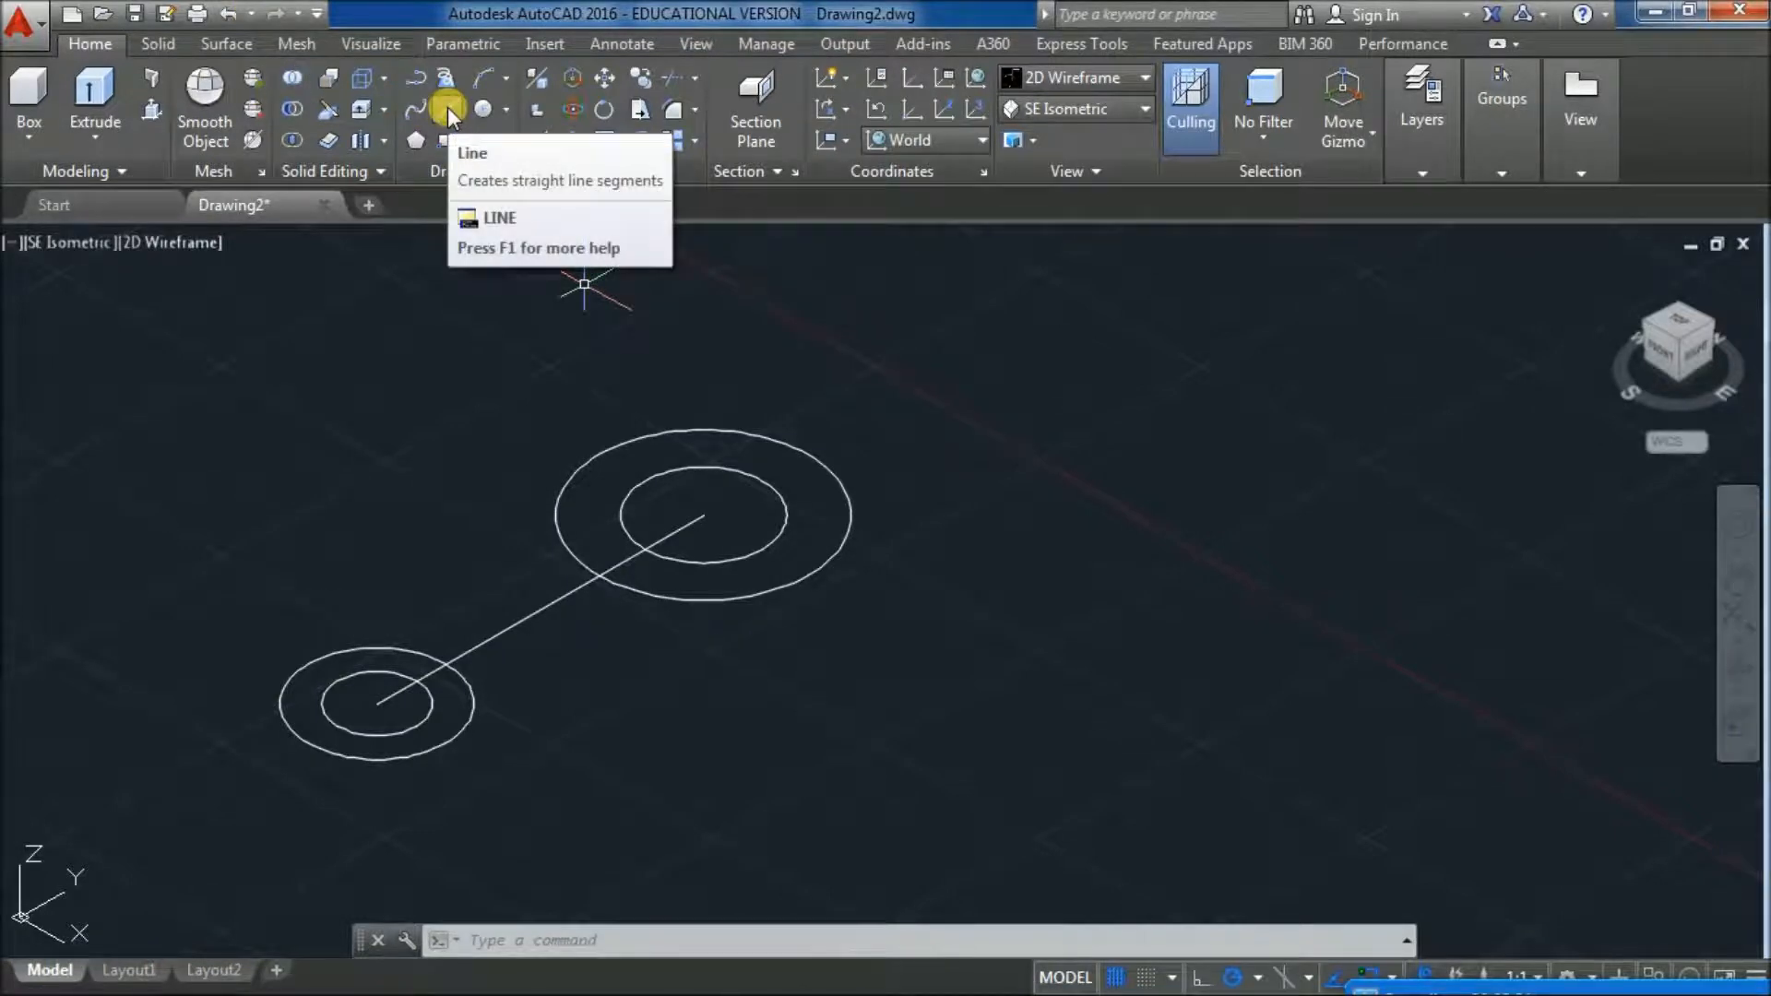
click(446, 107)
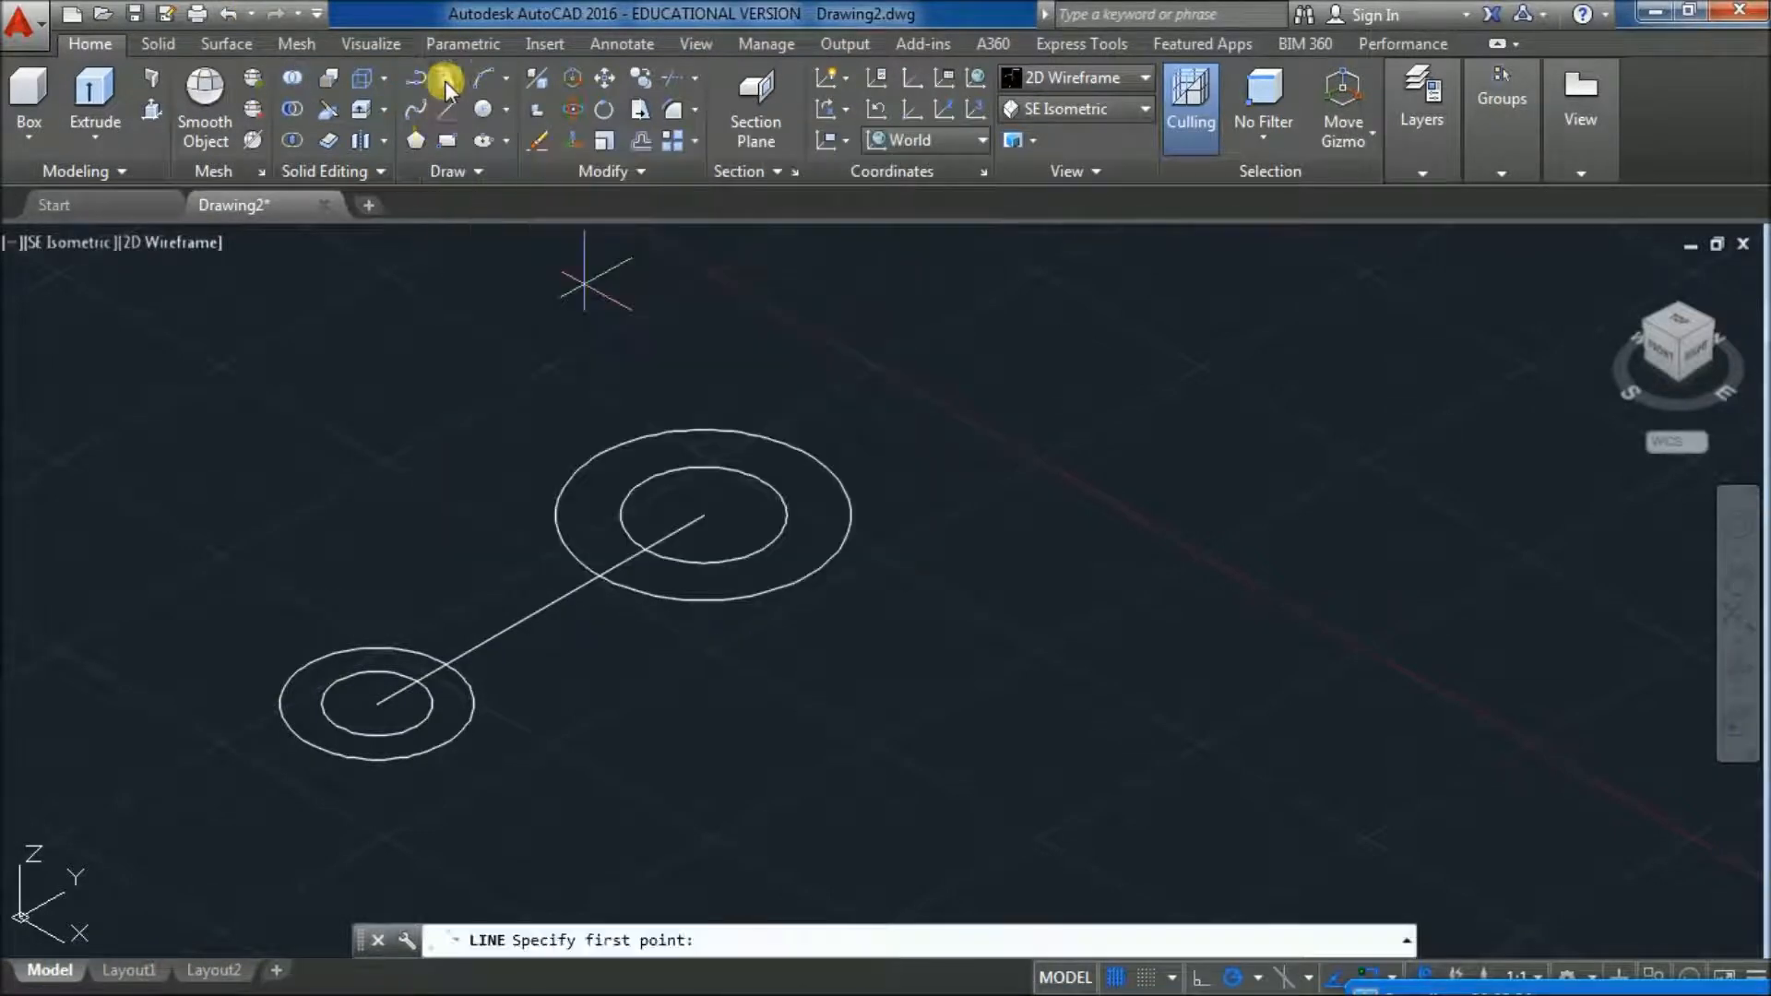
shift+right_click(310, 661)
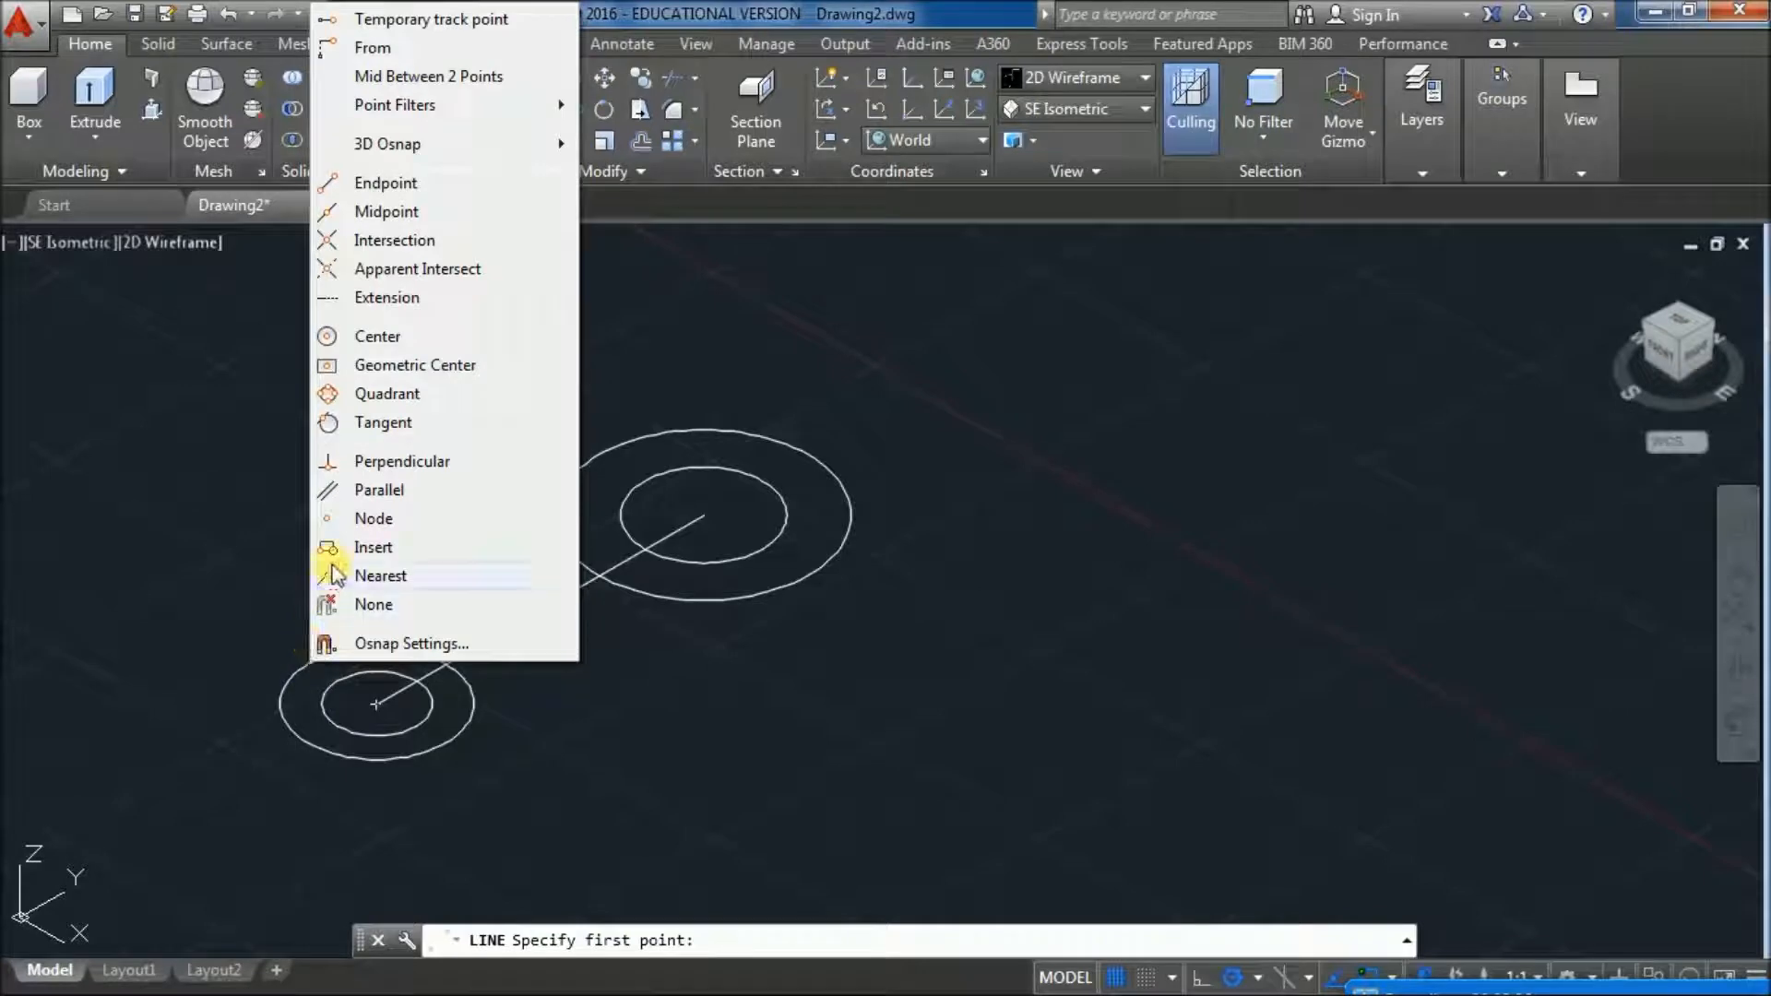
click(400, 424)
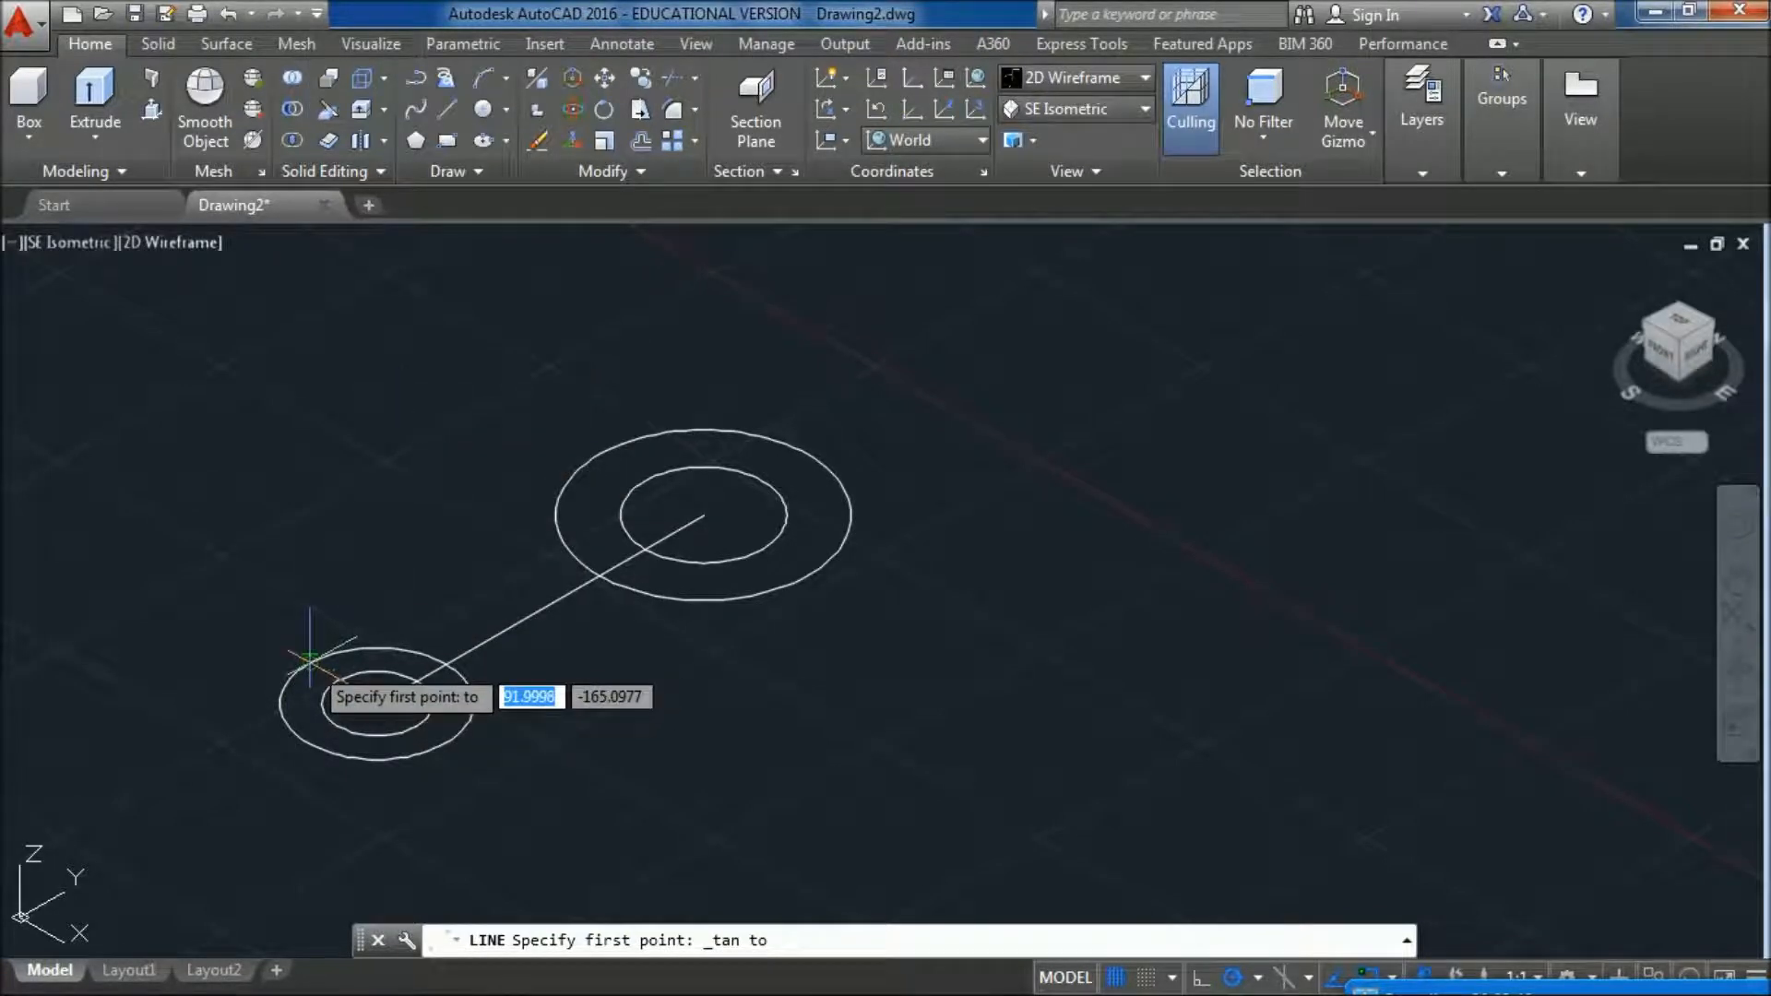
click(308, 665)
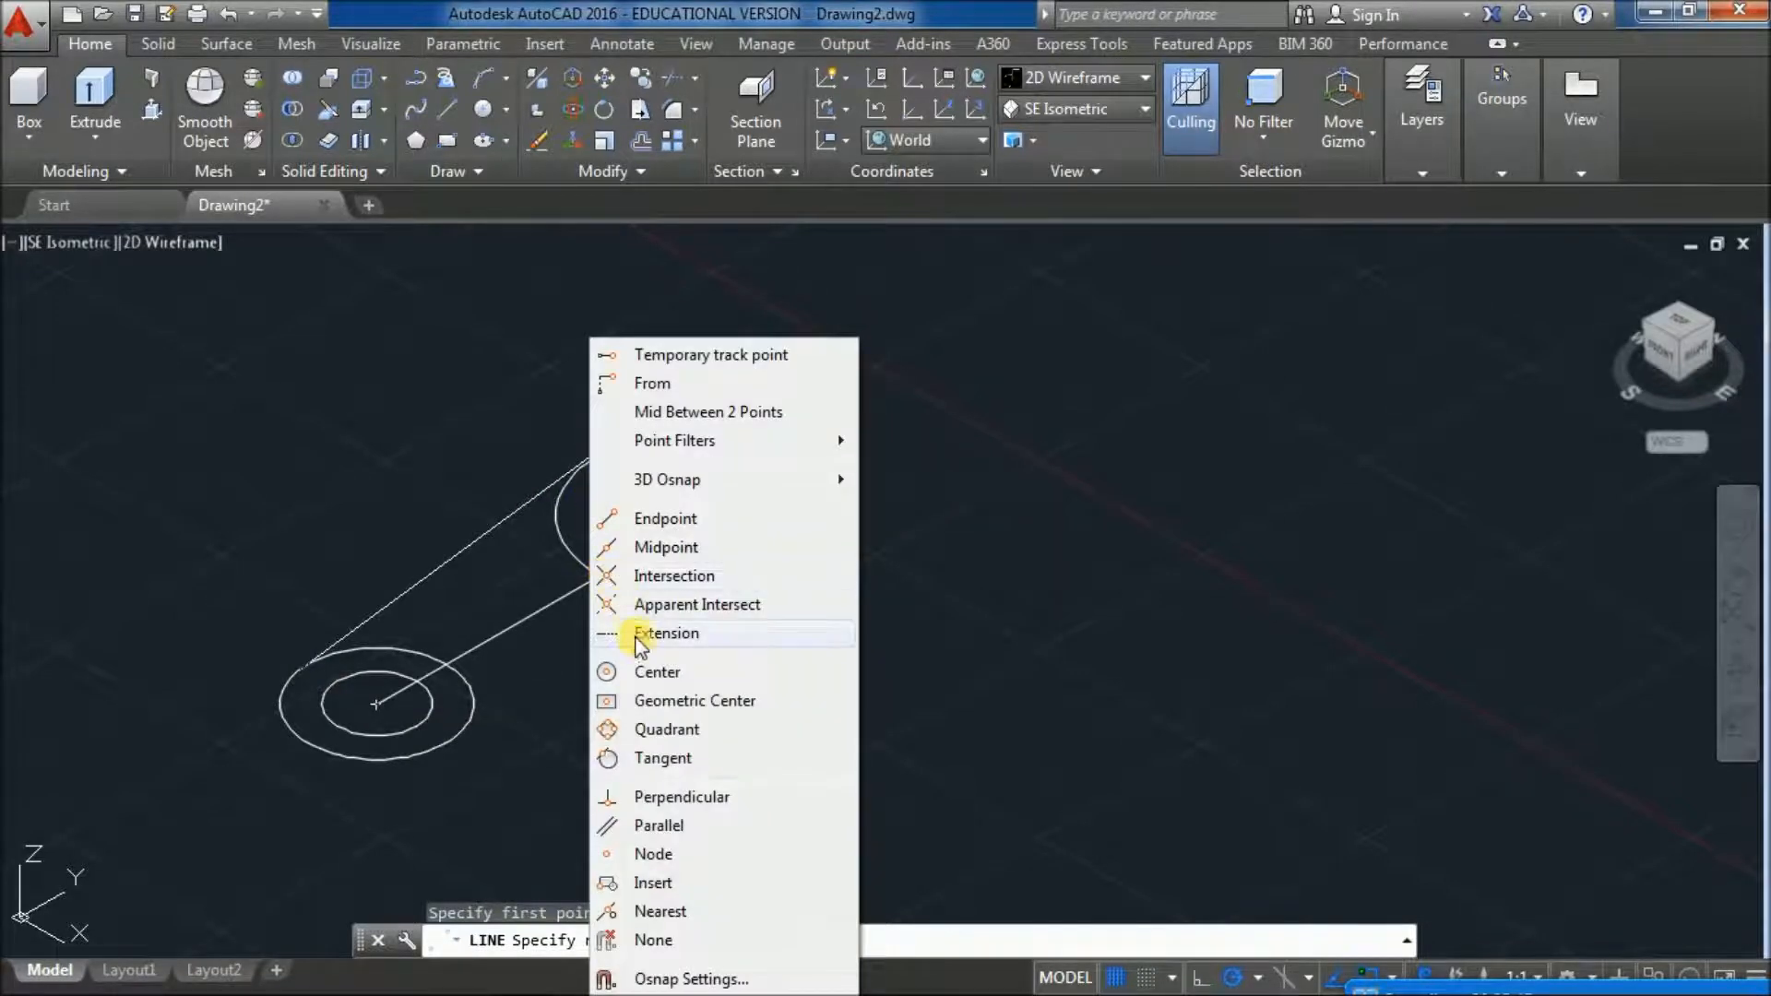
click(663, 757)
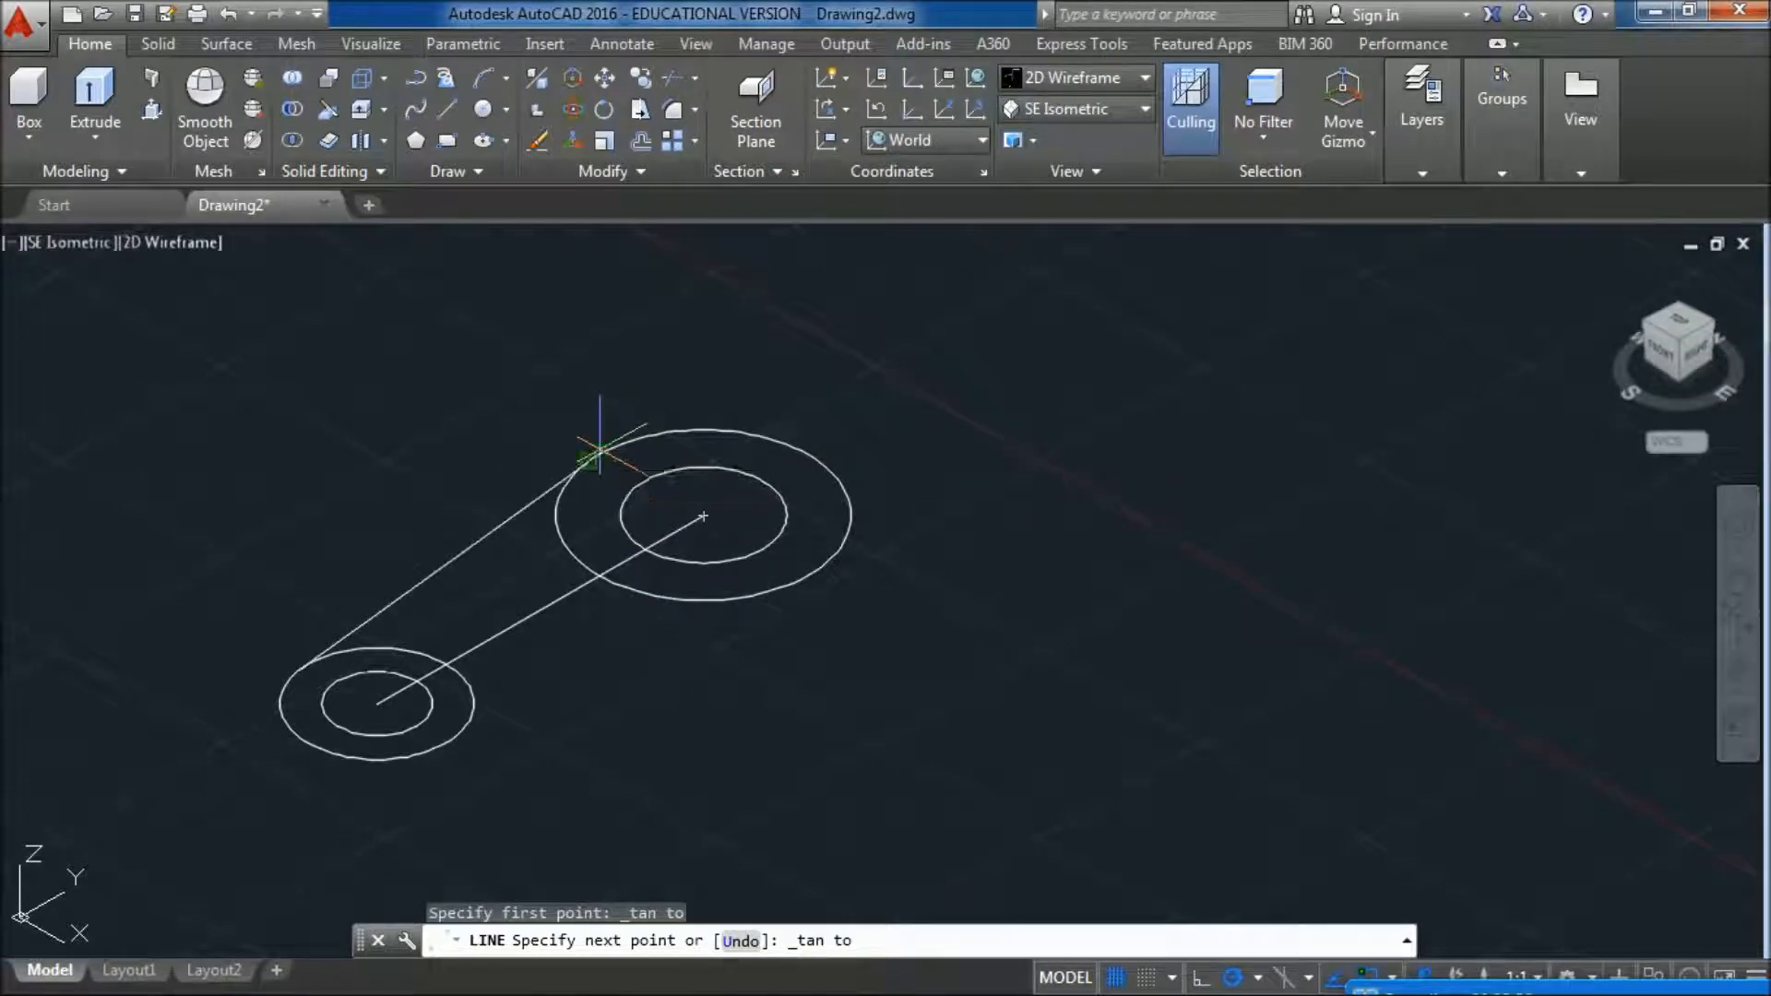
click(600, 449)
key(Return)
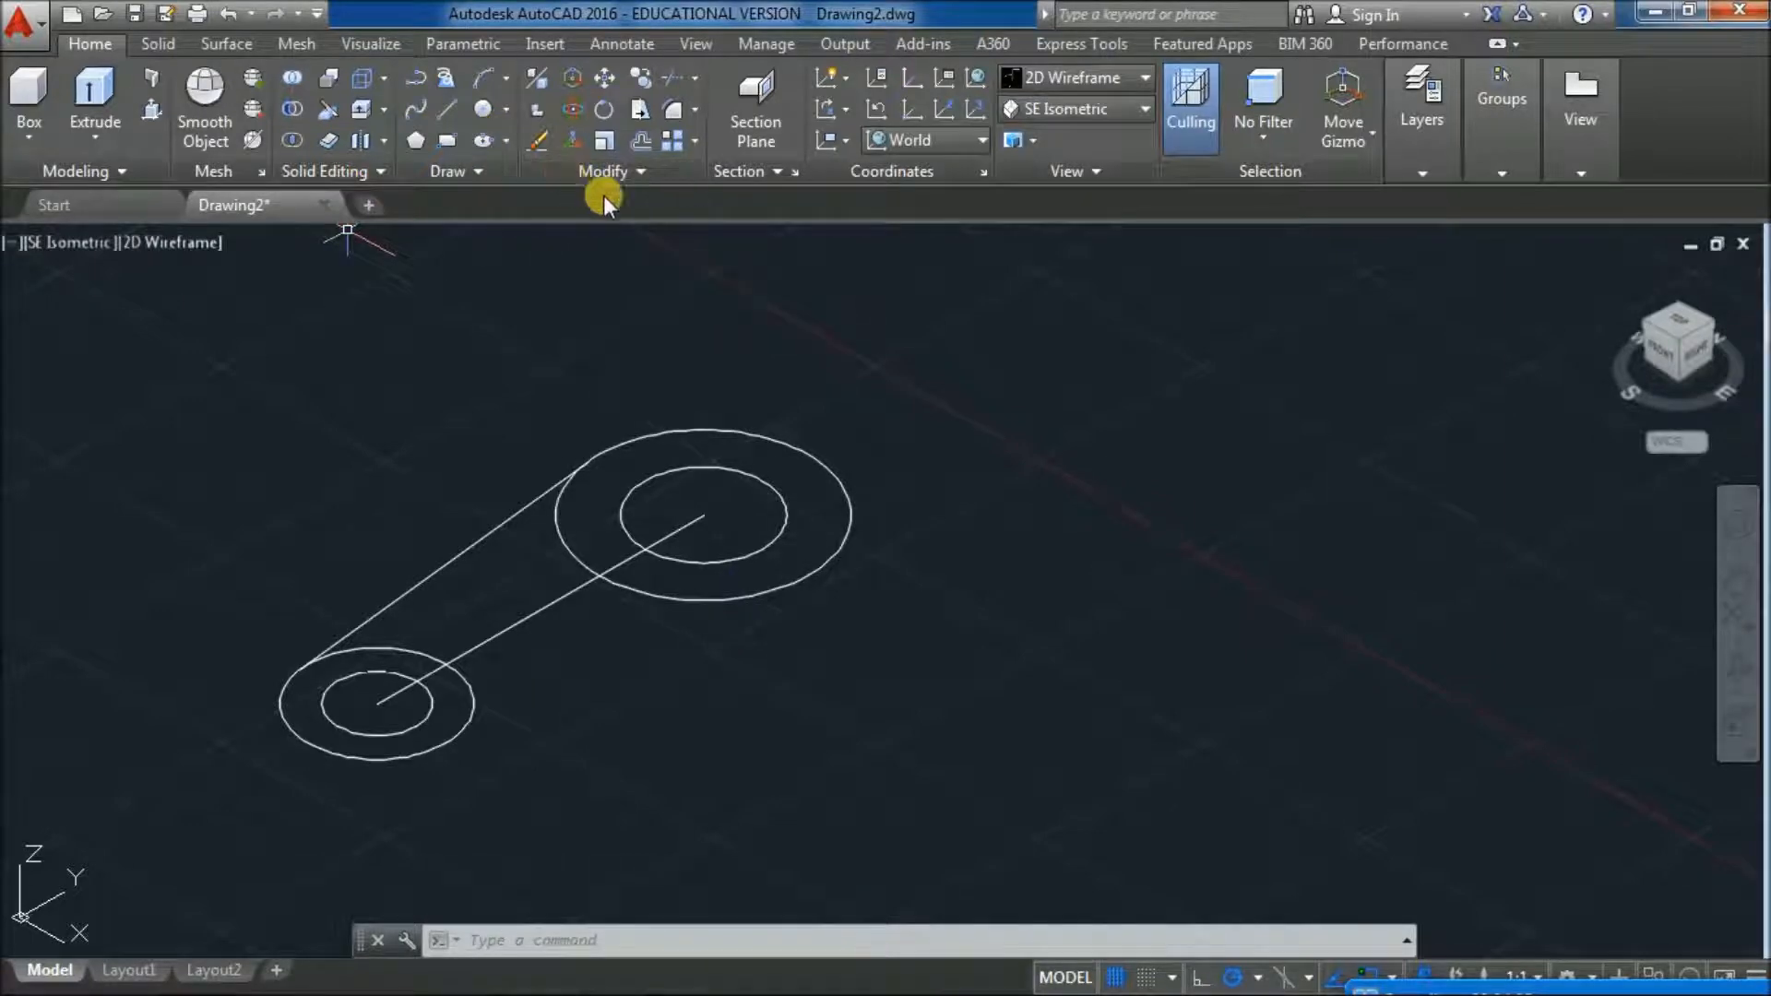
- Draw a second line tangent to both bosses' outer circles on the positive X side of the centre line
click(457, 118)
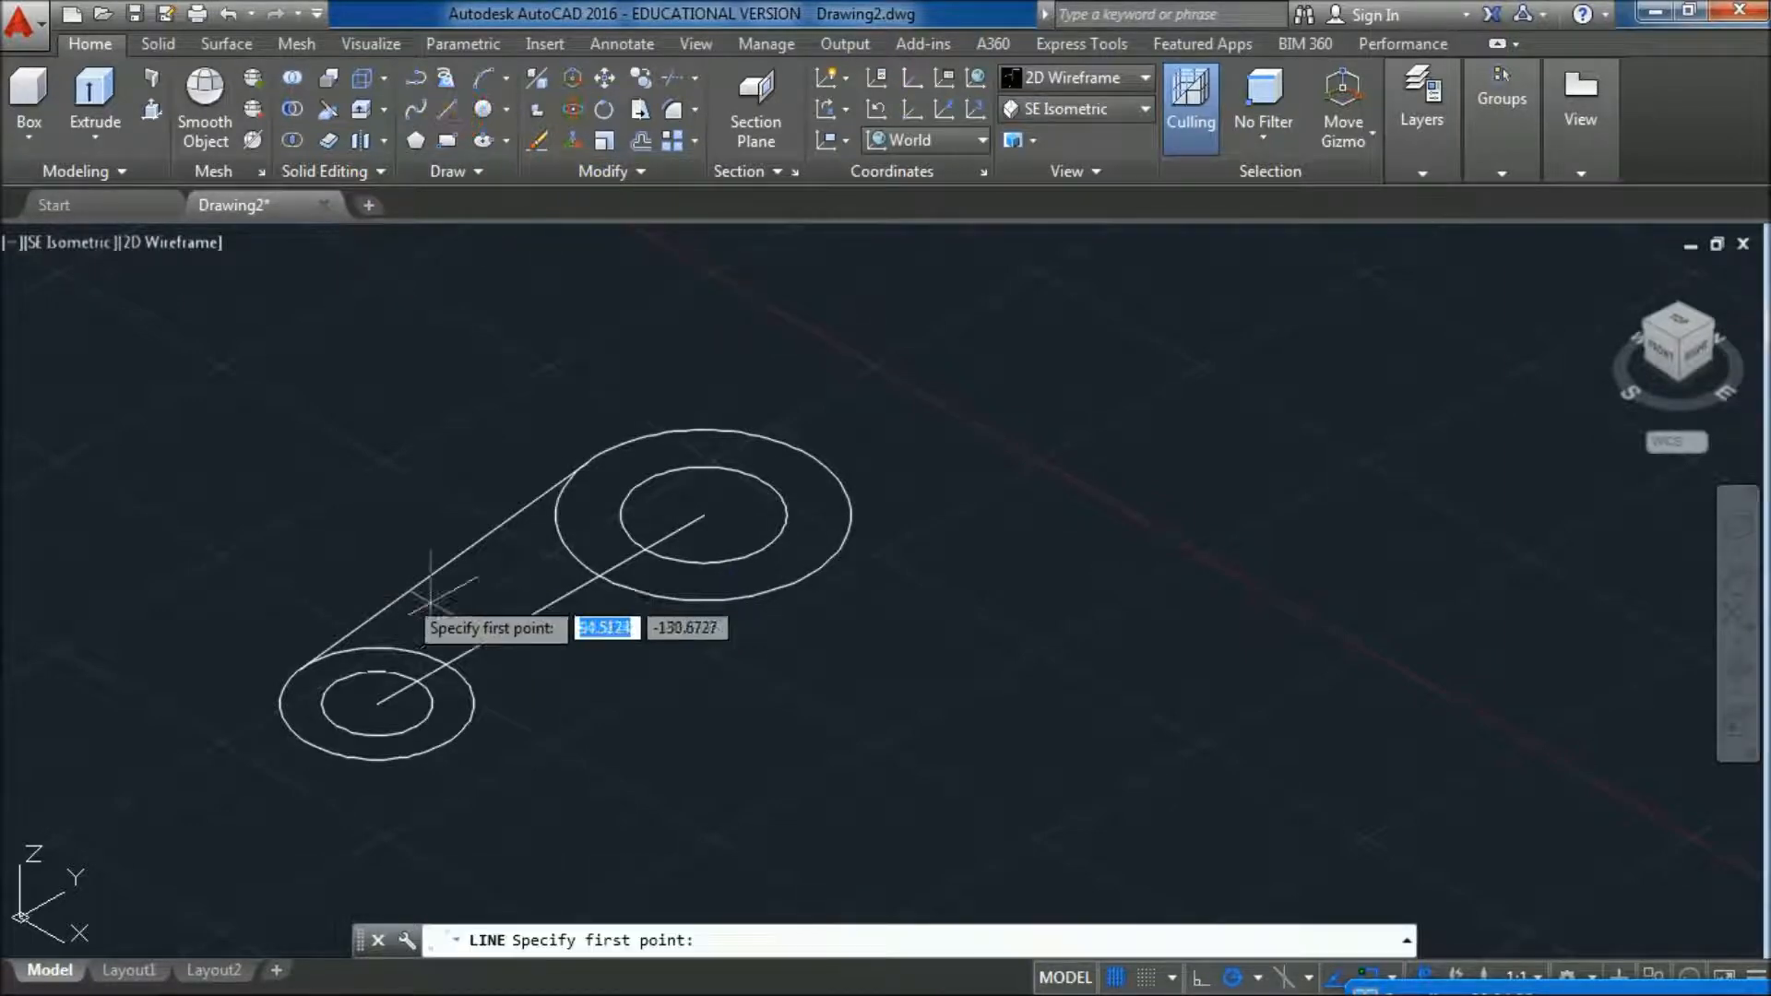
shift+right_click(434, 749)
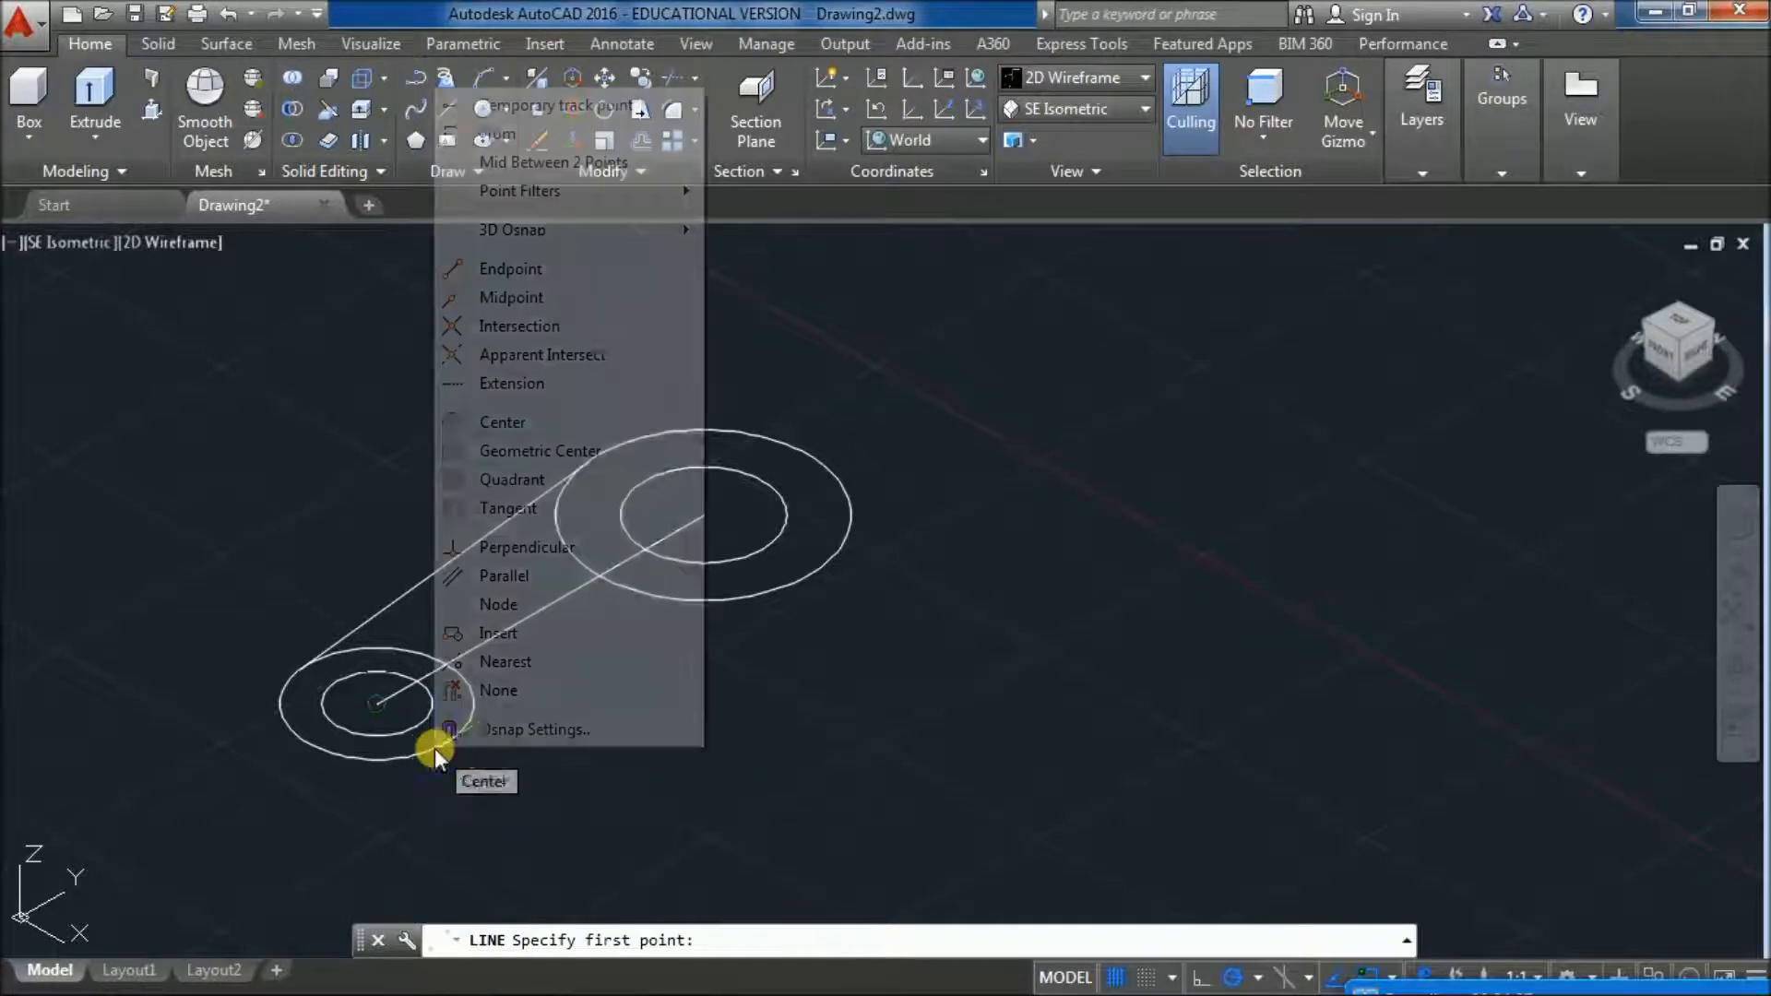
click(510, 509)
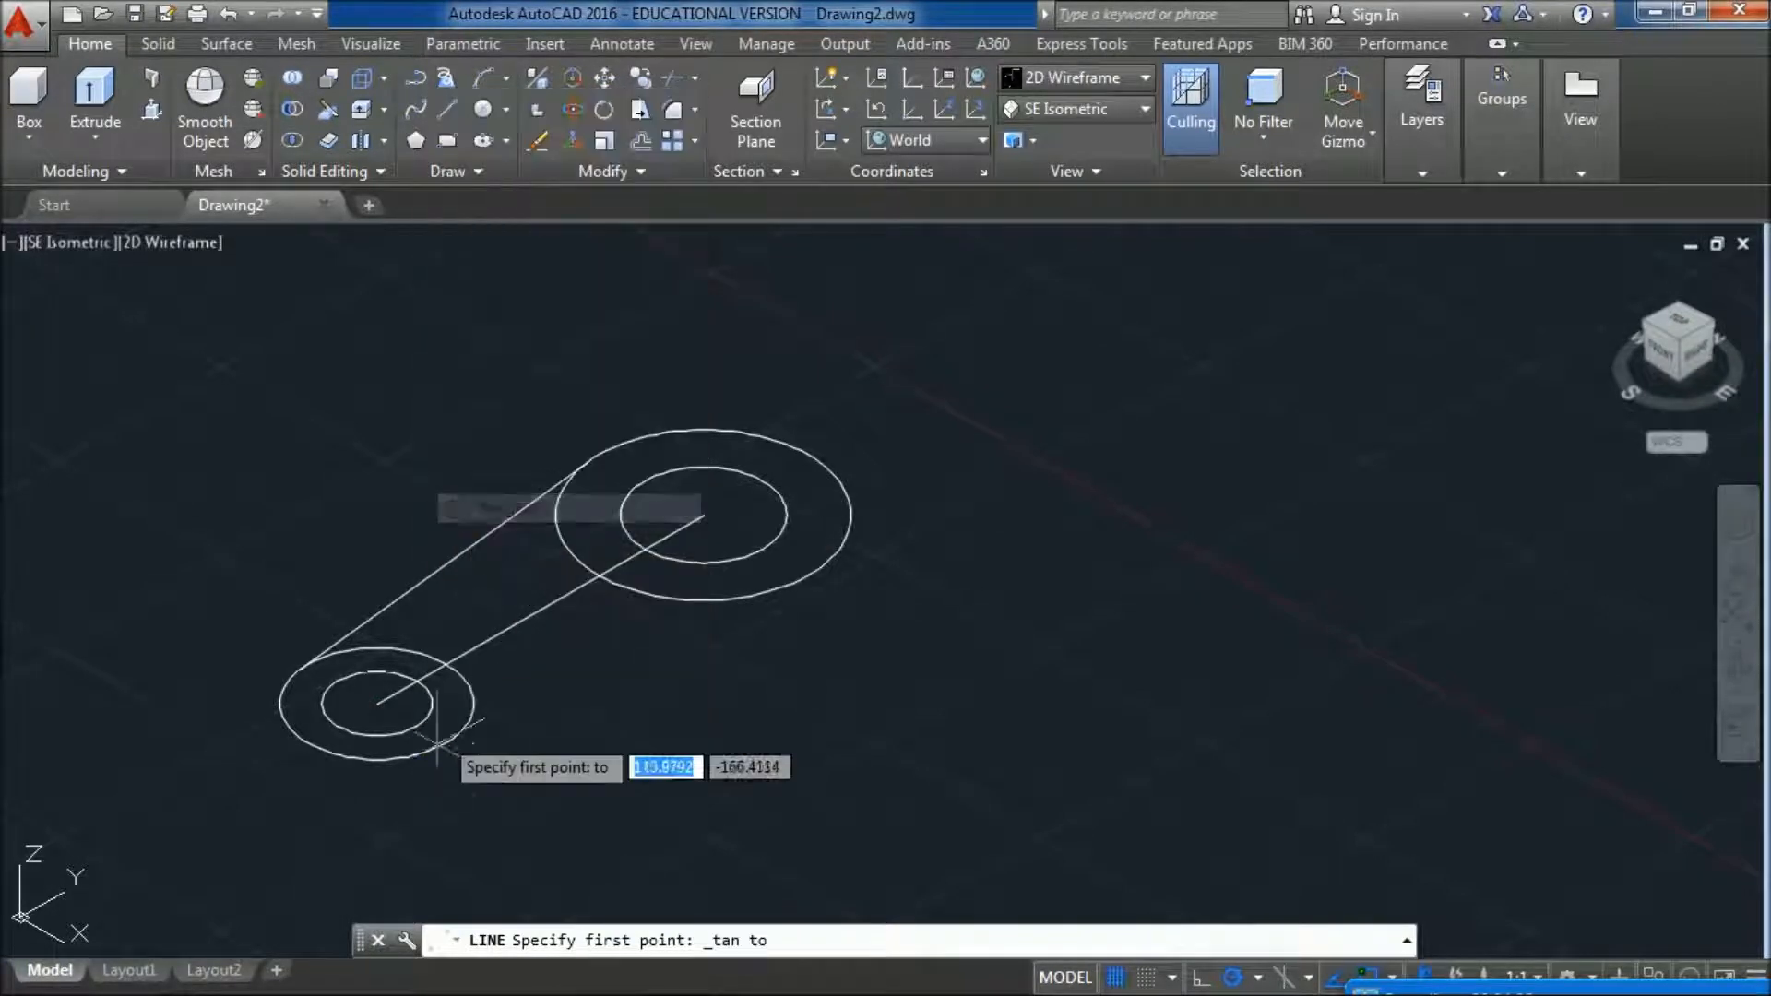
click(441, 743)
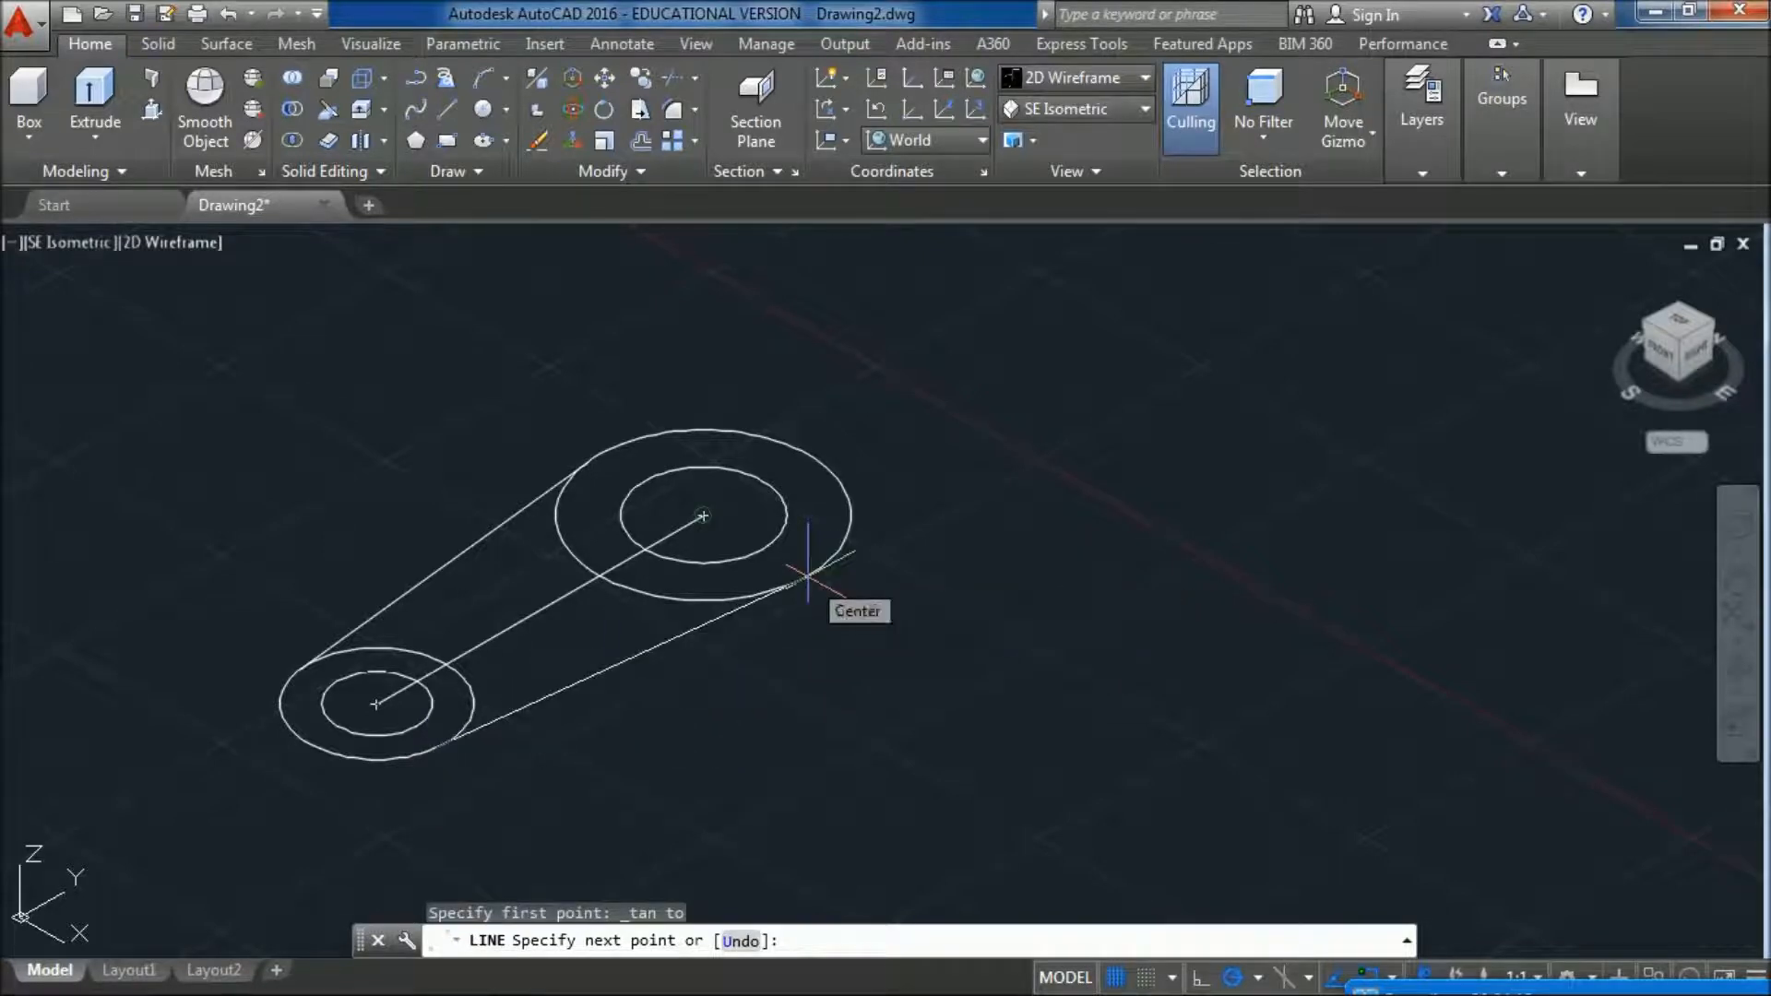
shift+right_click(808, 574)
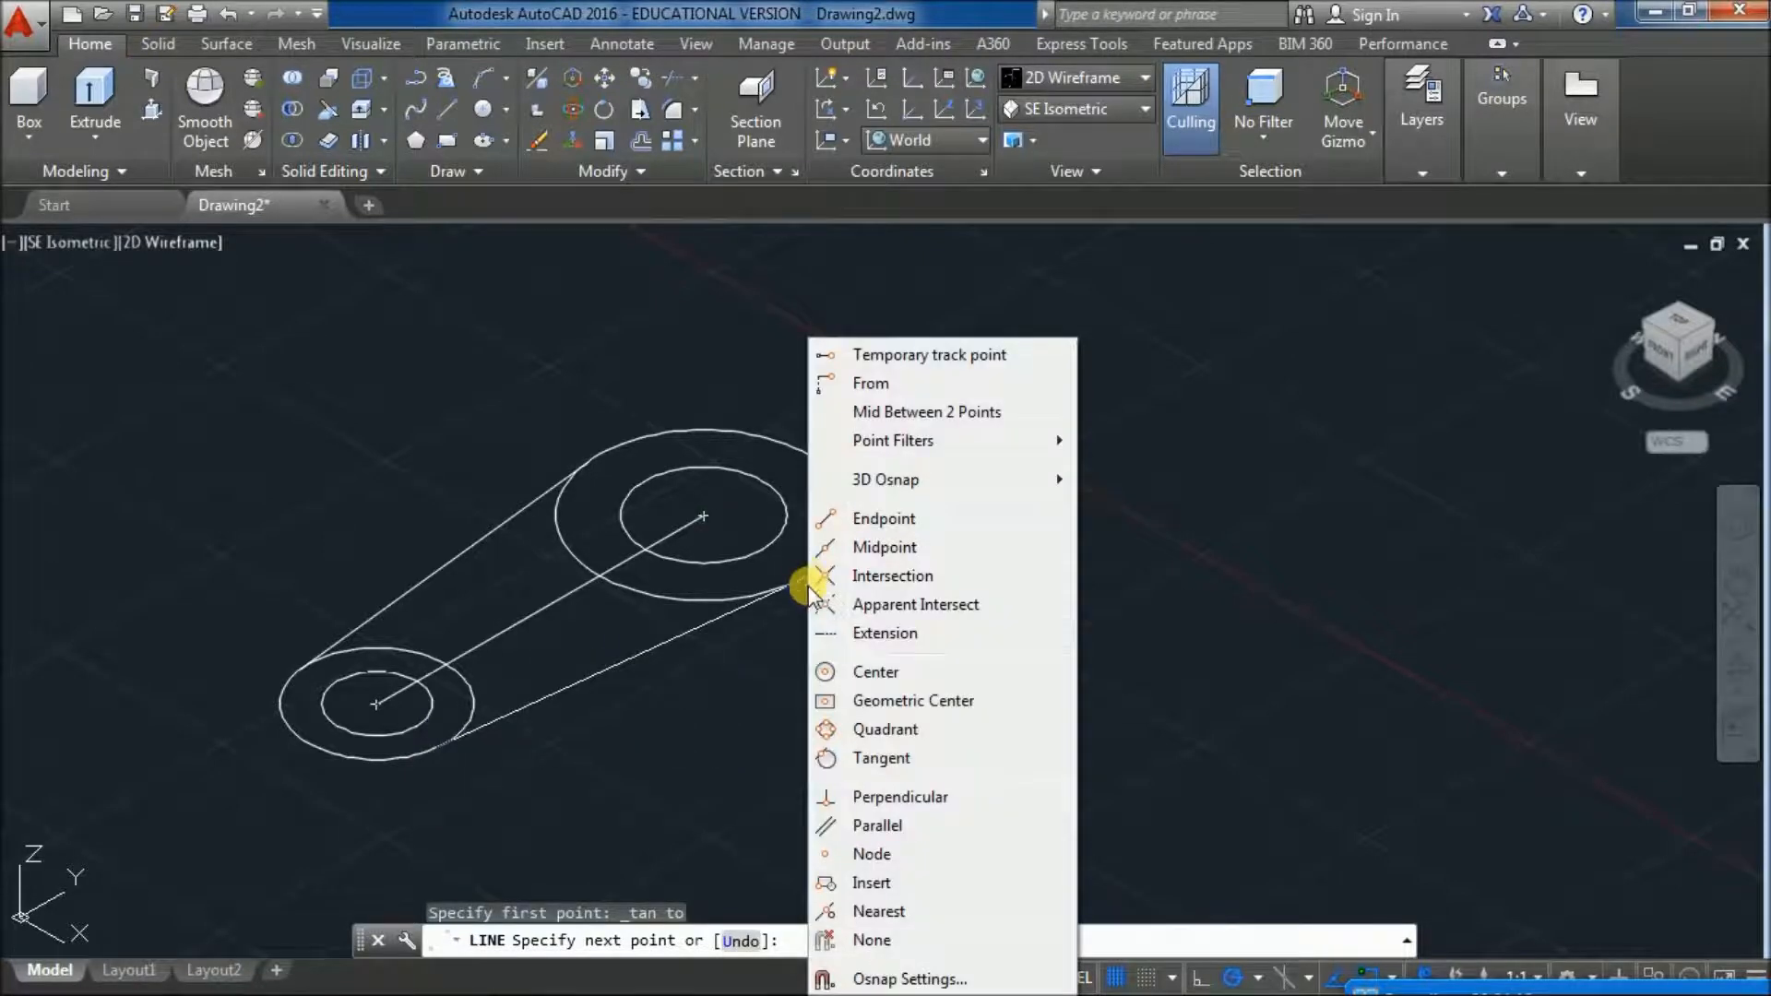
click(858, 755)
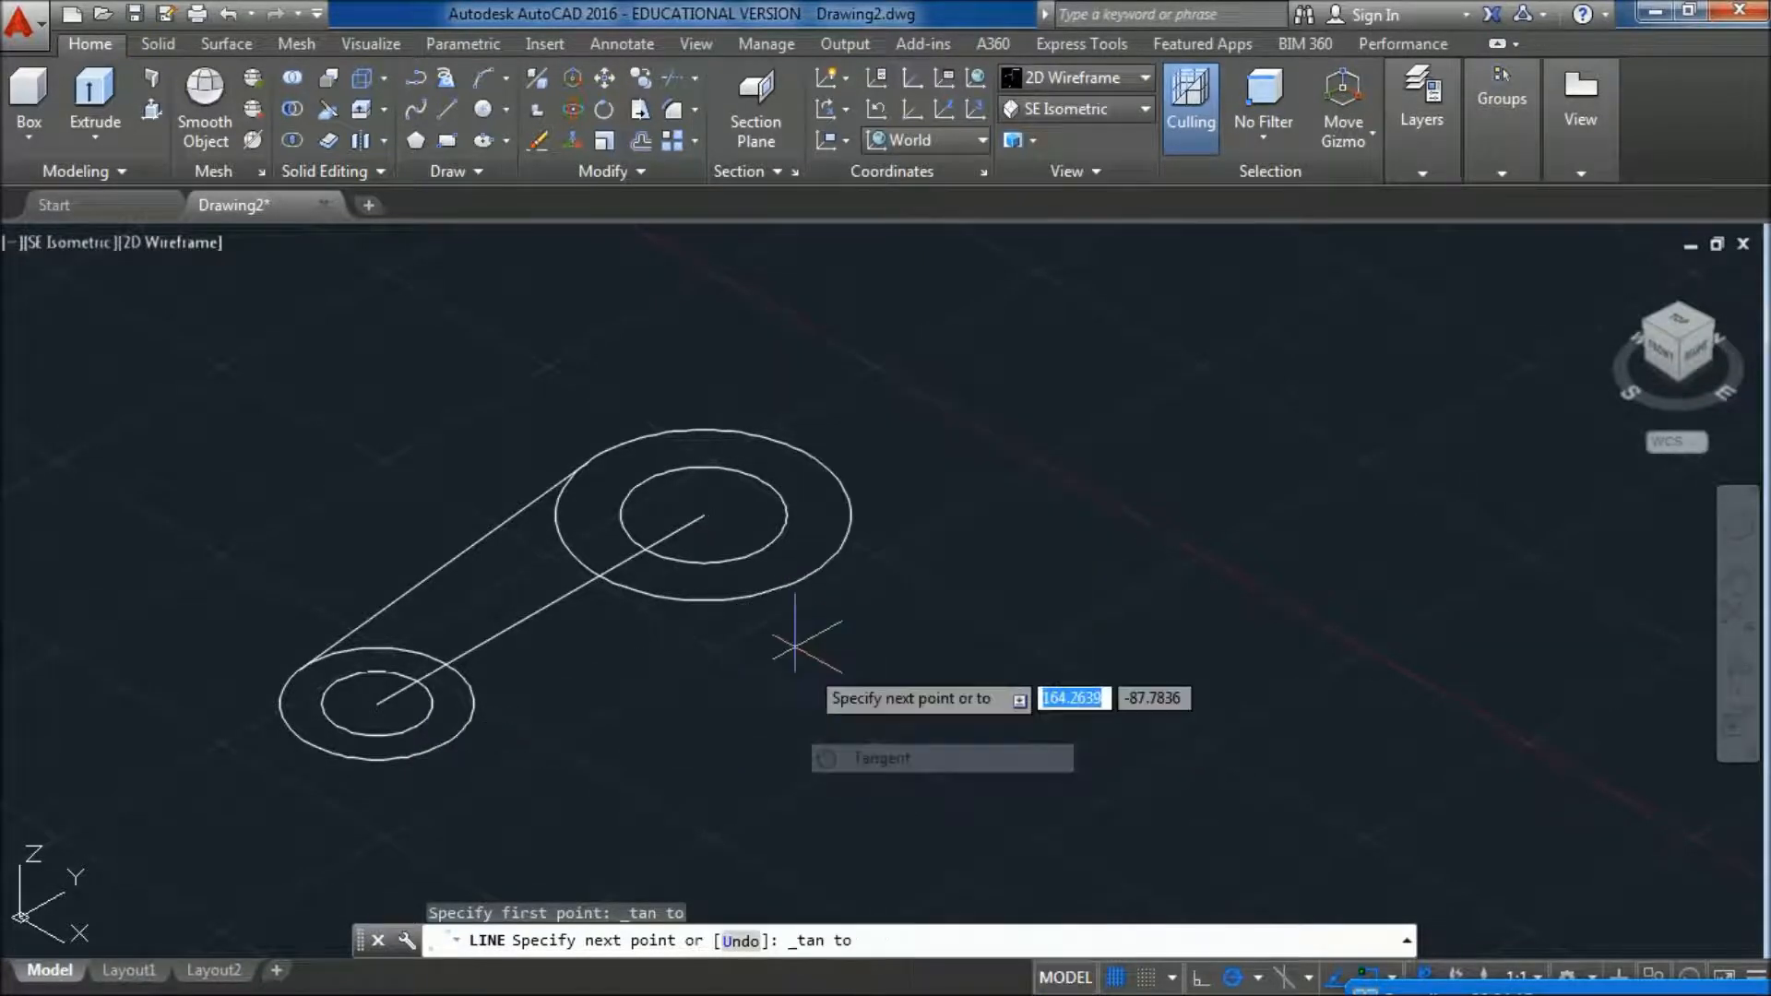
click(792, 582)
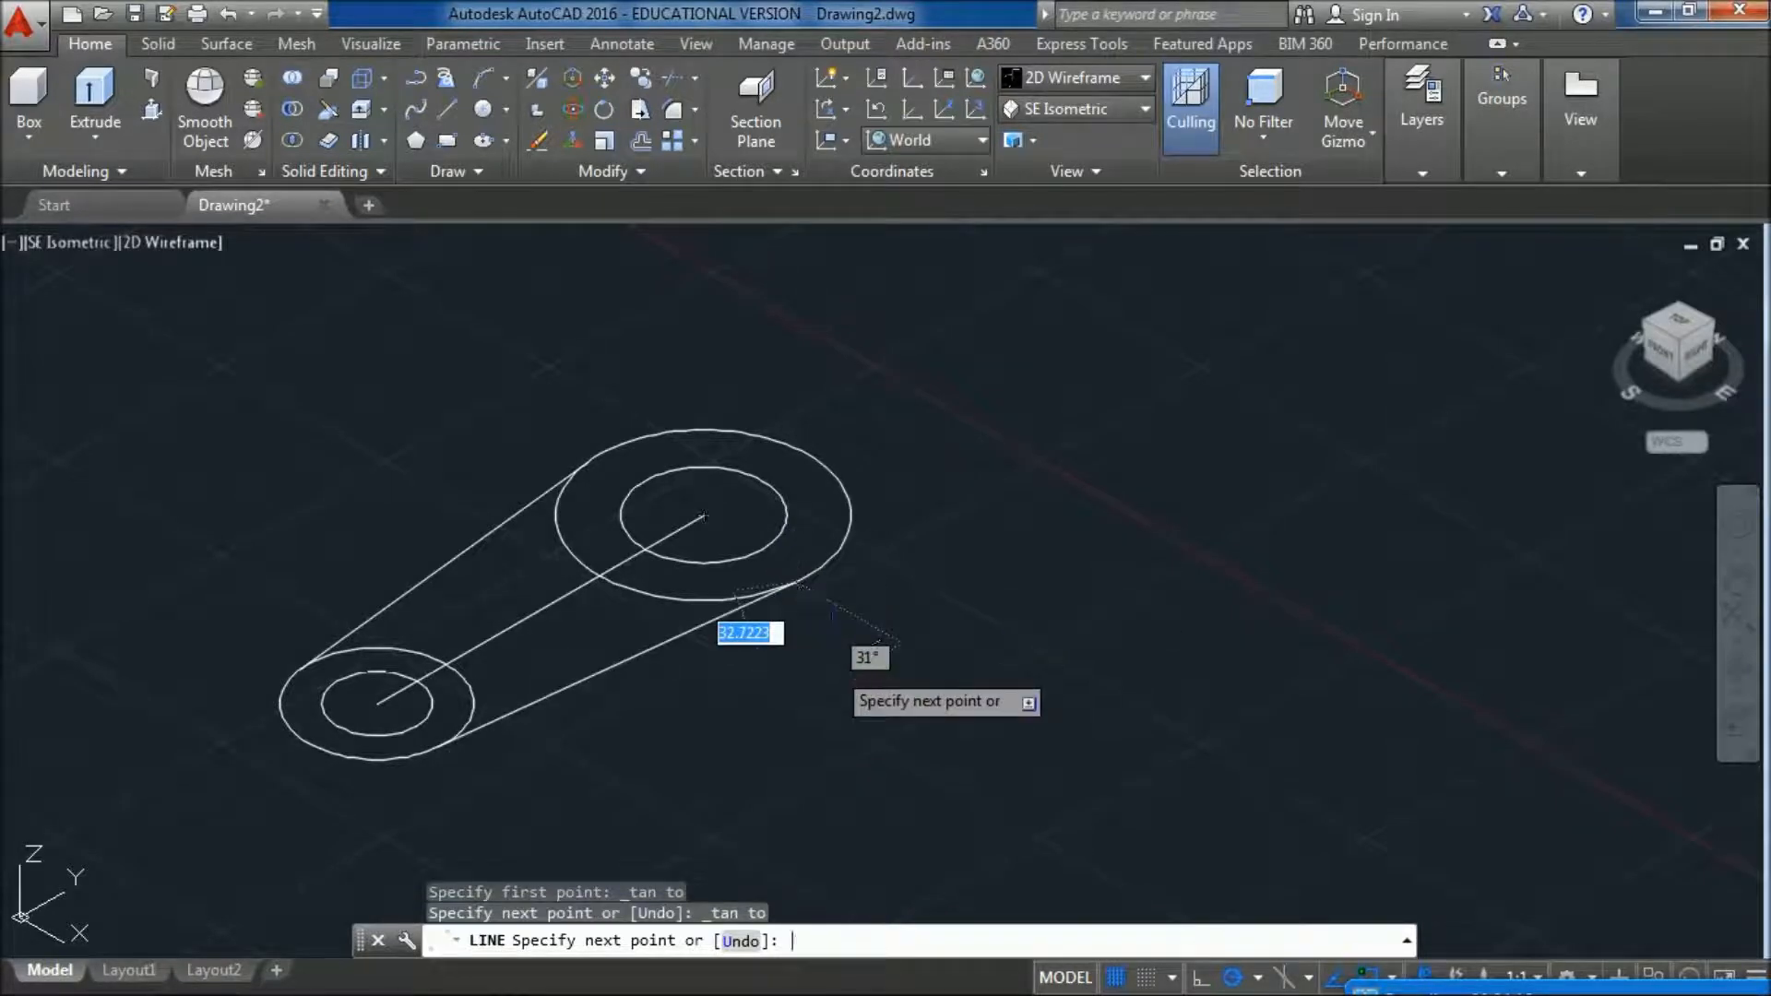
key(Return)
- Erase the centre line joining the two circle centres
text(E)
key(Return)
click(567, 595)
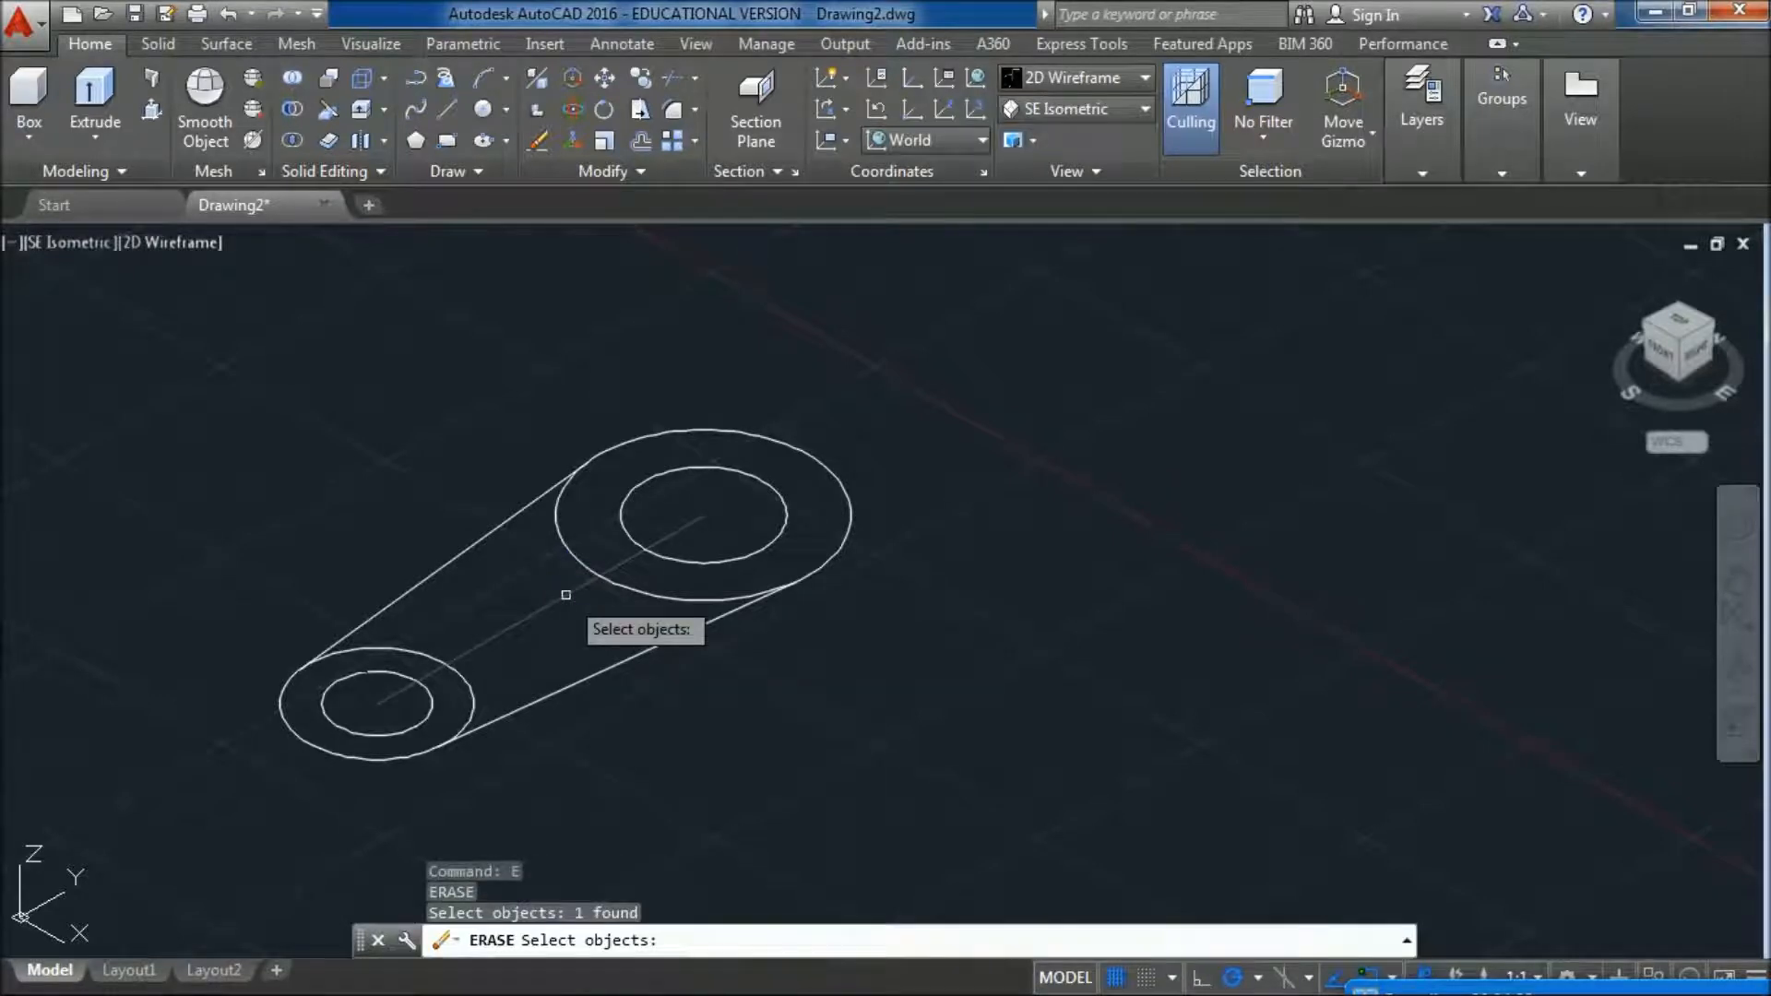
key(Return)
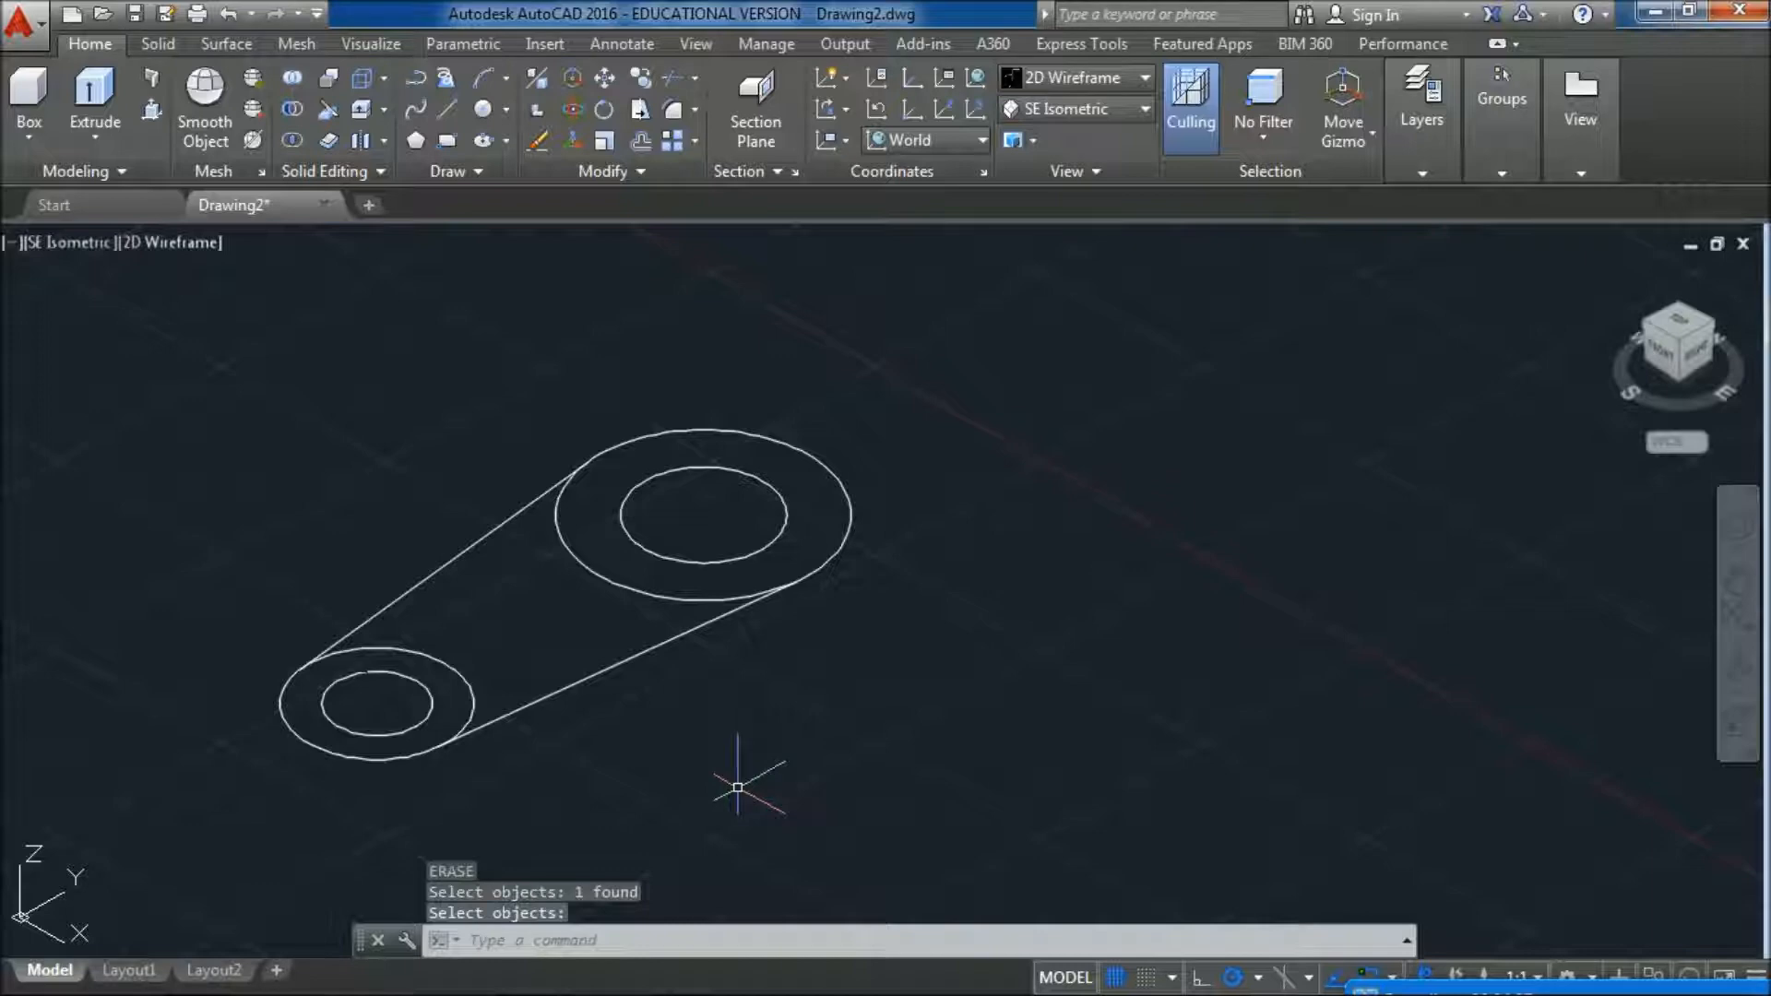
- Presspull the web area between the tangent lines and the two outer circles to a height of 12
click(153, 109)
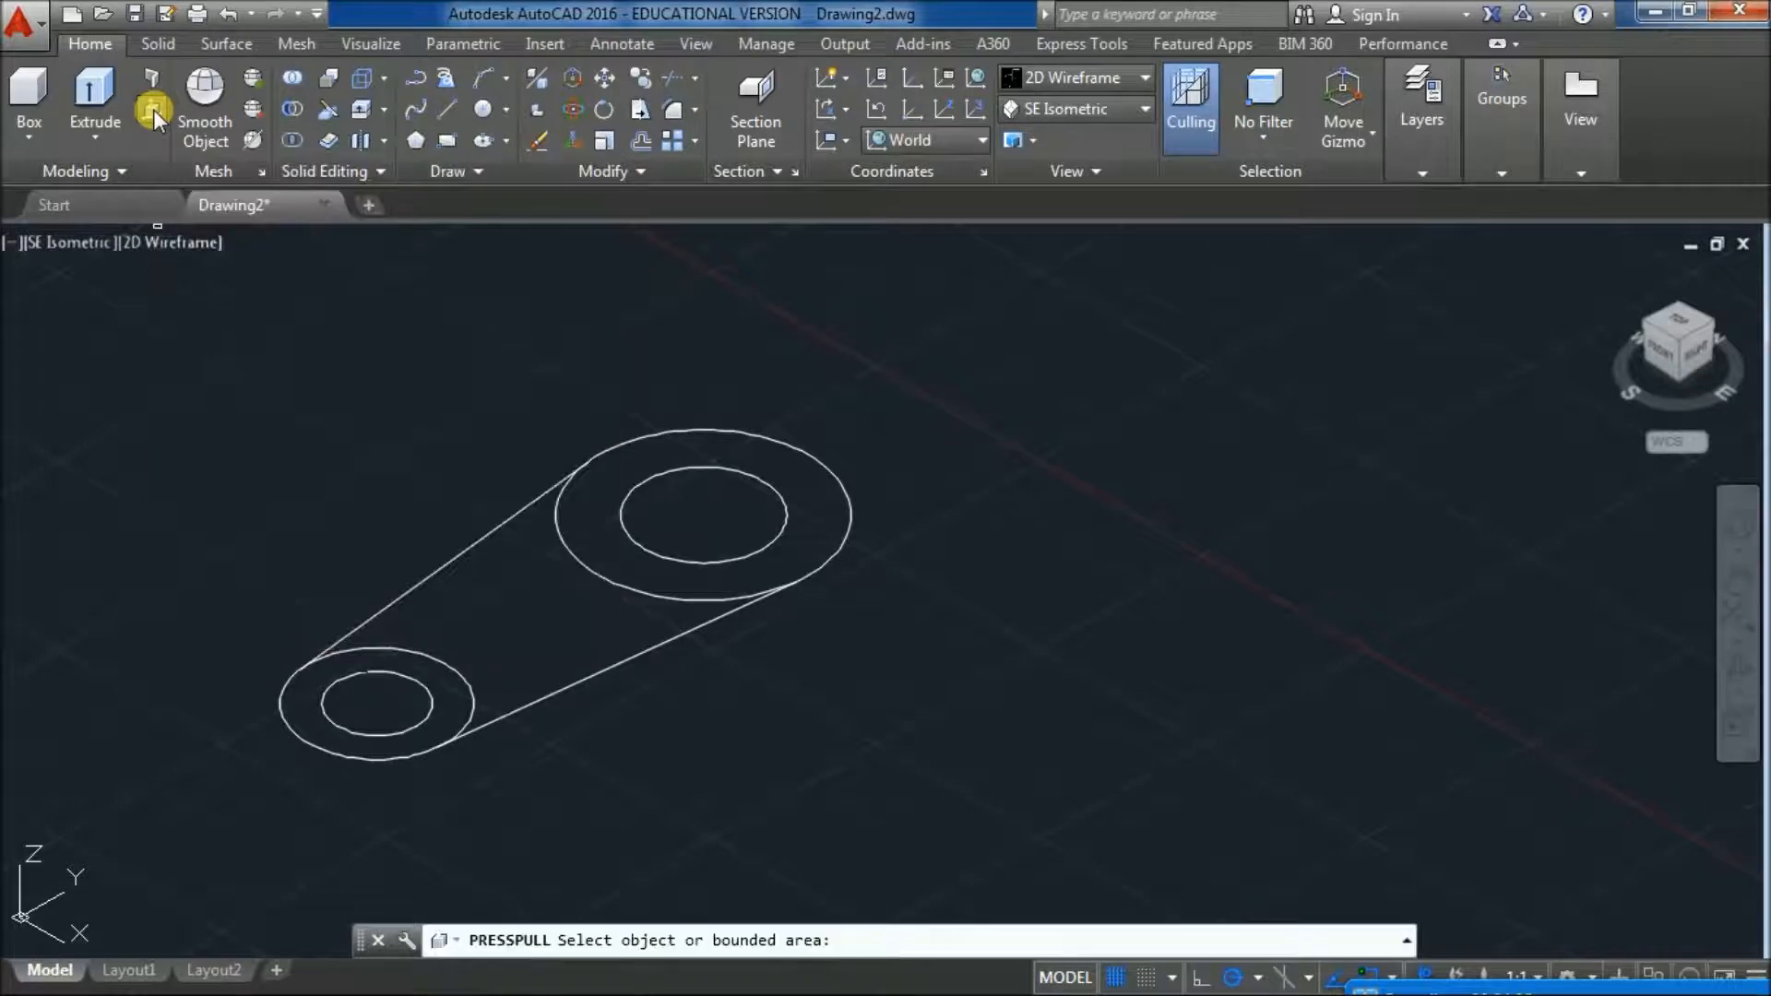
click(533, 634)
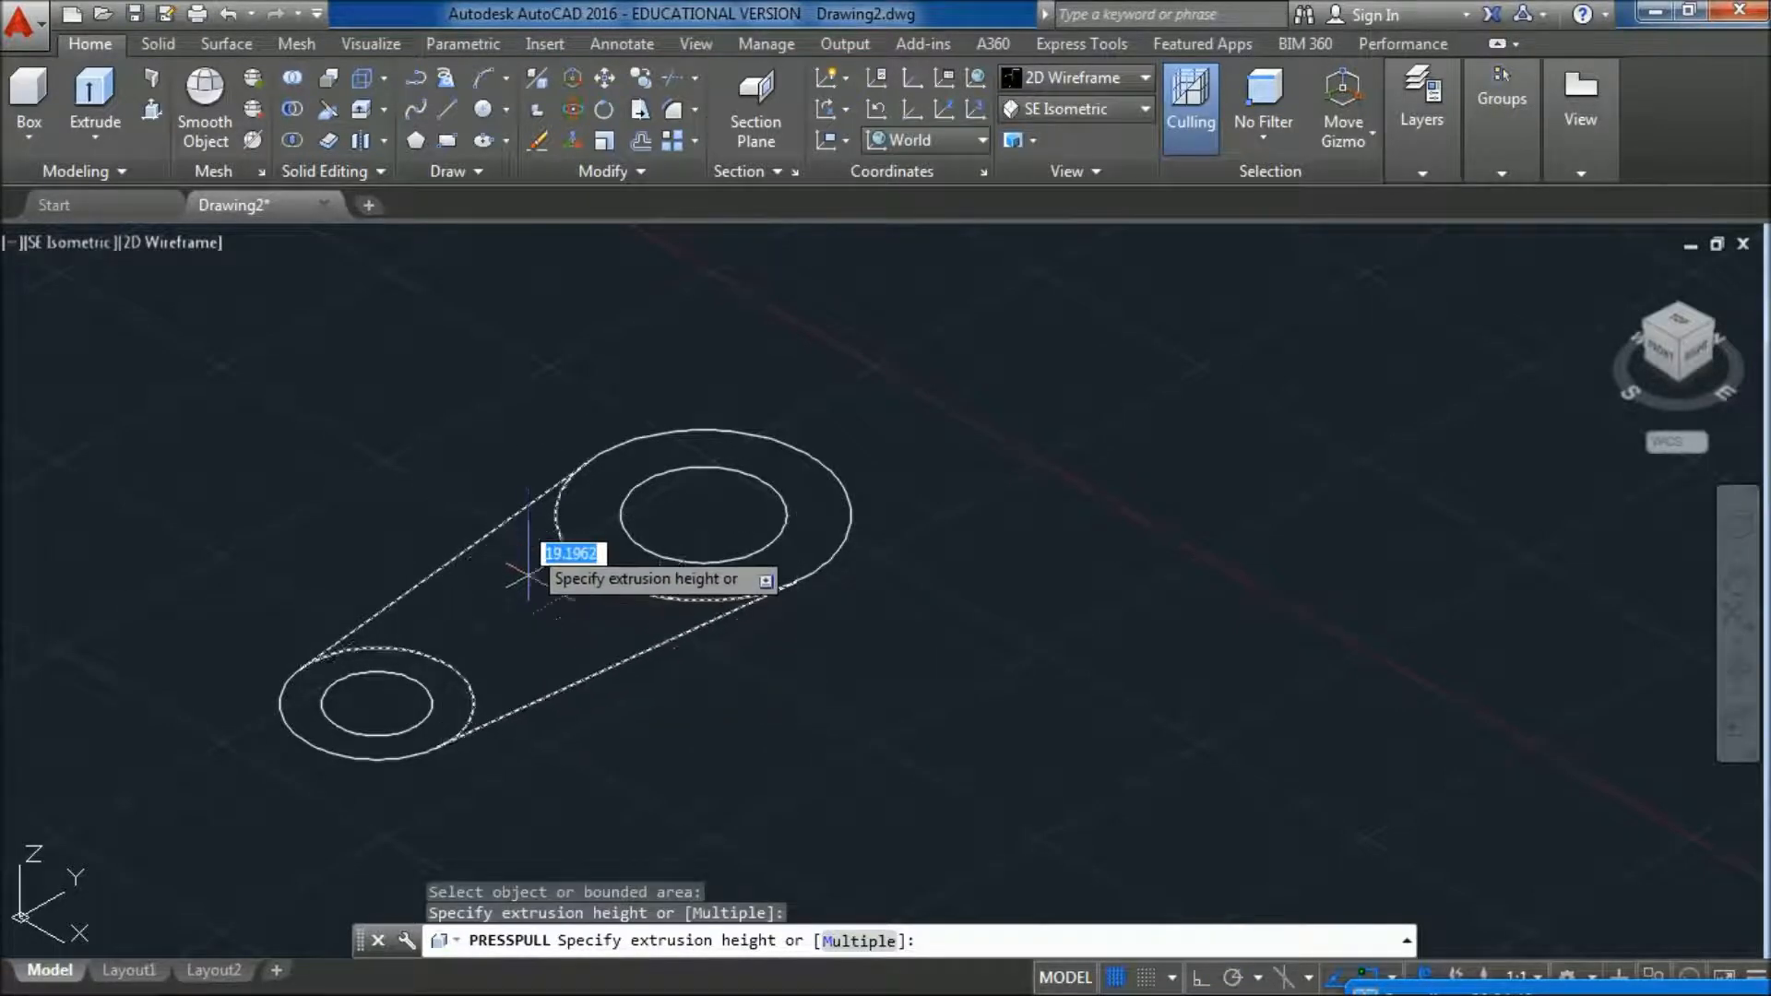
text(1)
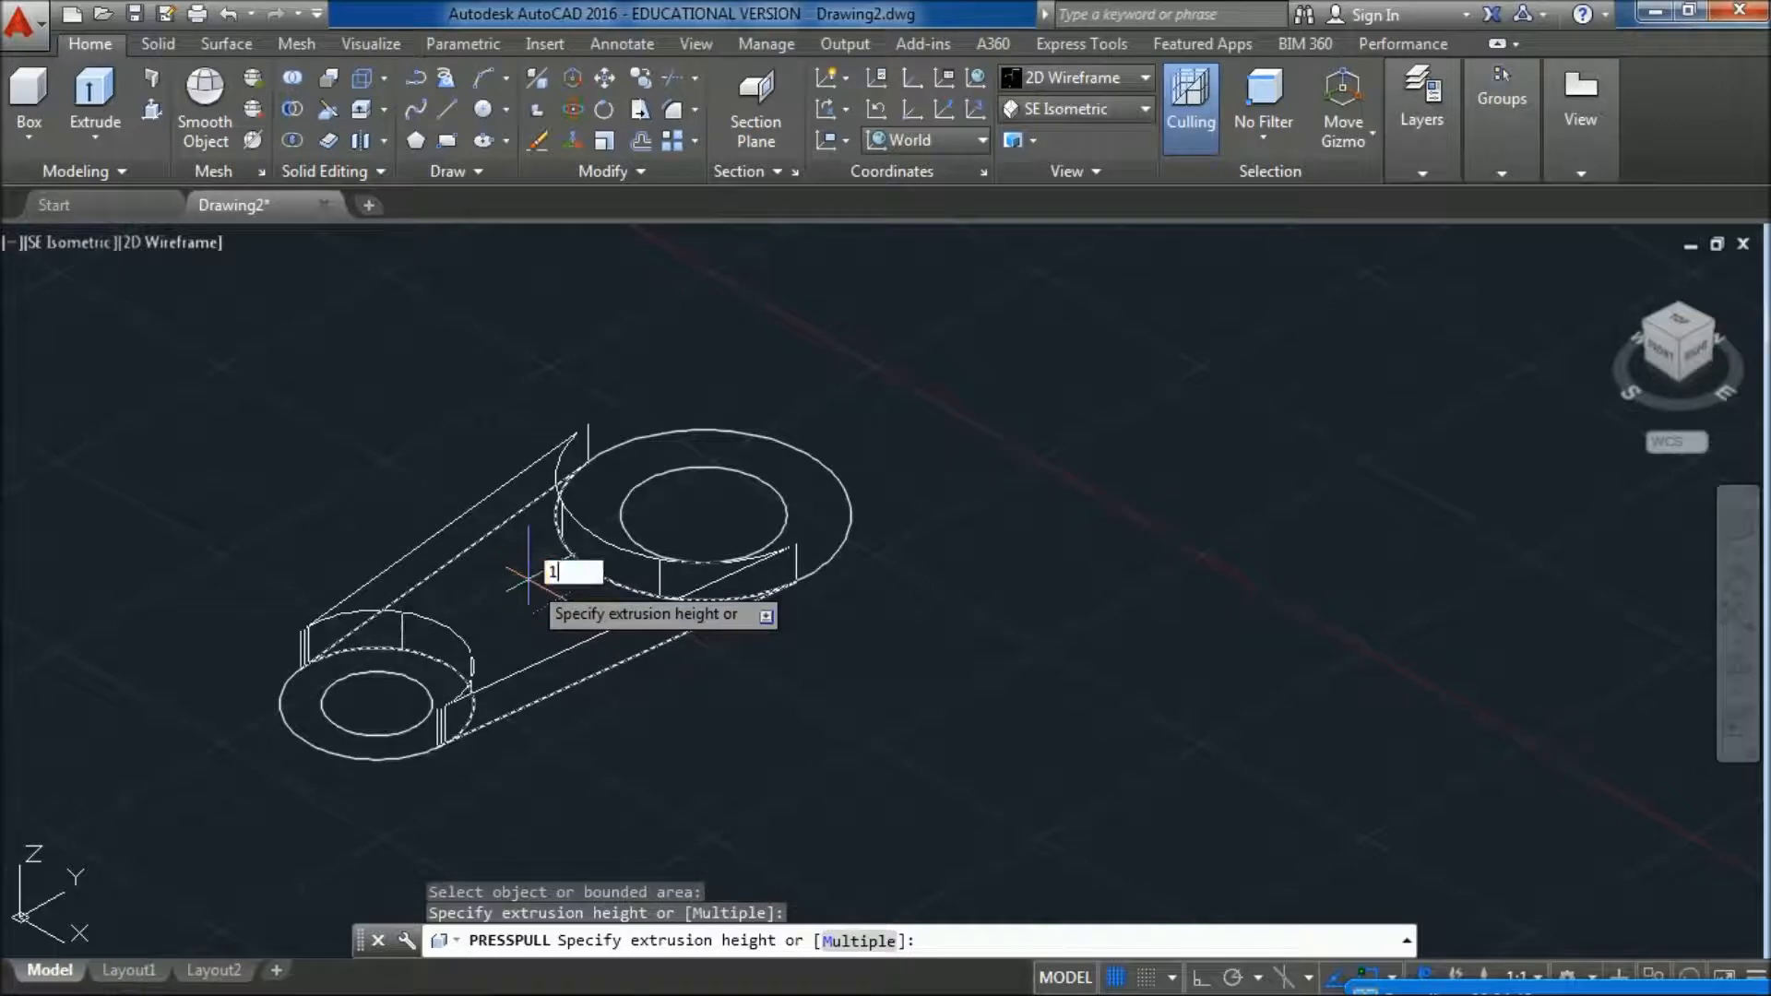
key(Return)
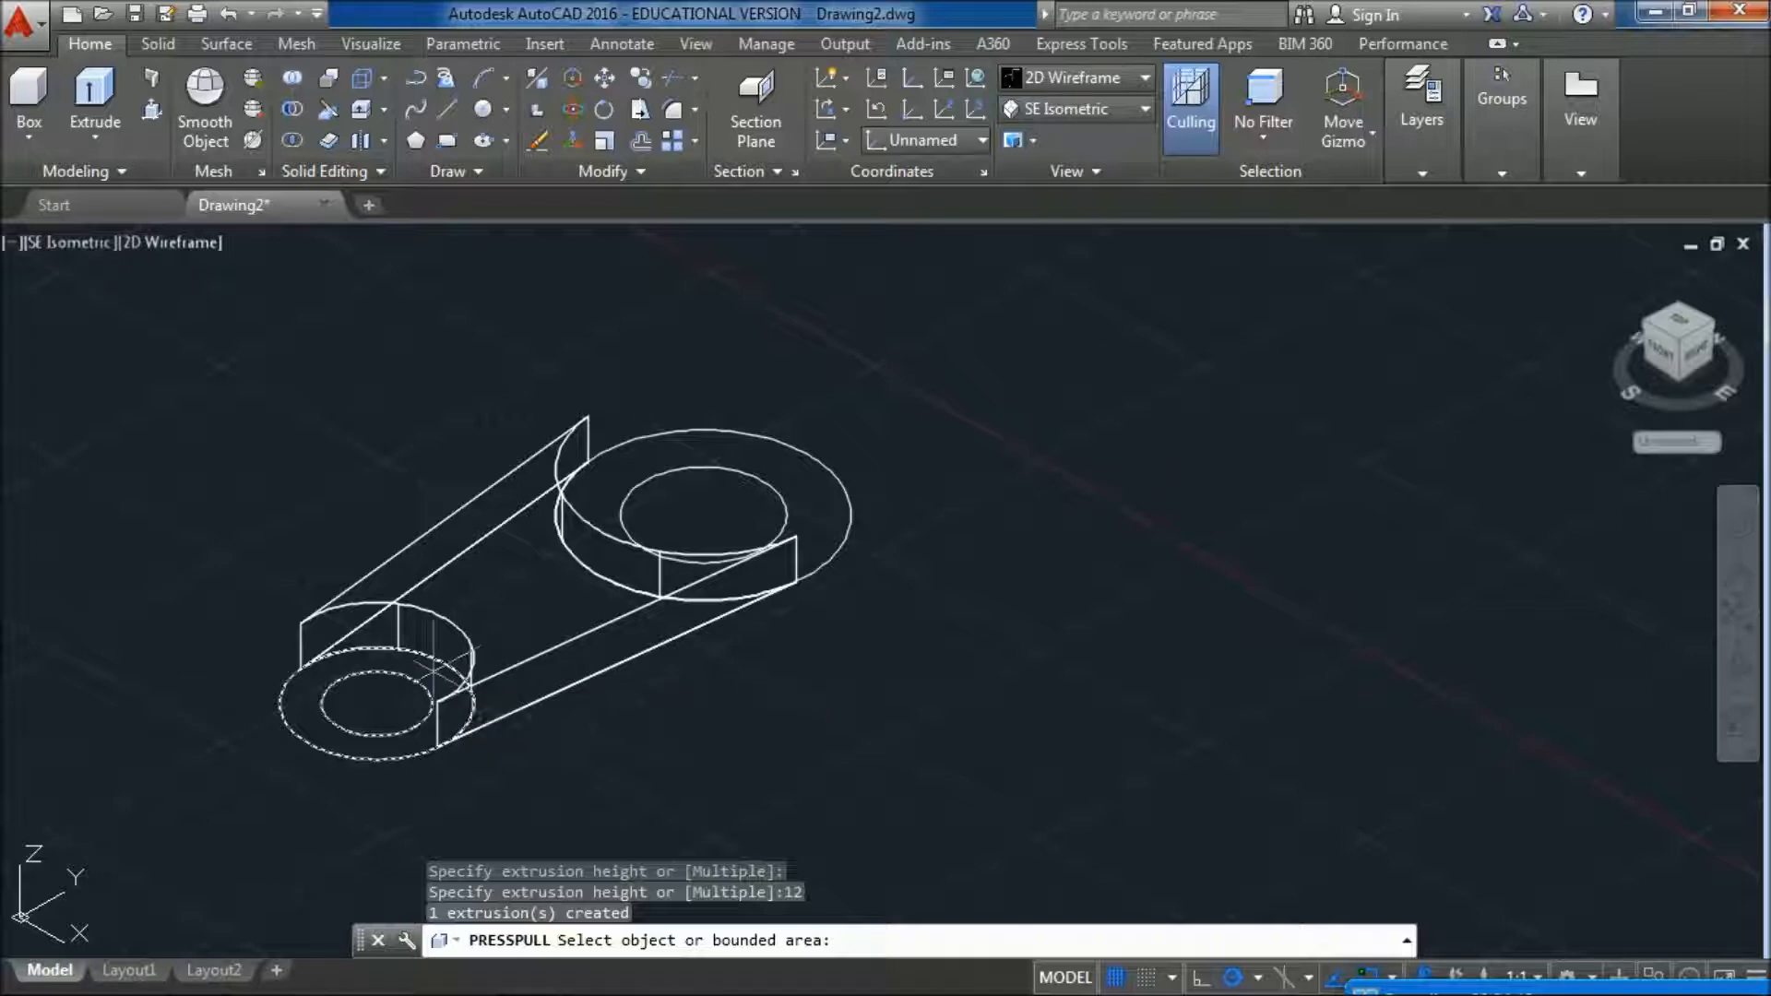
- Presspull the ring area between the small boss's two circles to a height of 24
click(434, 672)
text(24)
key(Return)
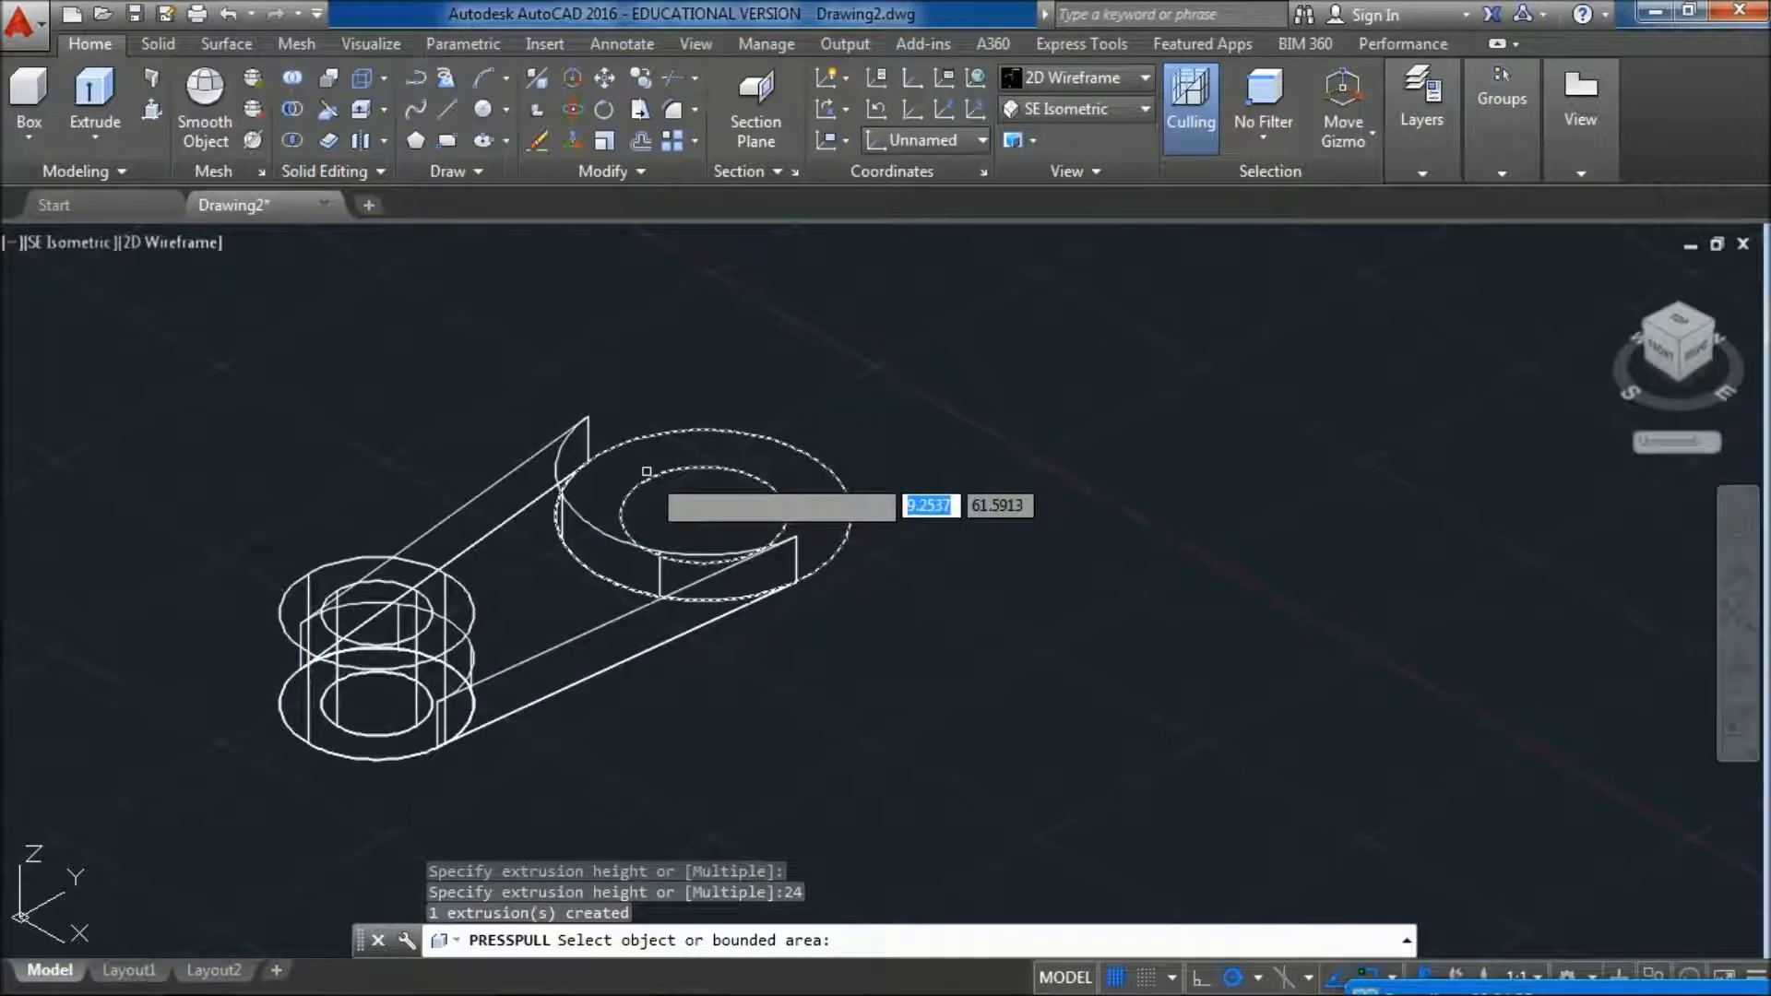
- Presspull the large boss's ring area to a height of 36 and check the shape against the reference picture
click(647, 456)
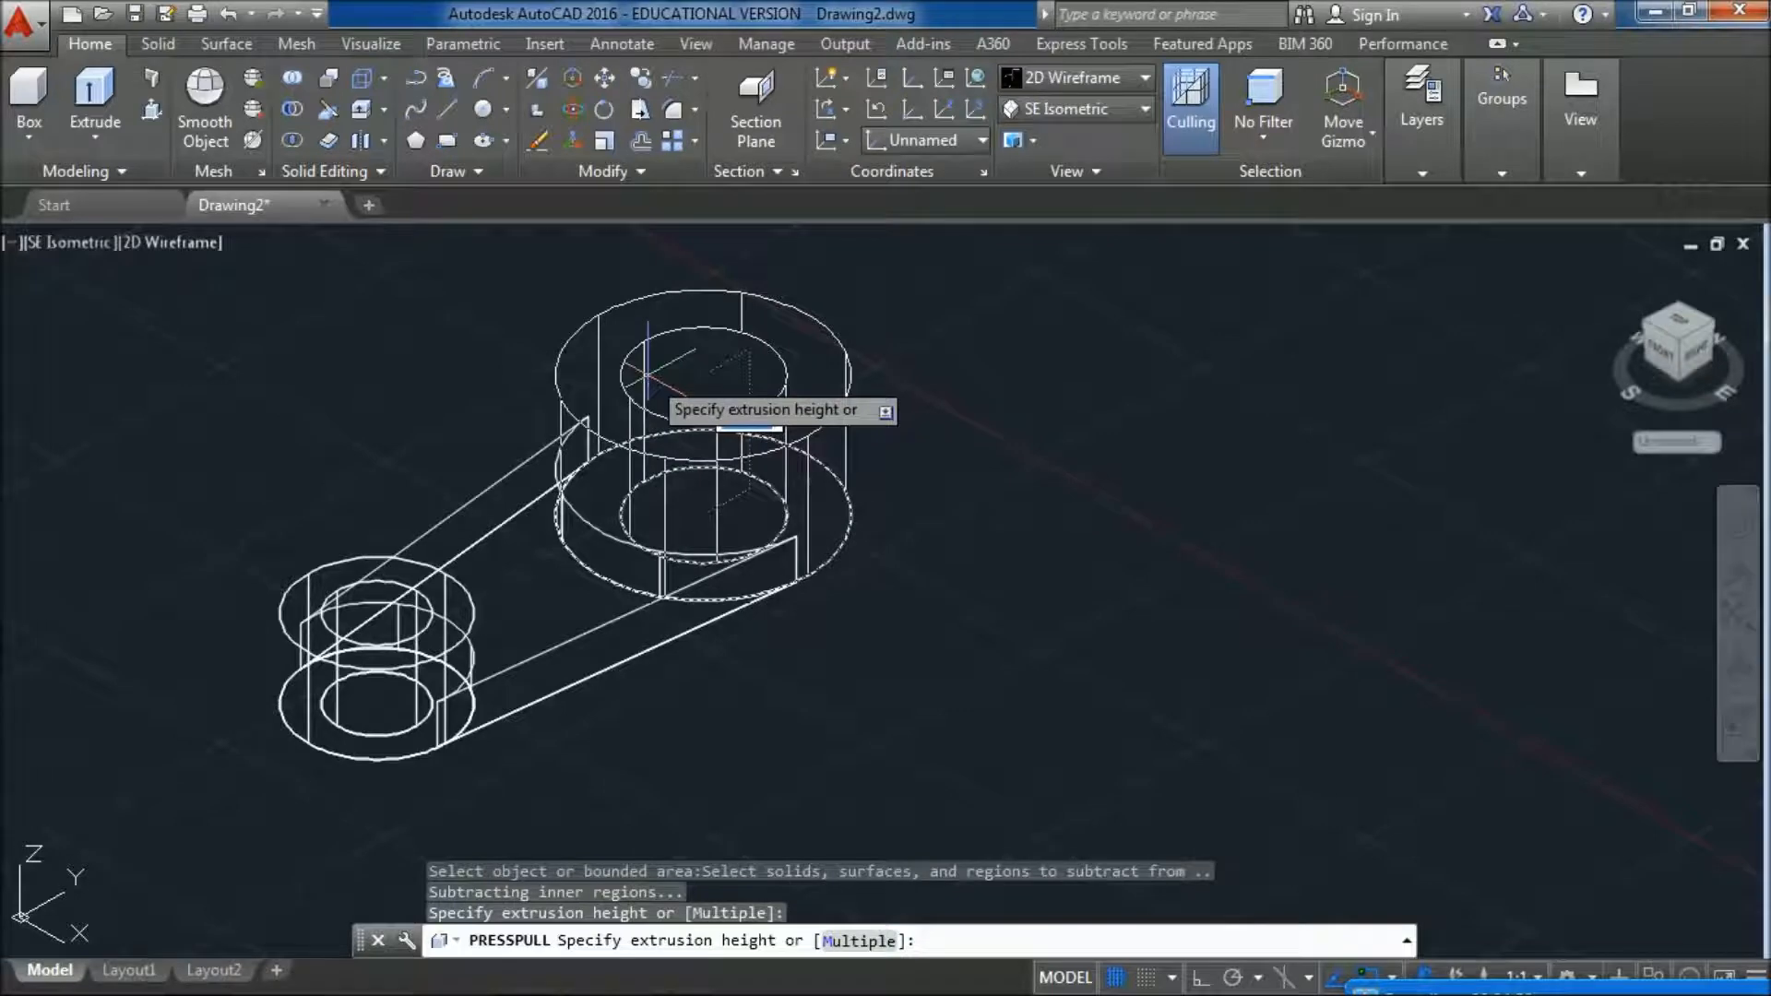
text(36)
key(Return)
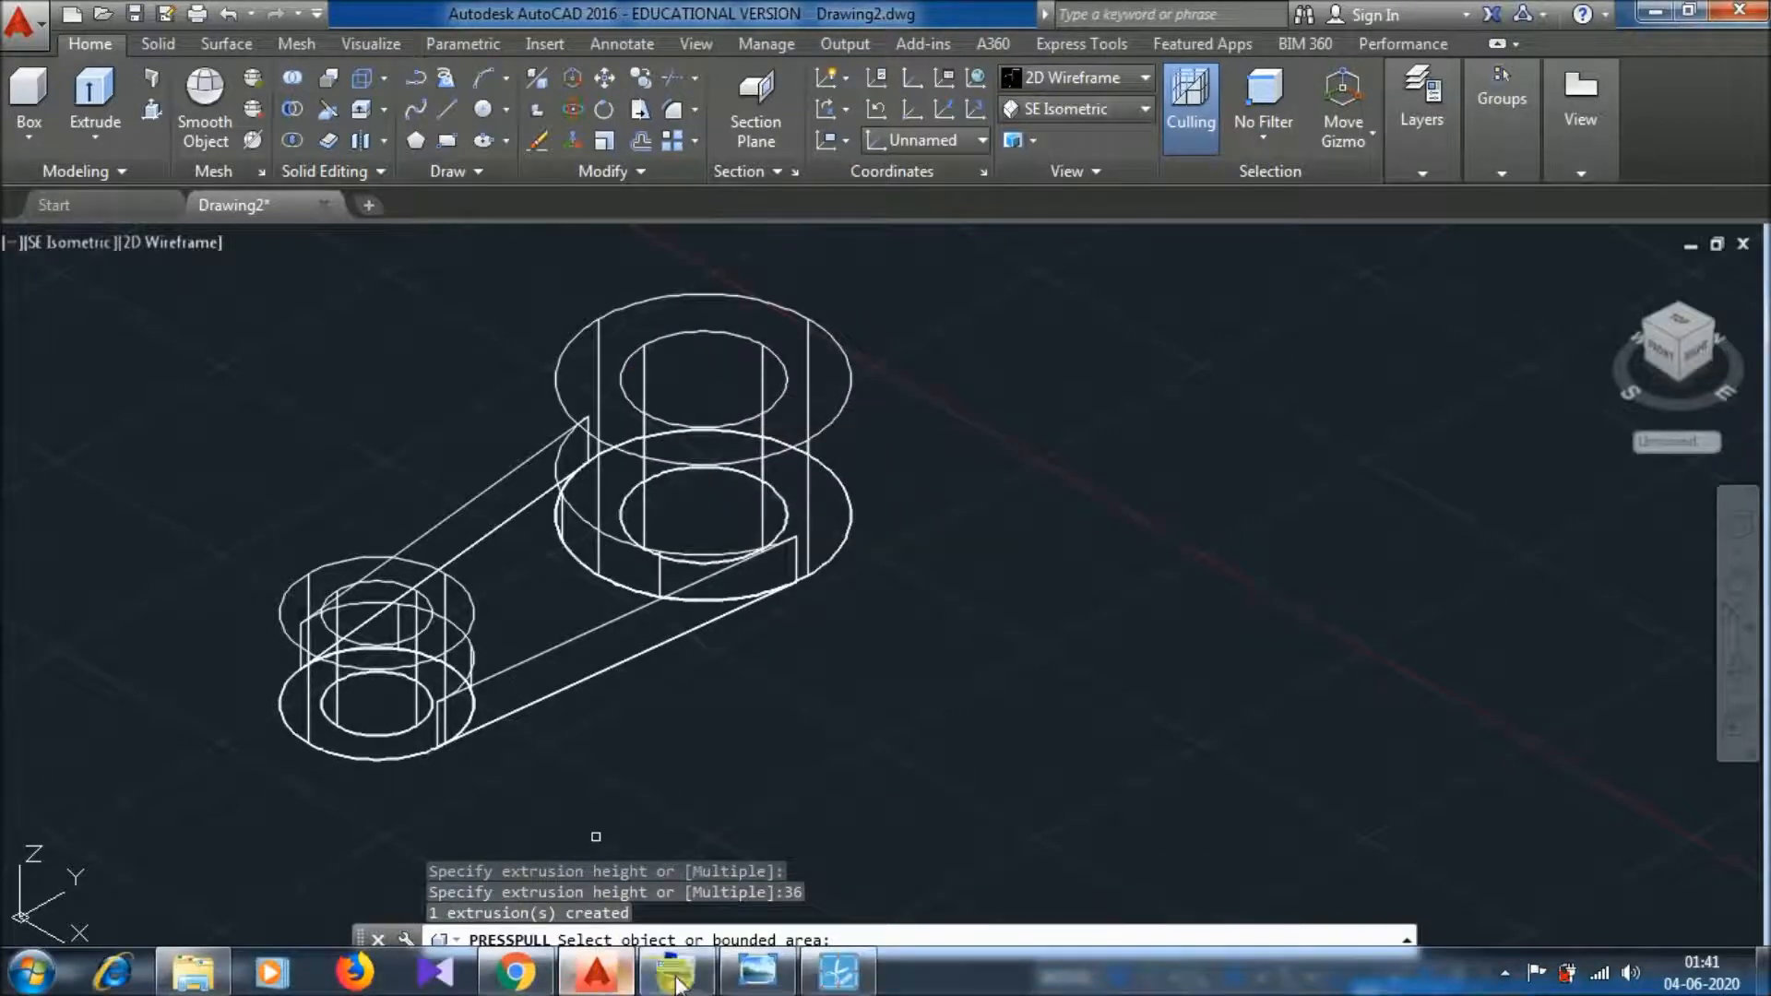
click(733, 980)
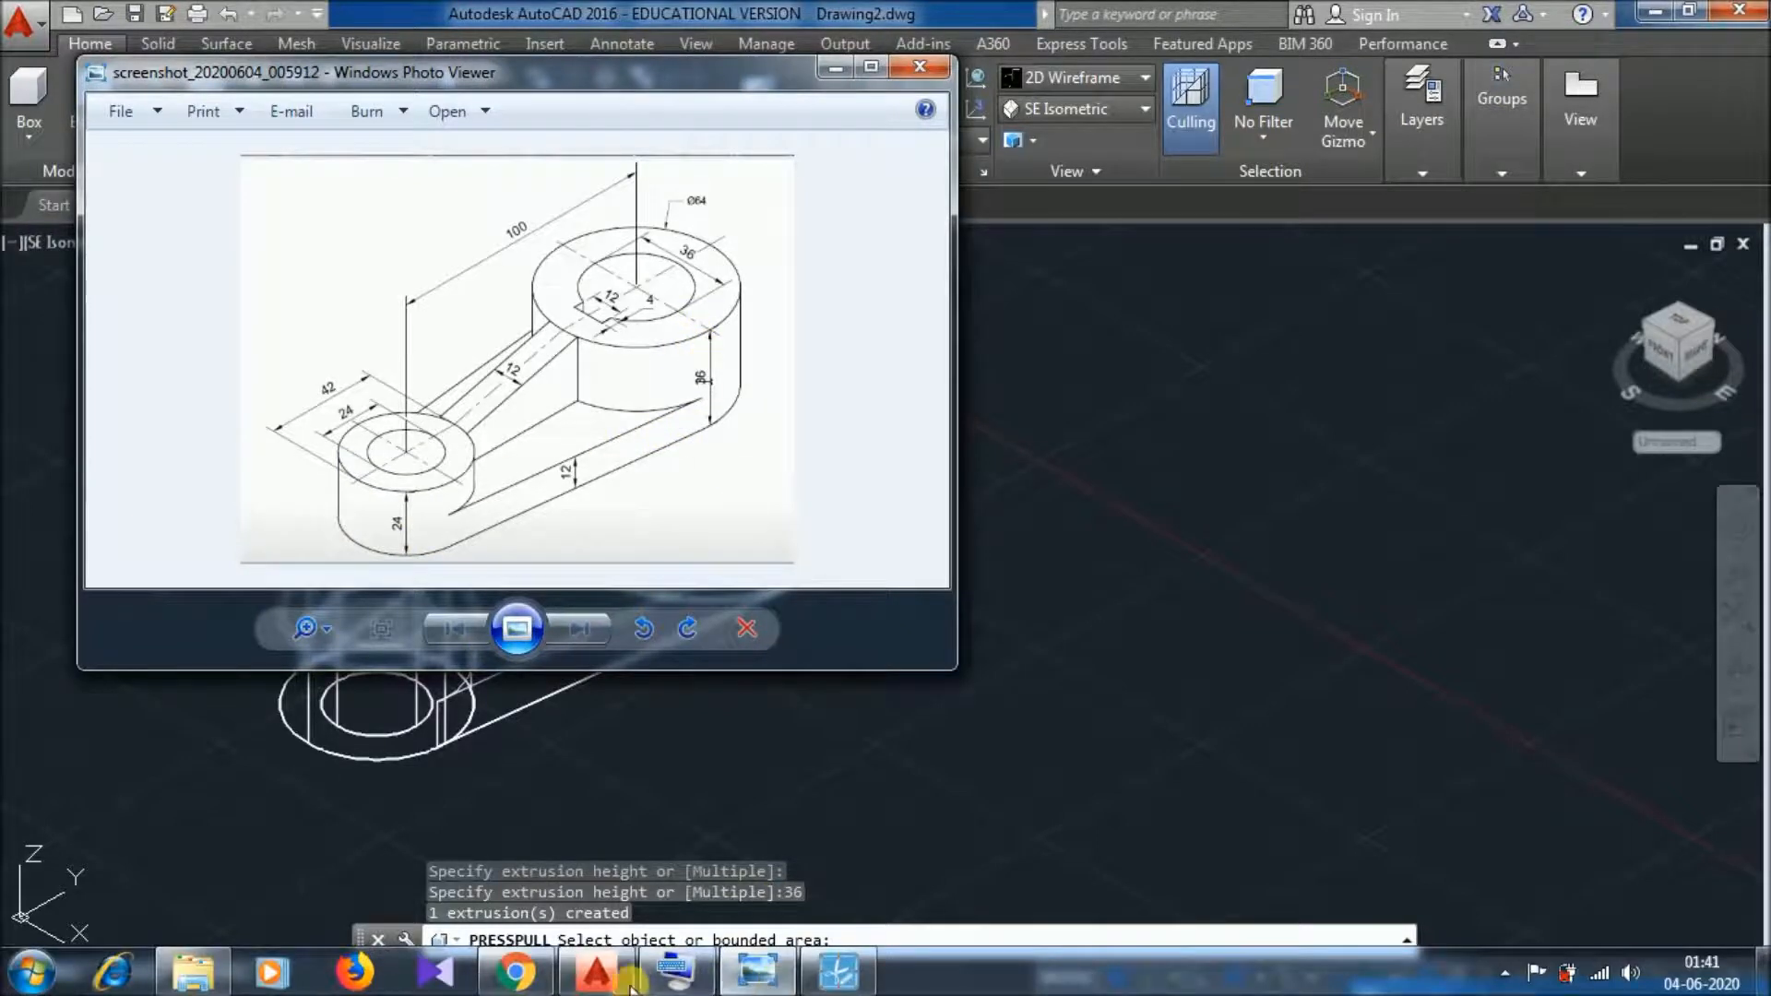
click(587, 971)
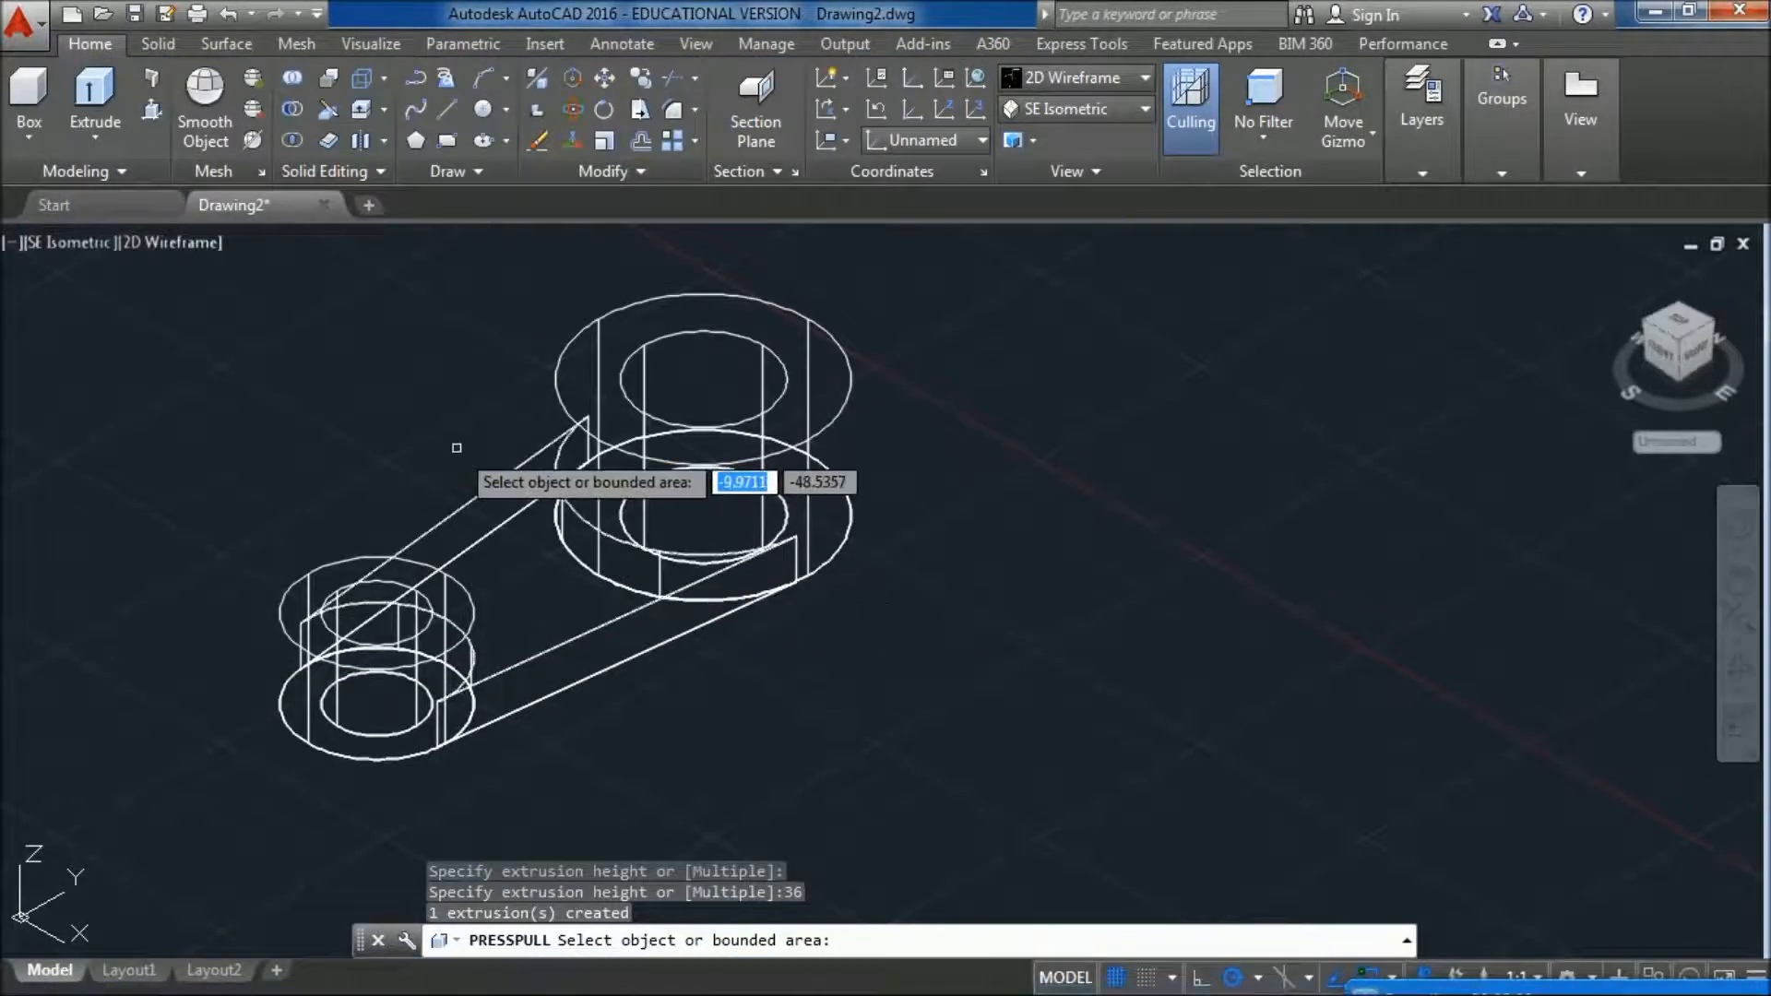
key(Return)
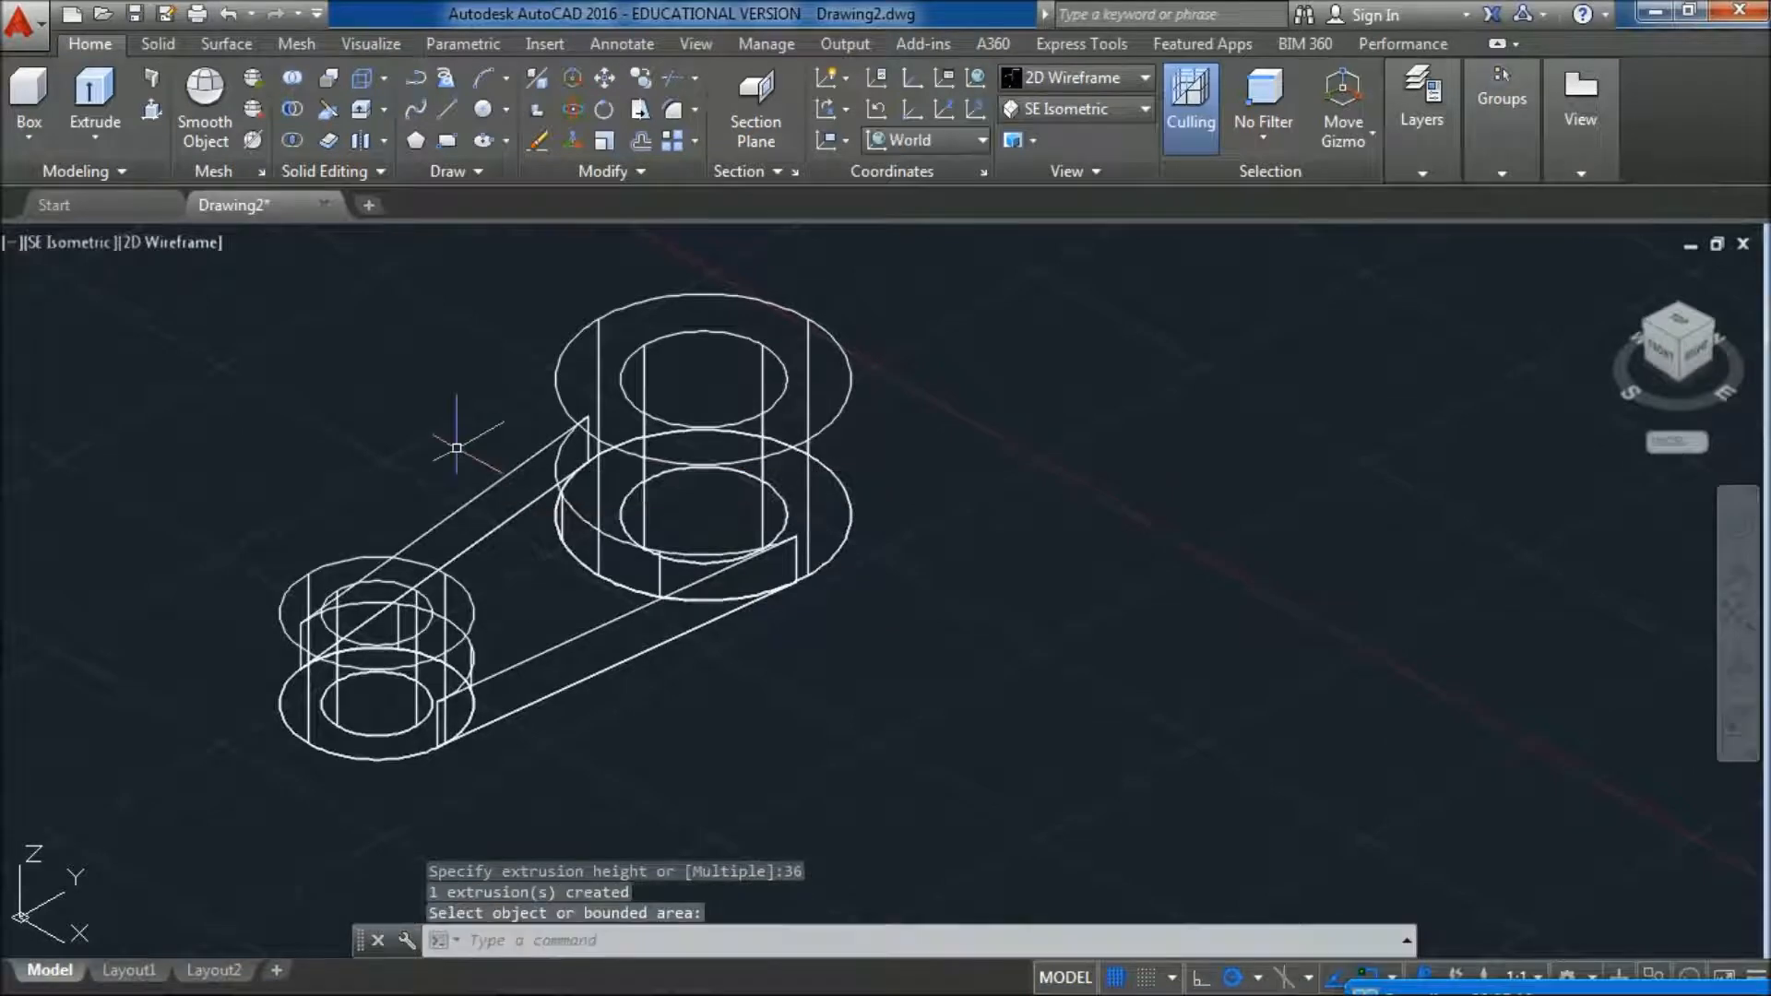
- Set the visual style to Shaded with edges and compare the link with the reference picture
click(1092, 109)
click(1087, 83)
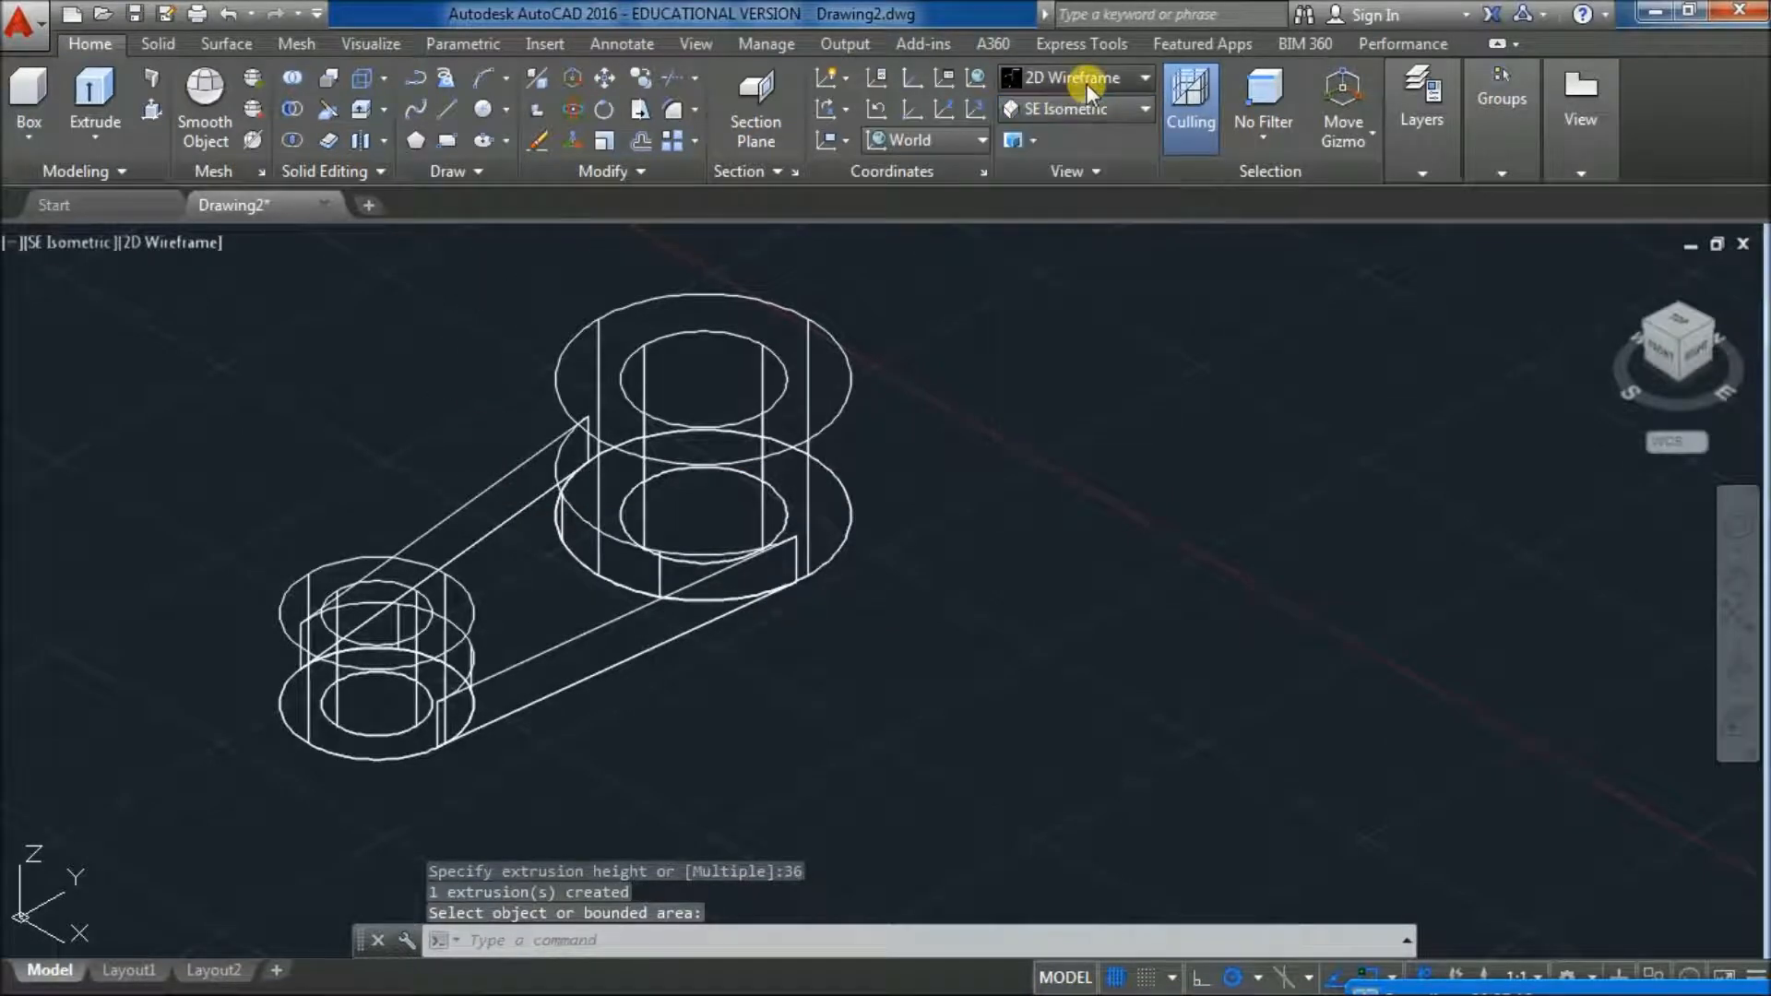
click(1087, 83)
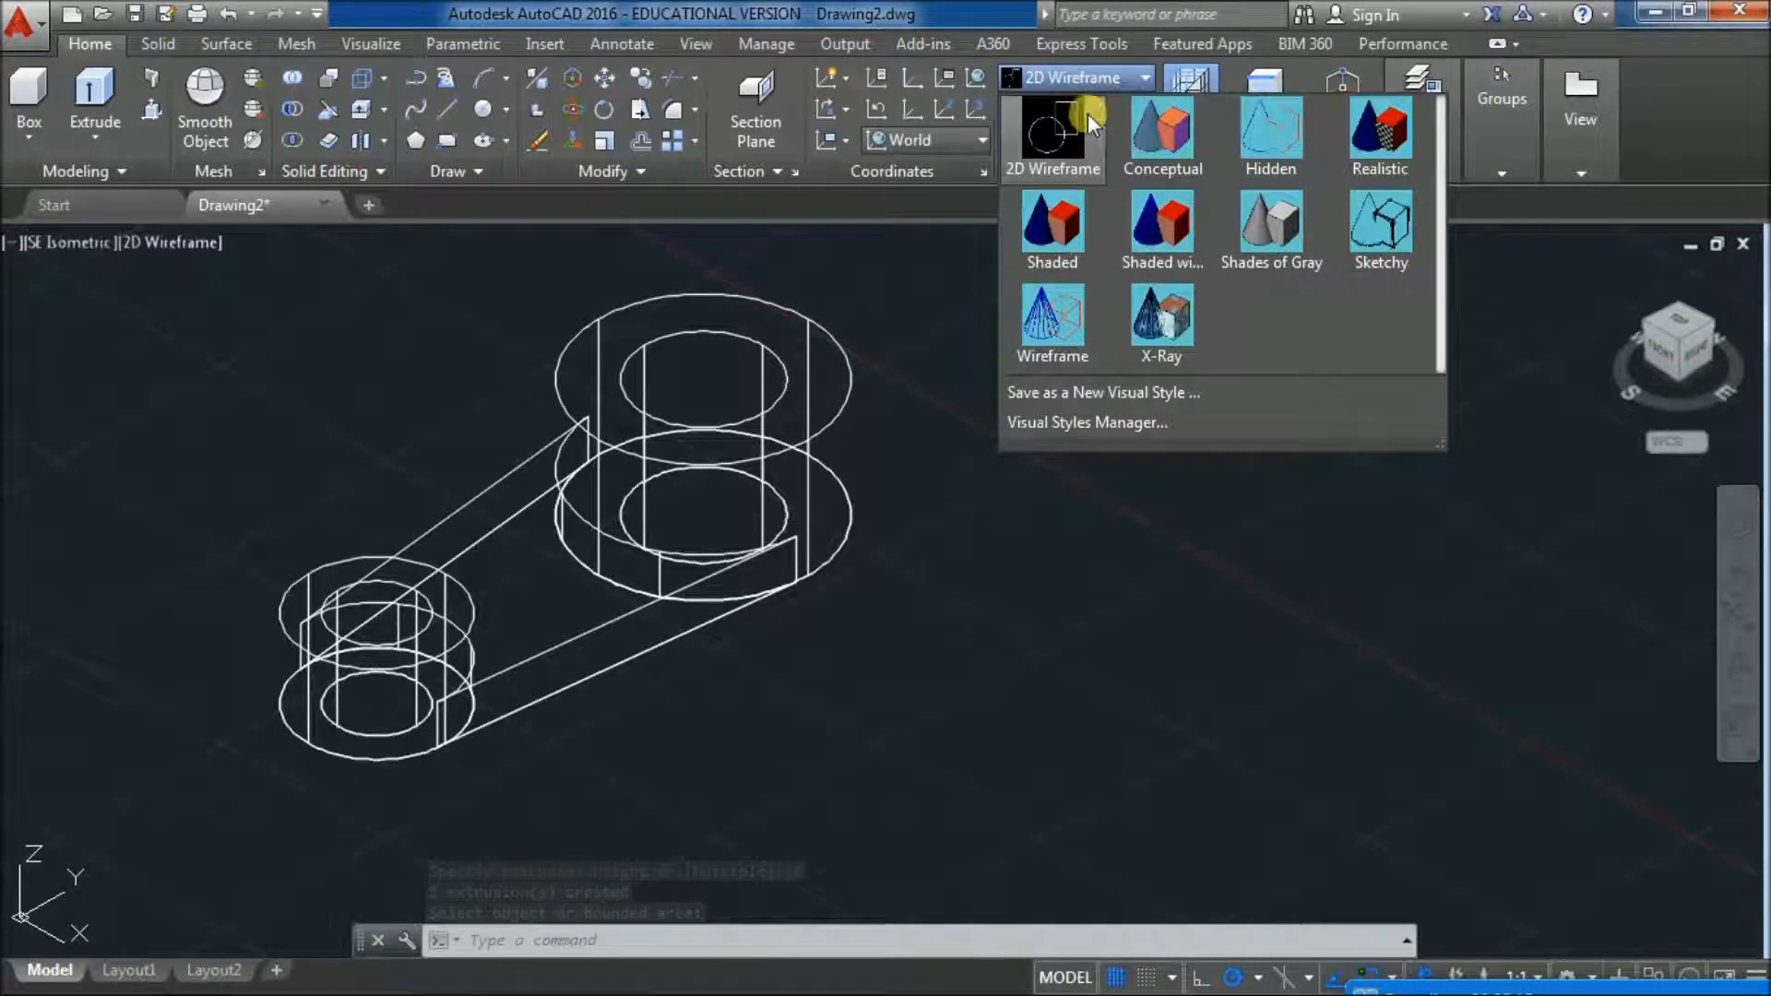
click(1163, 223)
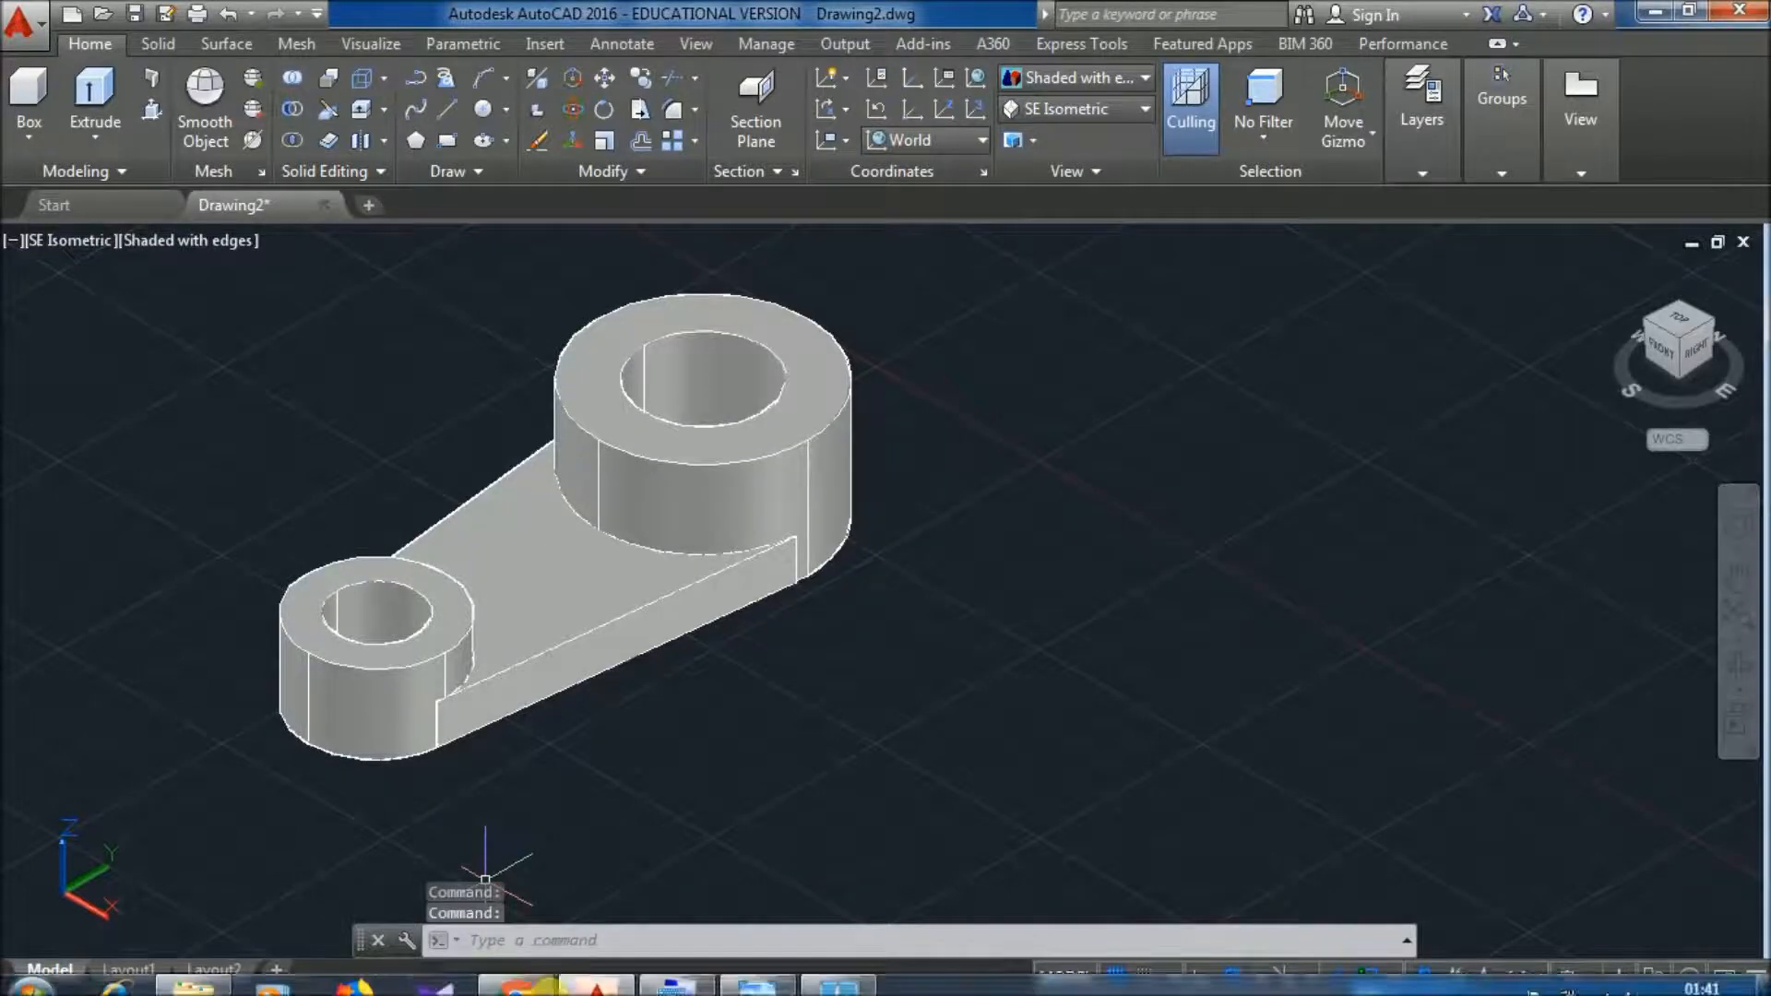
click(757, 985)
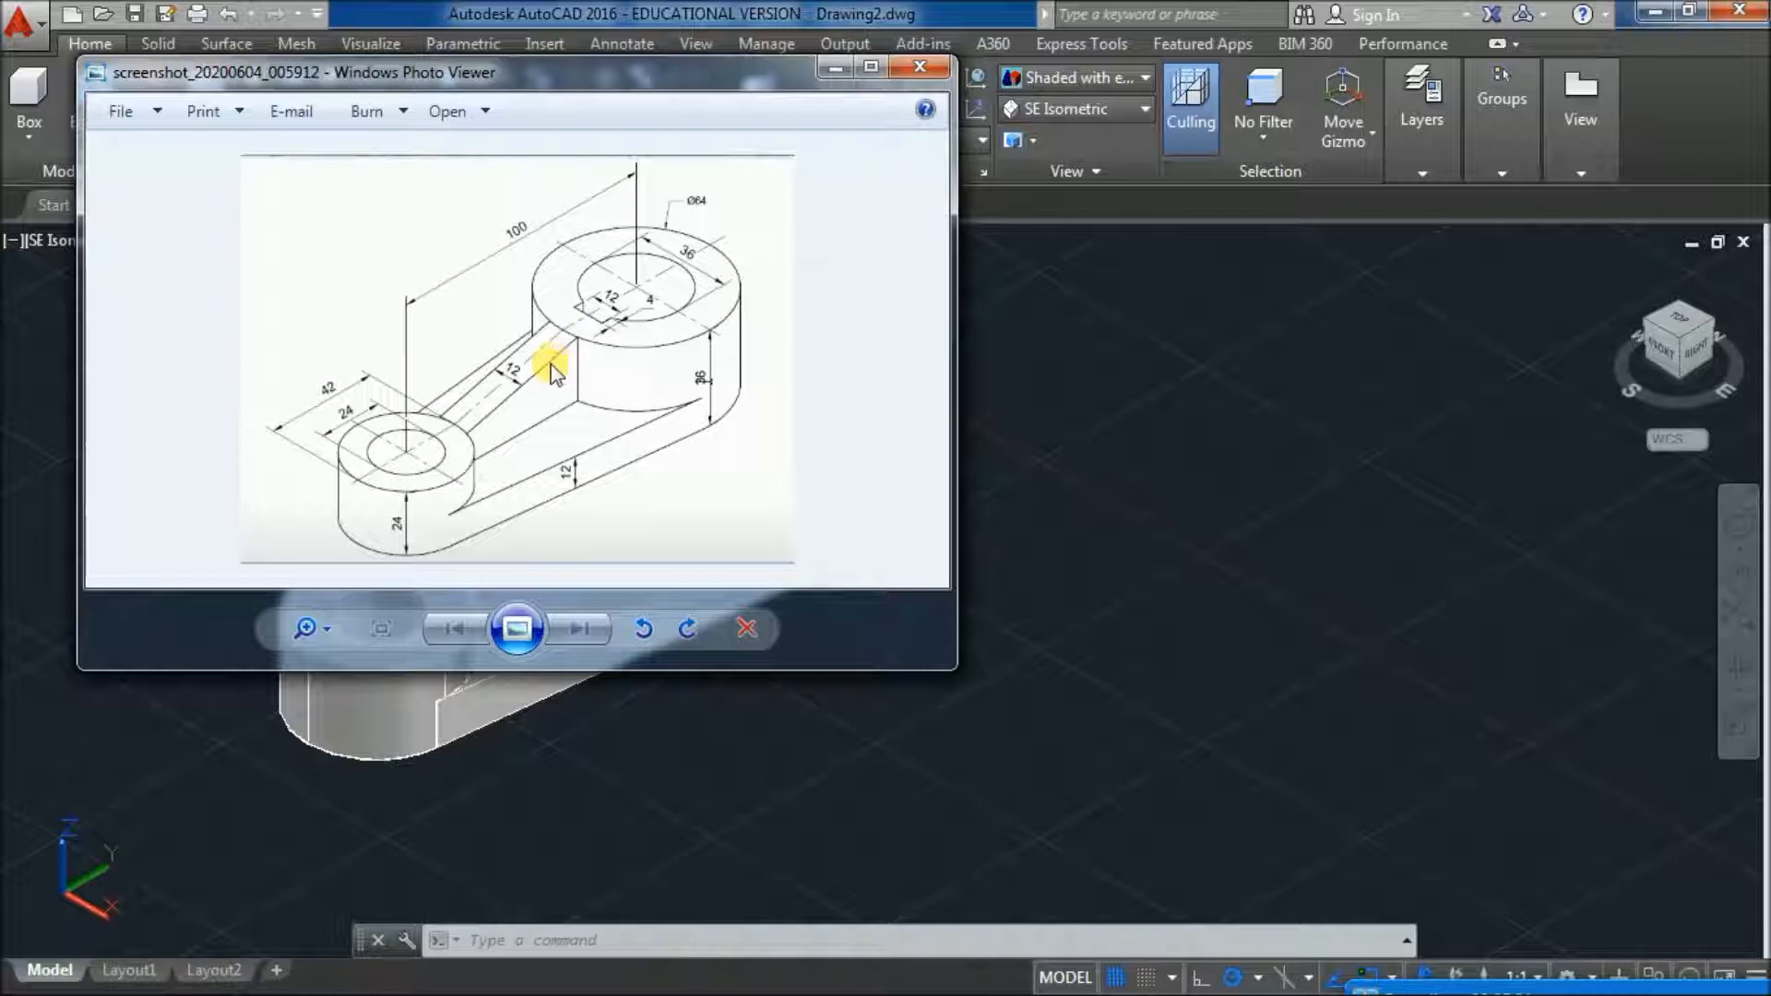
click(834, 70)
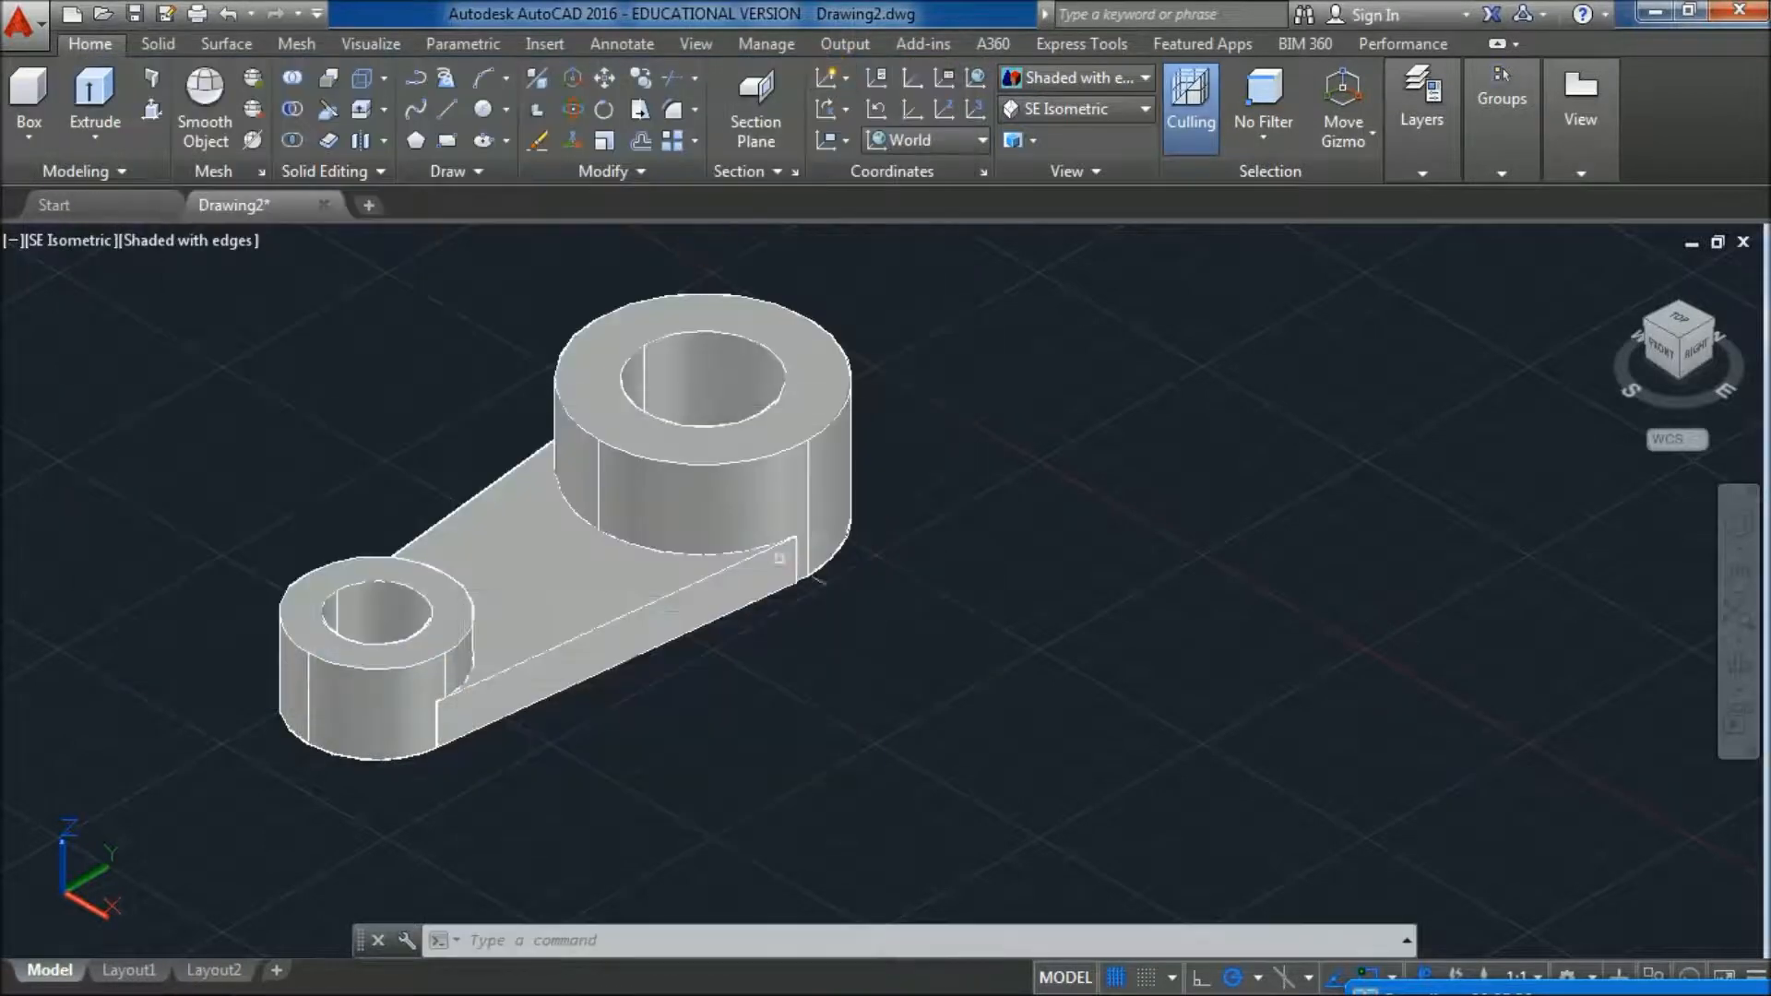
- Set the UCS to the Right preset and show the whole link in the SE Isometric view
click(959, 140)
click(912, 291)
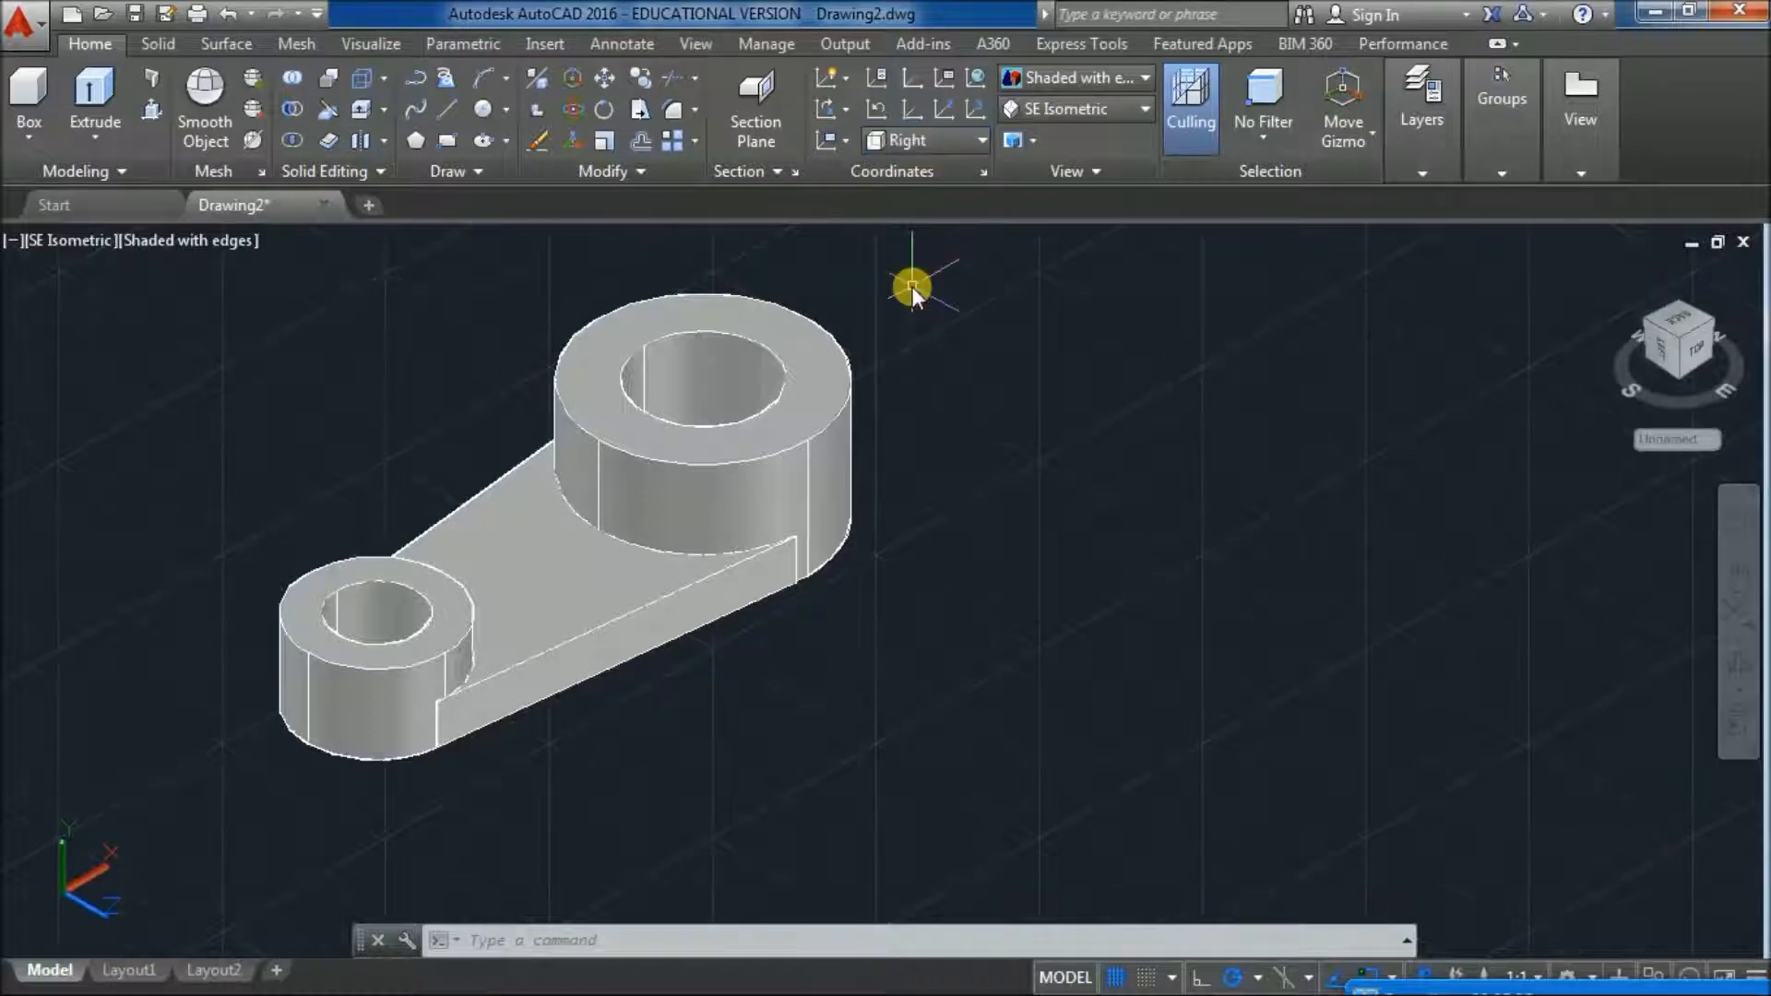
click(1075, 109)
click(1040, 214)
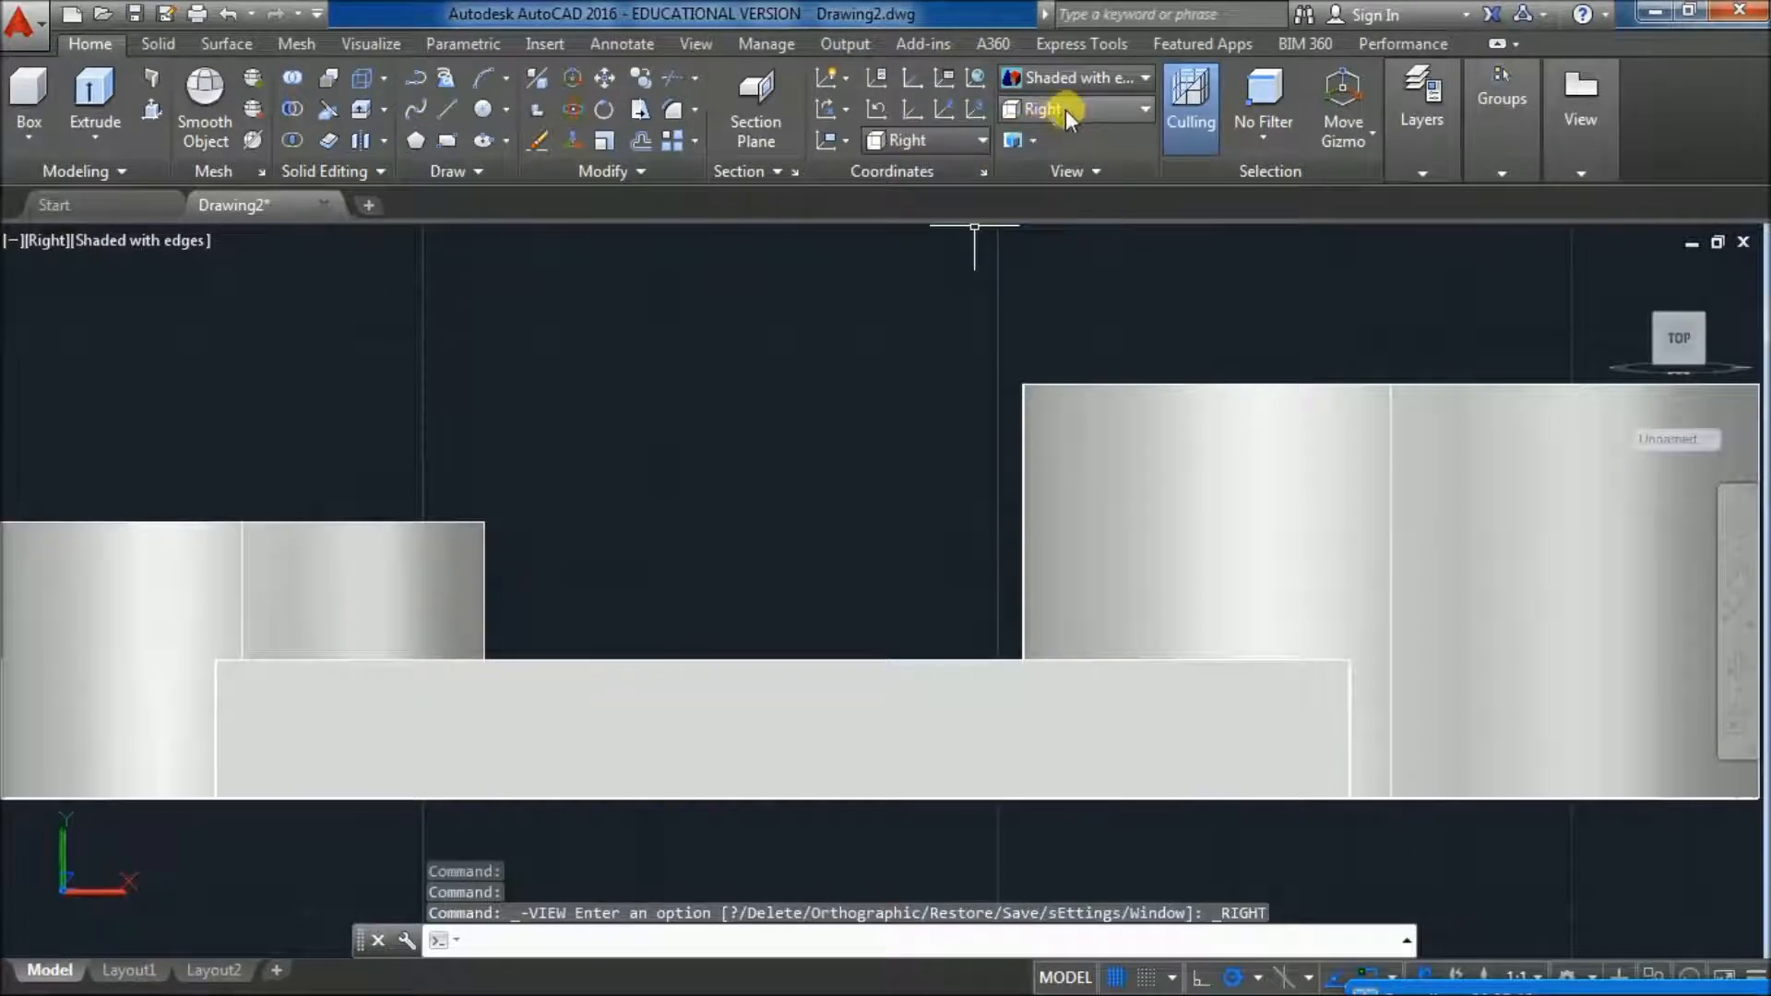
click(1094, 107)
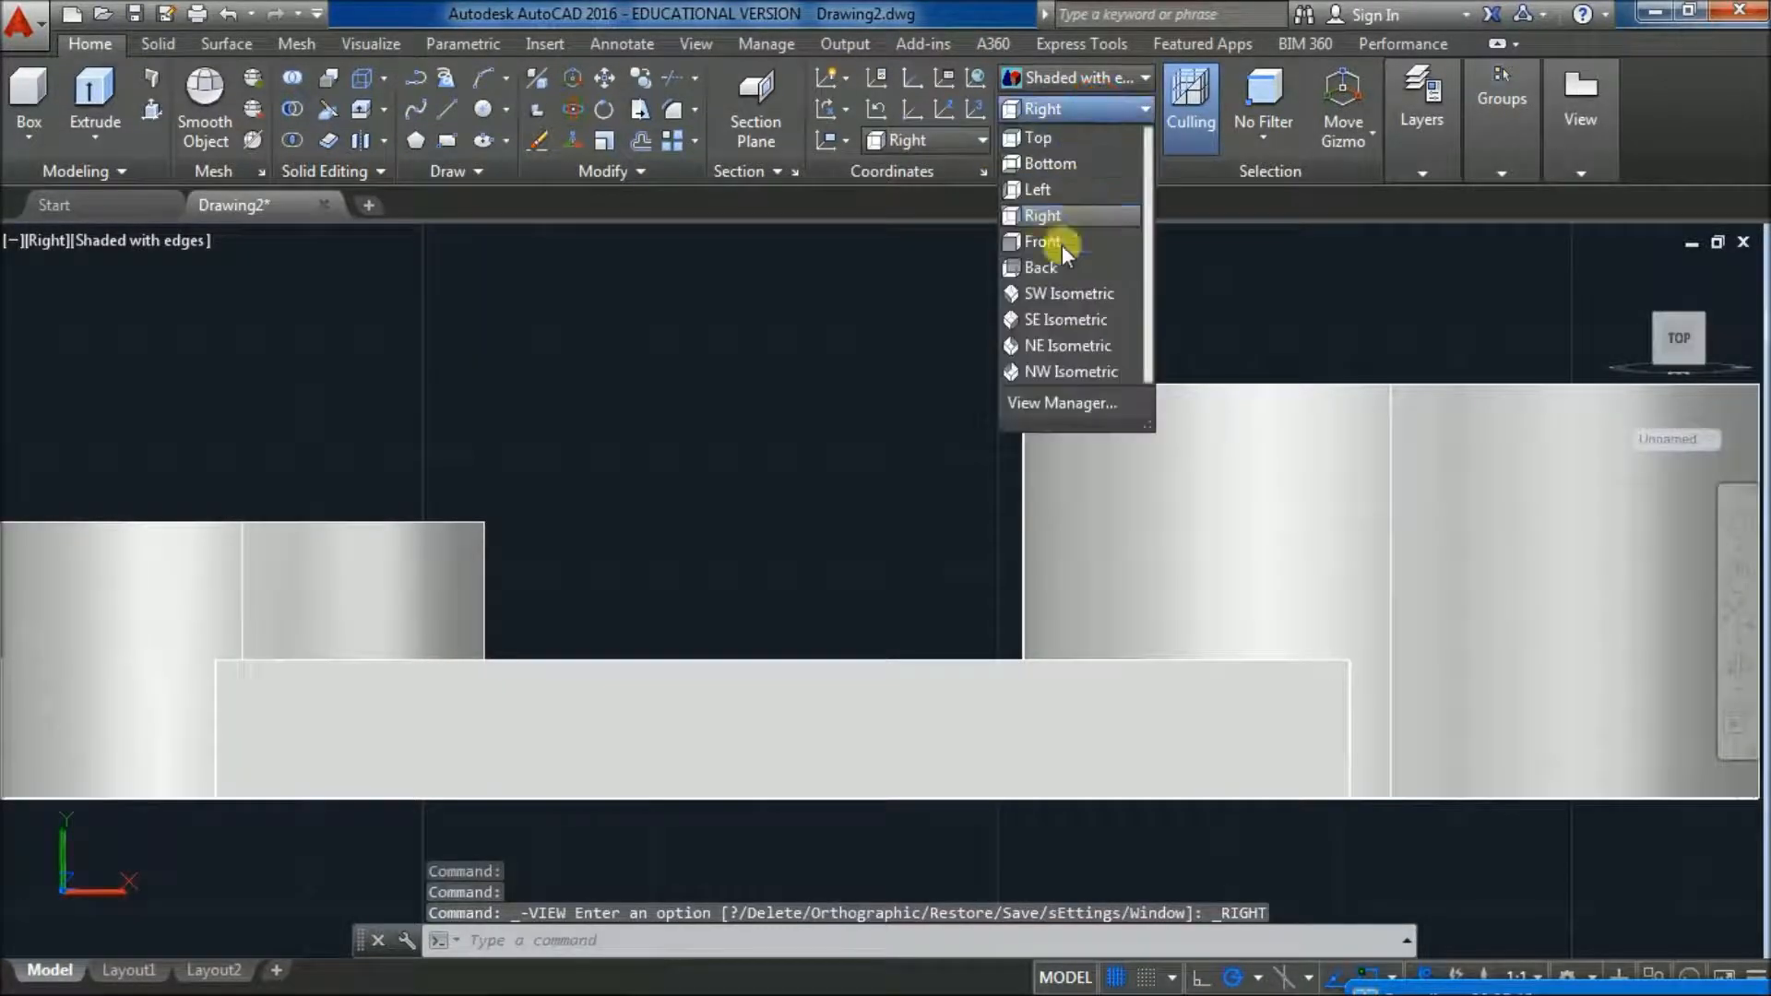
click(1061, 318)
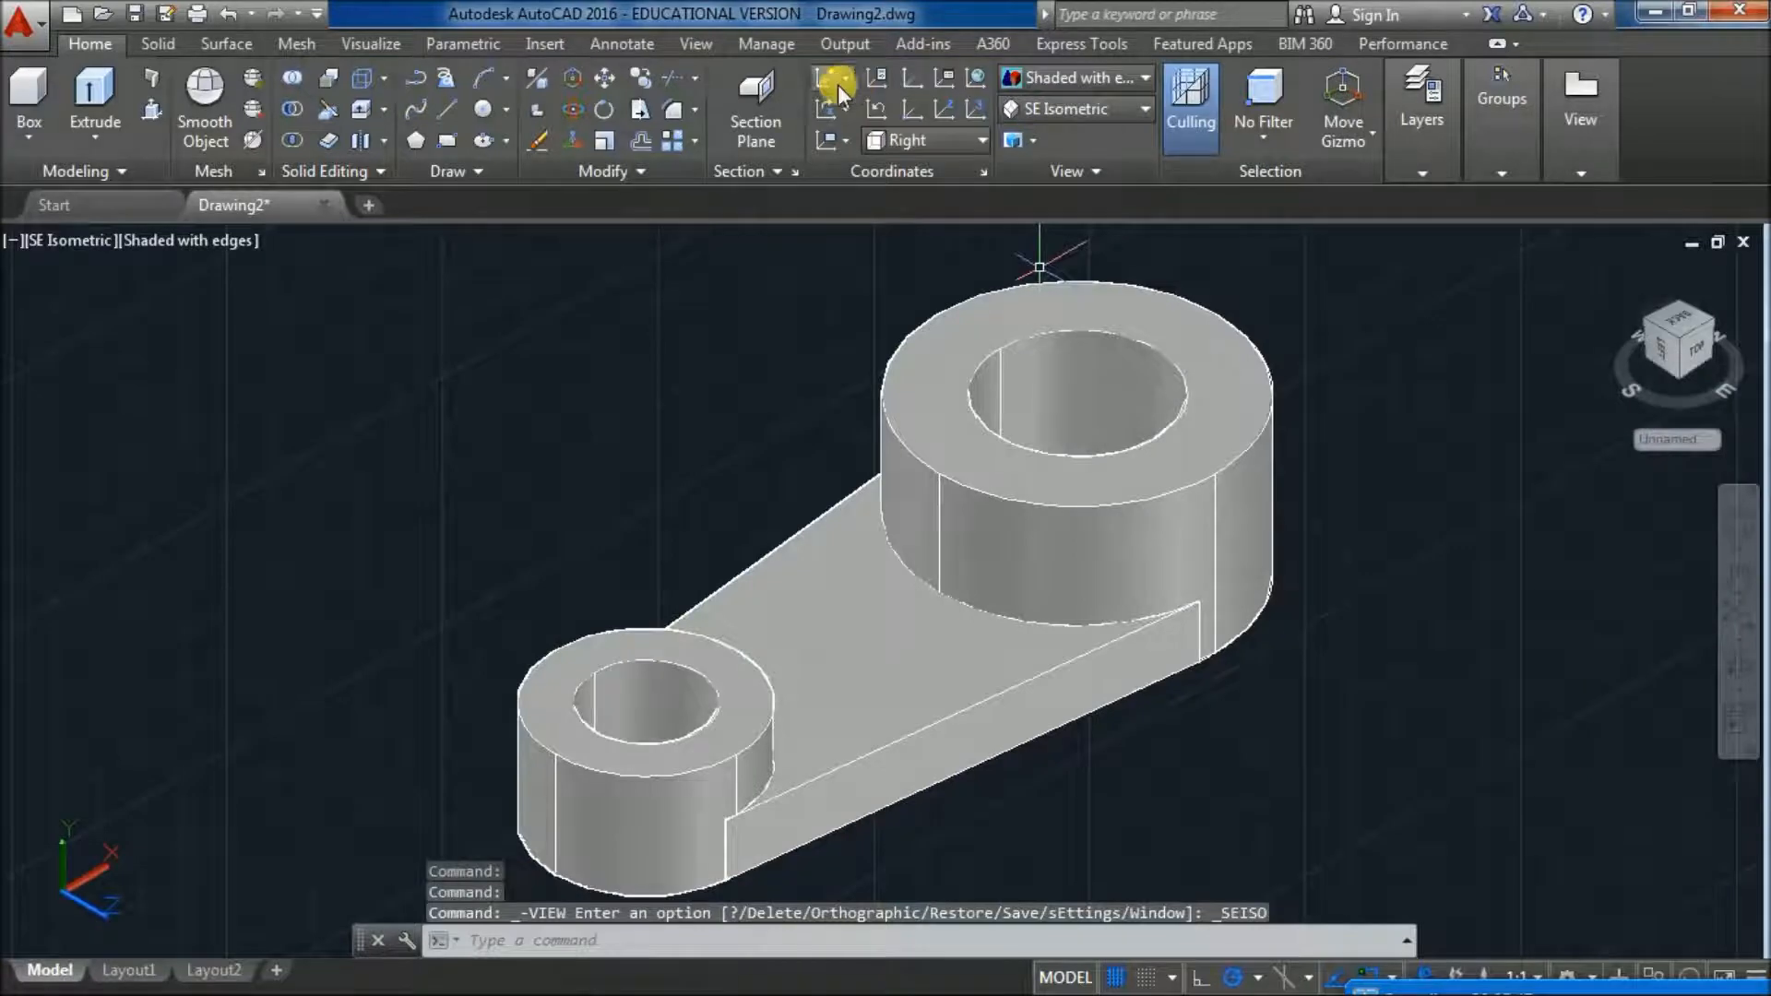
click(930, 140)
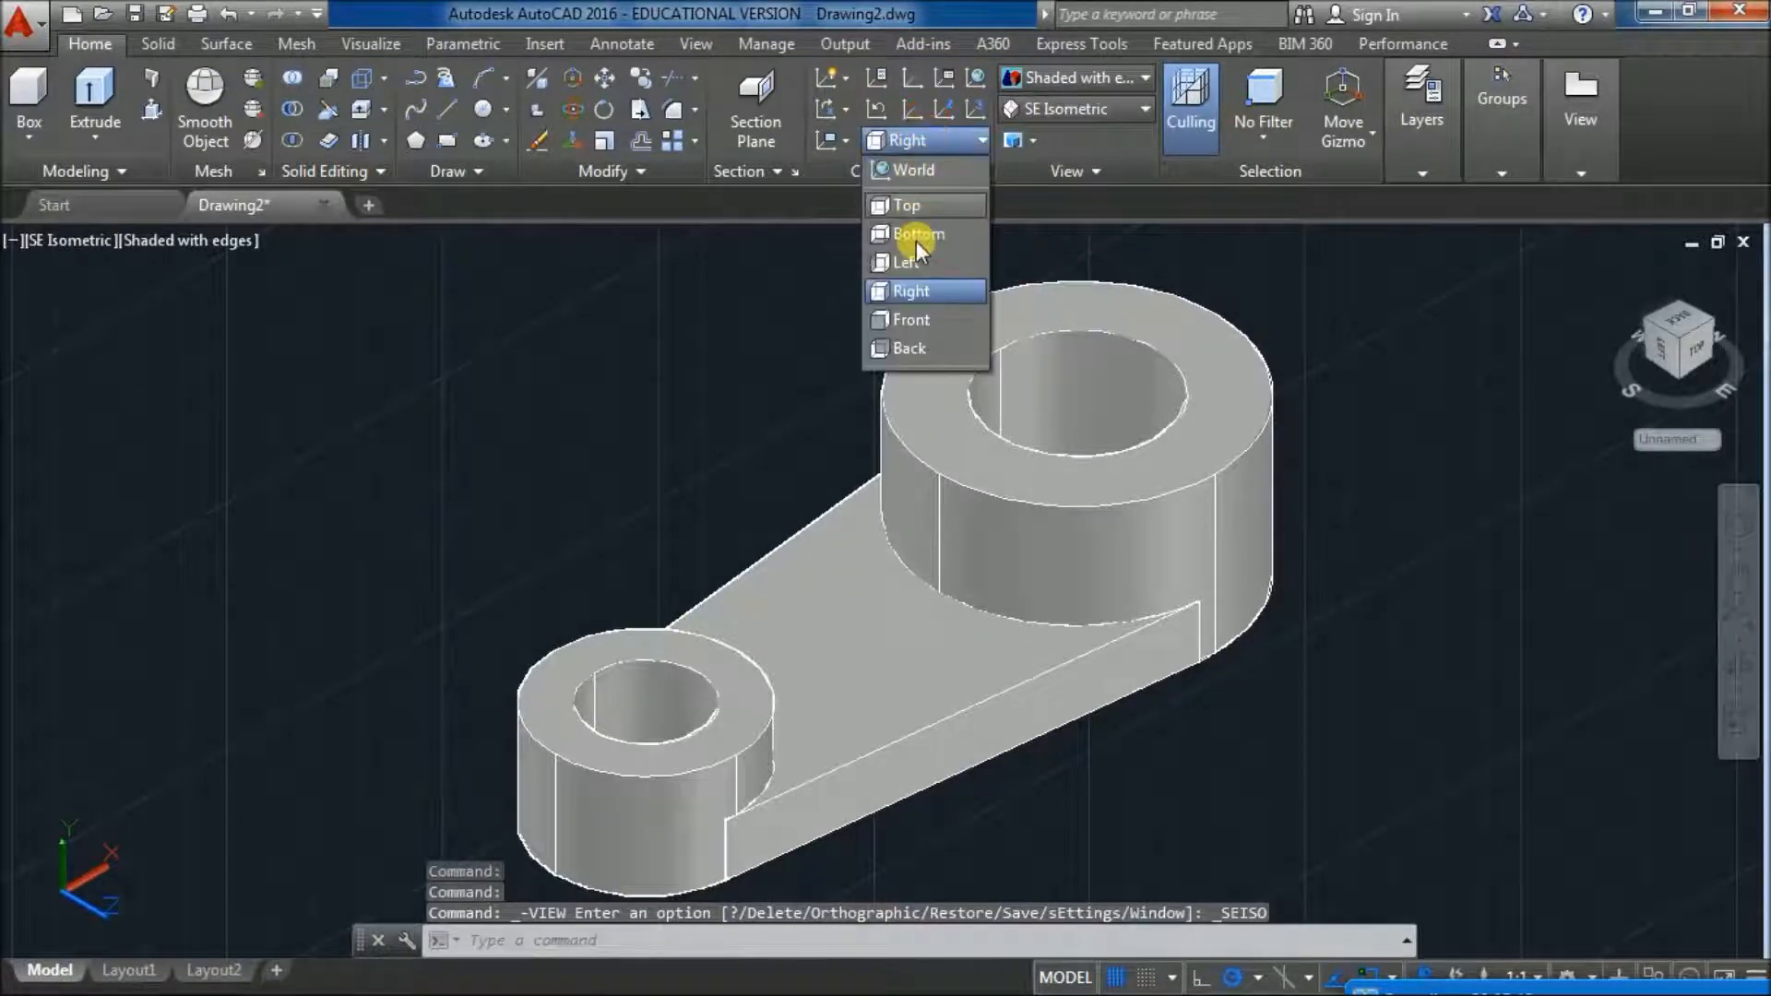
click(917, 292)
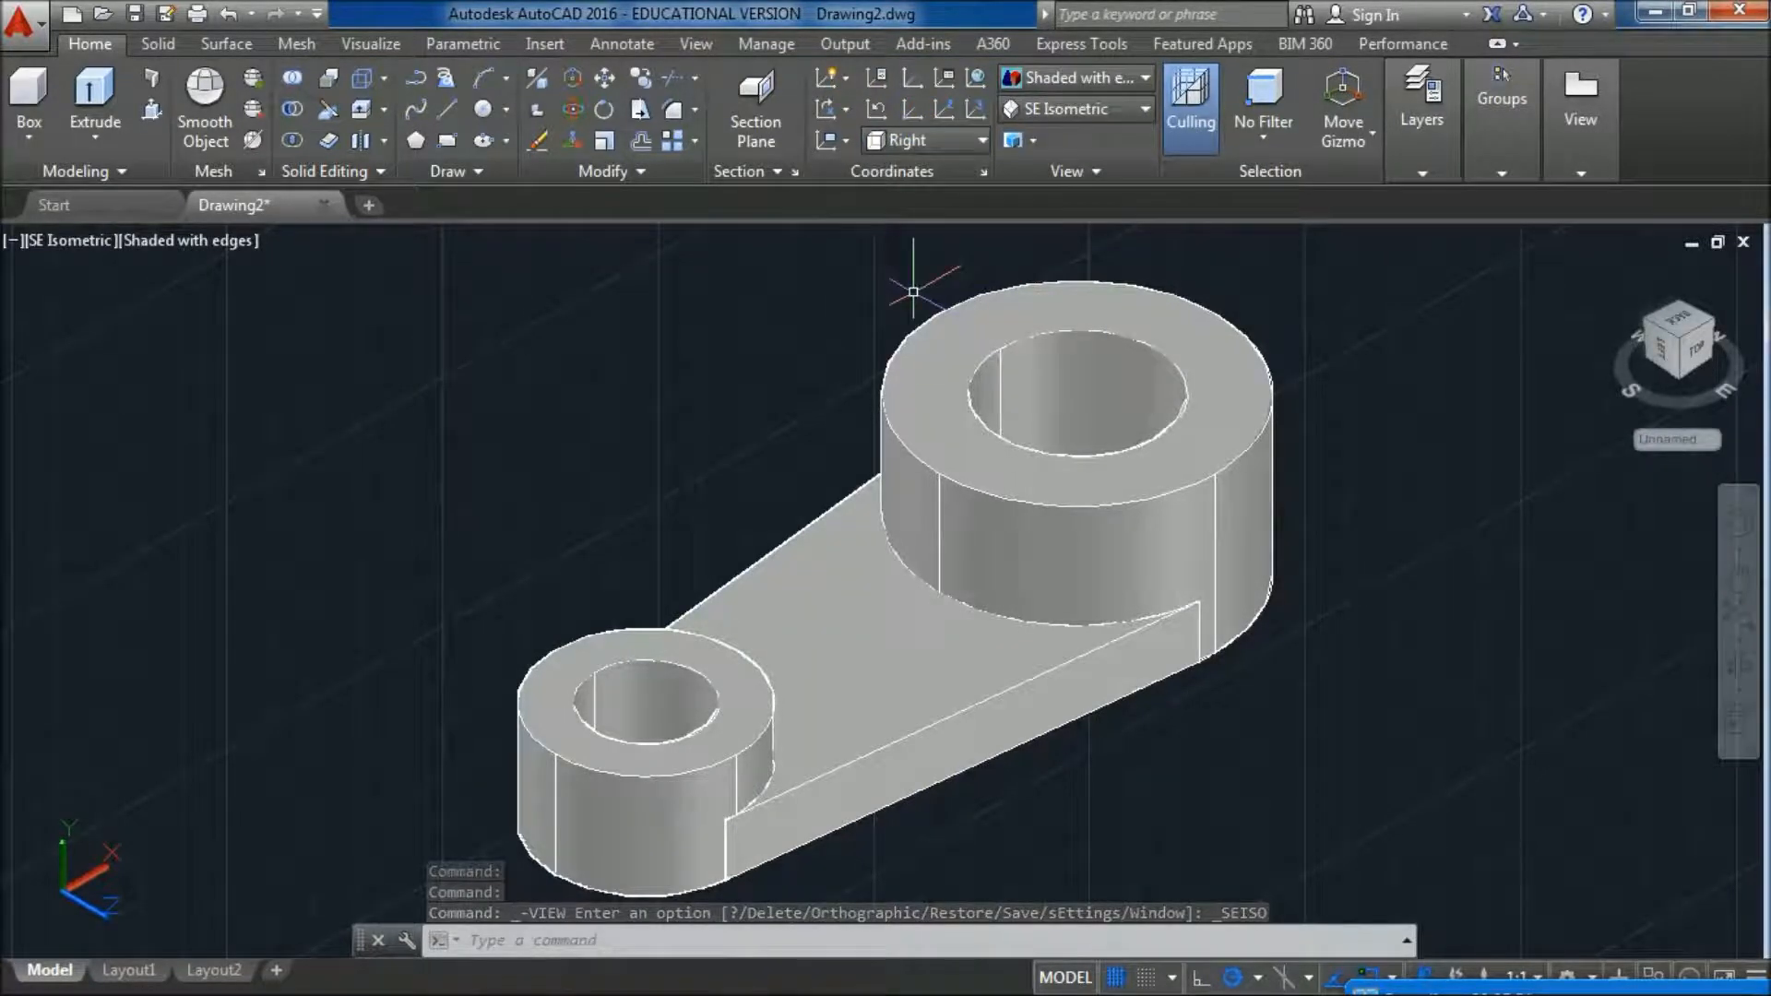
text(z)
key(Return)
text(a)
key(Return)
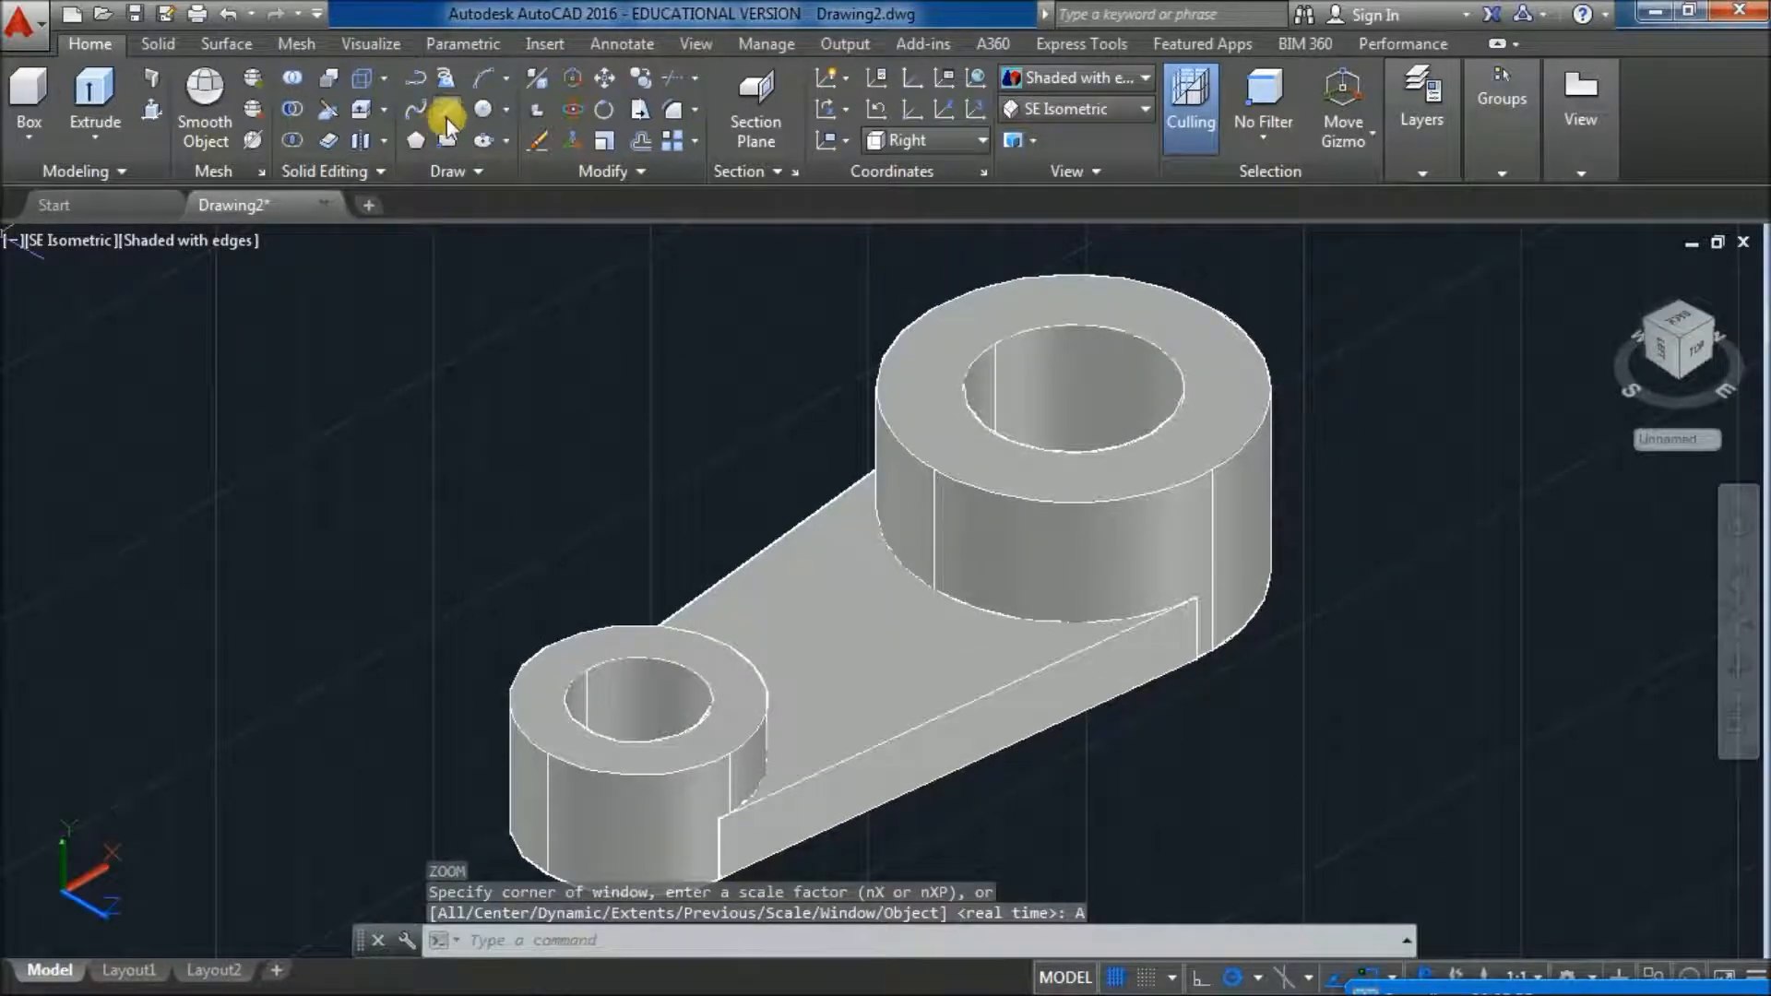
- Examine the rib between the two bosses and its dimensions in the reference picture
mouse_move(558, 995)
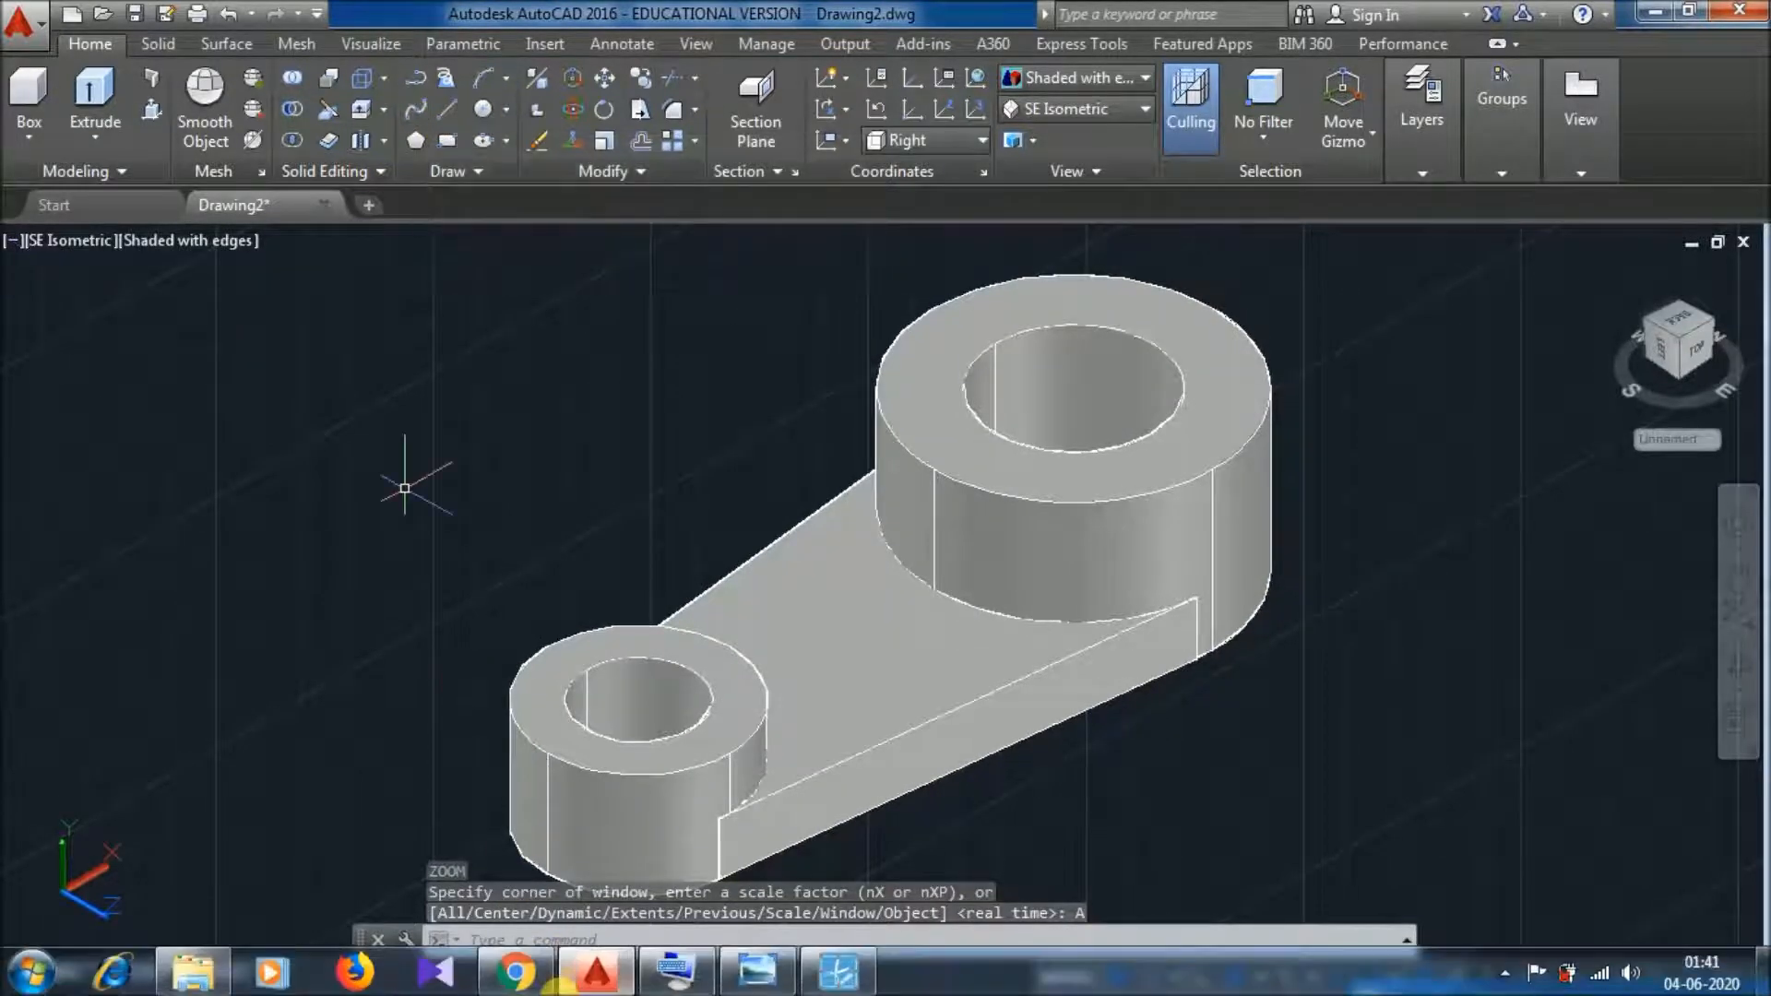
click(760, 974)
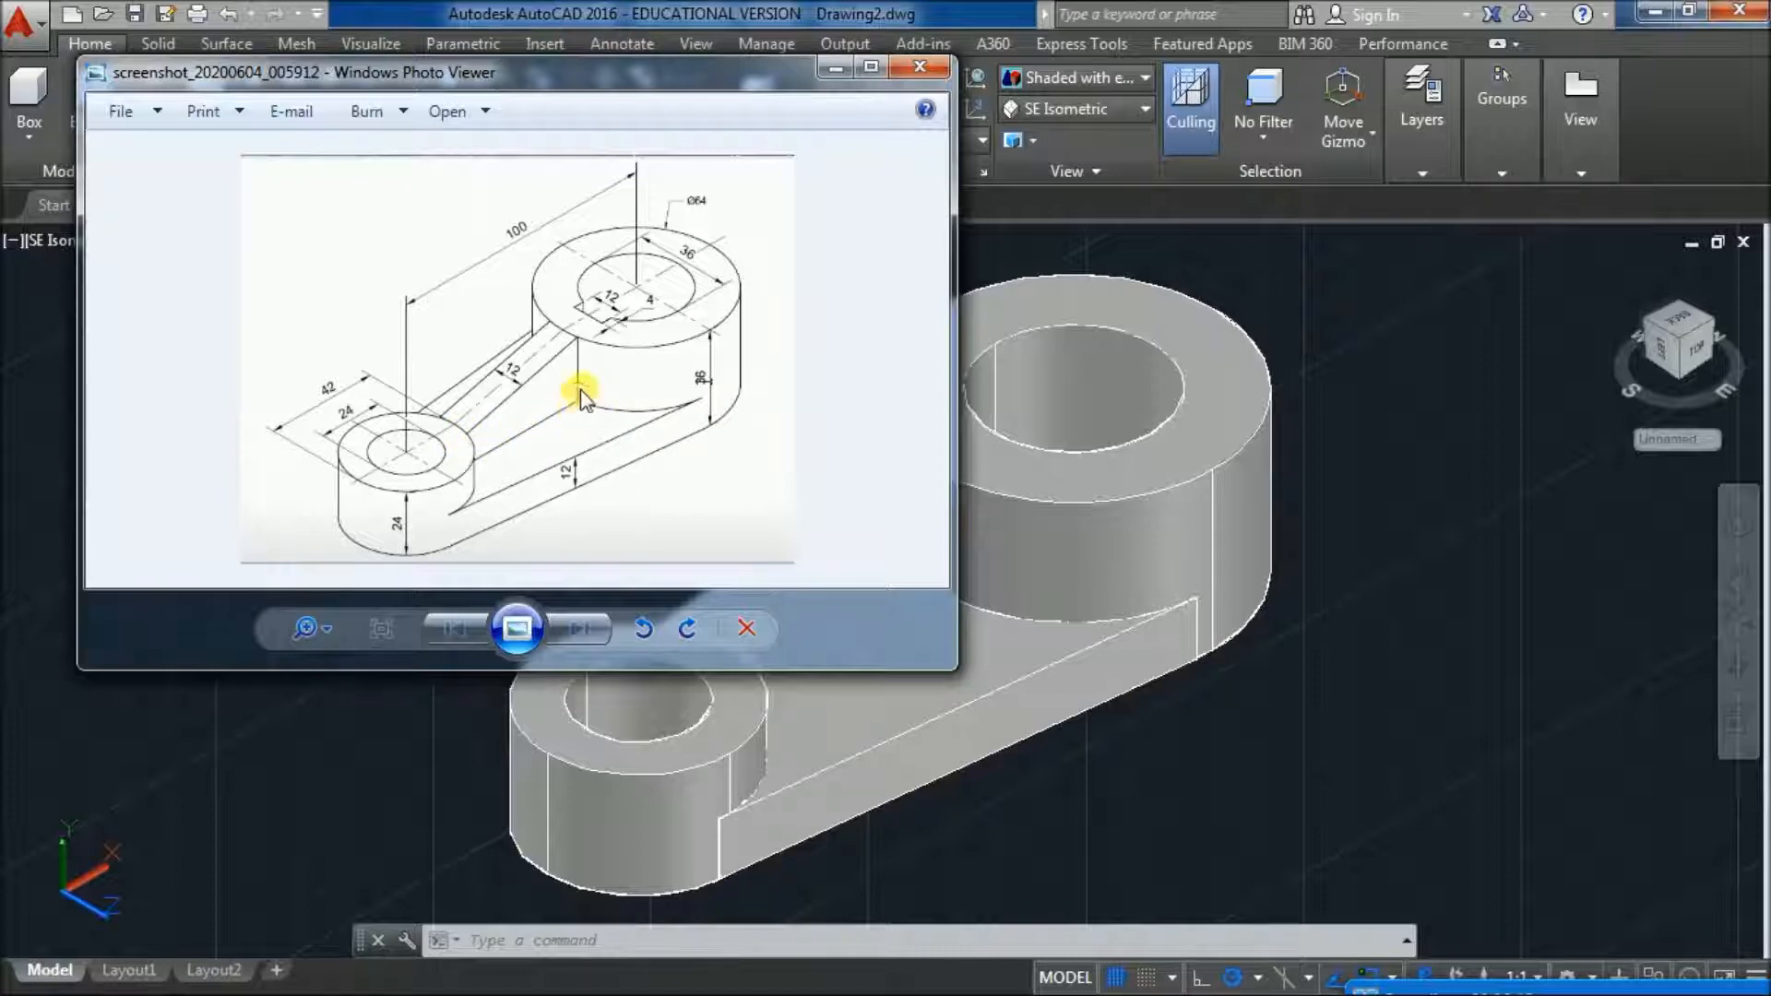
click(831, 69)
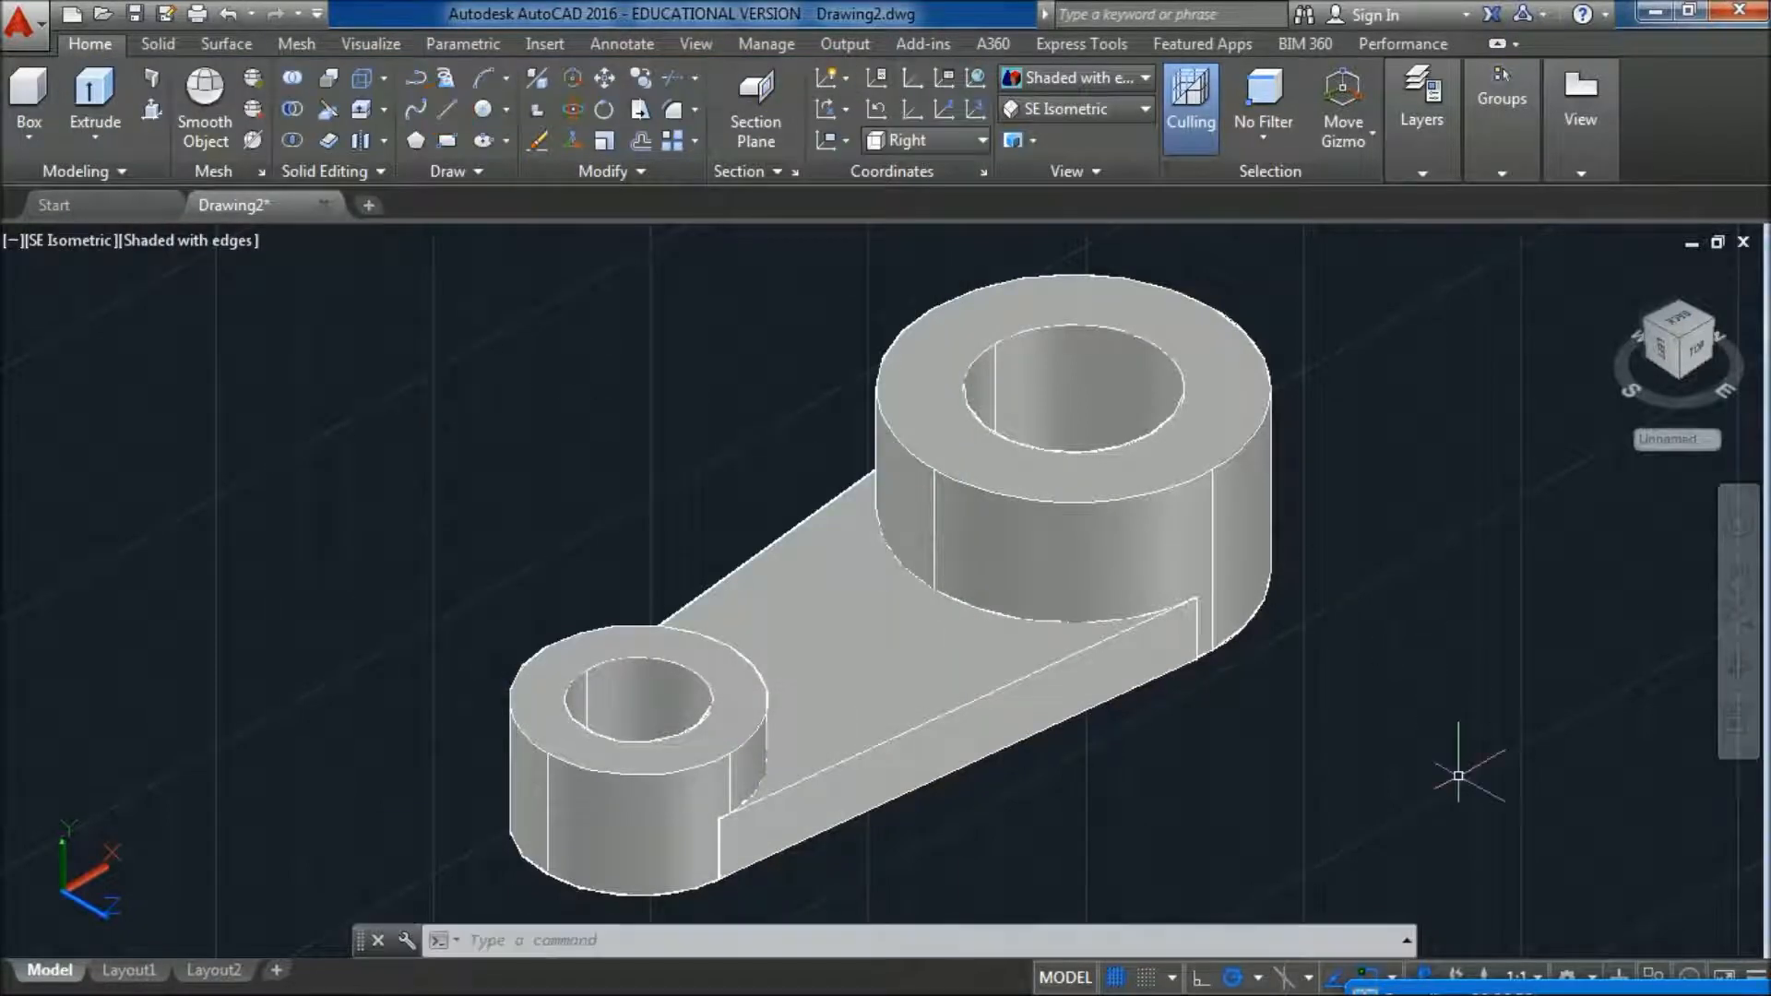
- Draw the closed rib profile beside the link with a 12 short side, a 47 base, a 24 tall side and a sloping line
click(1330, 732)
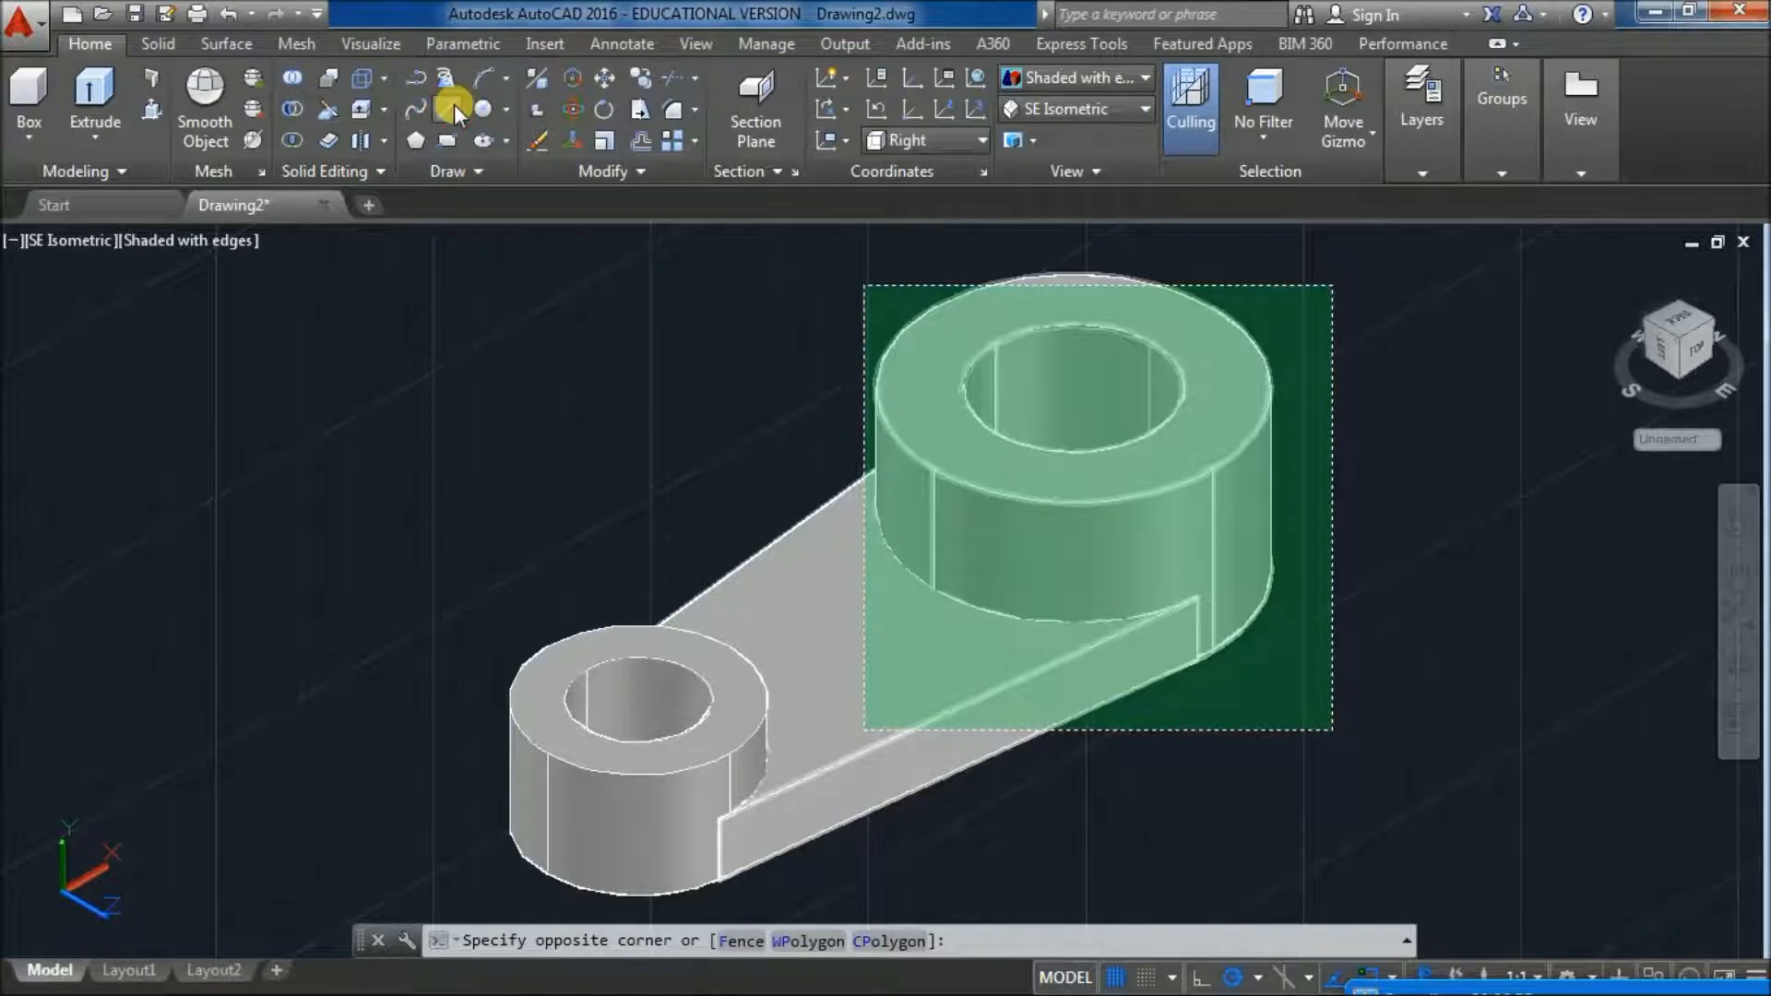
click(446, 109)
click(1343, 638)
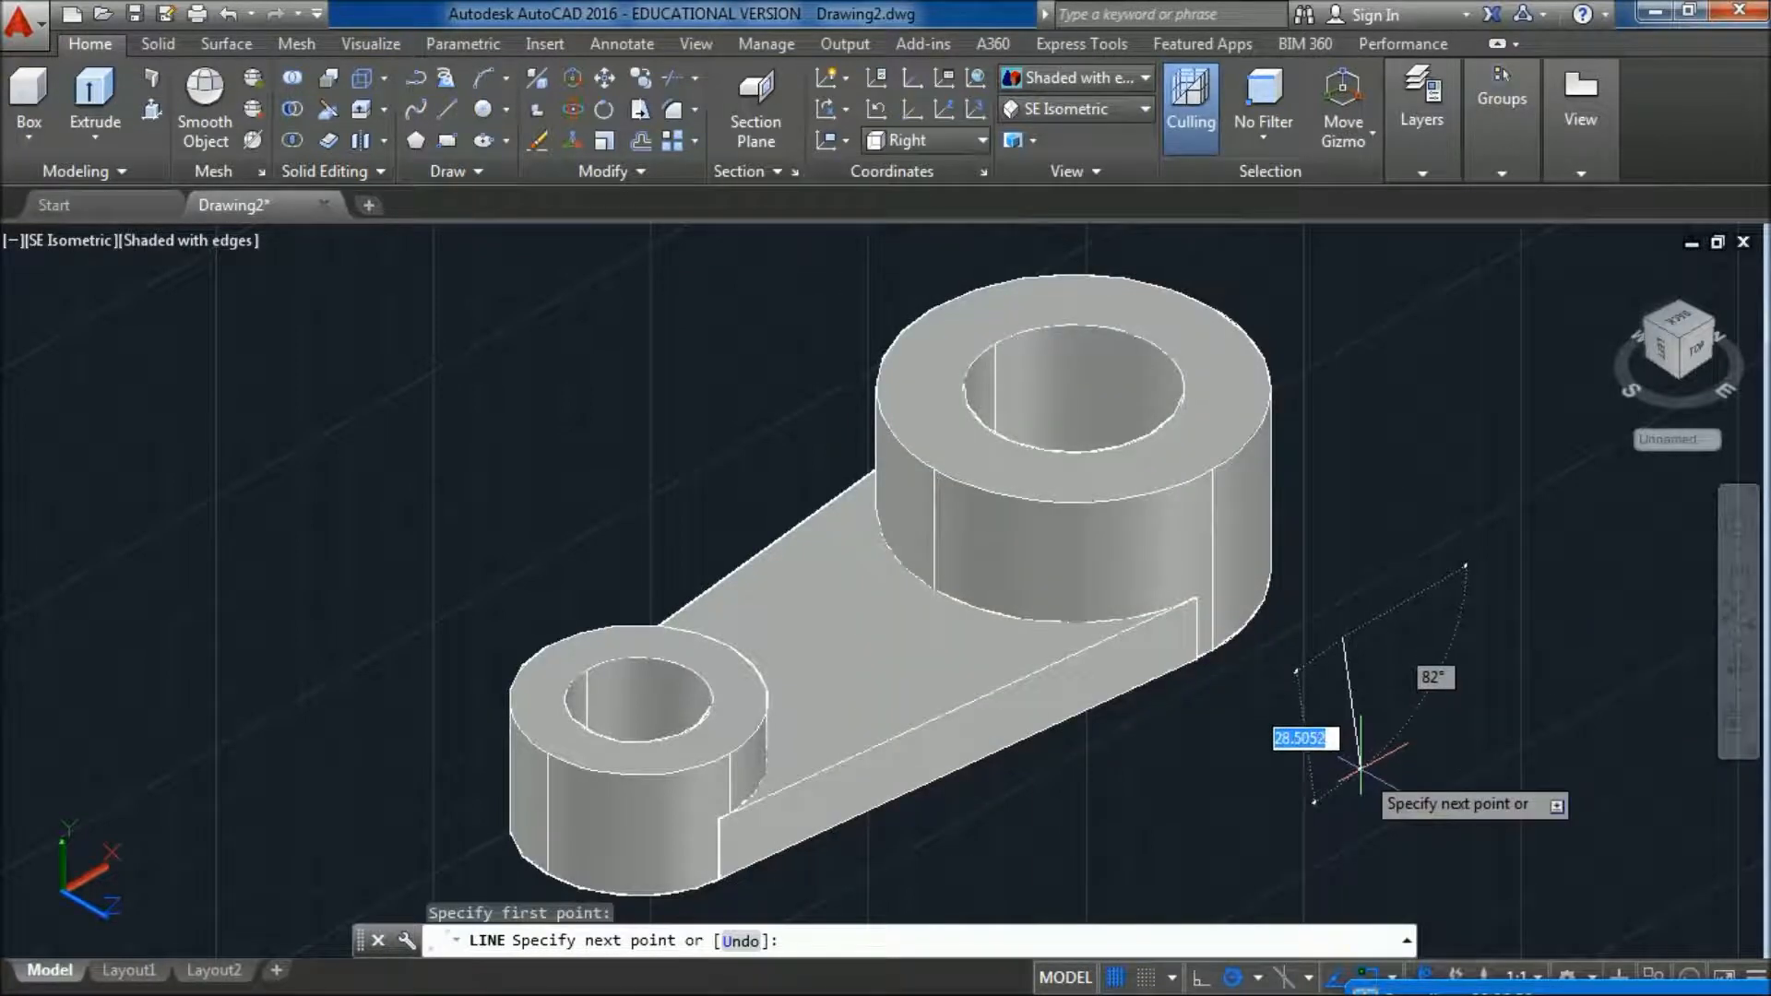
text(12)
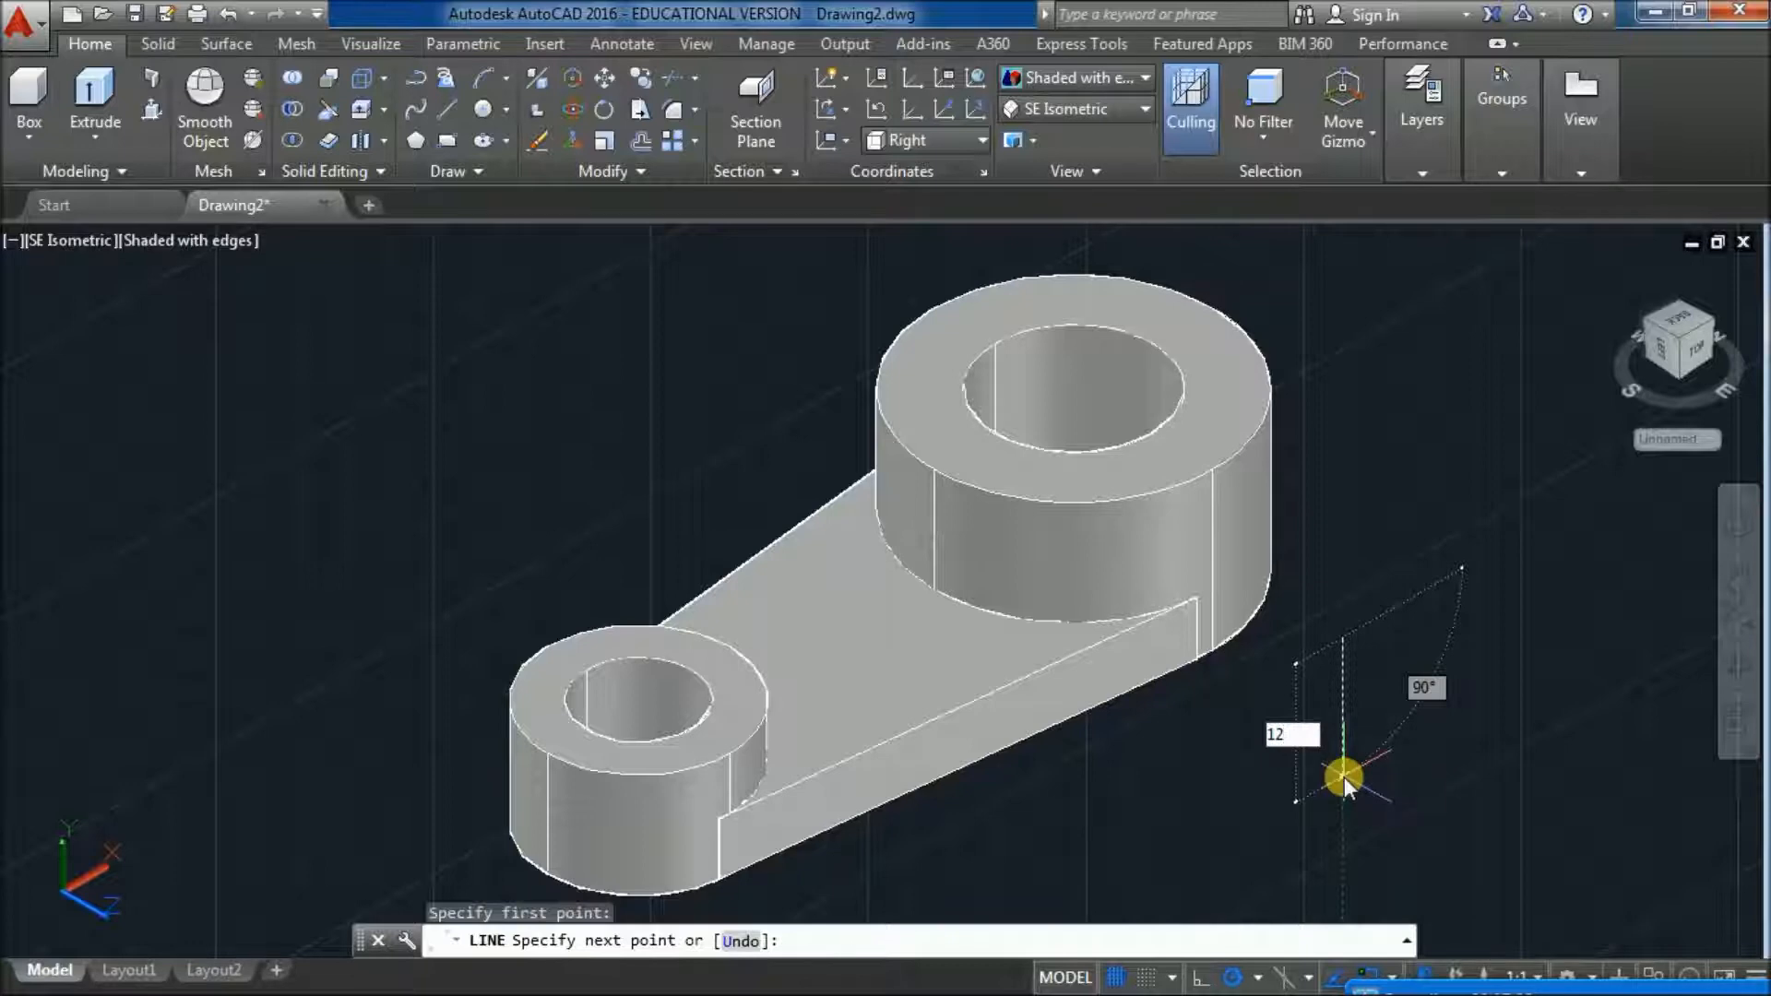
key(Return)
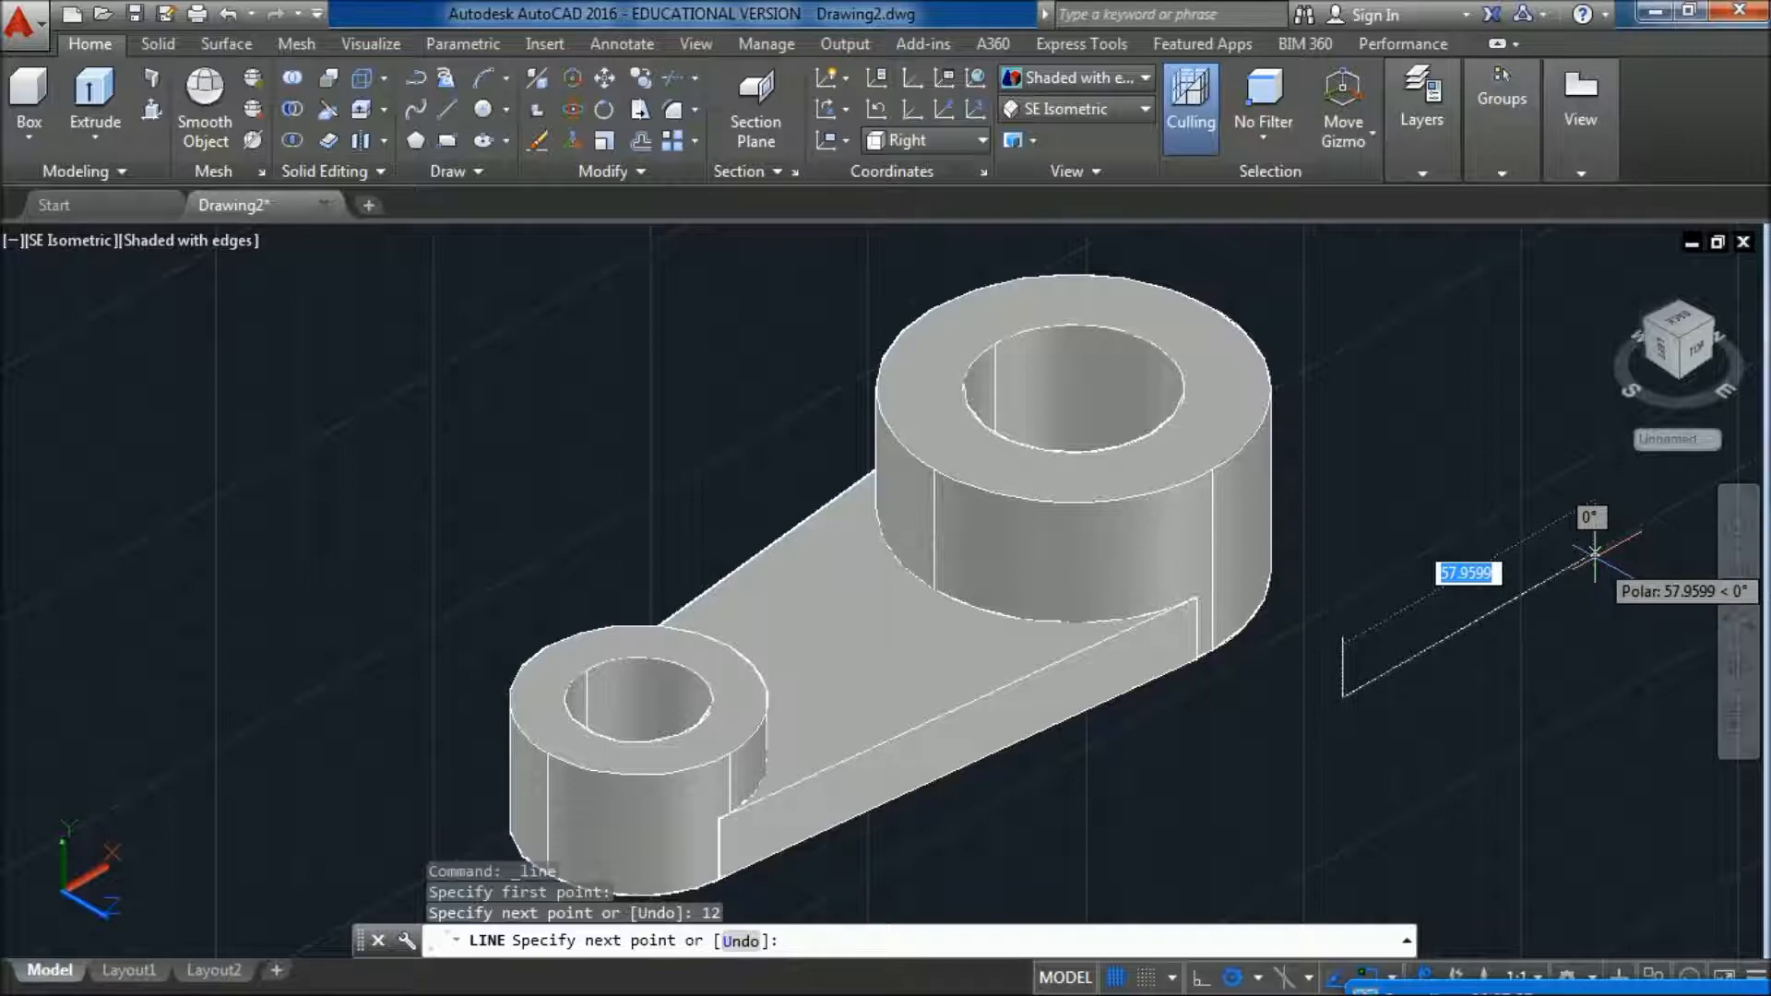
text(47)
key(Return)
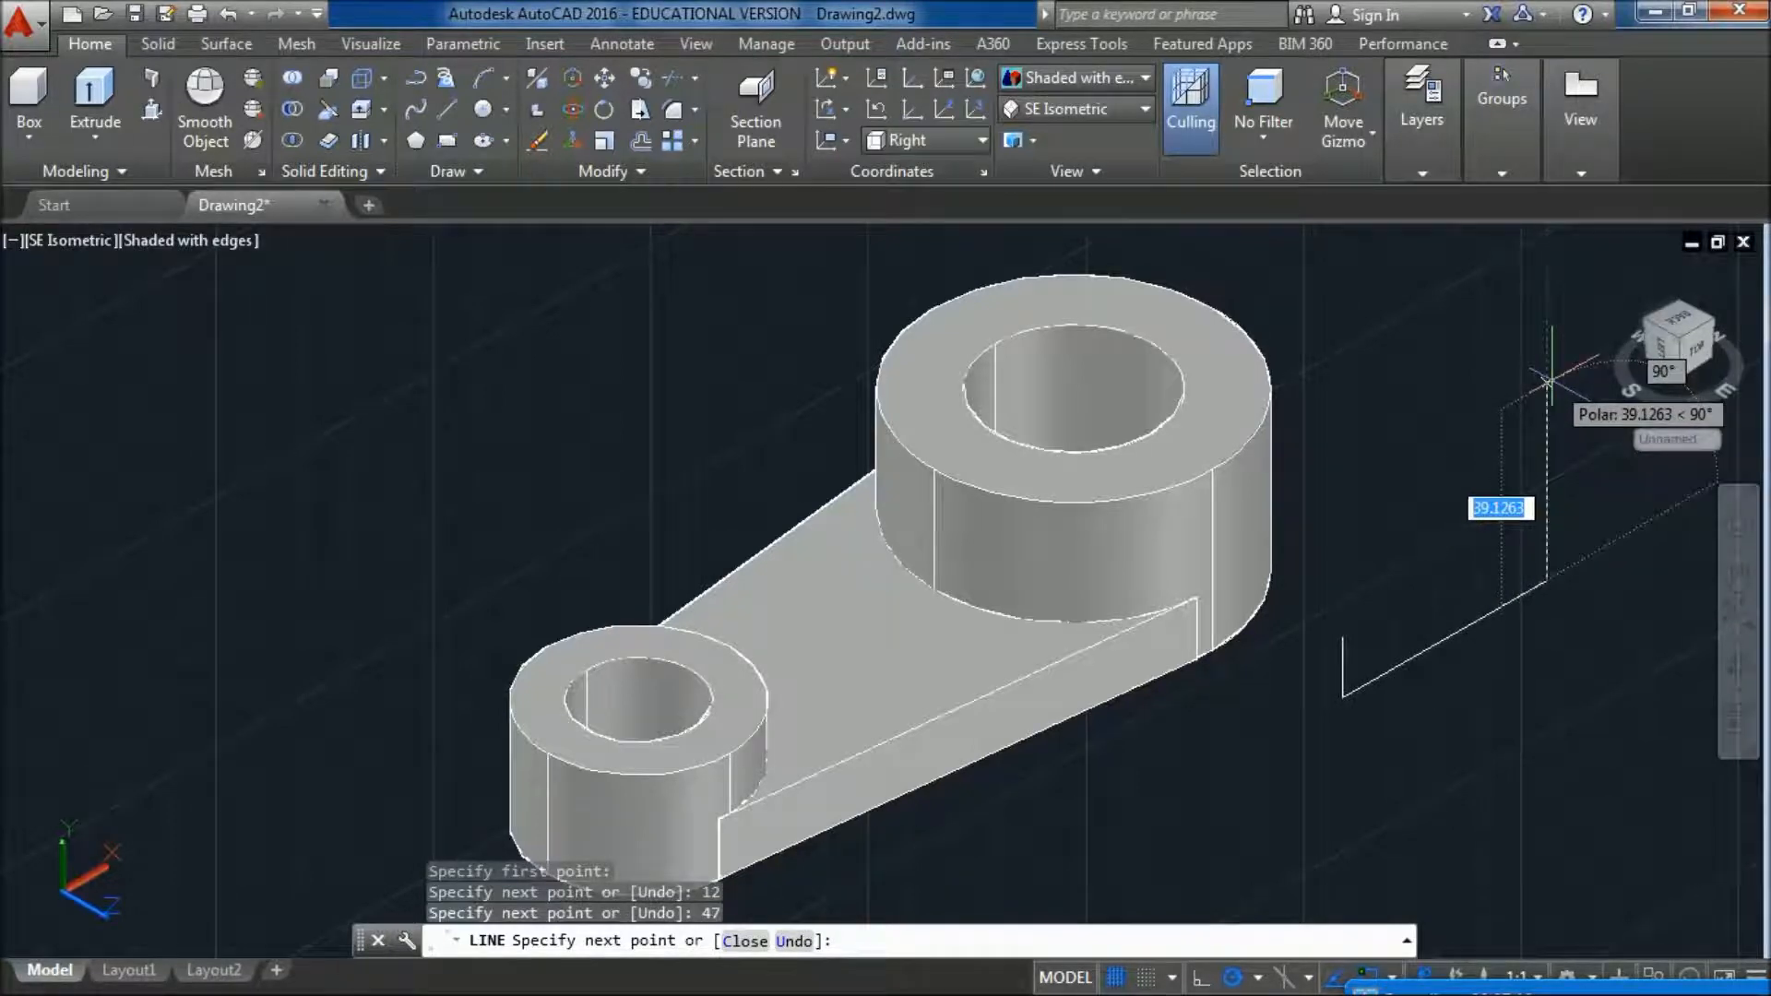
text(24)
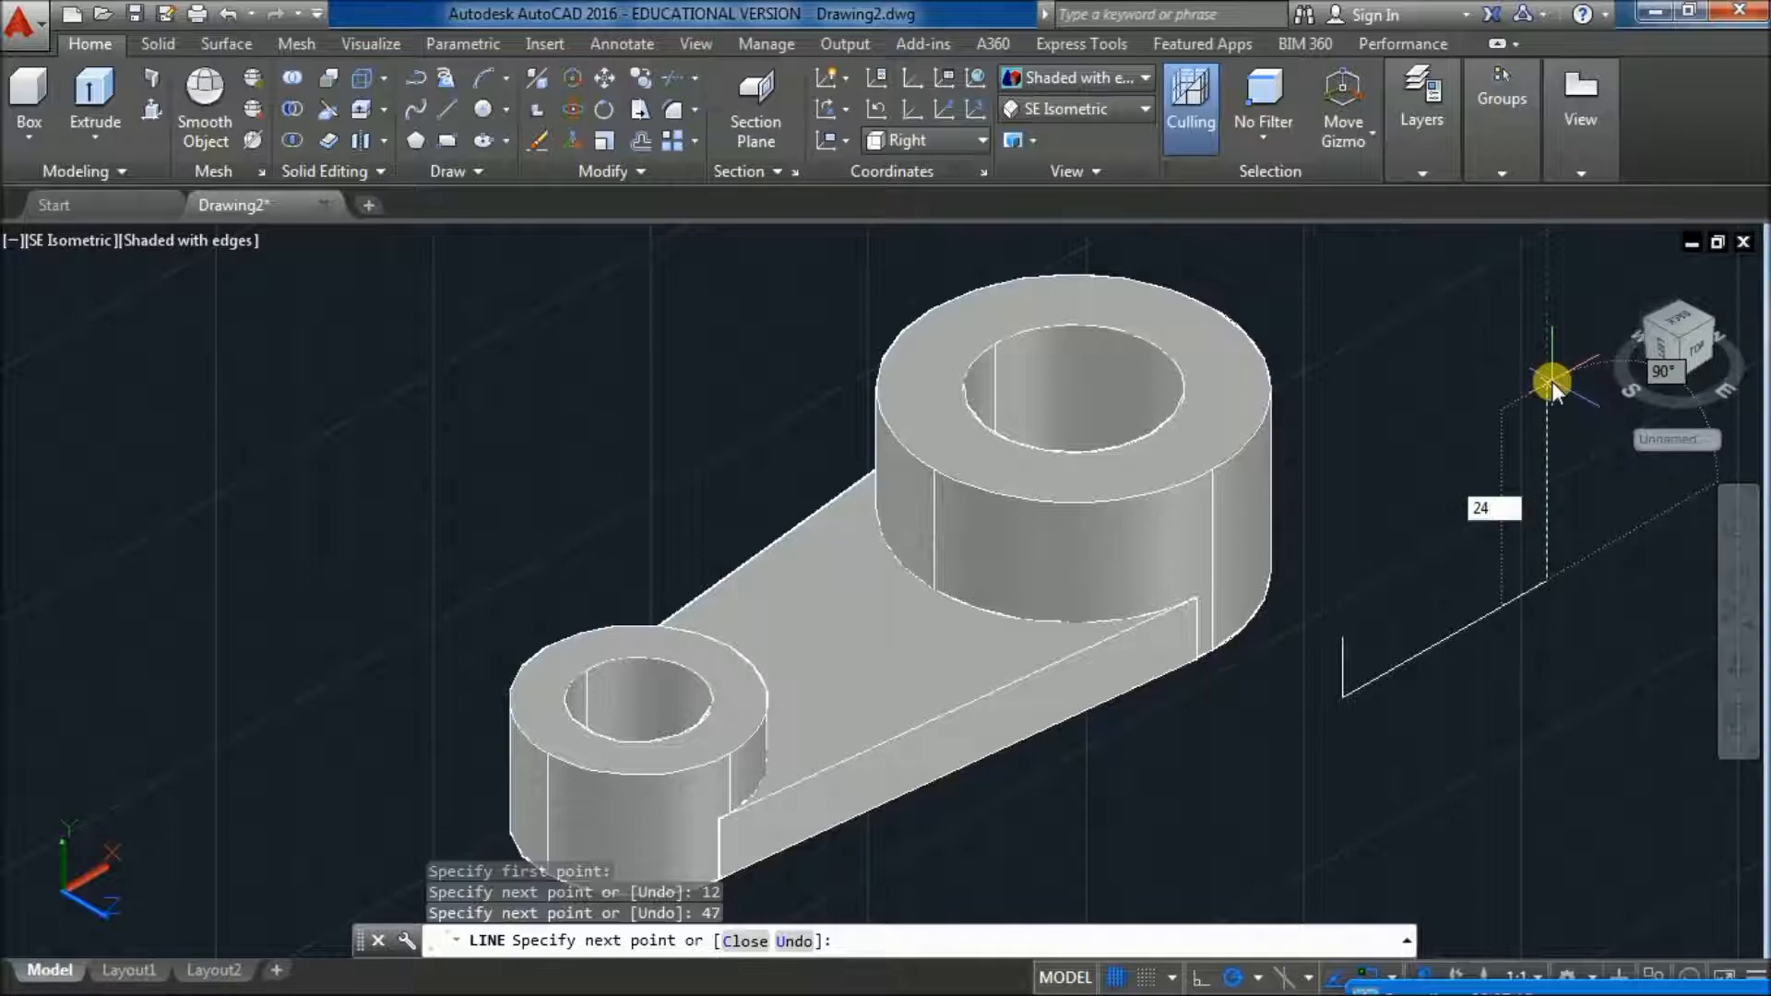
key(Return)
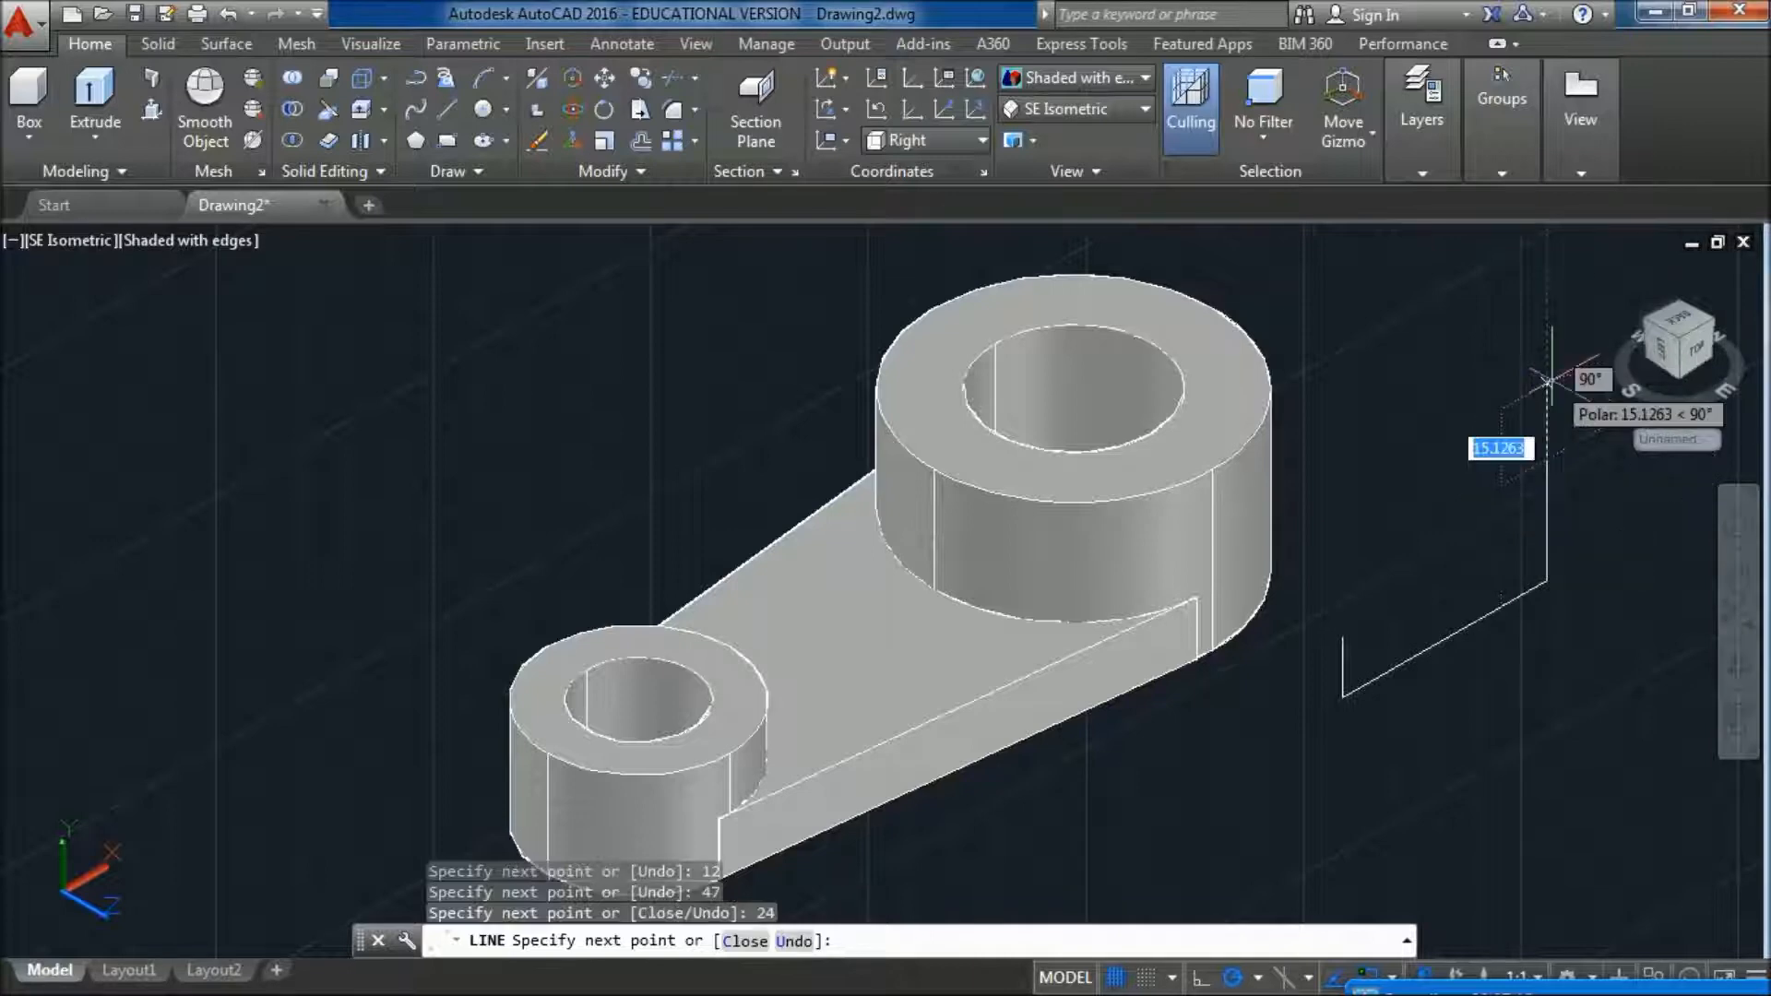
click(1345, 636)
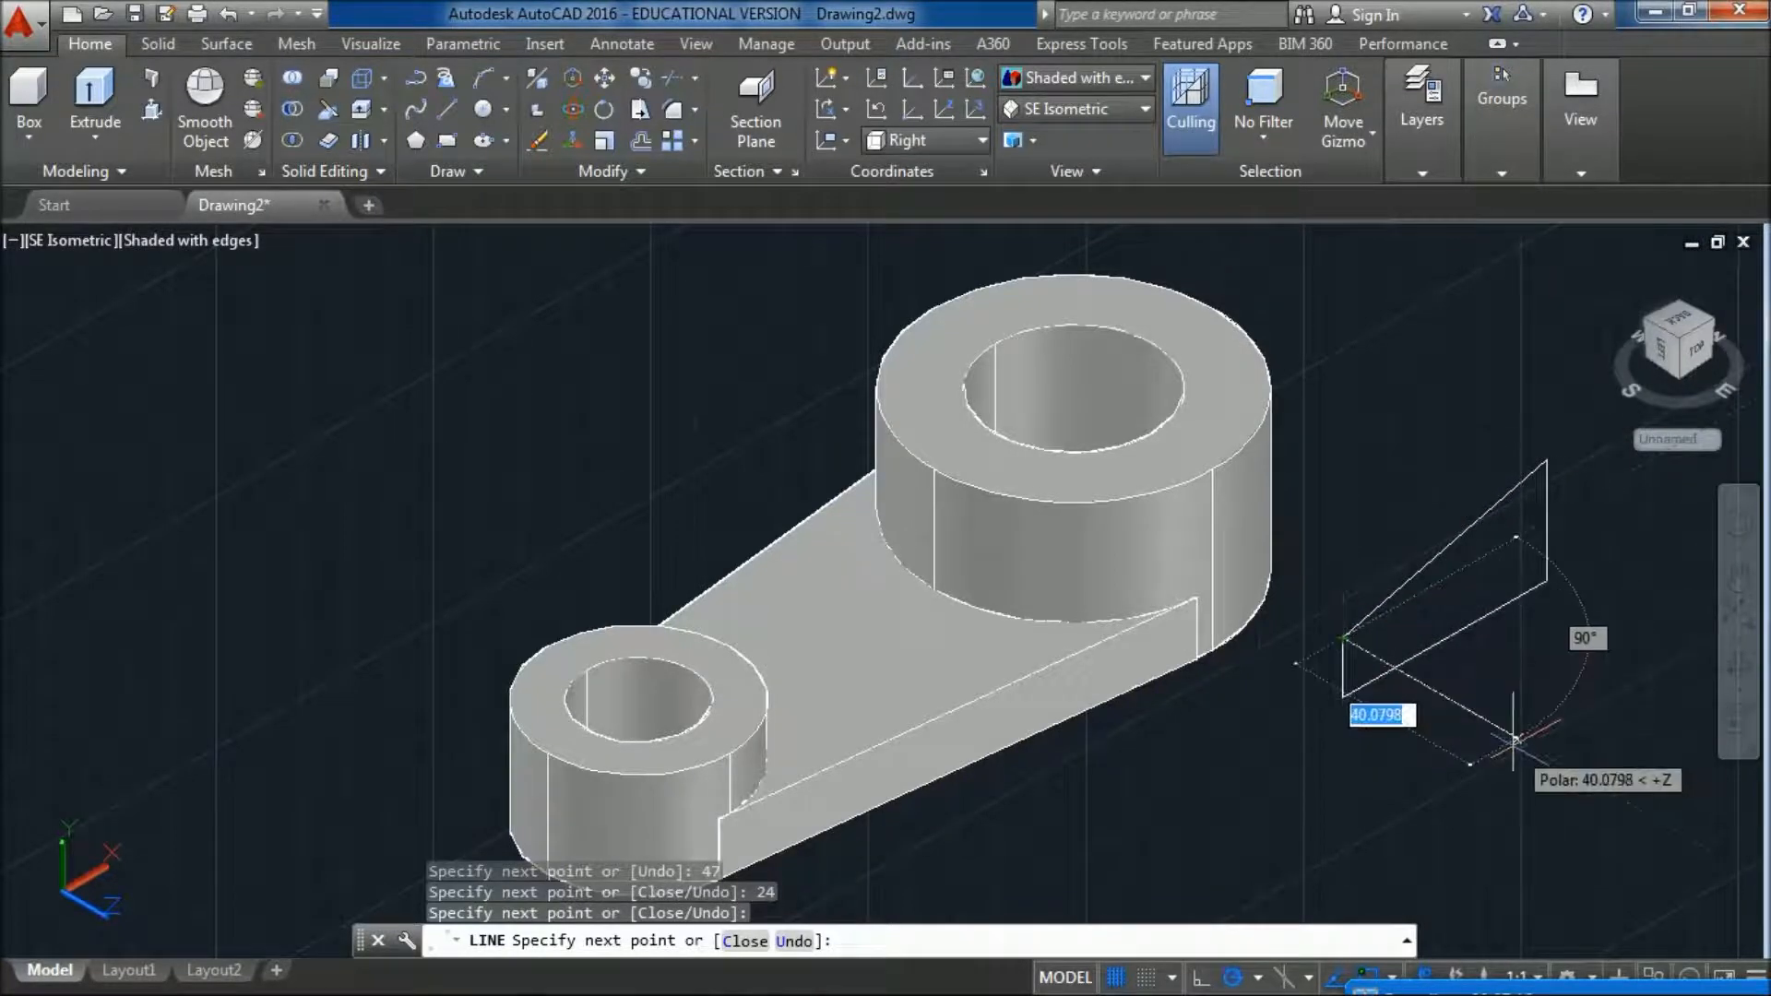
key(Return)
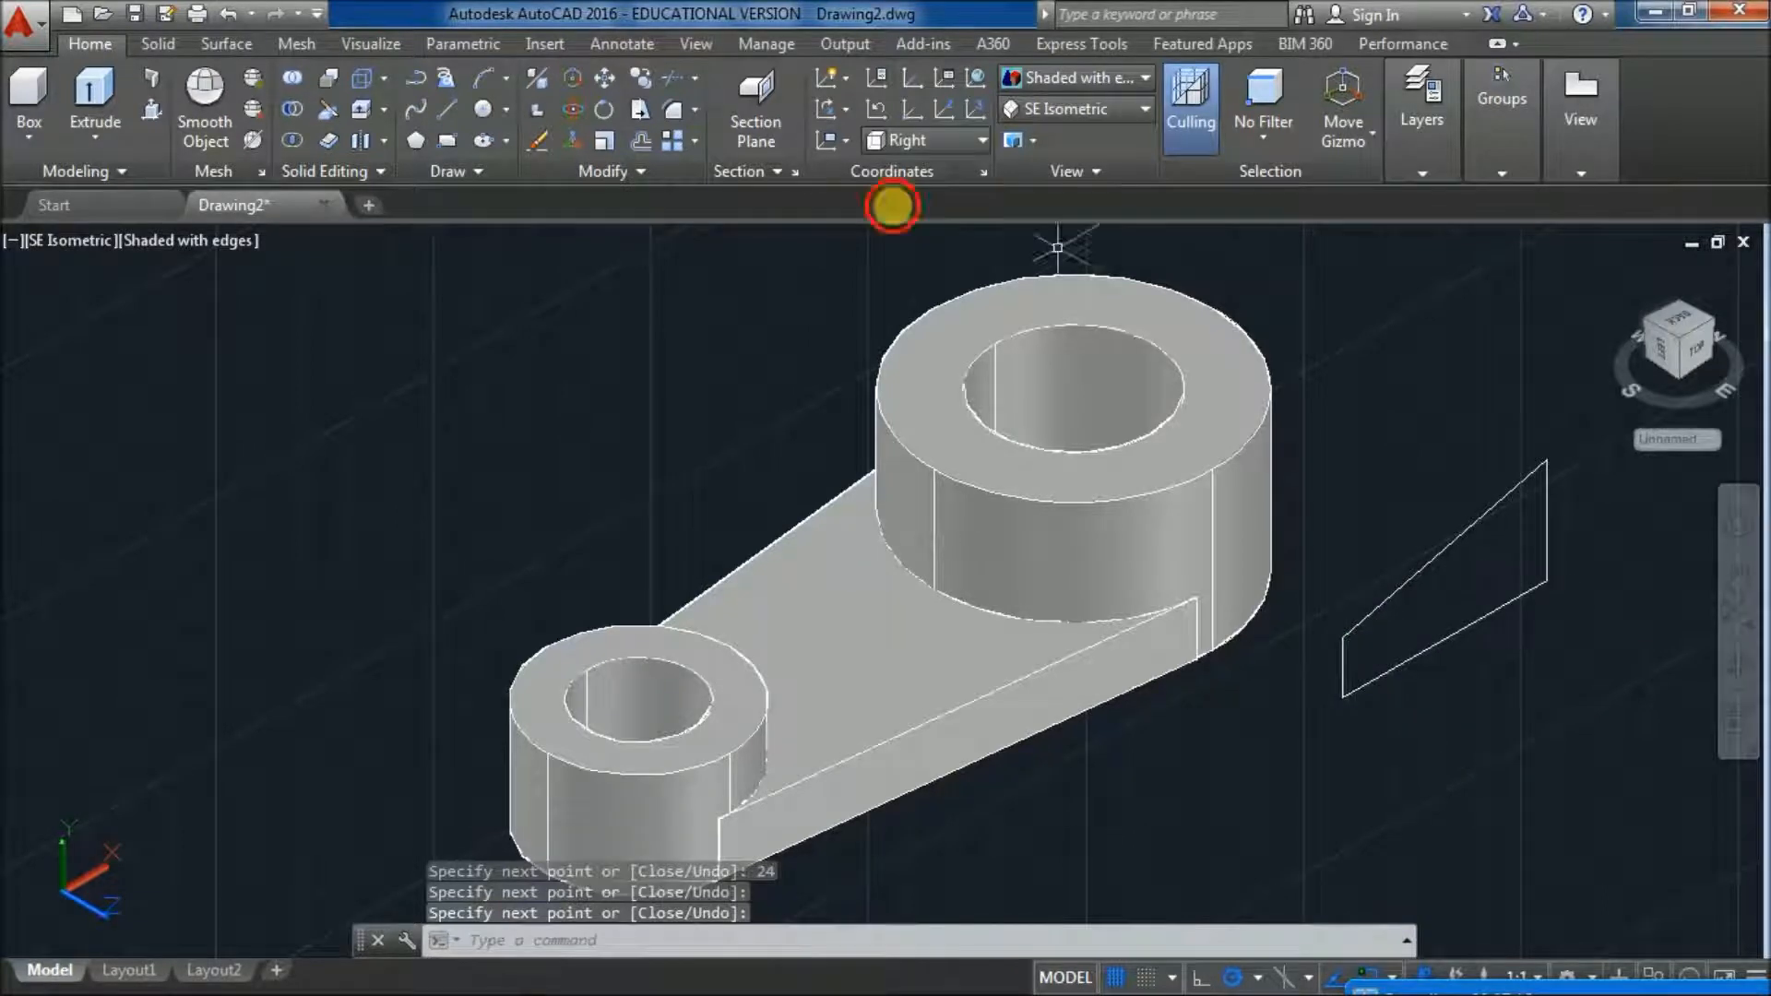
- Presspull the closed rib profile to a thickness of 12
click(152, 108)
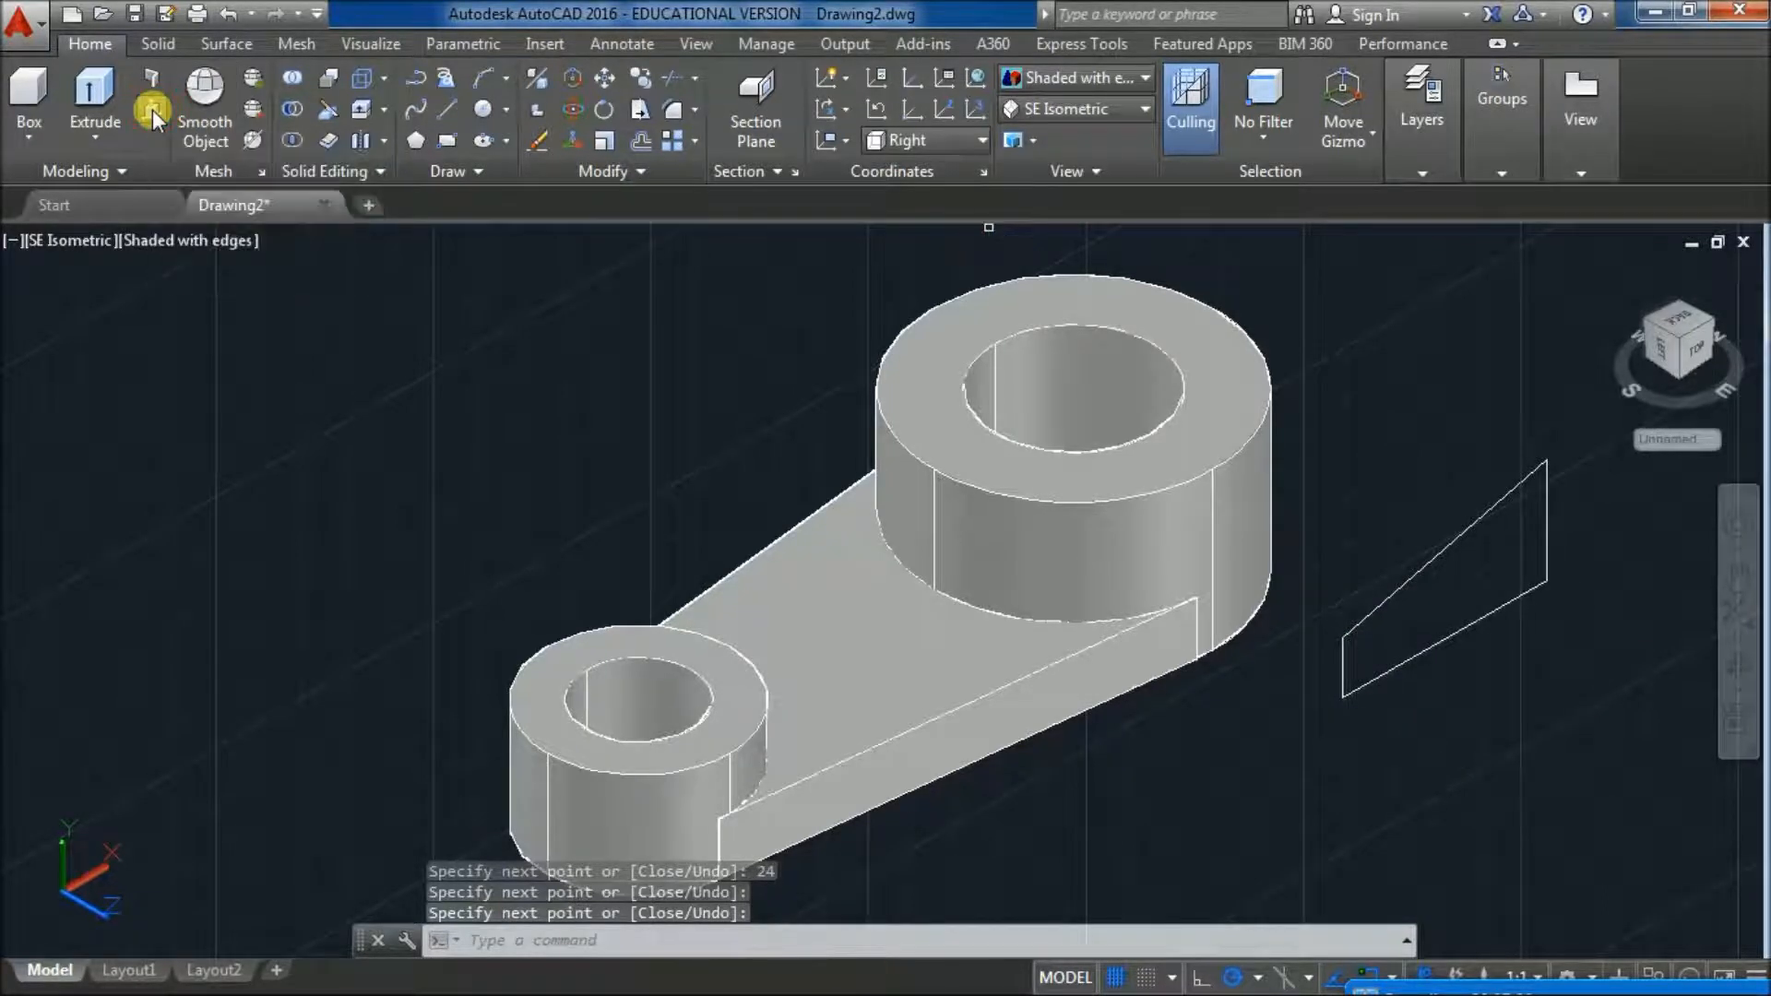
click(1450, 621)
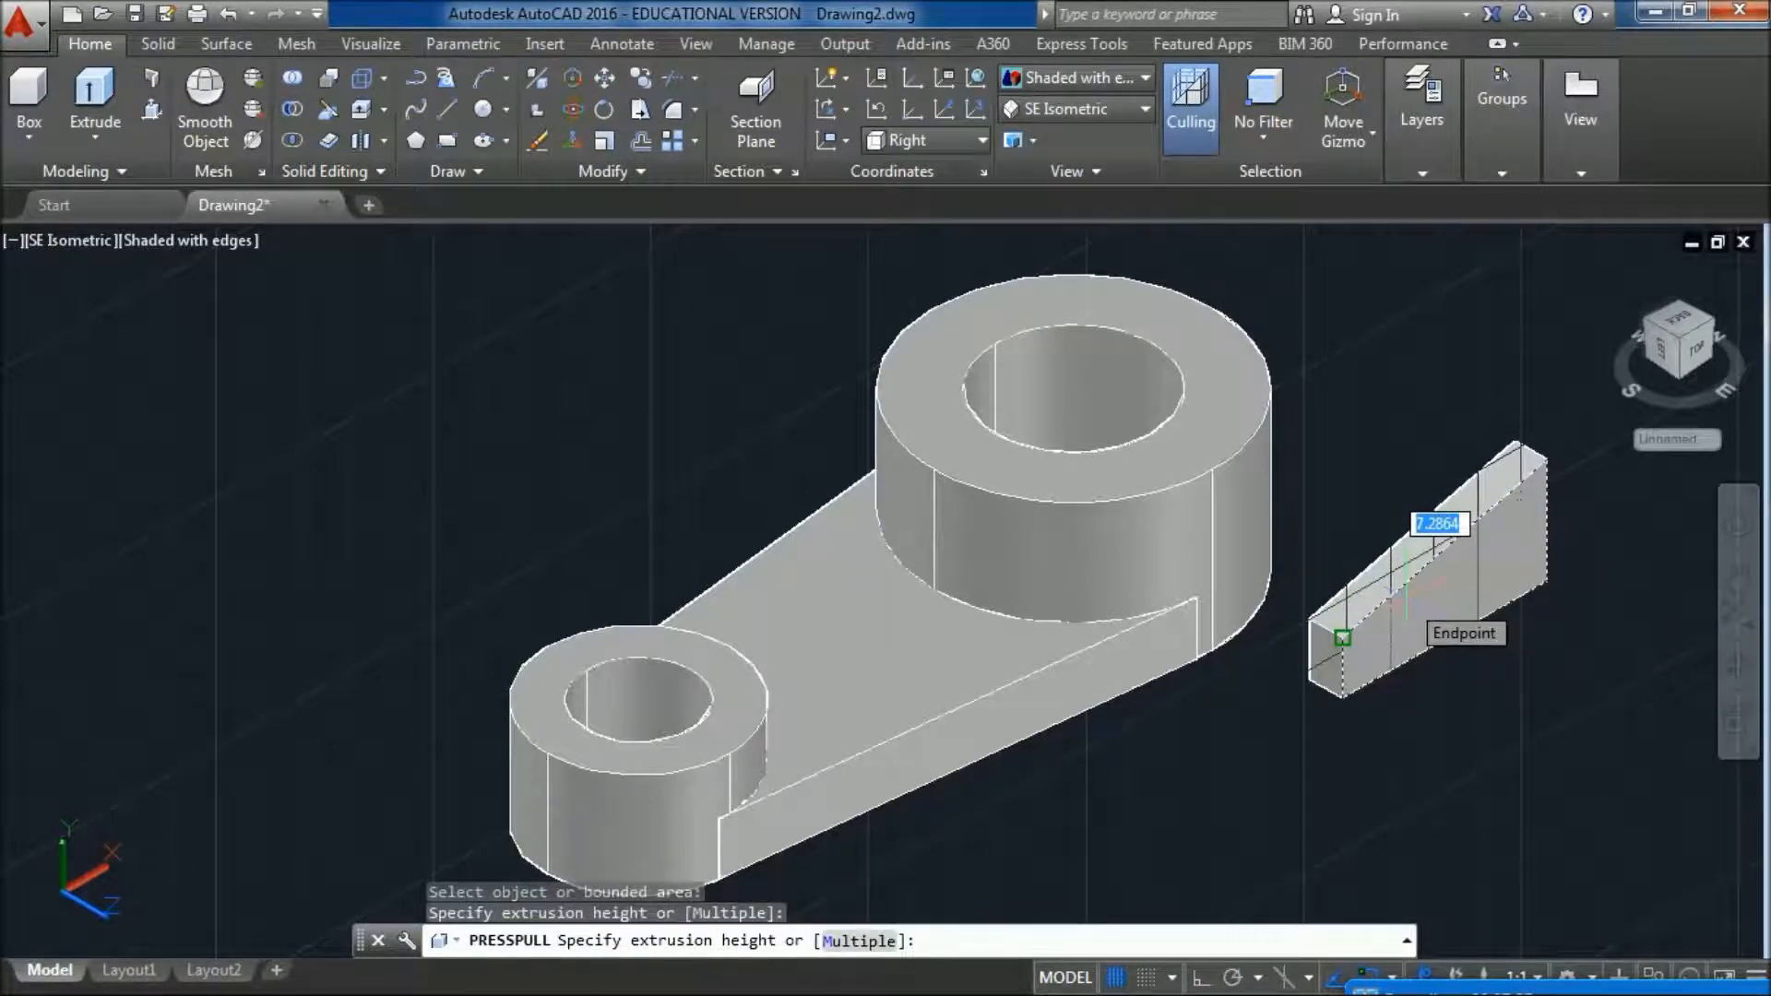
text(12)
key(Return)
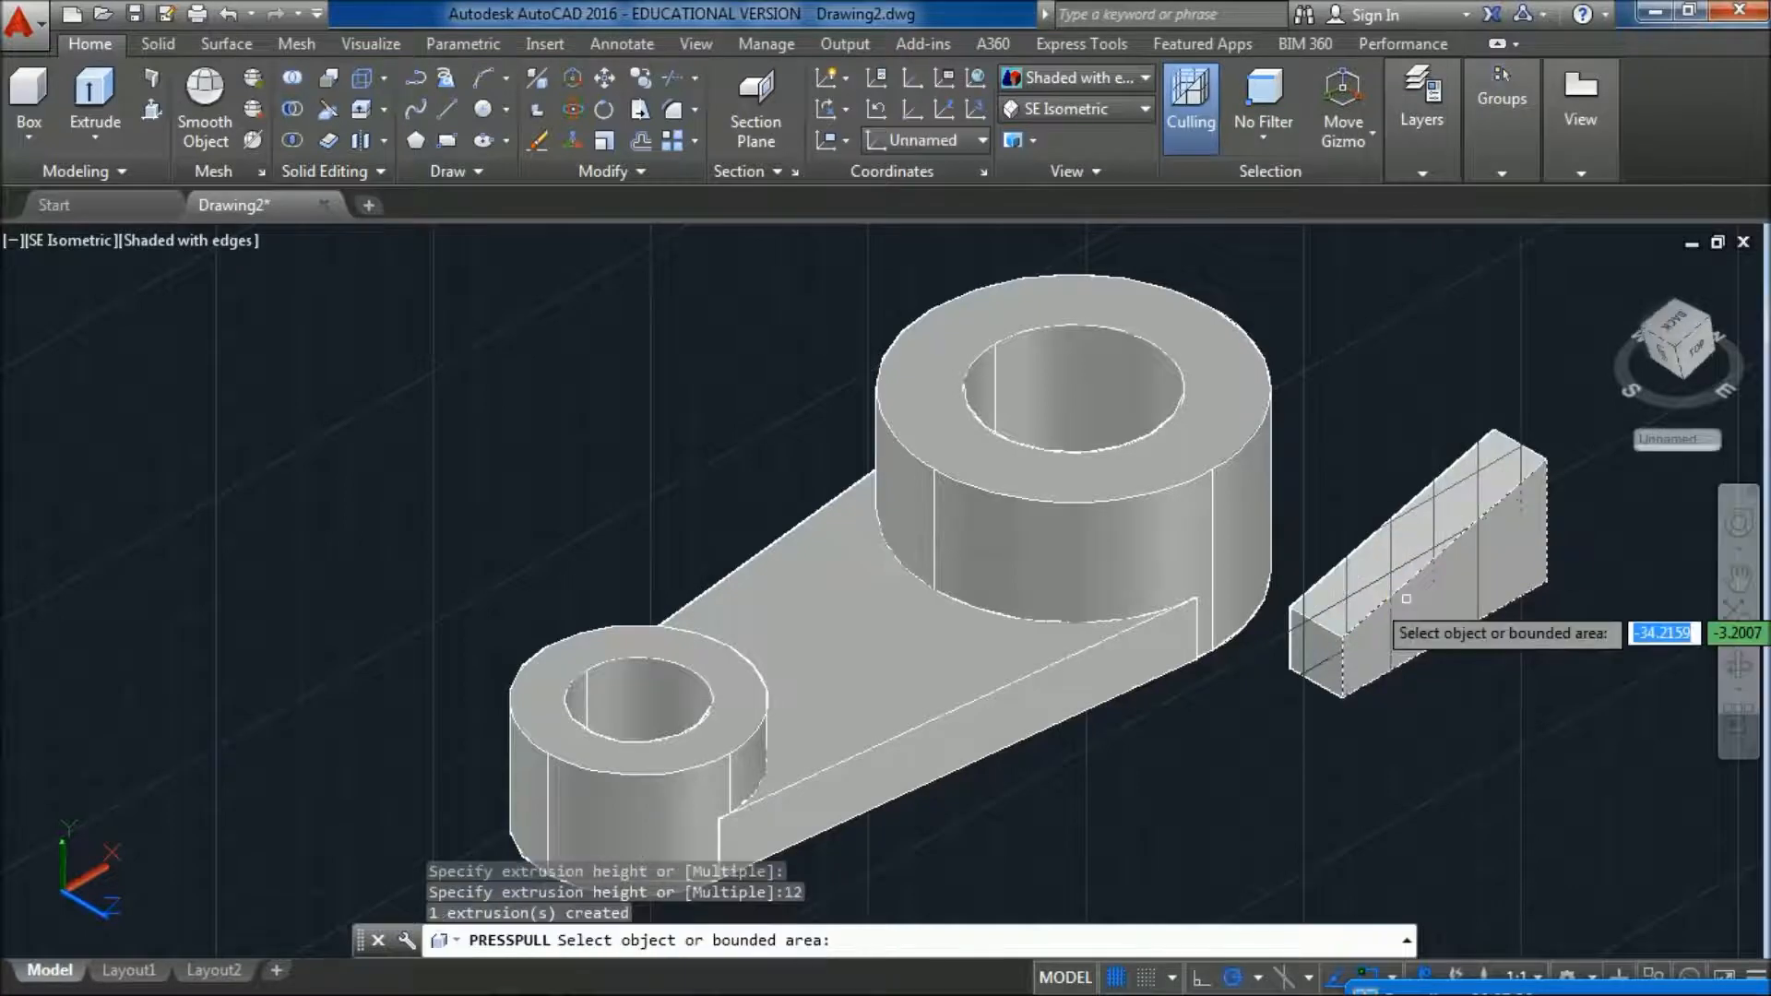
key(Return)
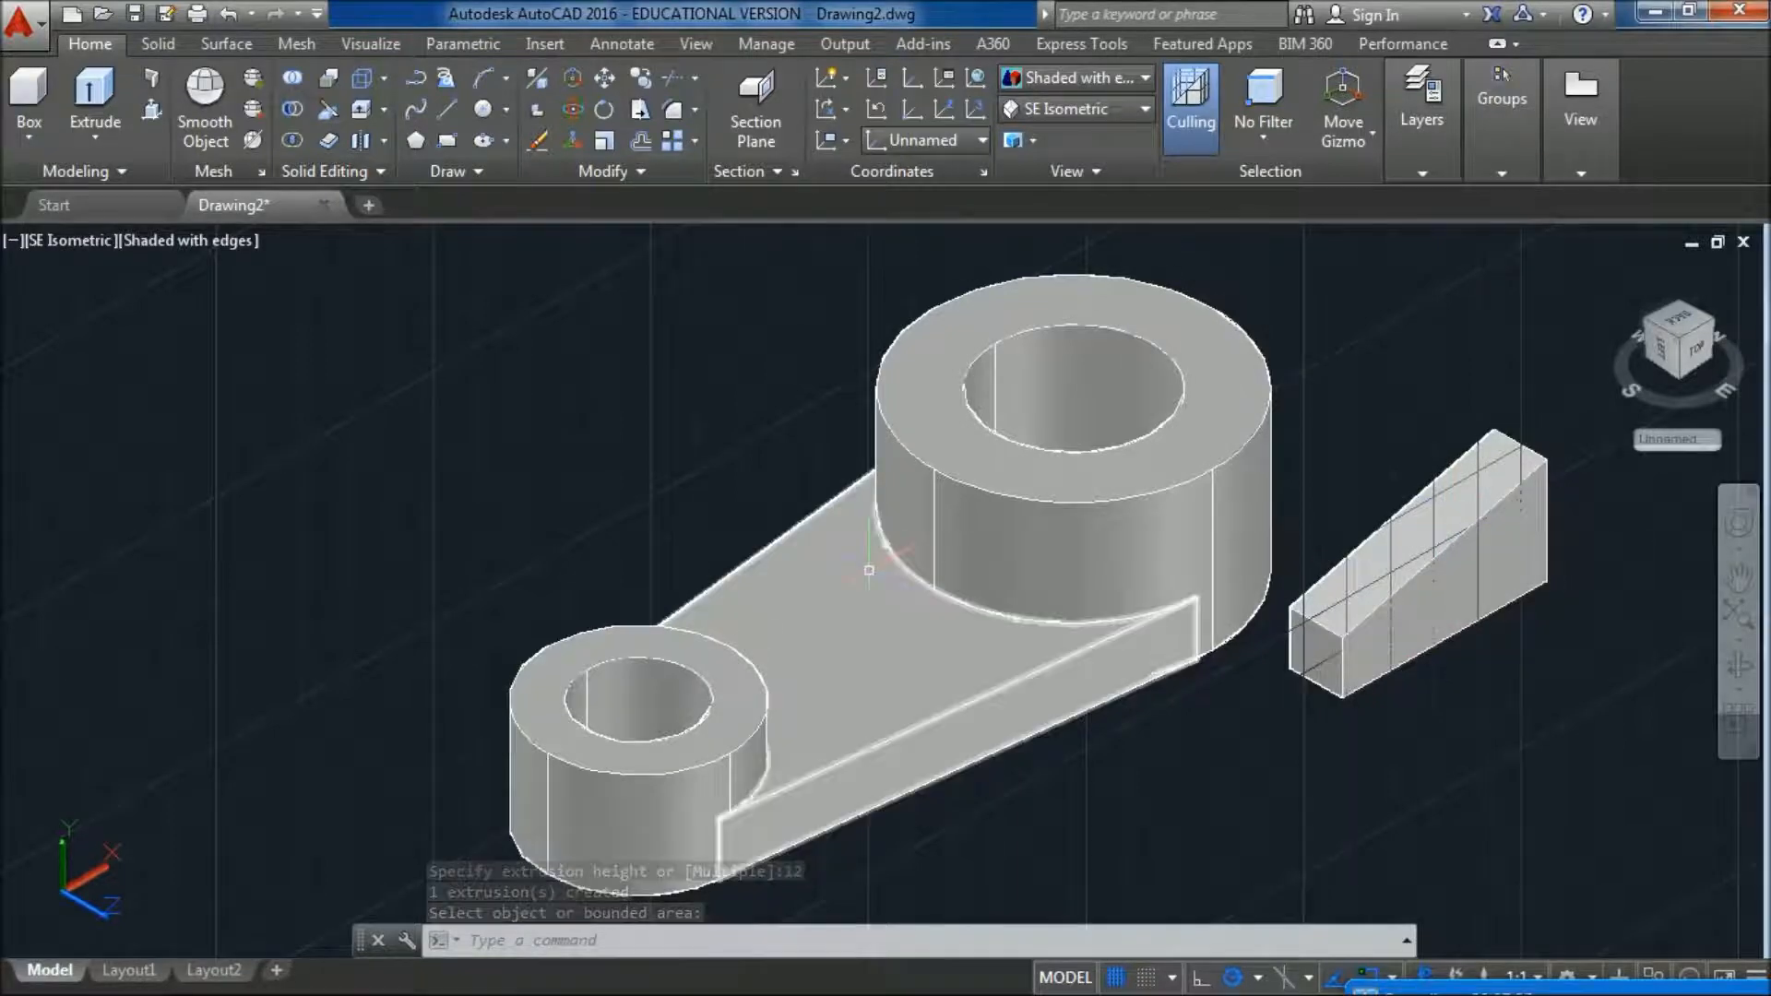
- Move the rib solid from the midpoint of its tall end's upper edge to the quadrant of the large boss's top outer edge
click(601, 79)
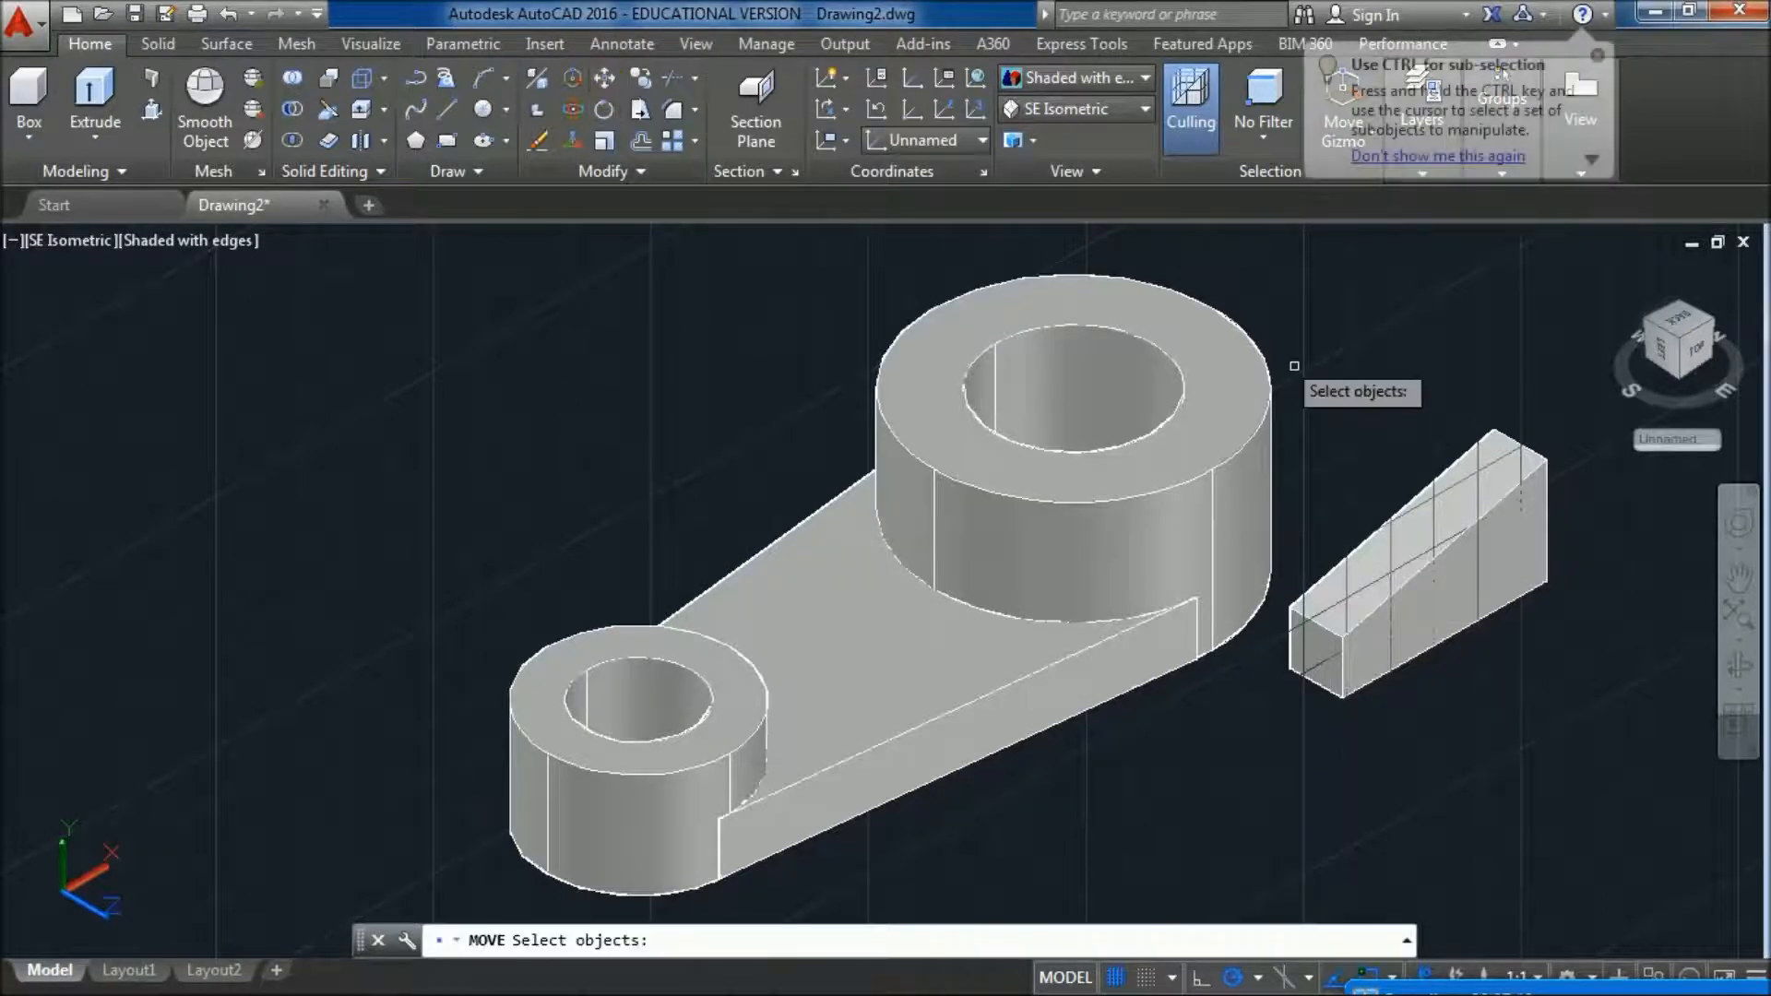
click(1404, 556)
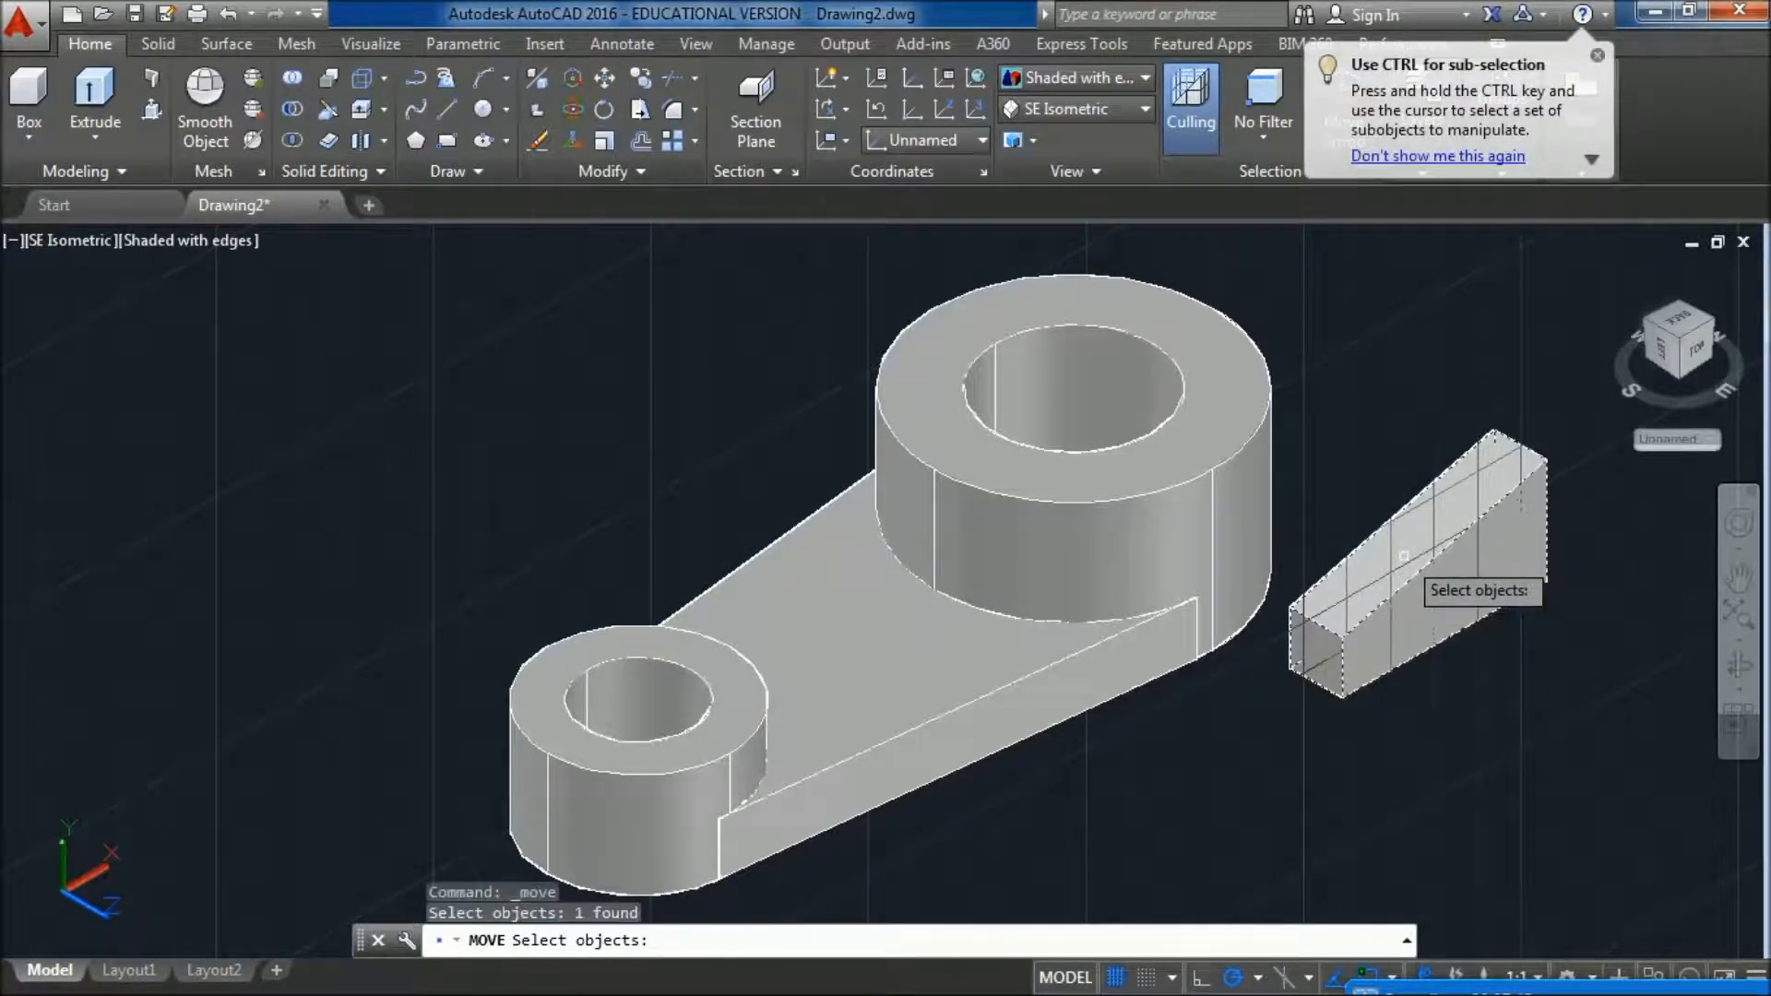
key(Return)
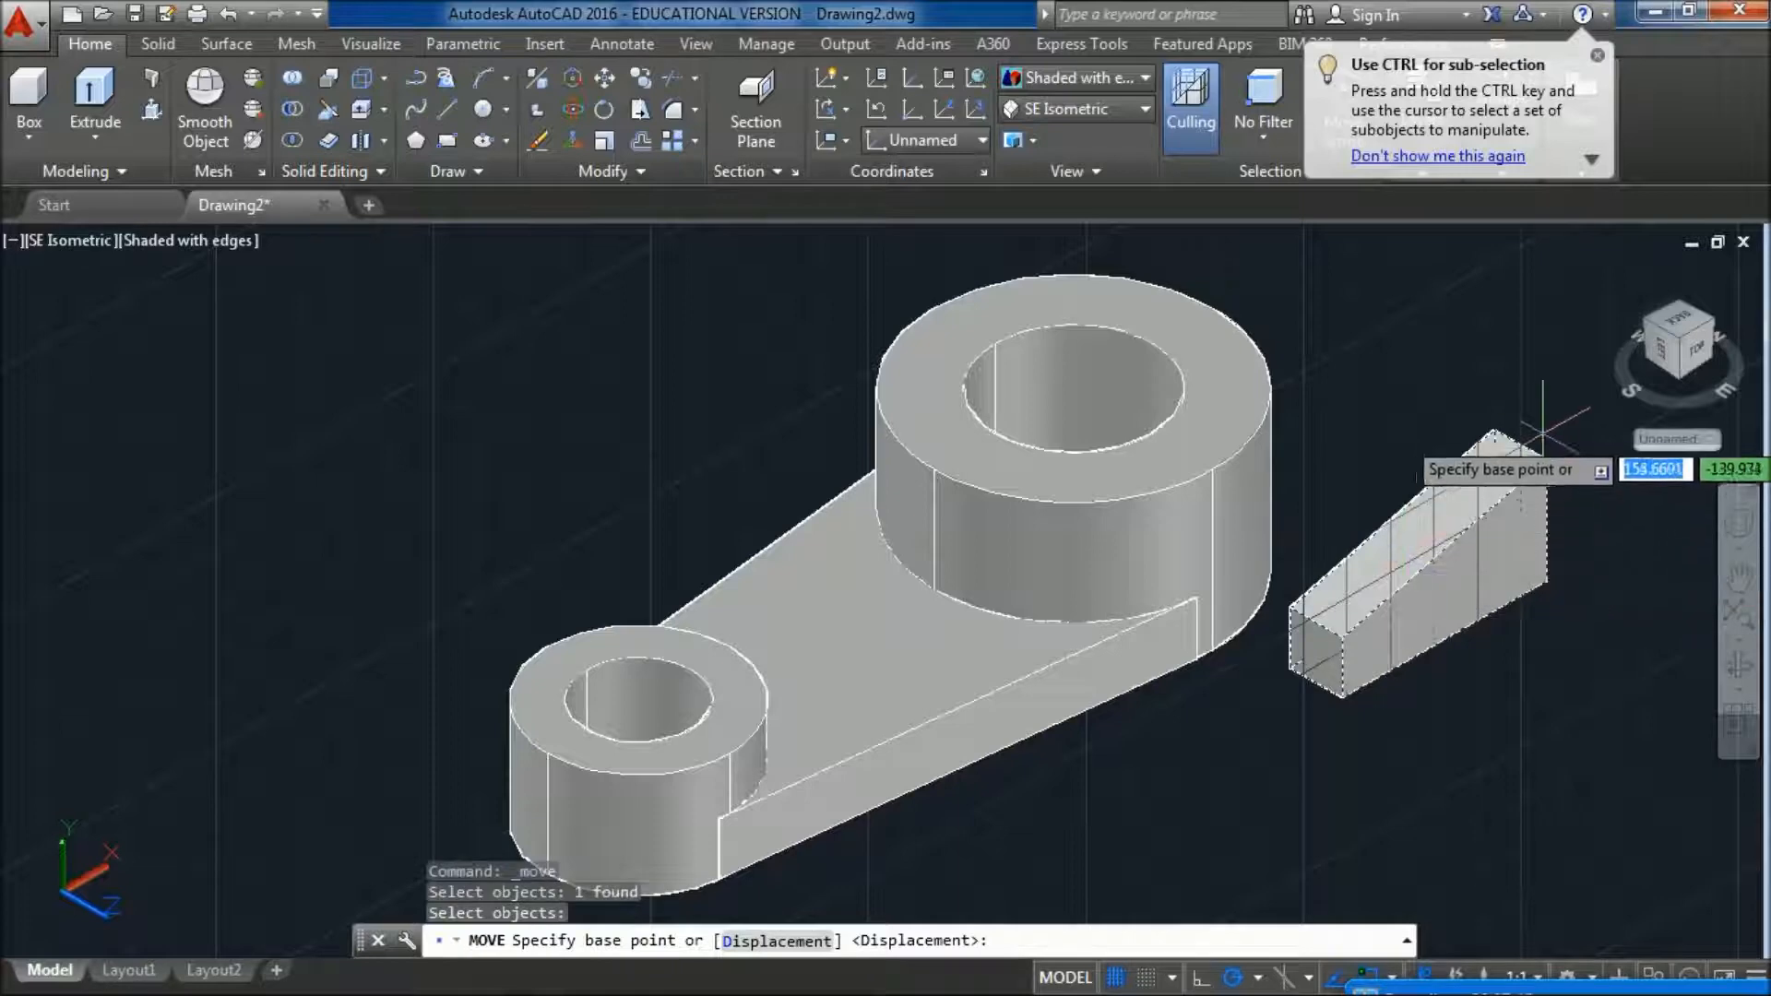
scroll(1503, 452, up, 3)
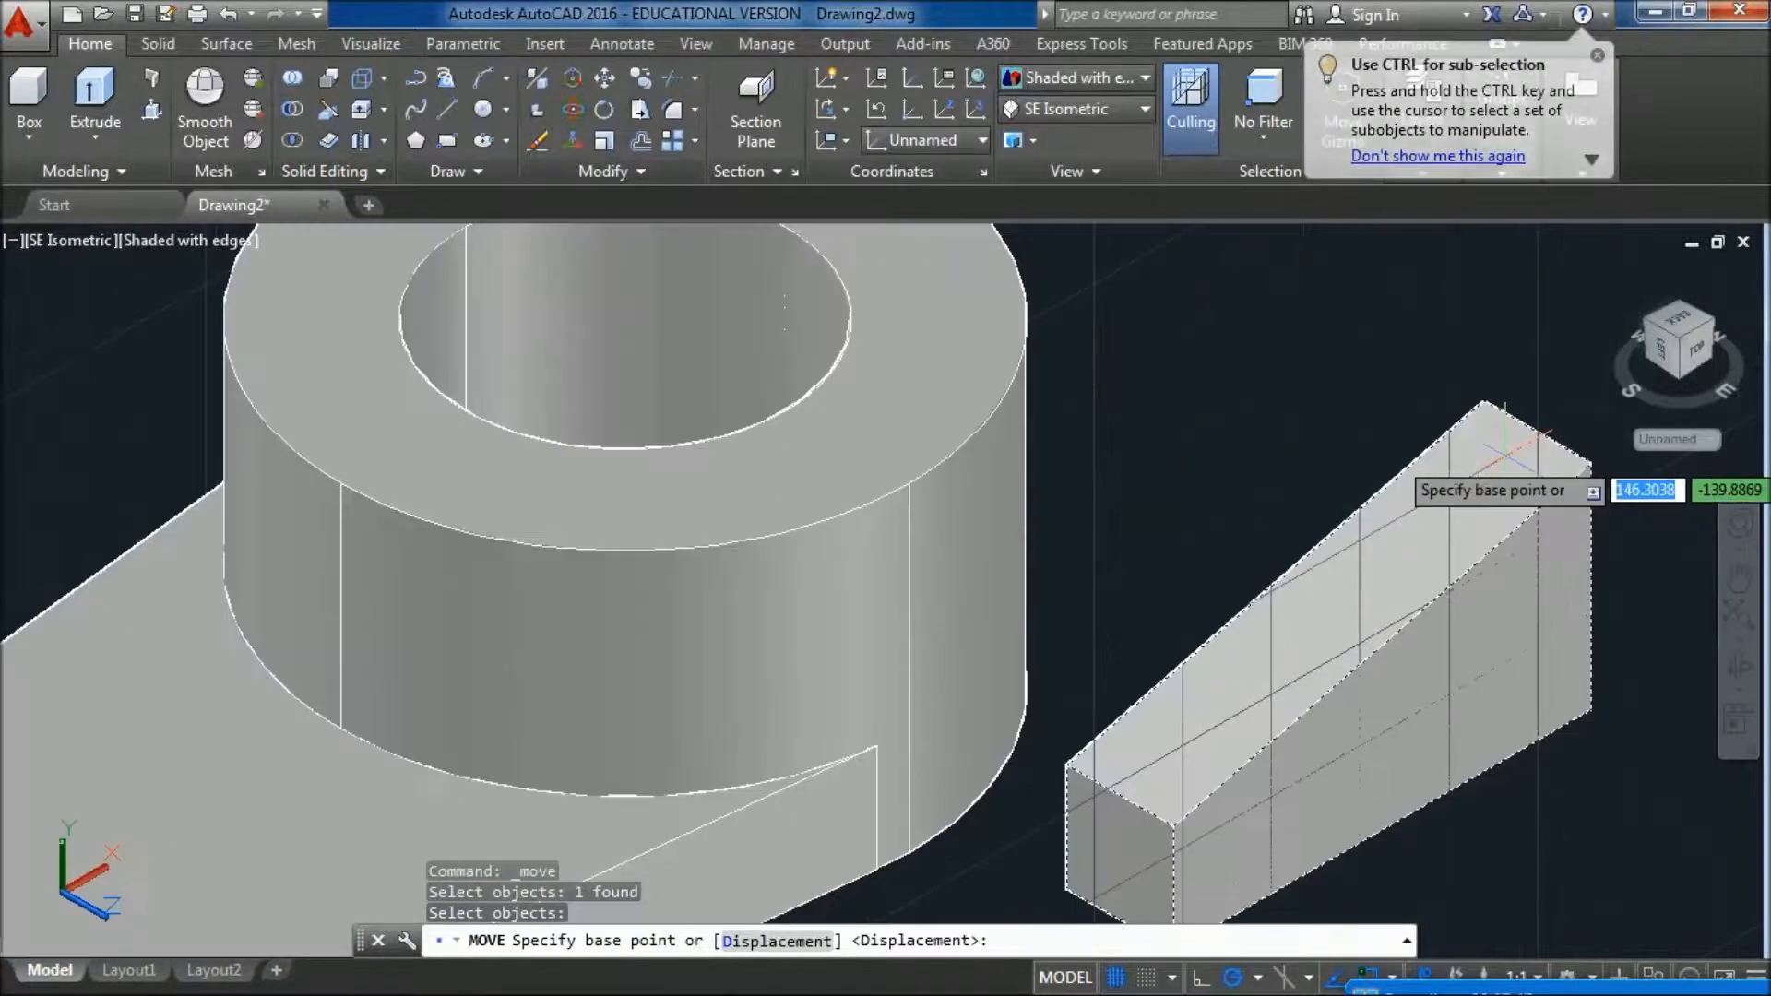
shift+right_click(1513, 406)
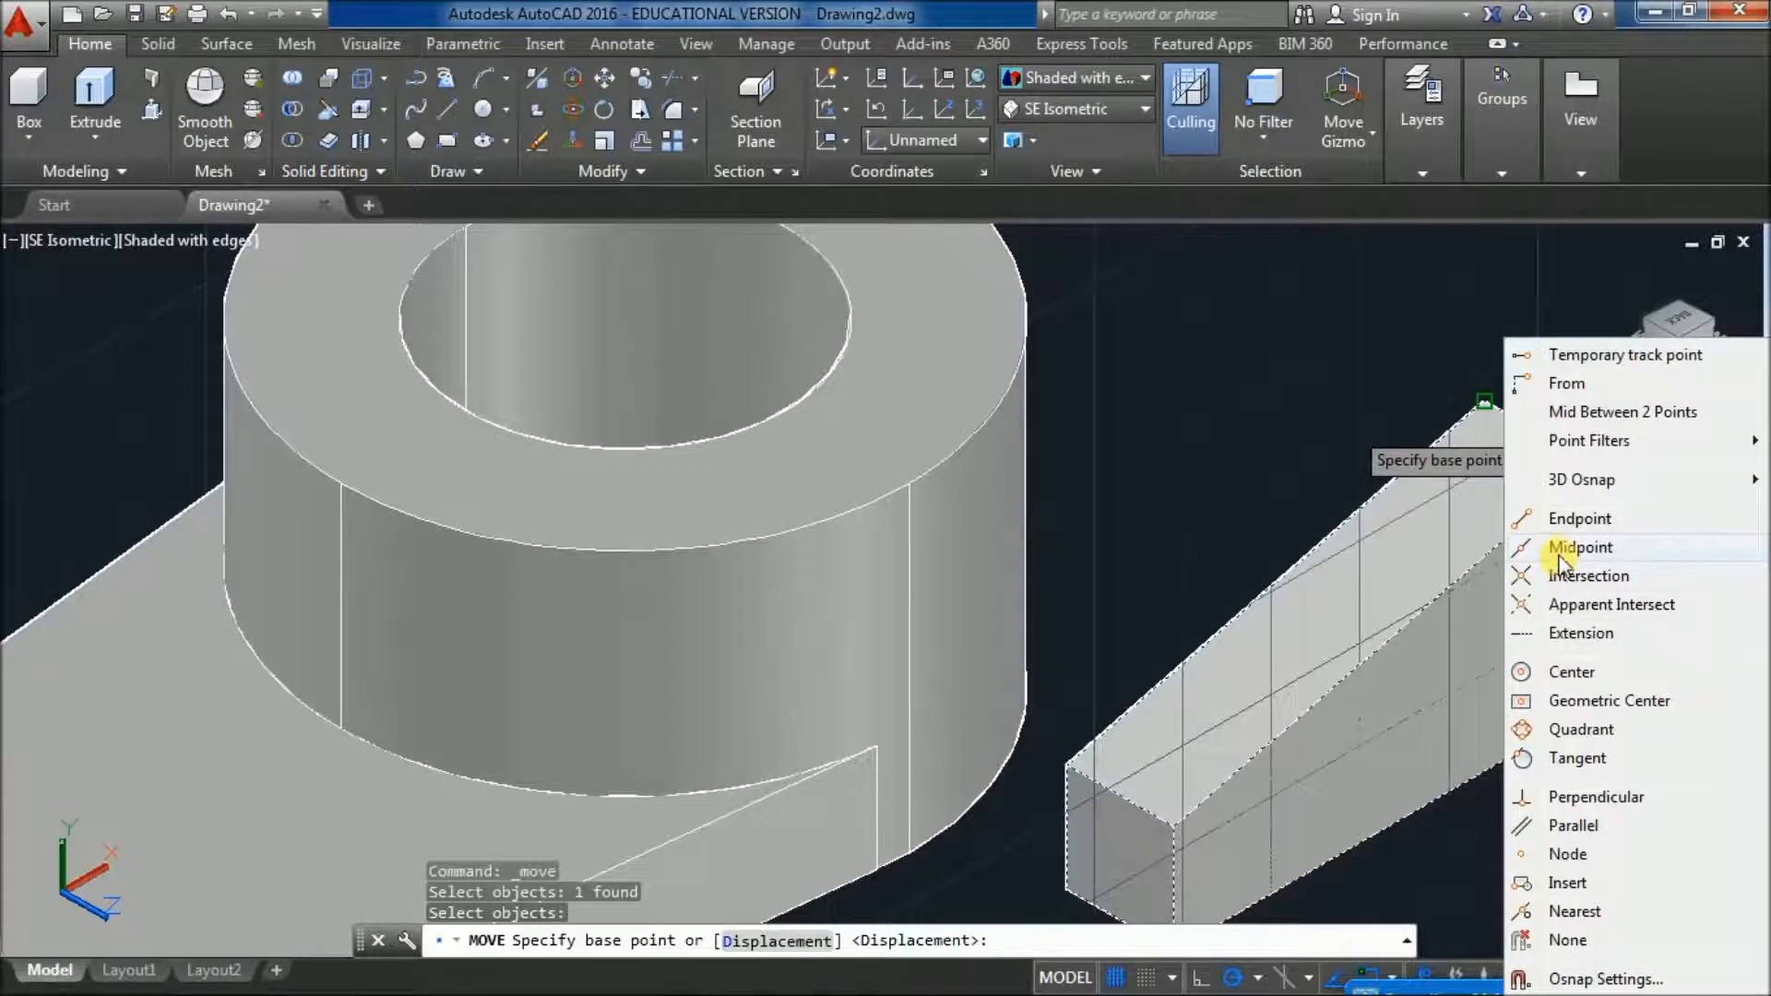
click(1558, 554)
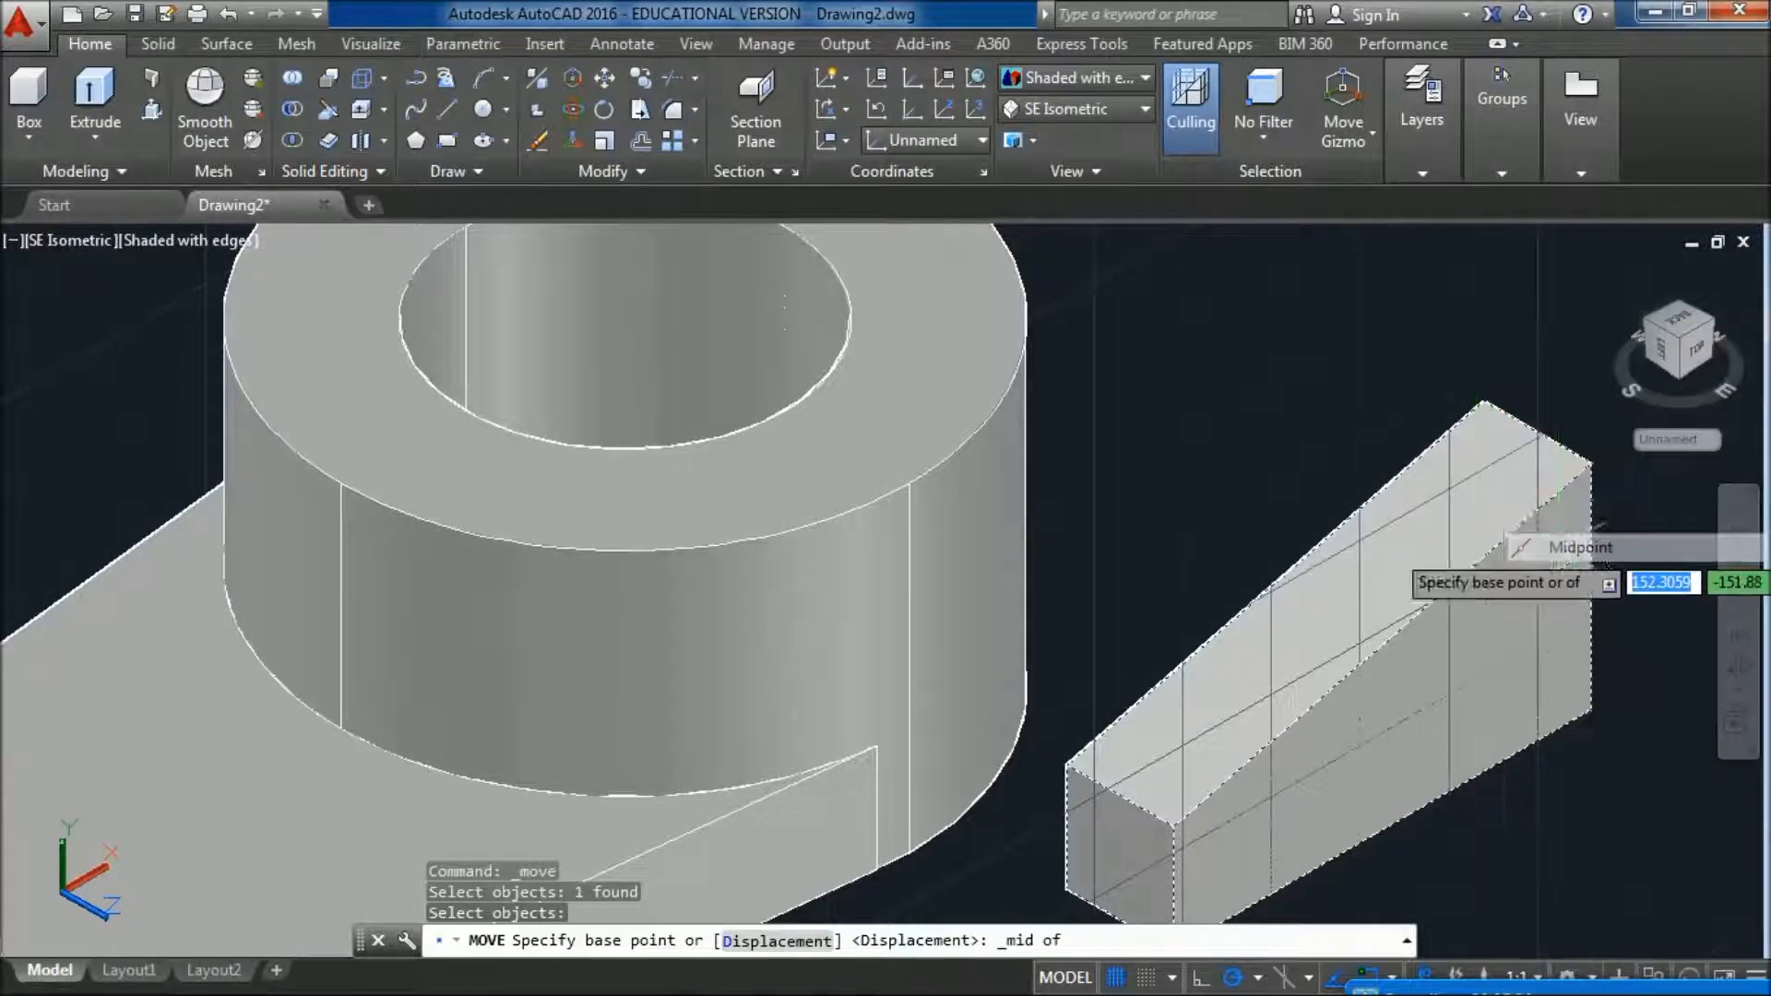
click(1537, 432)
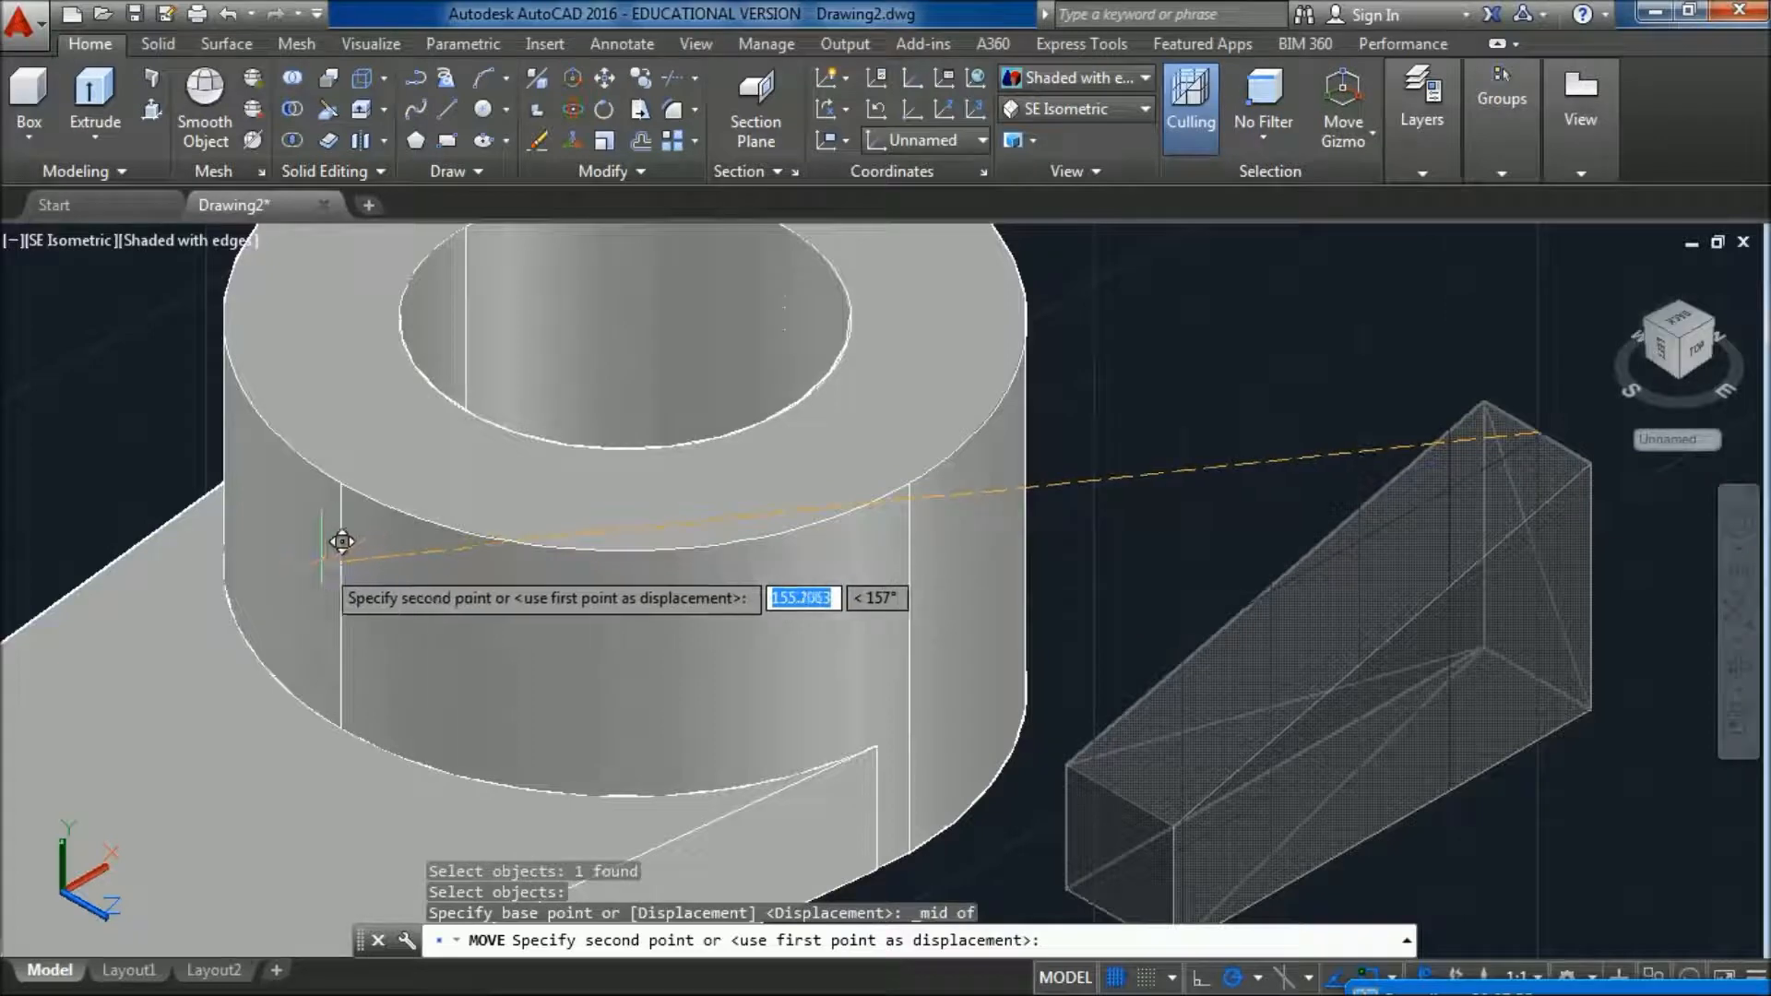
middle_drag(323, 554, 567, 507)
scroll(567, 508, down, 2)
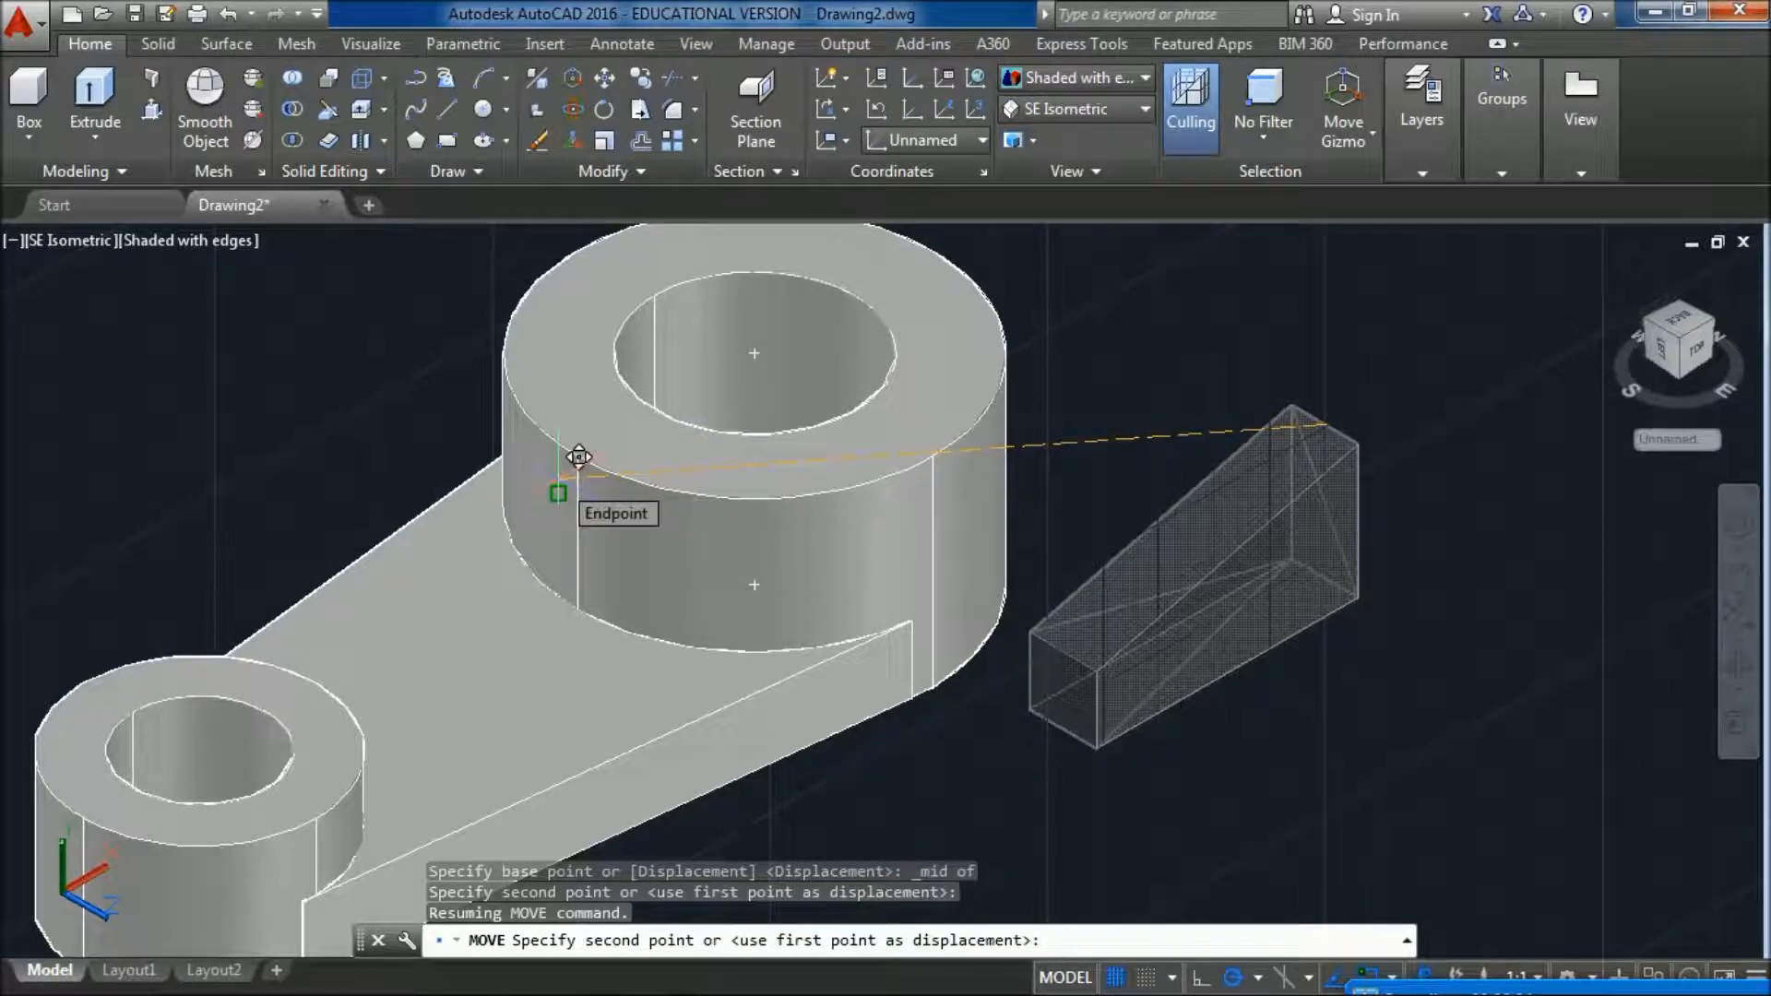
shift+right_click(558, 479)
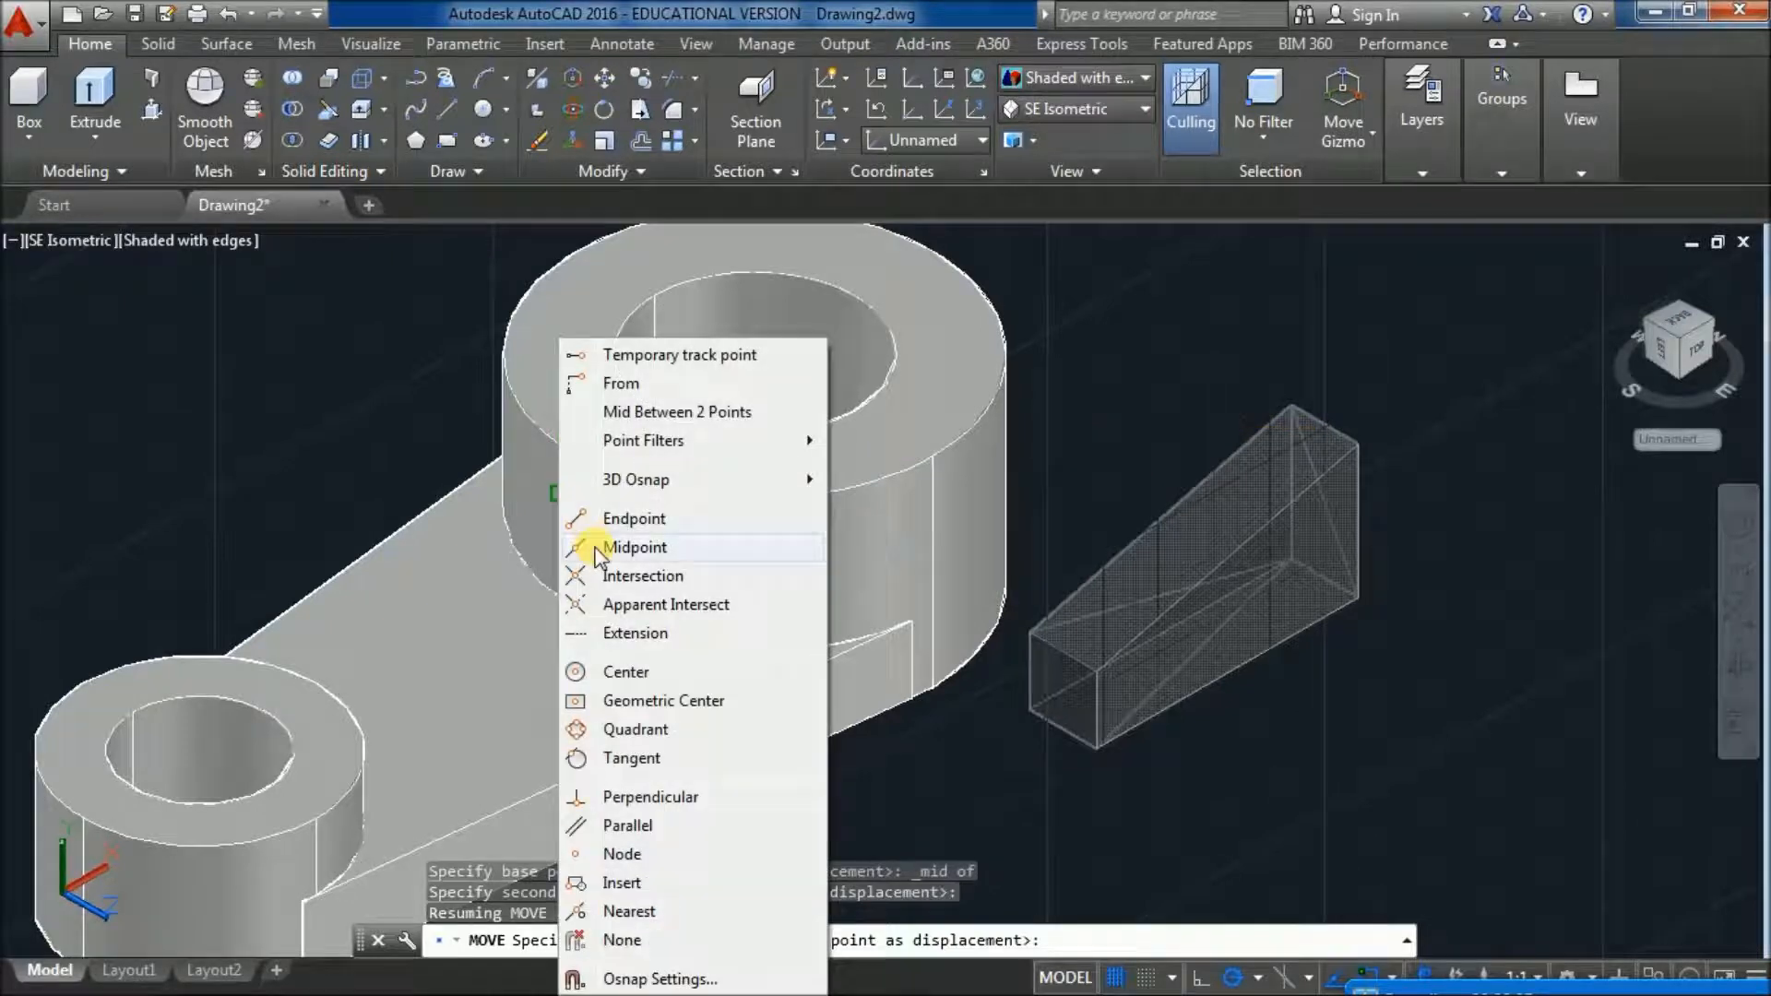
click(630, 729)
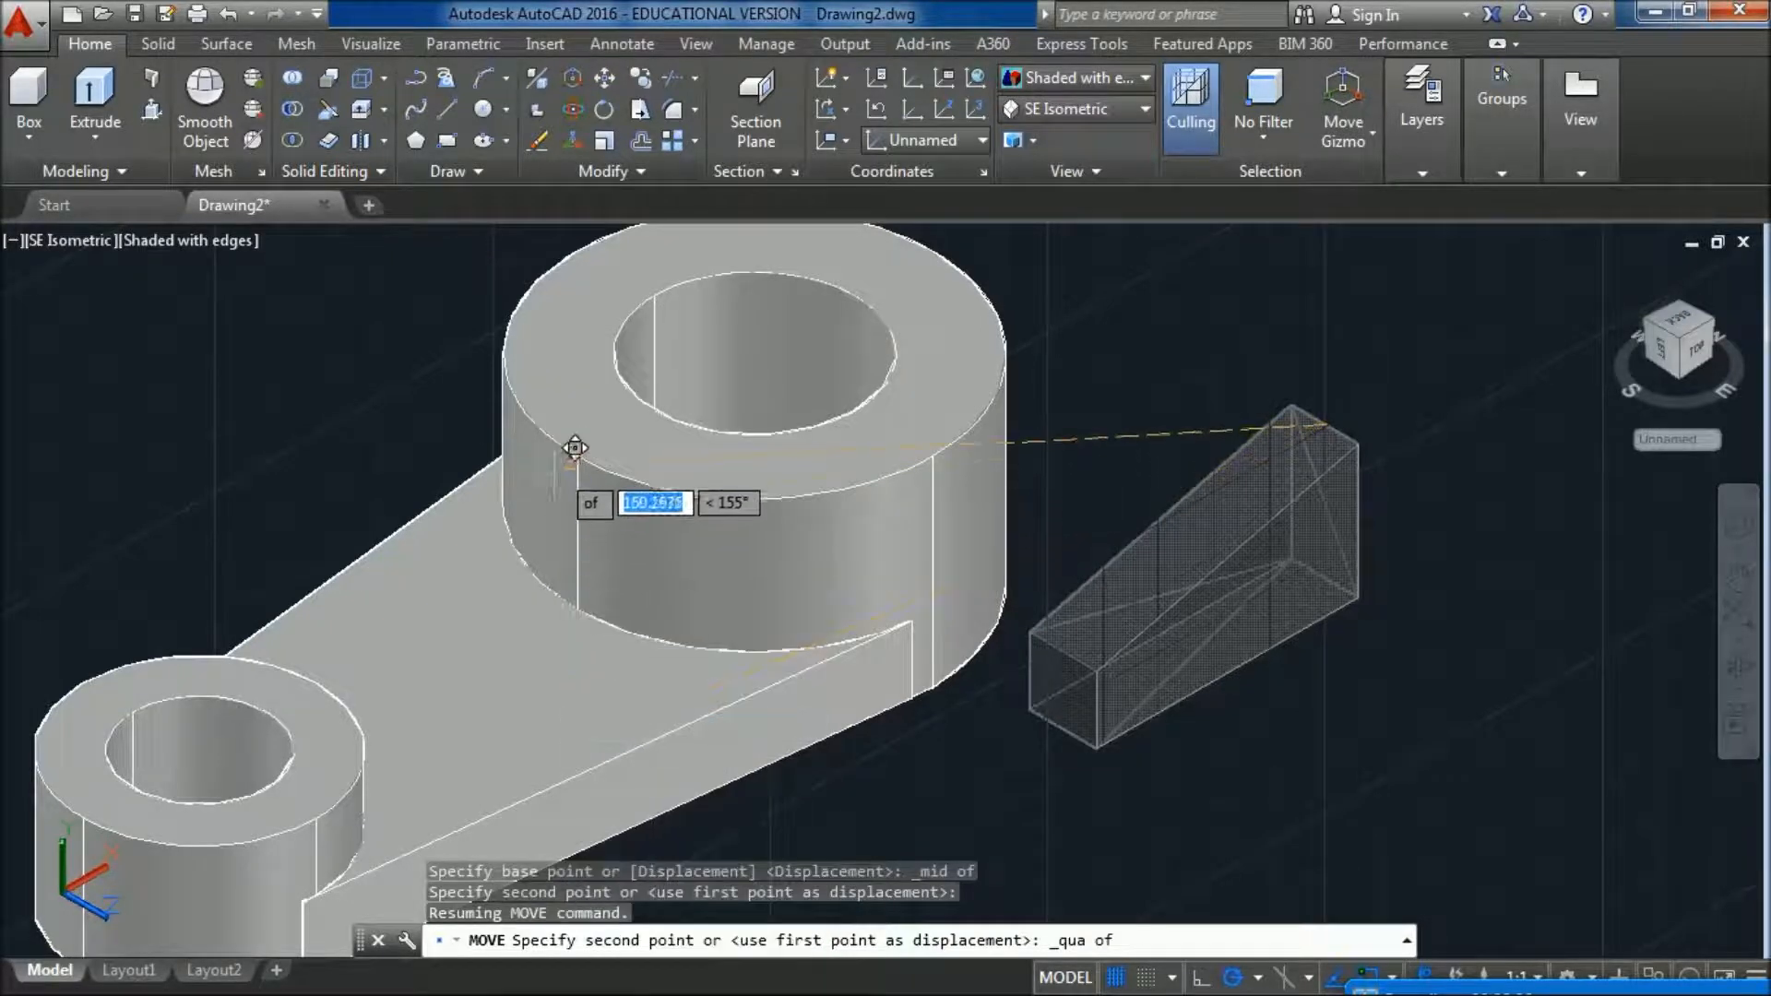
scroll(584, 451, up, 2)
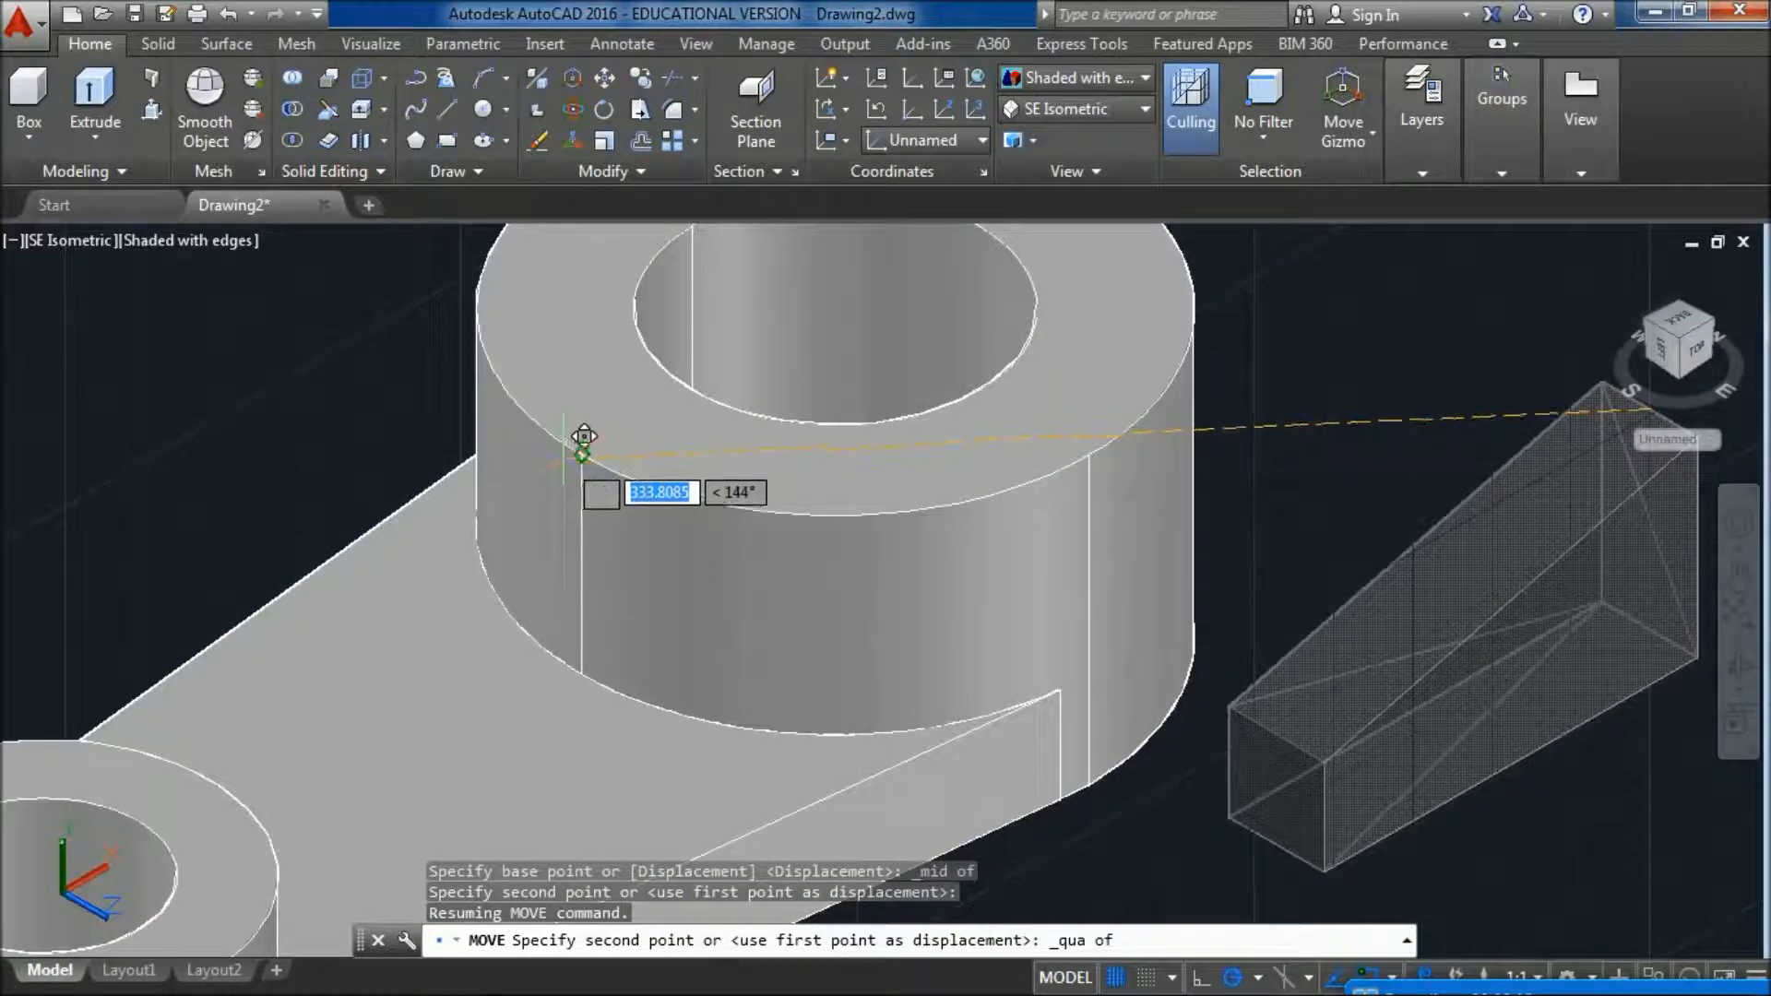
click(566, 455)
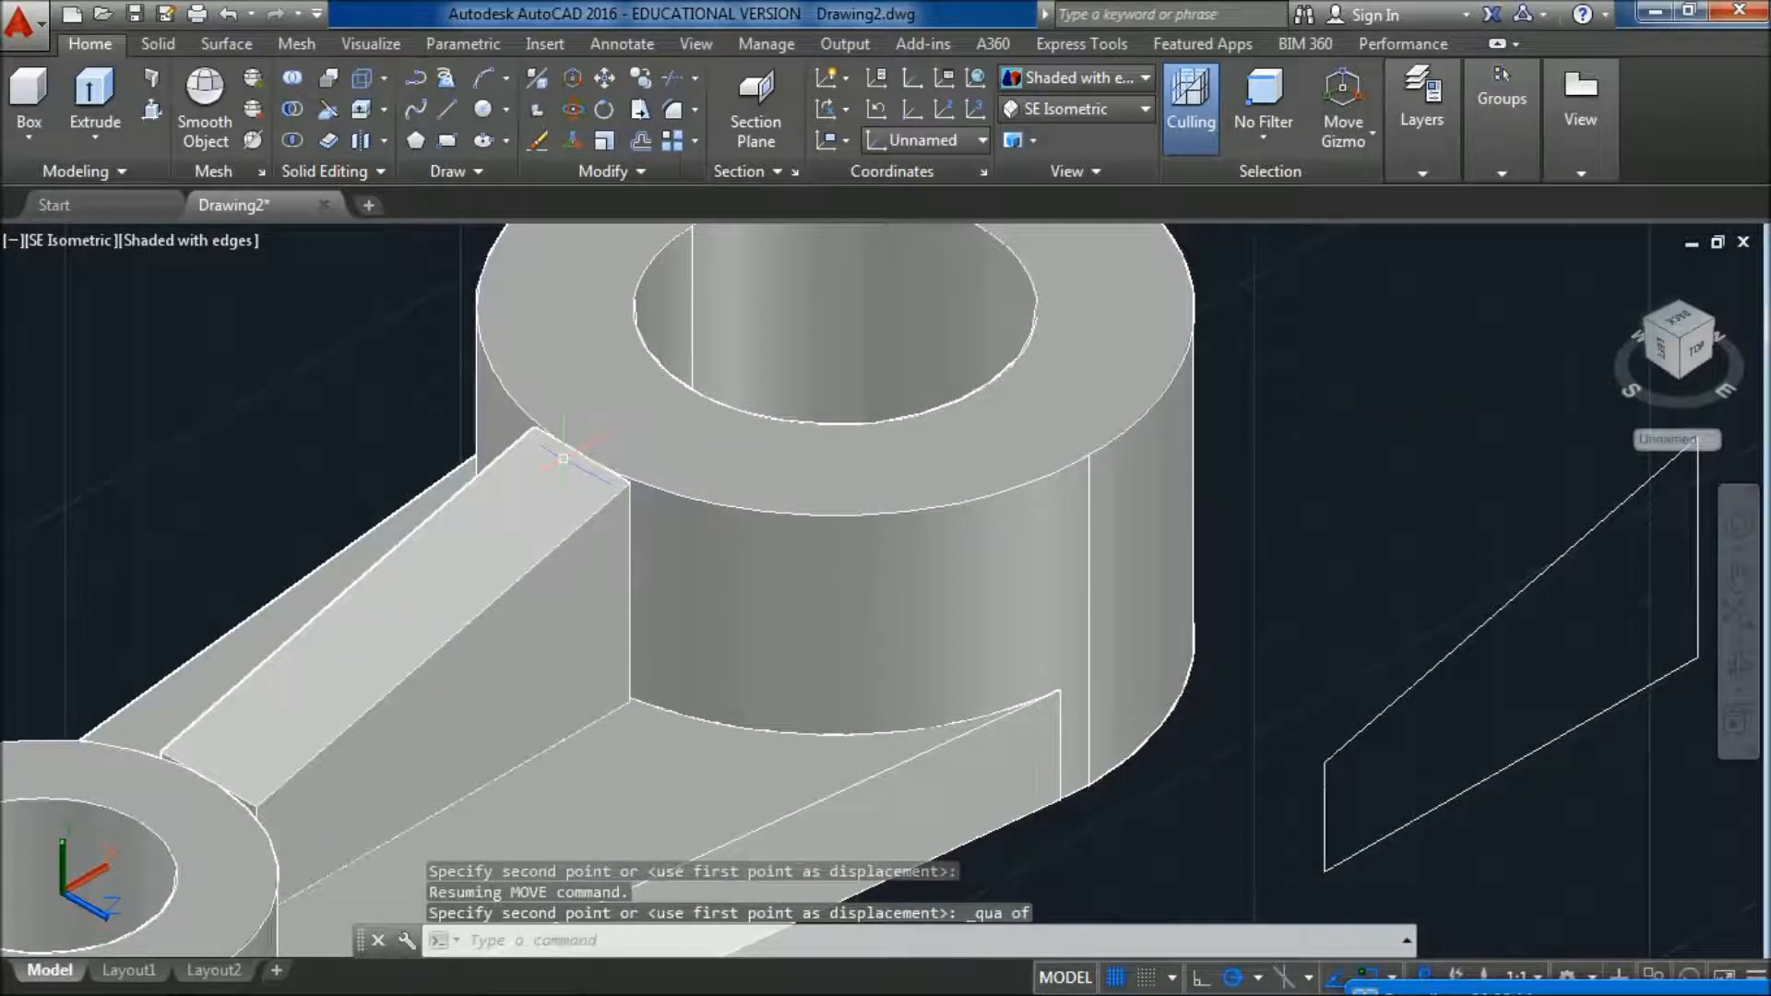
right_click(1172, 562)
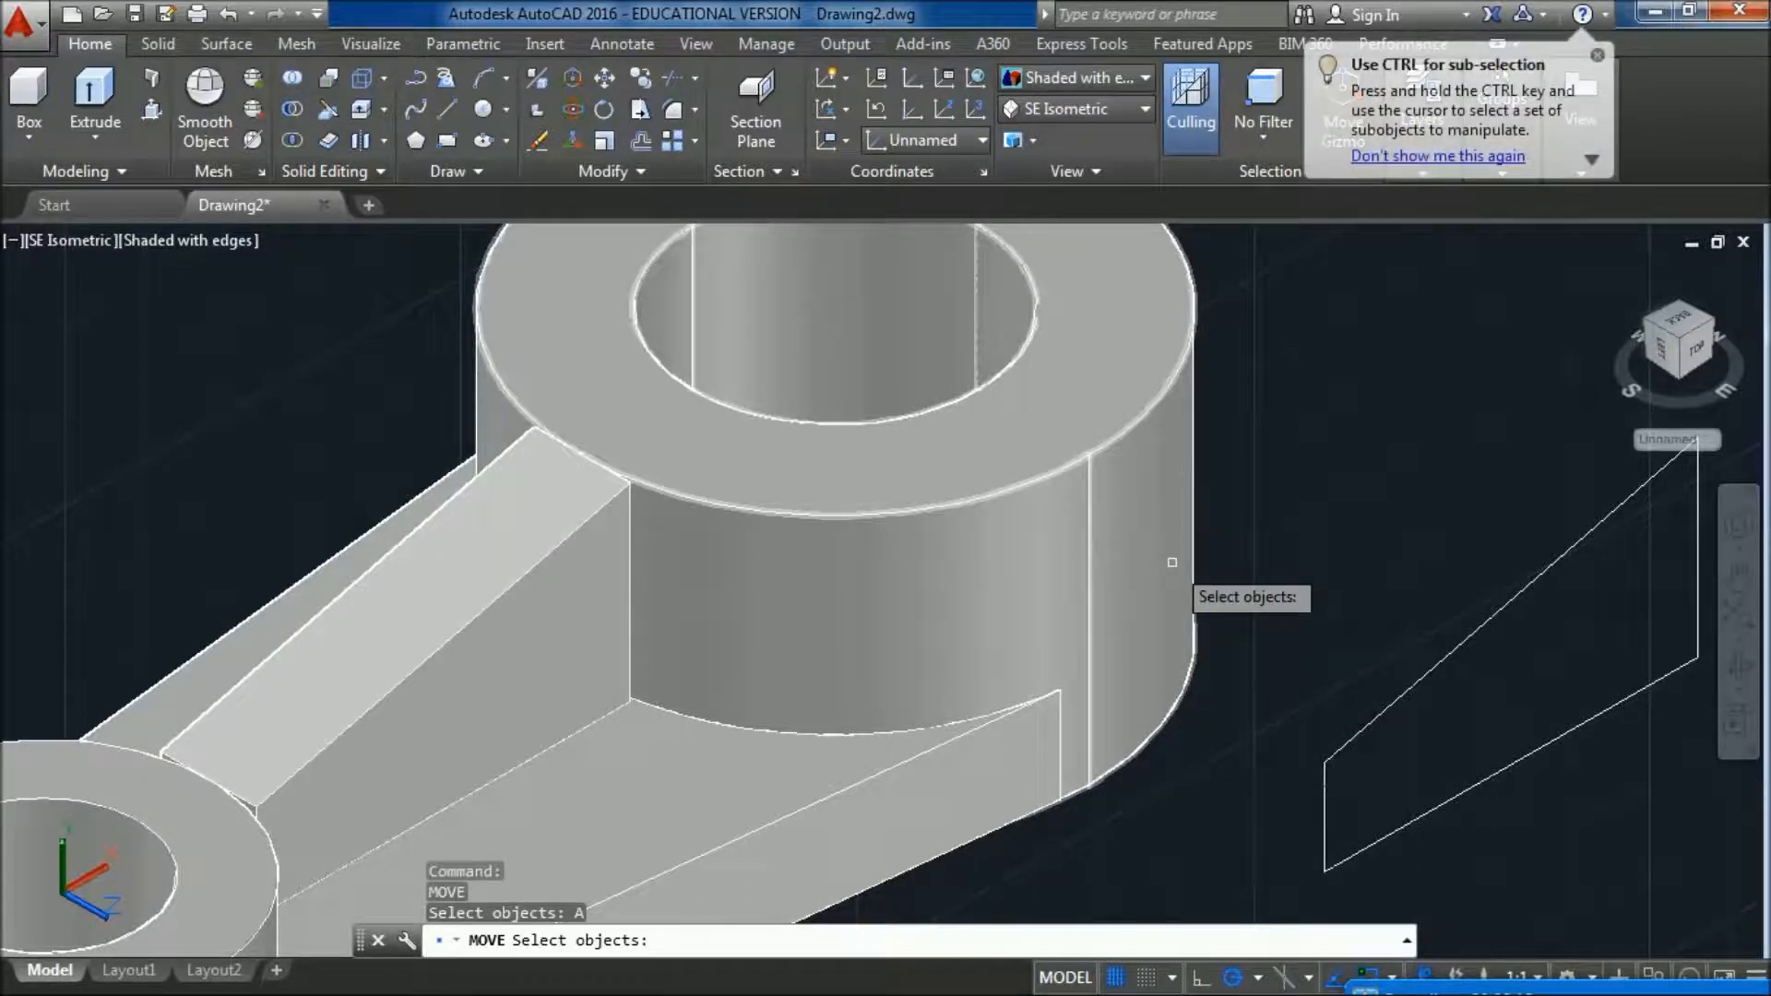
mouse_move(736, 975)
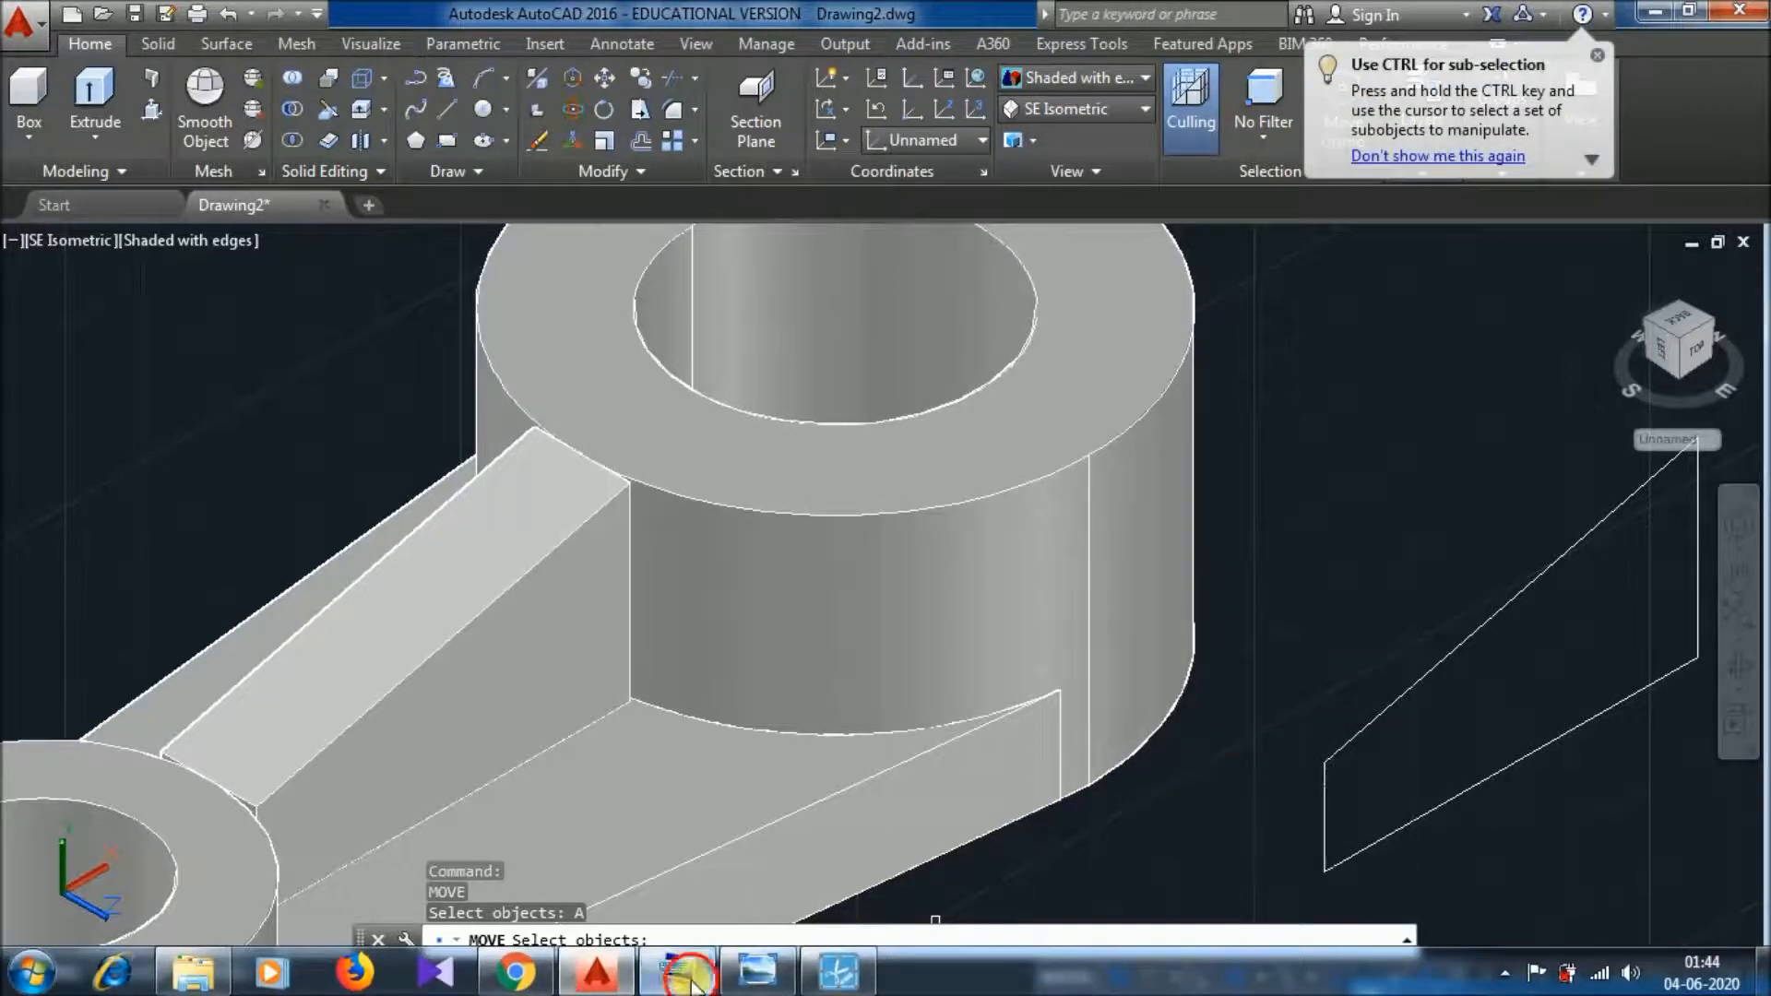
click(690, 976)
click(661, 740)
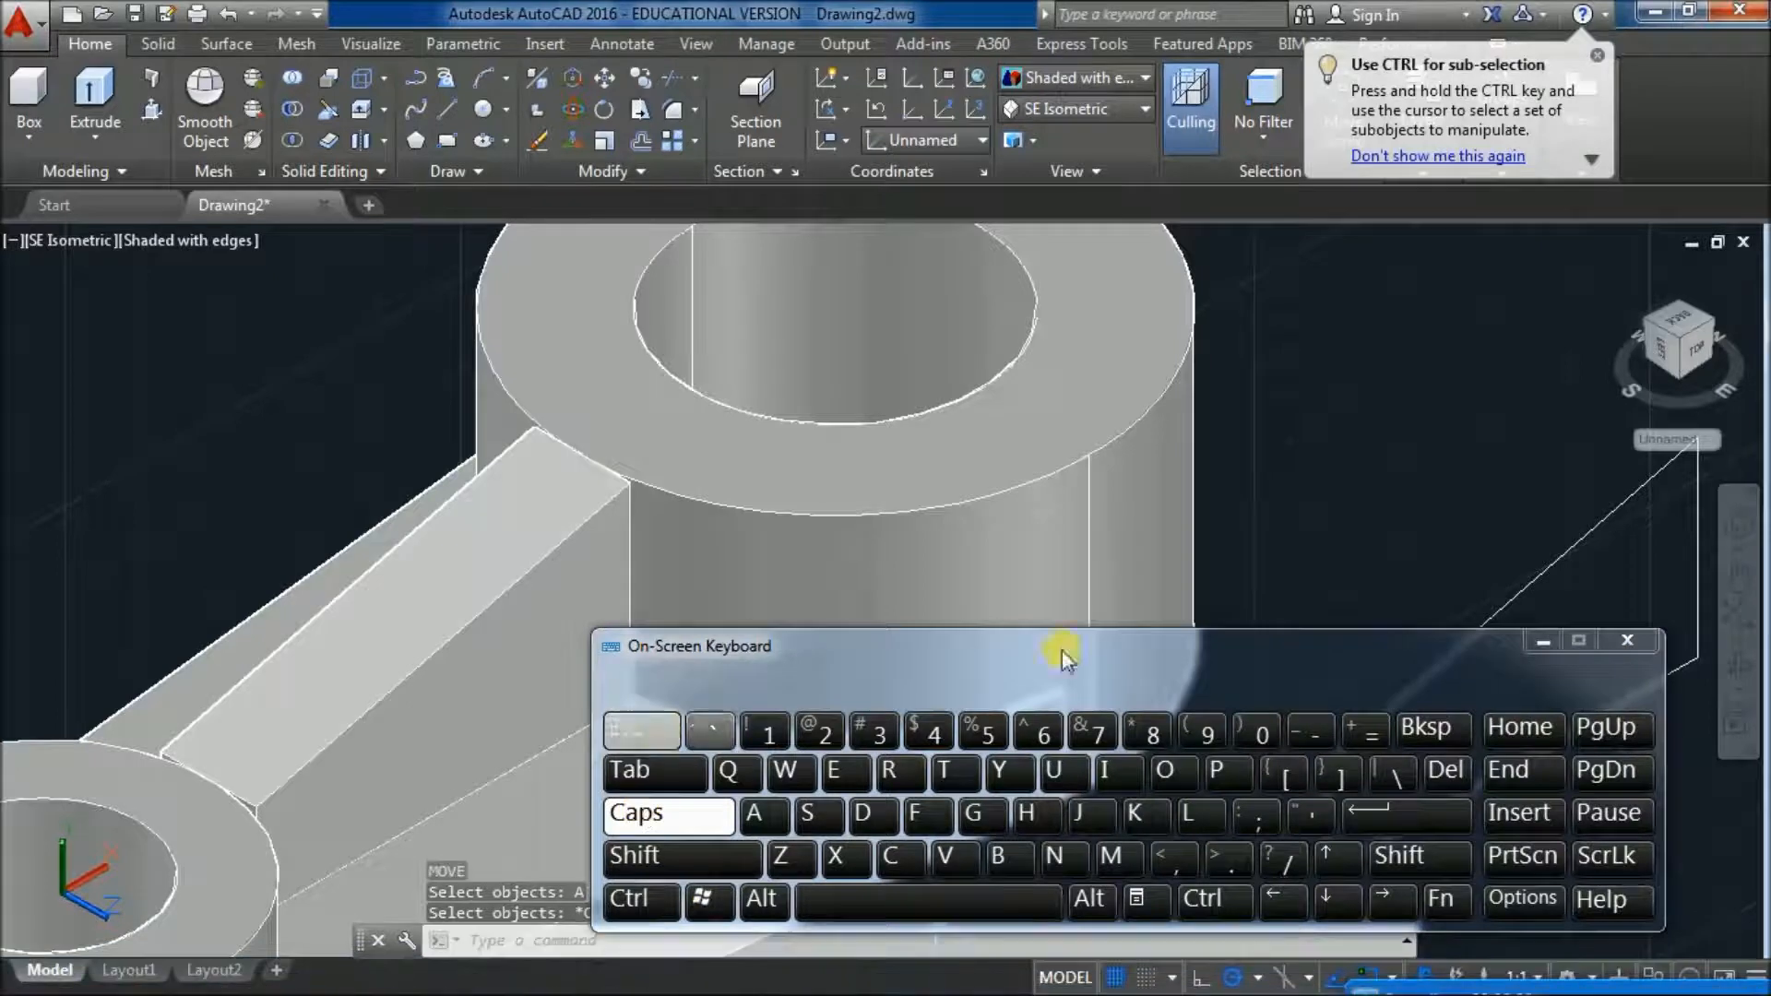
click(1533, 640)
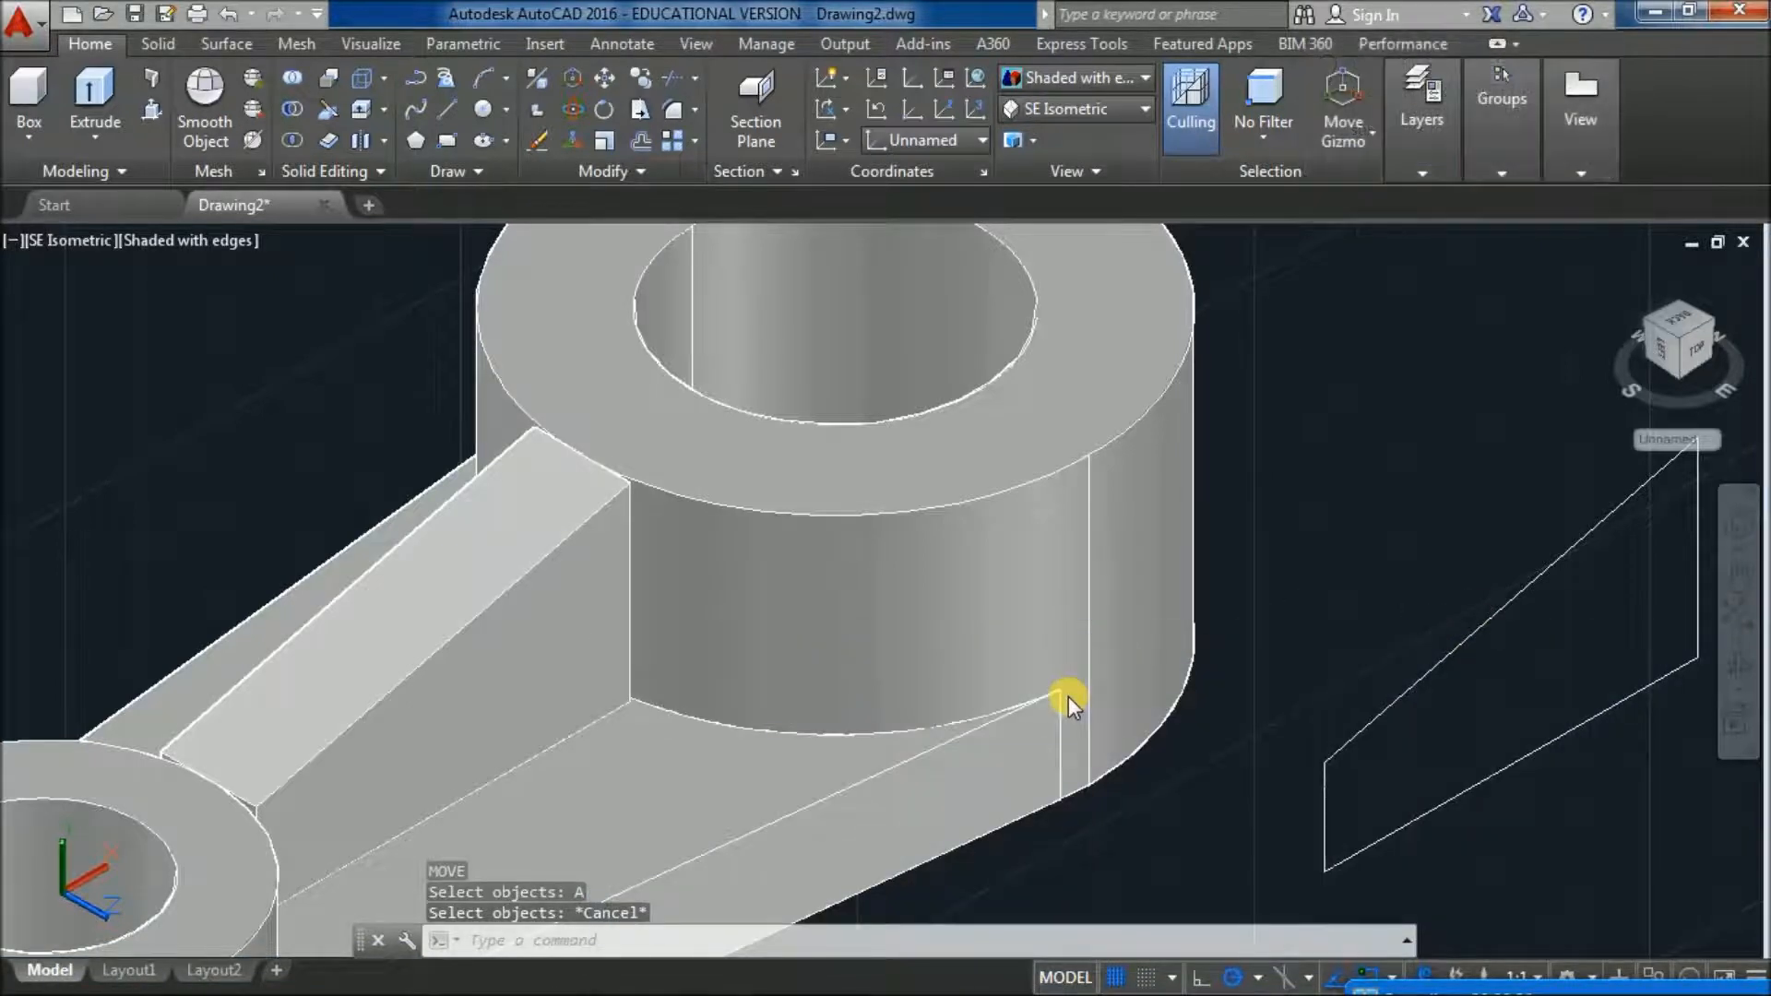
text(A)
key(Return)
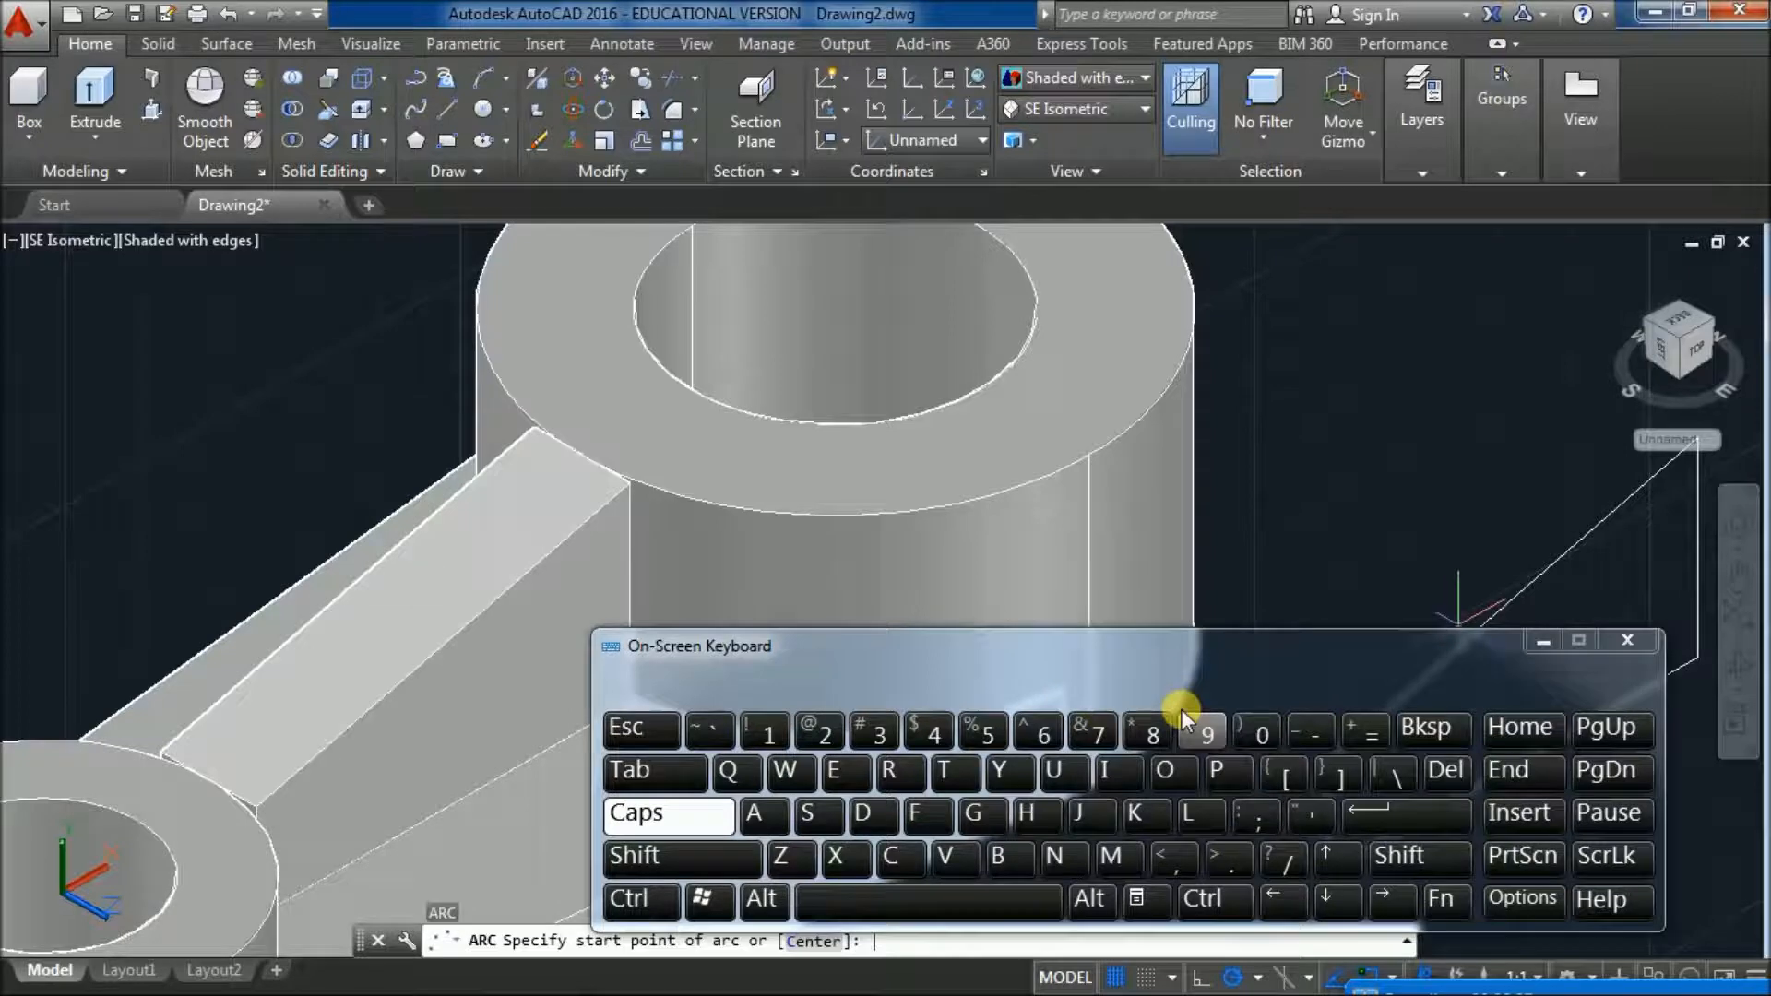
click(1559, 648)
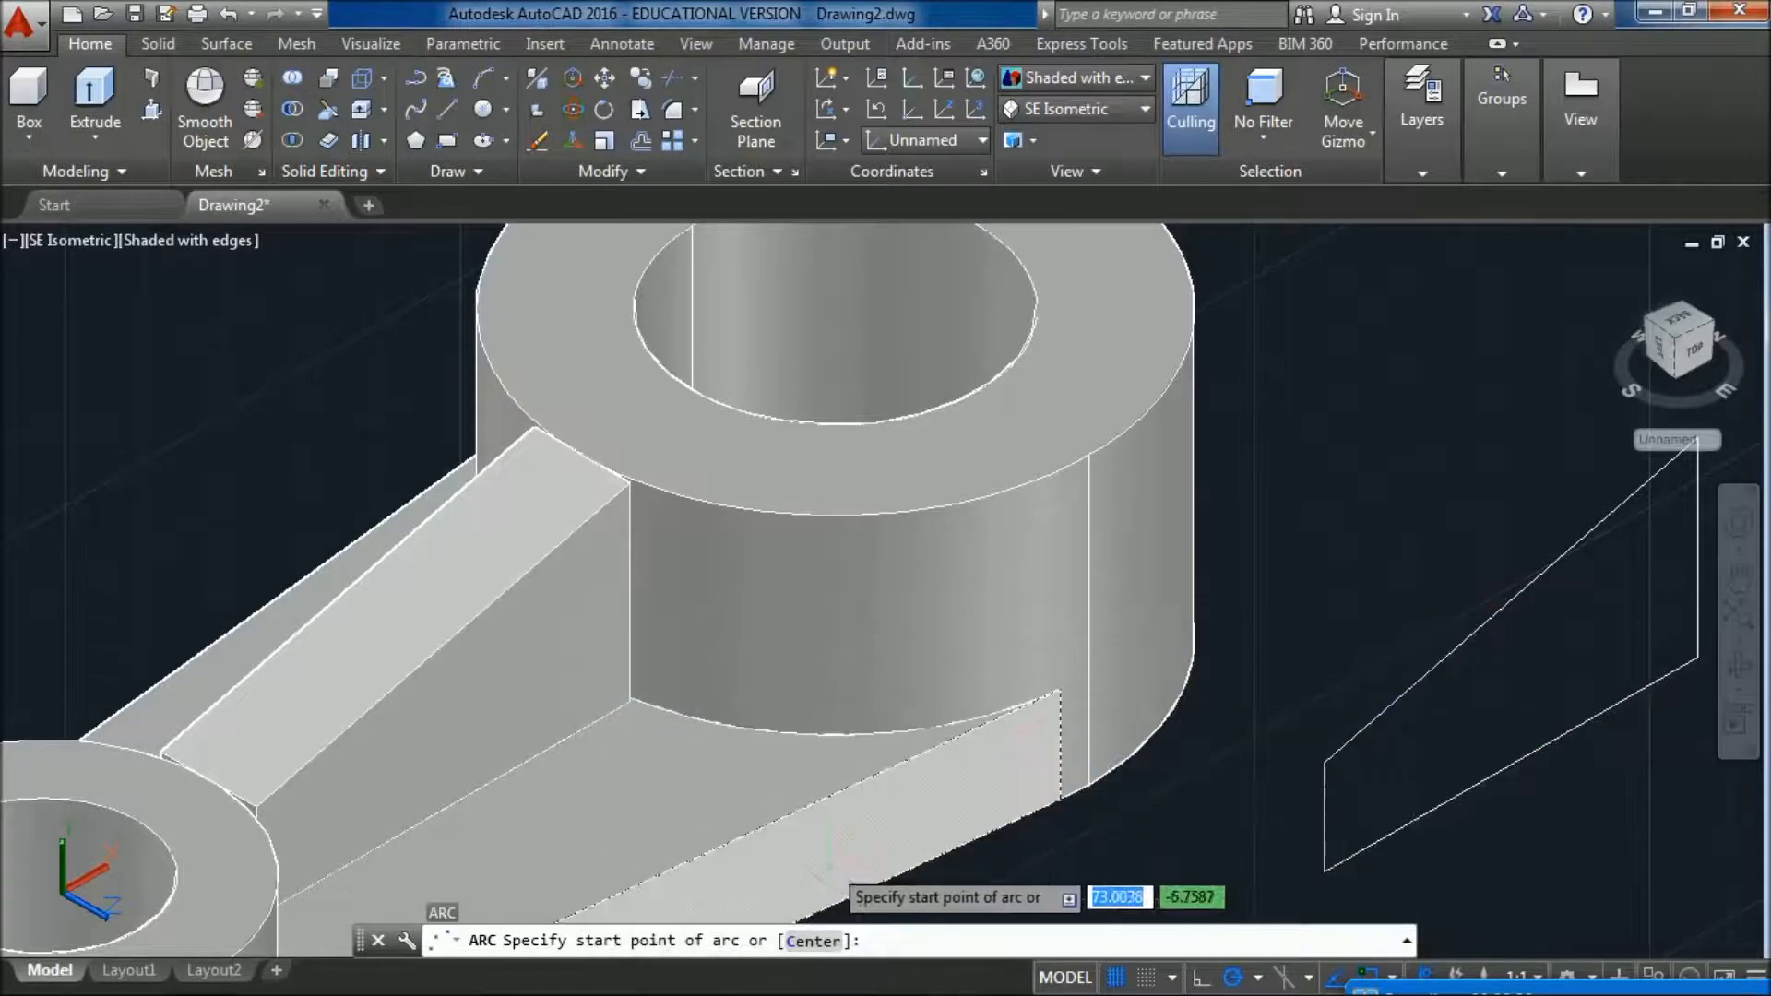
click(671, 983)
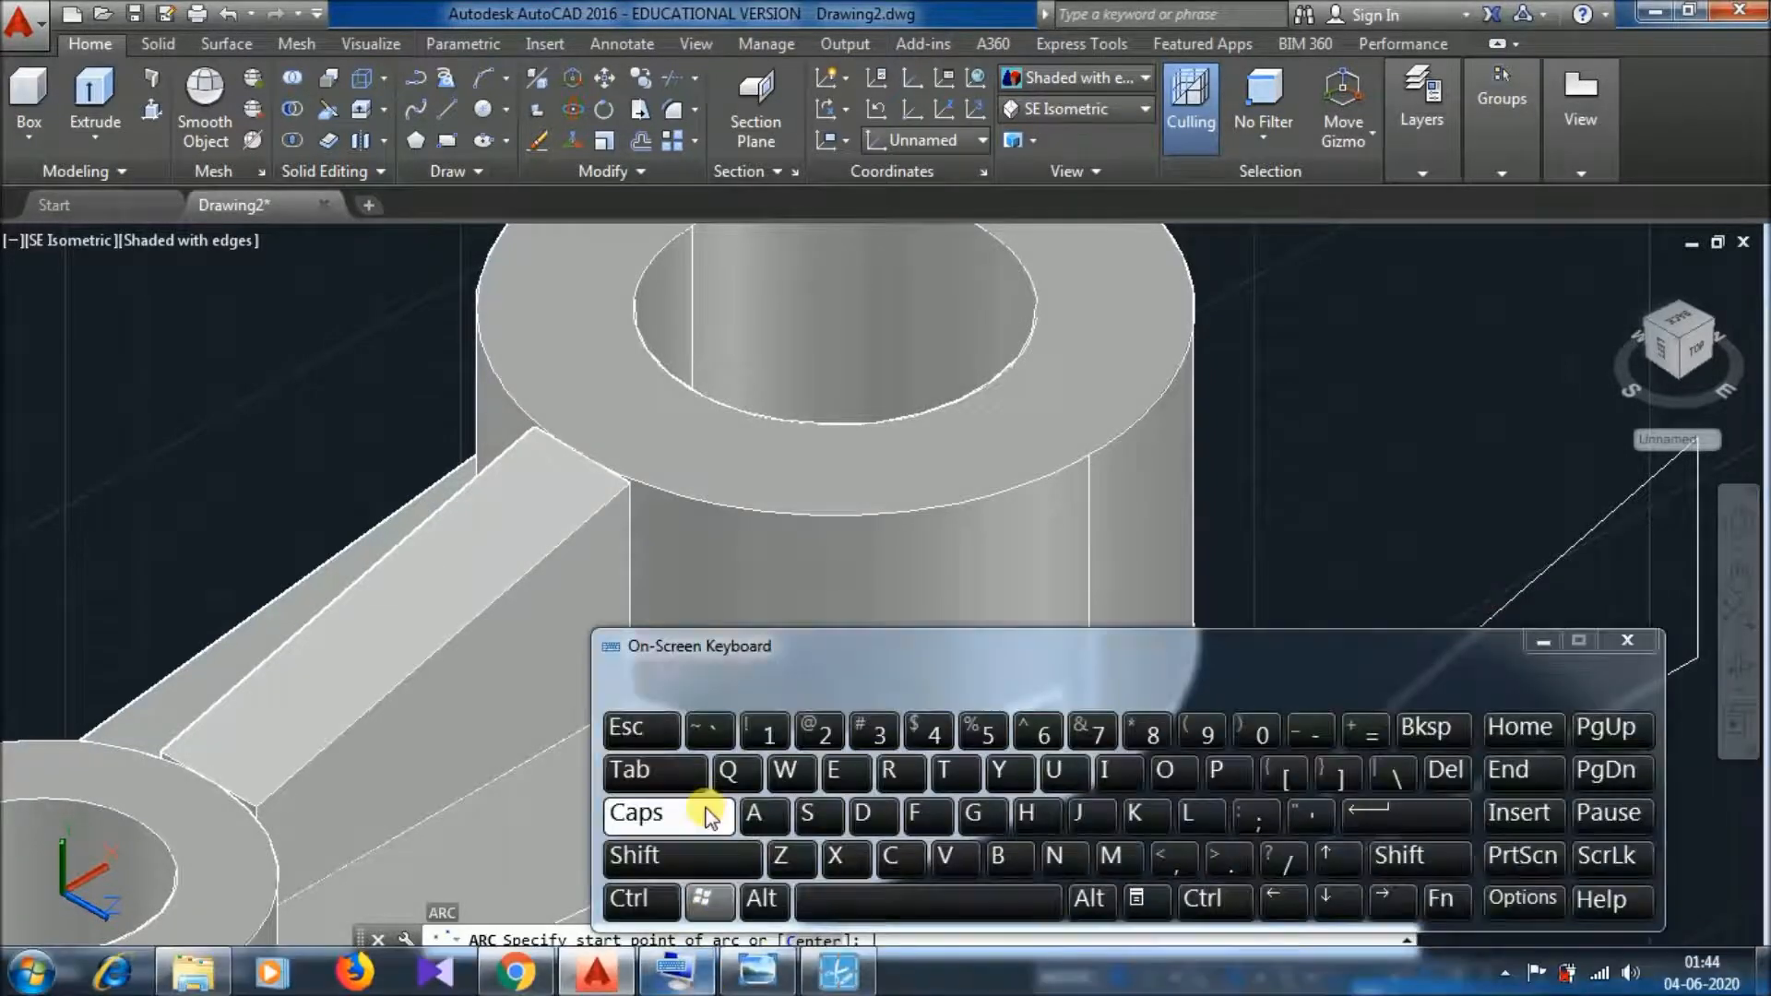
click(655, 733)
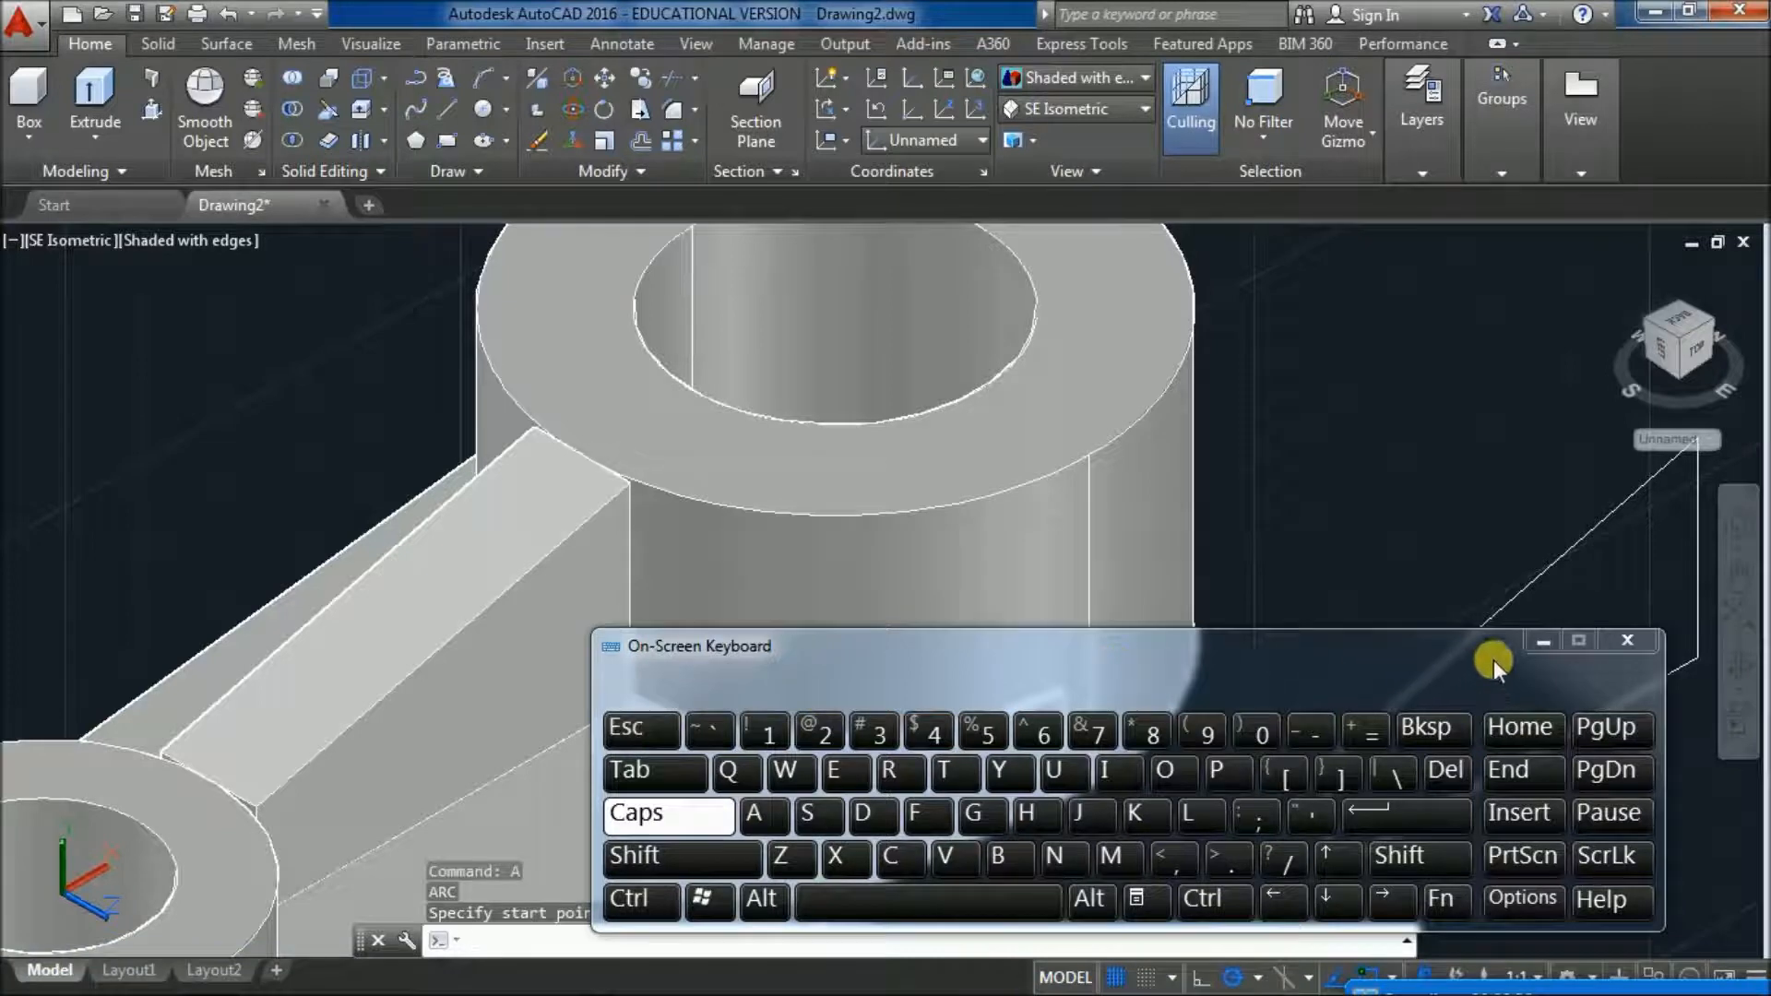
click(1545, 642)
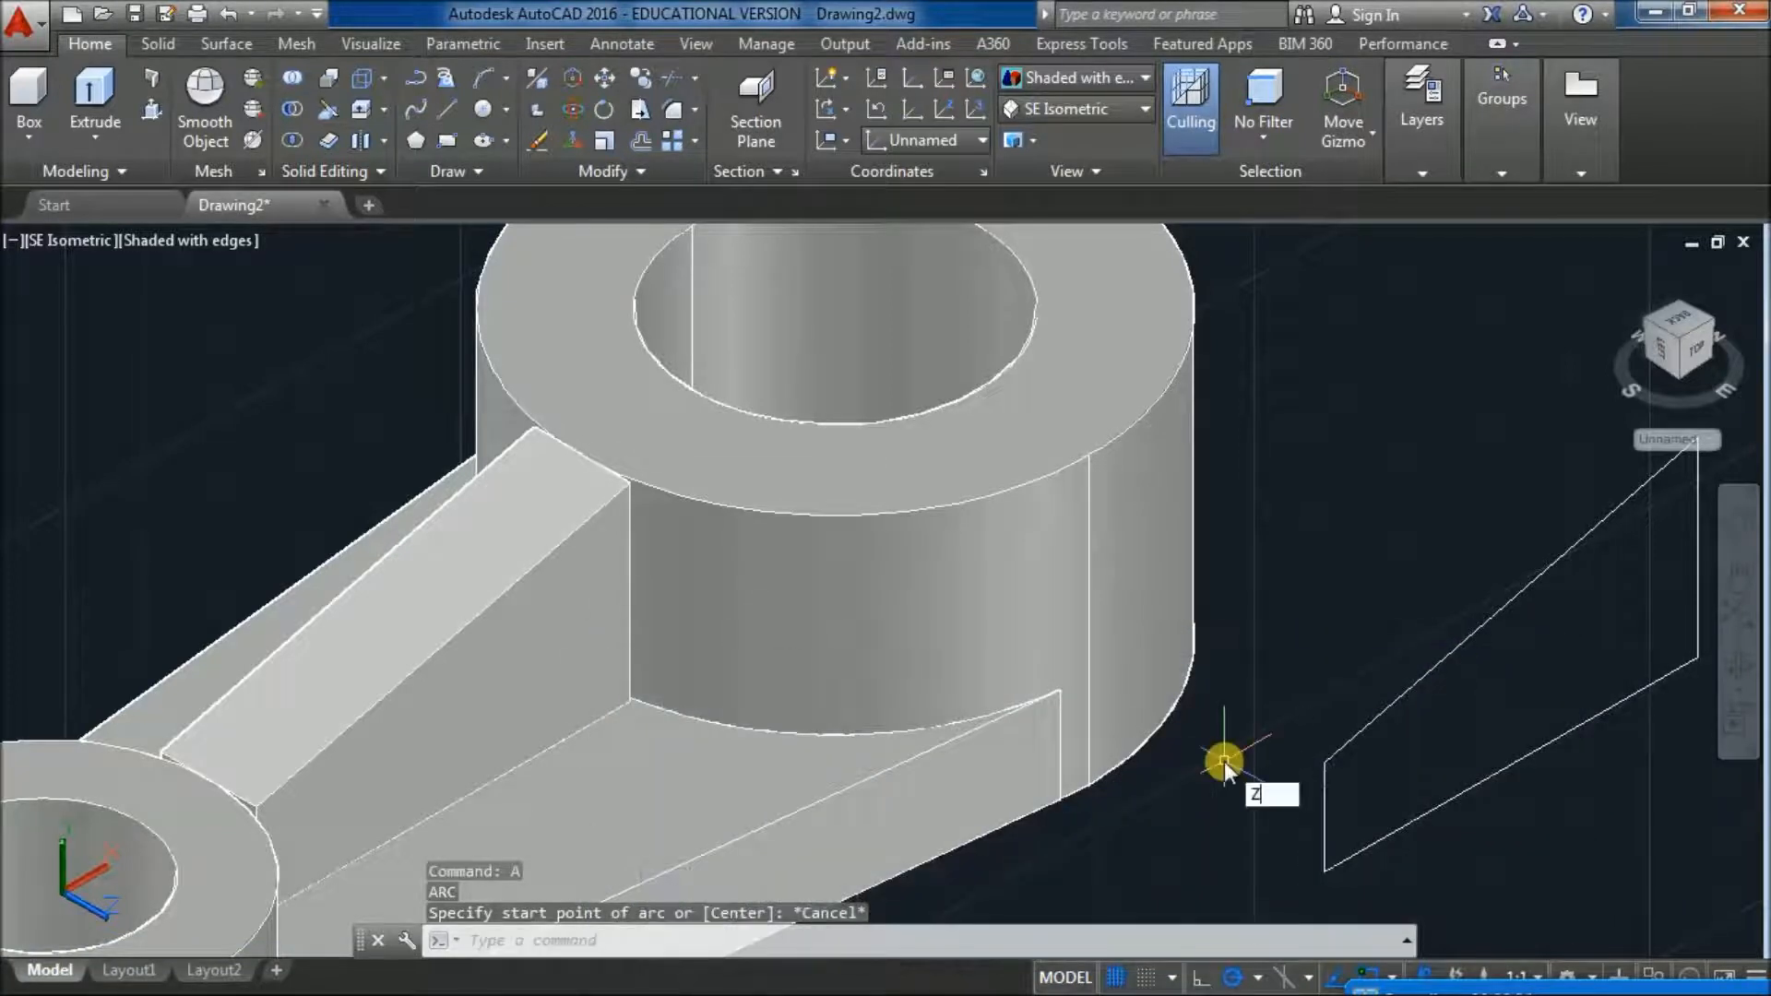
- Erase the leftover rib profile lines beside the link
key(Return)
text(A)
key(Return)
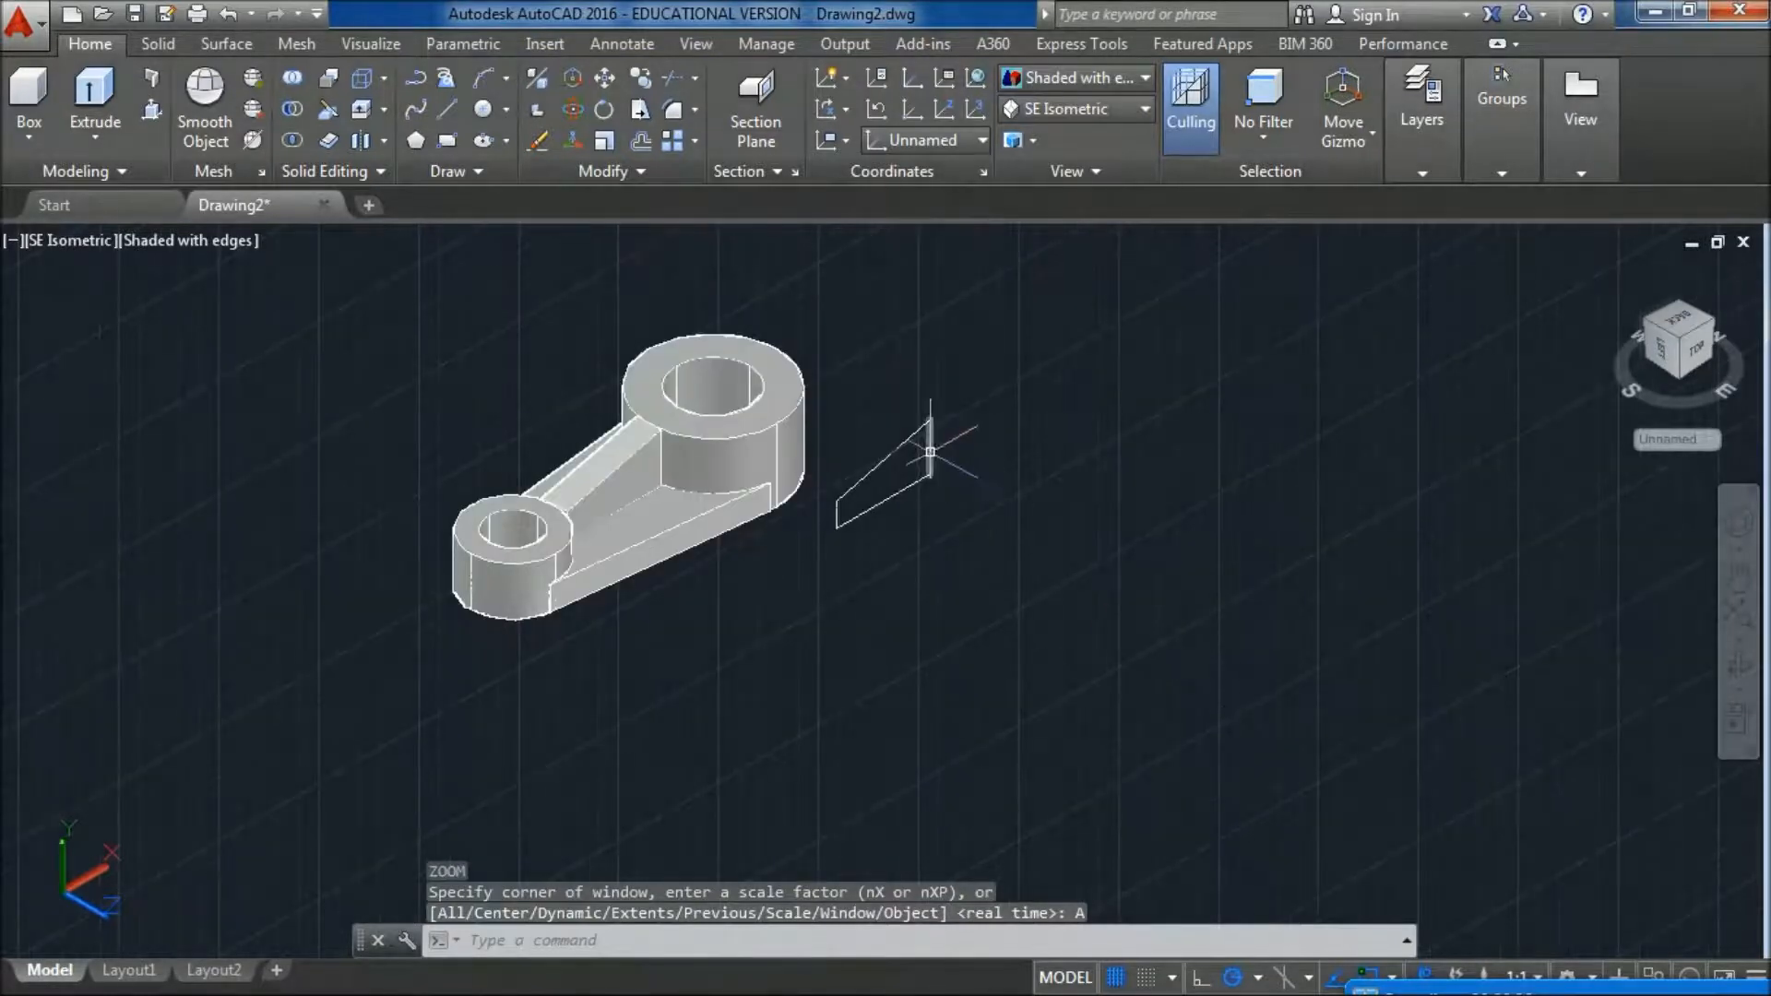
text(e)
key(Return)
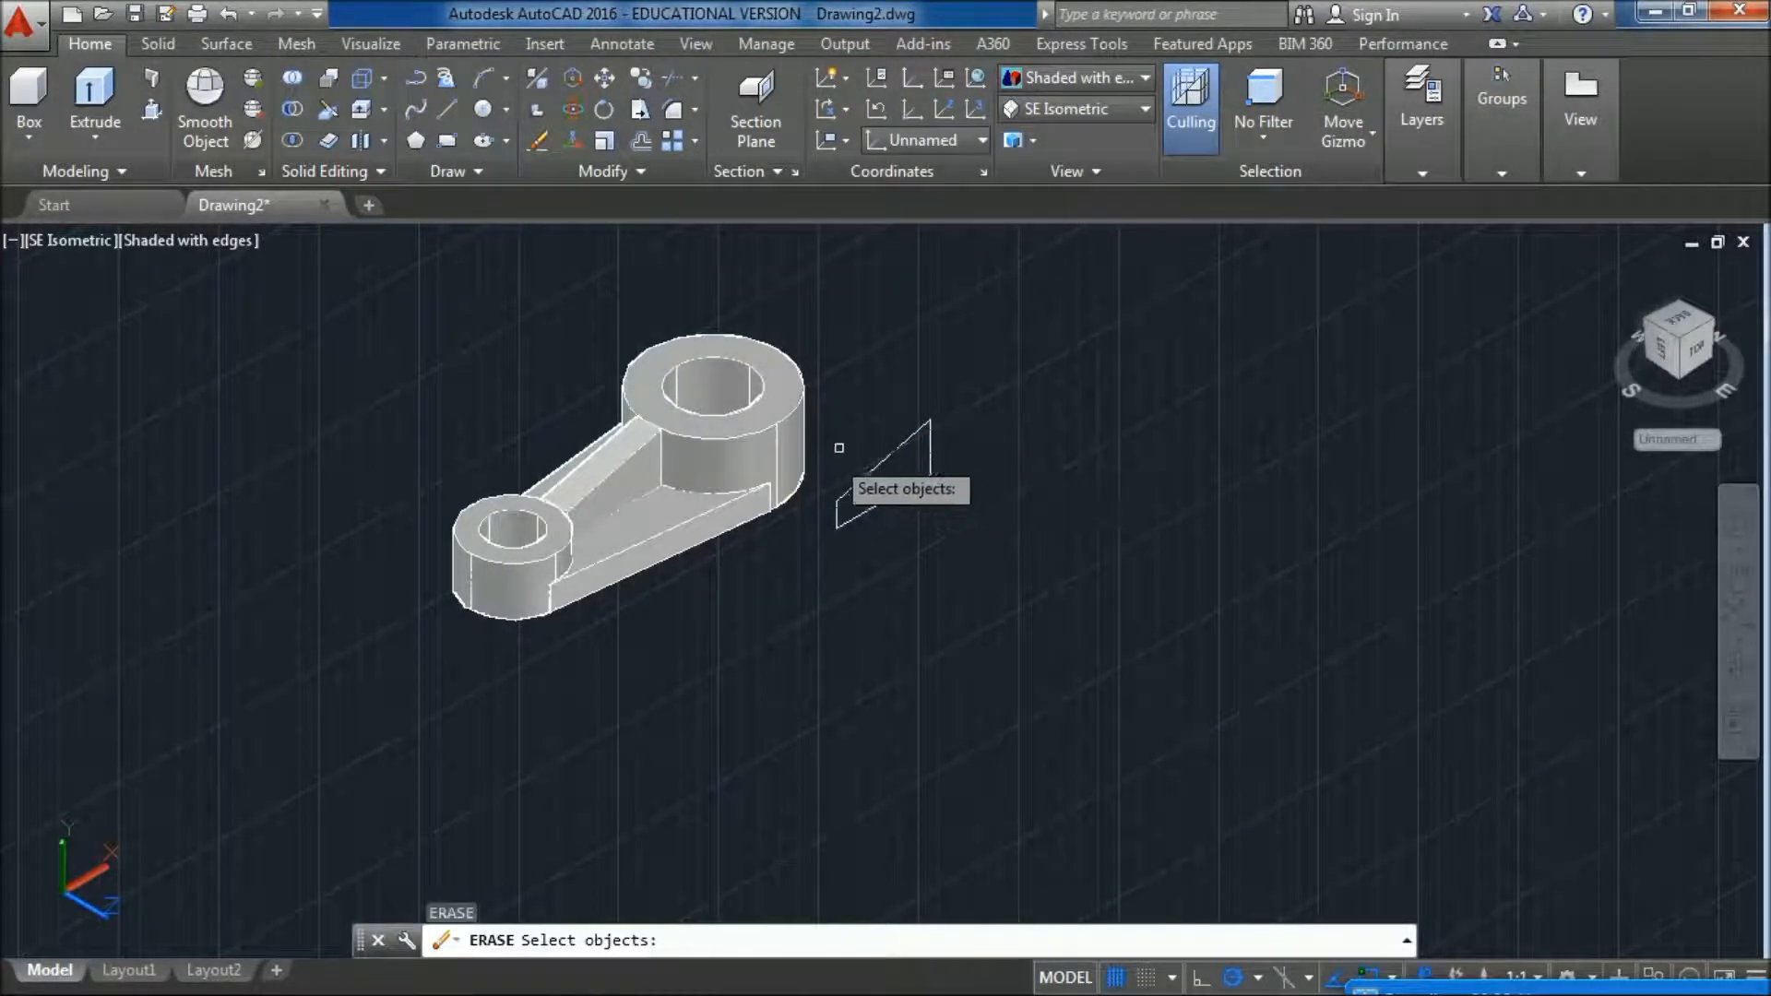
mouse_move(876, 371)
mouse_down()
mouse_move(838, 455)
mouse_move(937, 507)
mouse_move(1053, 468)
mouse_up()
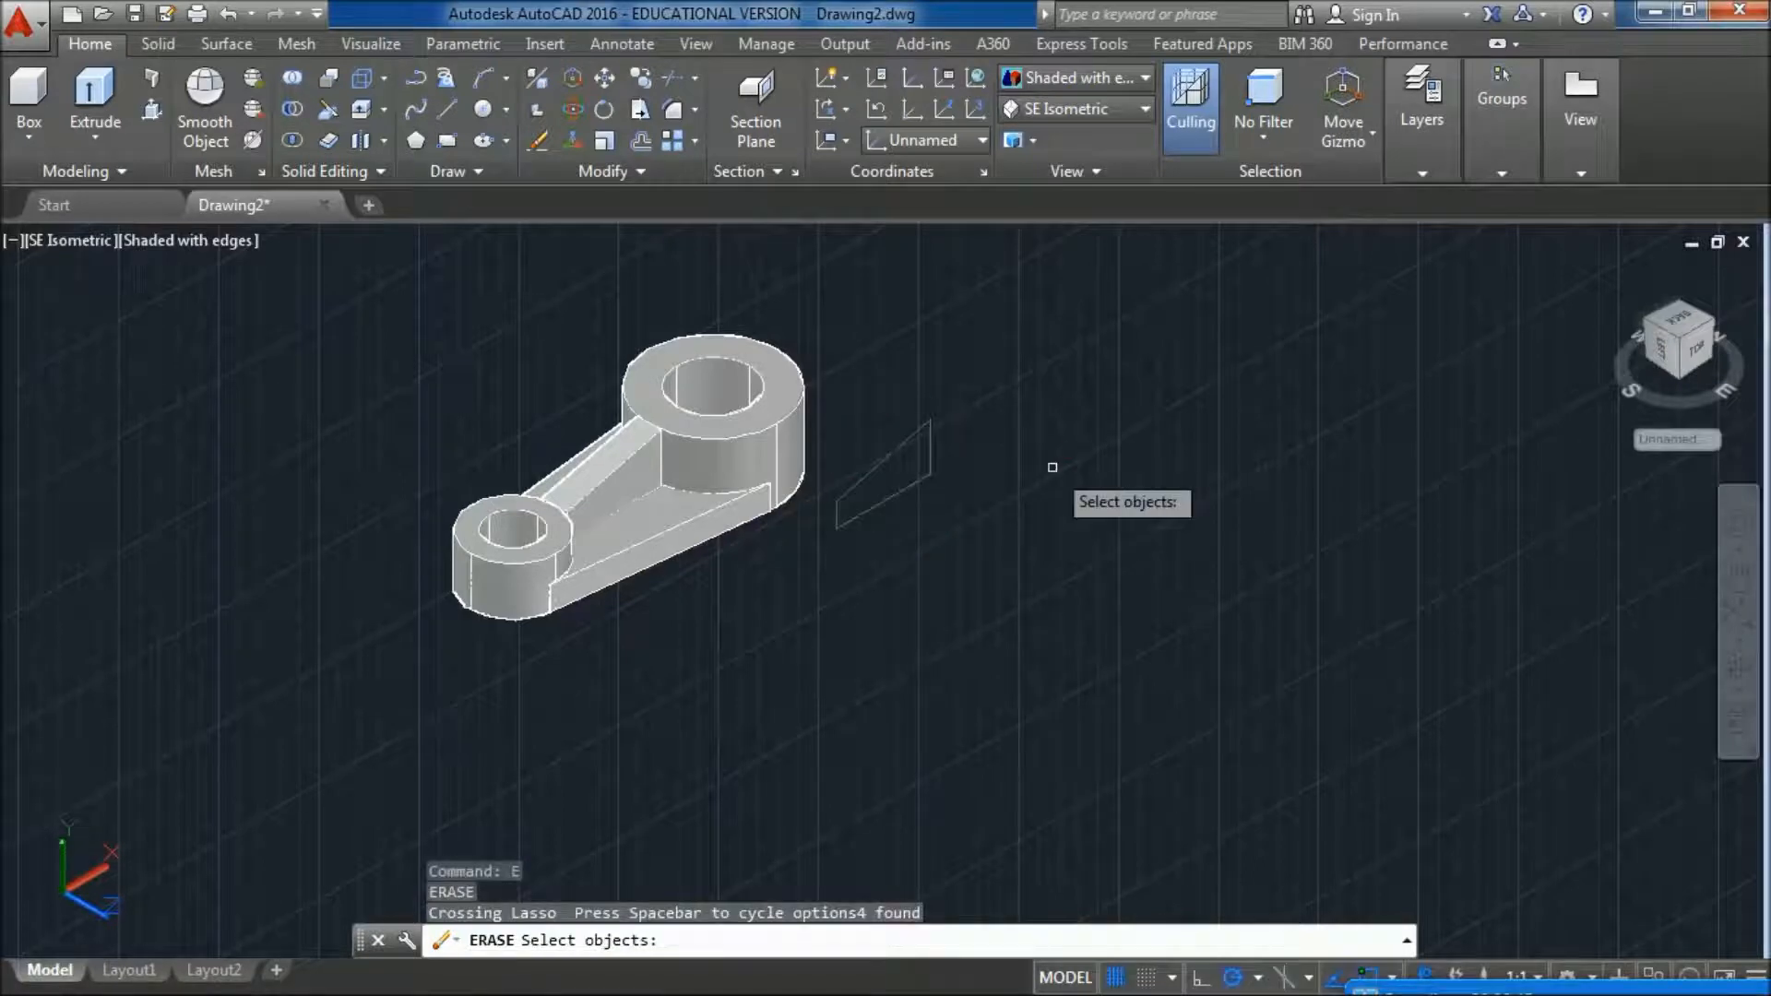
key(Return)
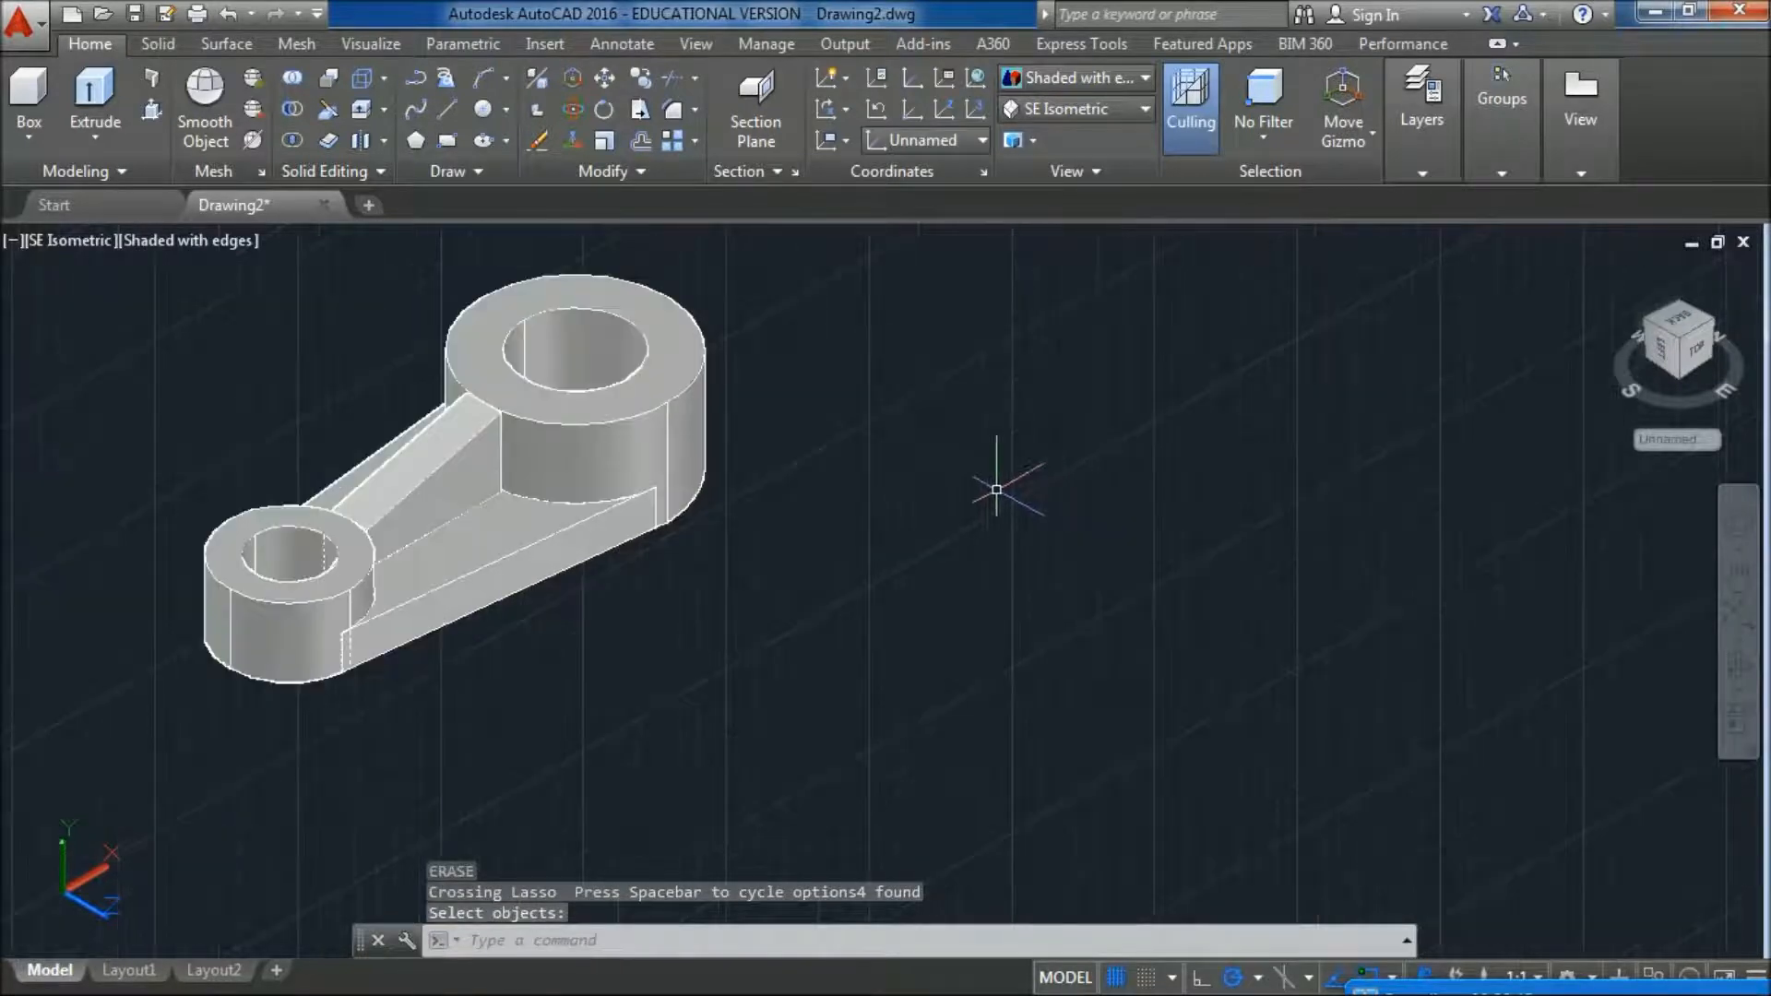
- Examine from several angles how the rib's ends meet the curved walls of the two bosses
scroll(873, 496, up, 2)
scroll(878, 498, down, 2)
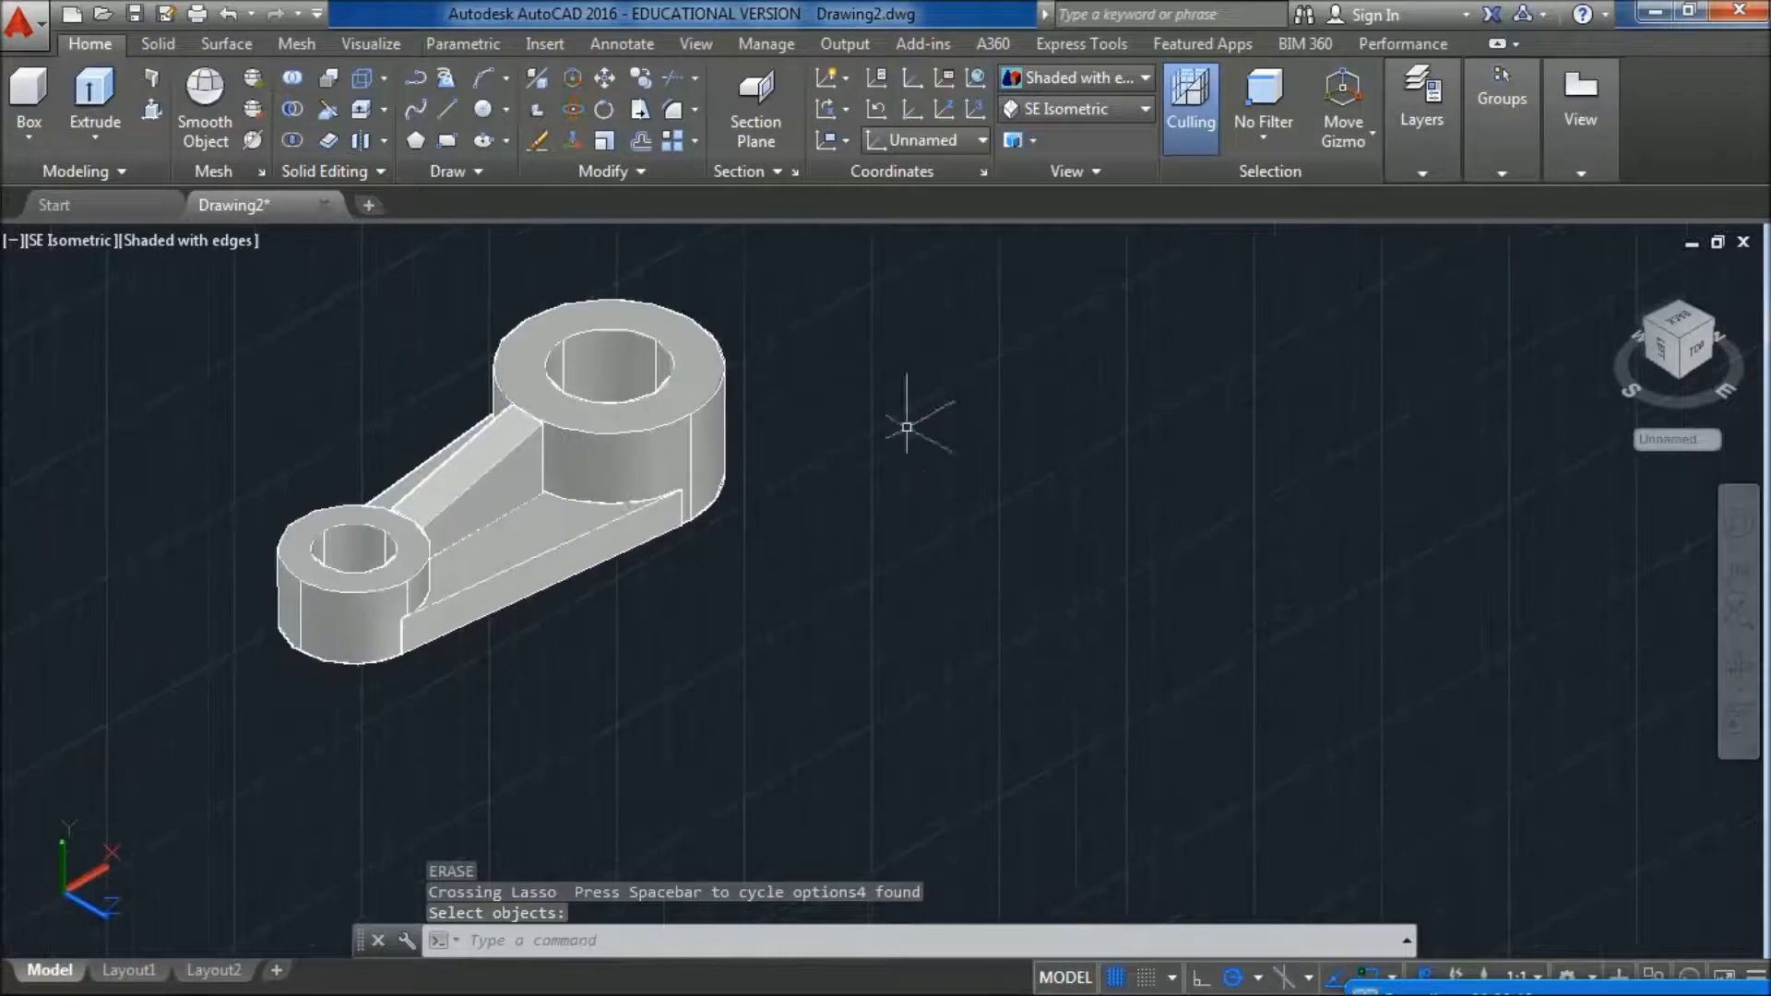
click(1740, 659)
drag(699, 520, 997, 526)
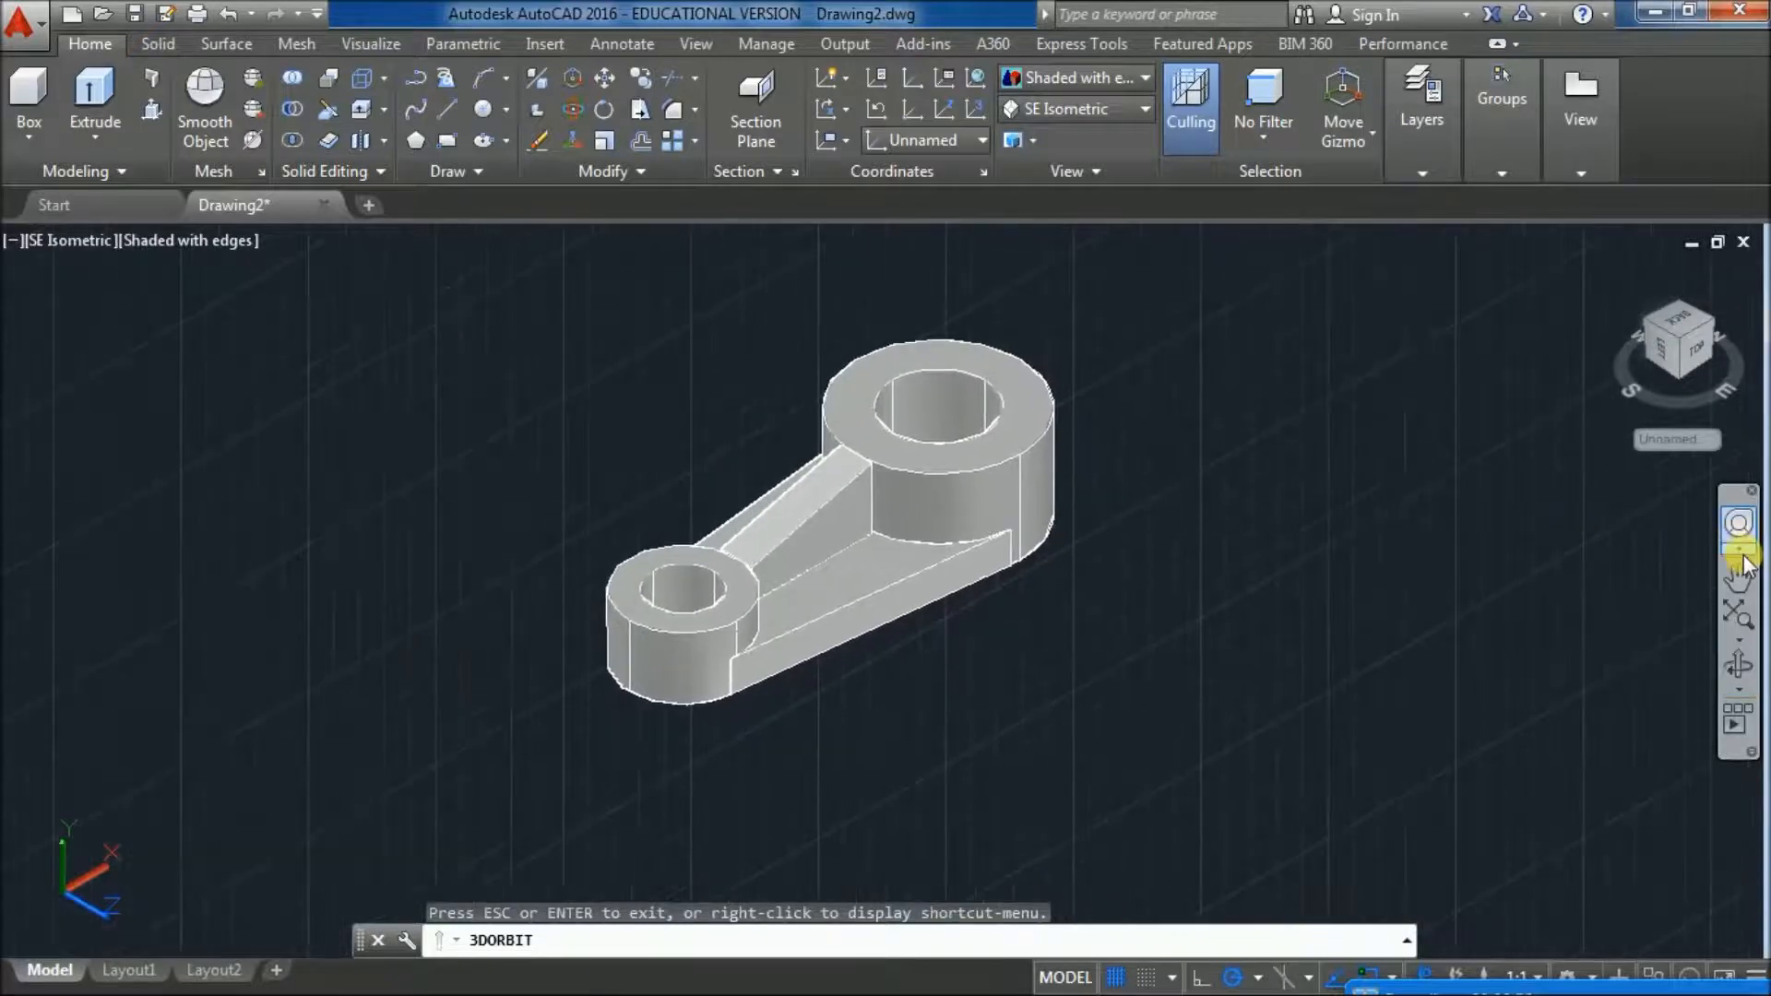
click(1740, 578)
mouse_move(1310, 546)
mouse_down()
mouse_move(1083, 473)
mouse_move(1293, 576)
mouse_up()
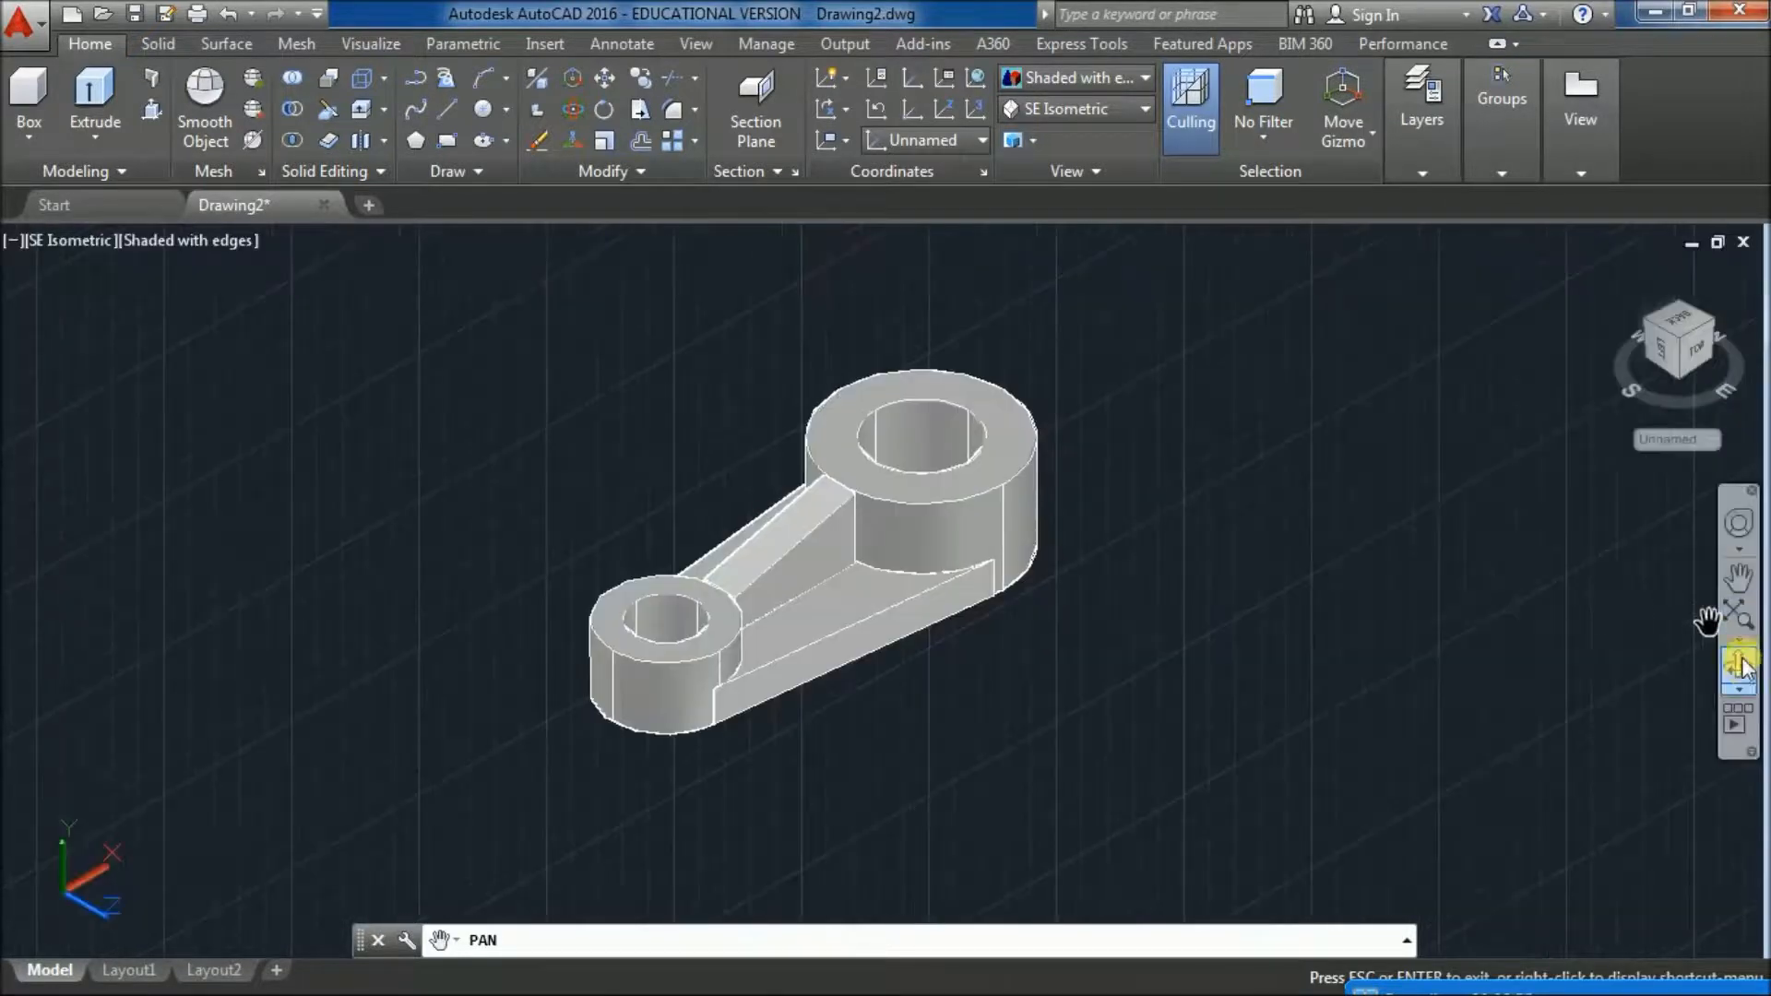
click(1741, 667)
drag(1090, 605, 631, 589)
scroll(613, 570, up, 2)
middle_drag(613, 570, 671, 643)
middle_drag(1506, 583, 1410, 498)
scroll(850, 558, up, 1)
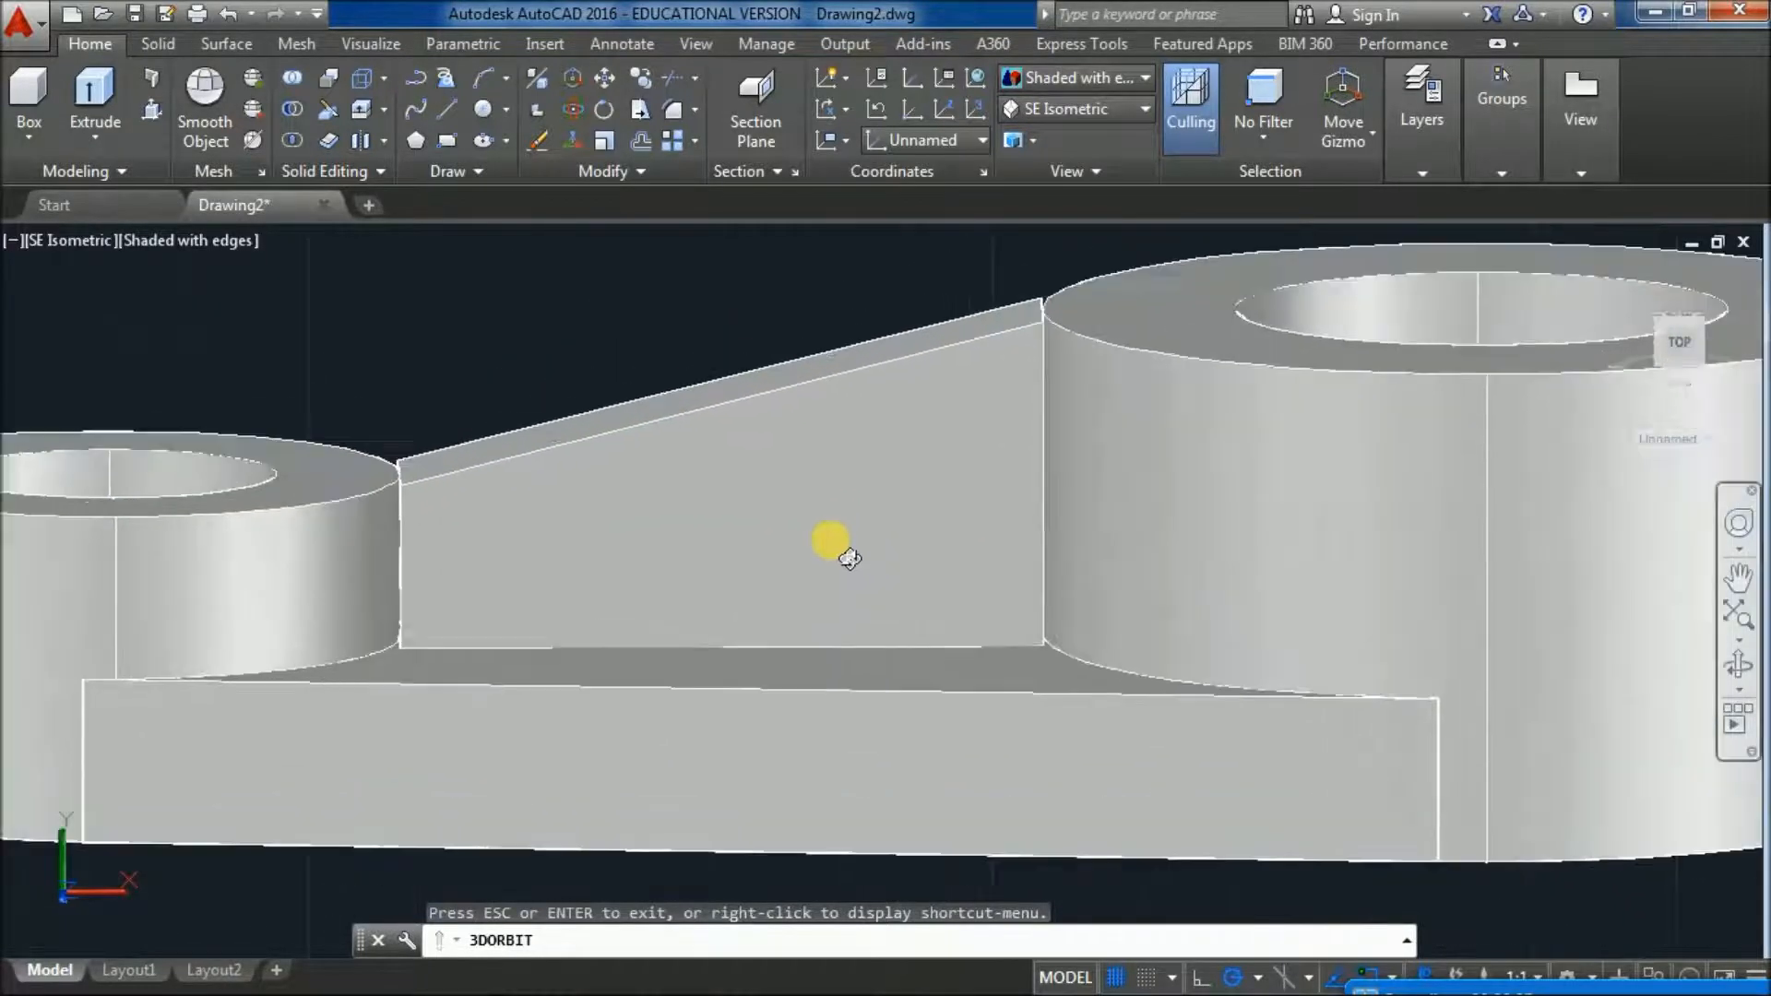
drag(430, 484, 339, 631)
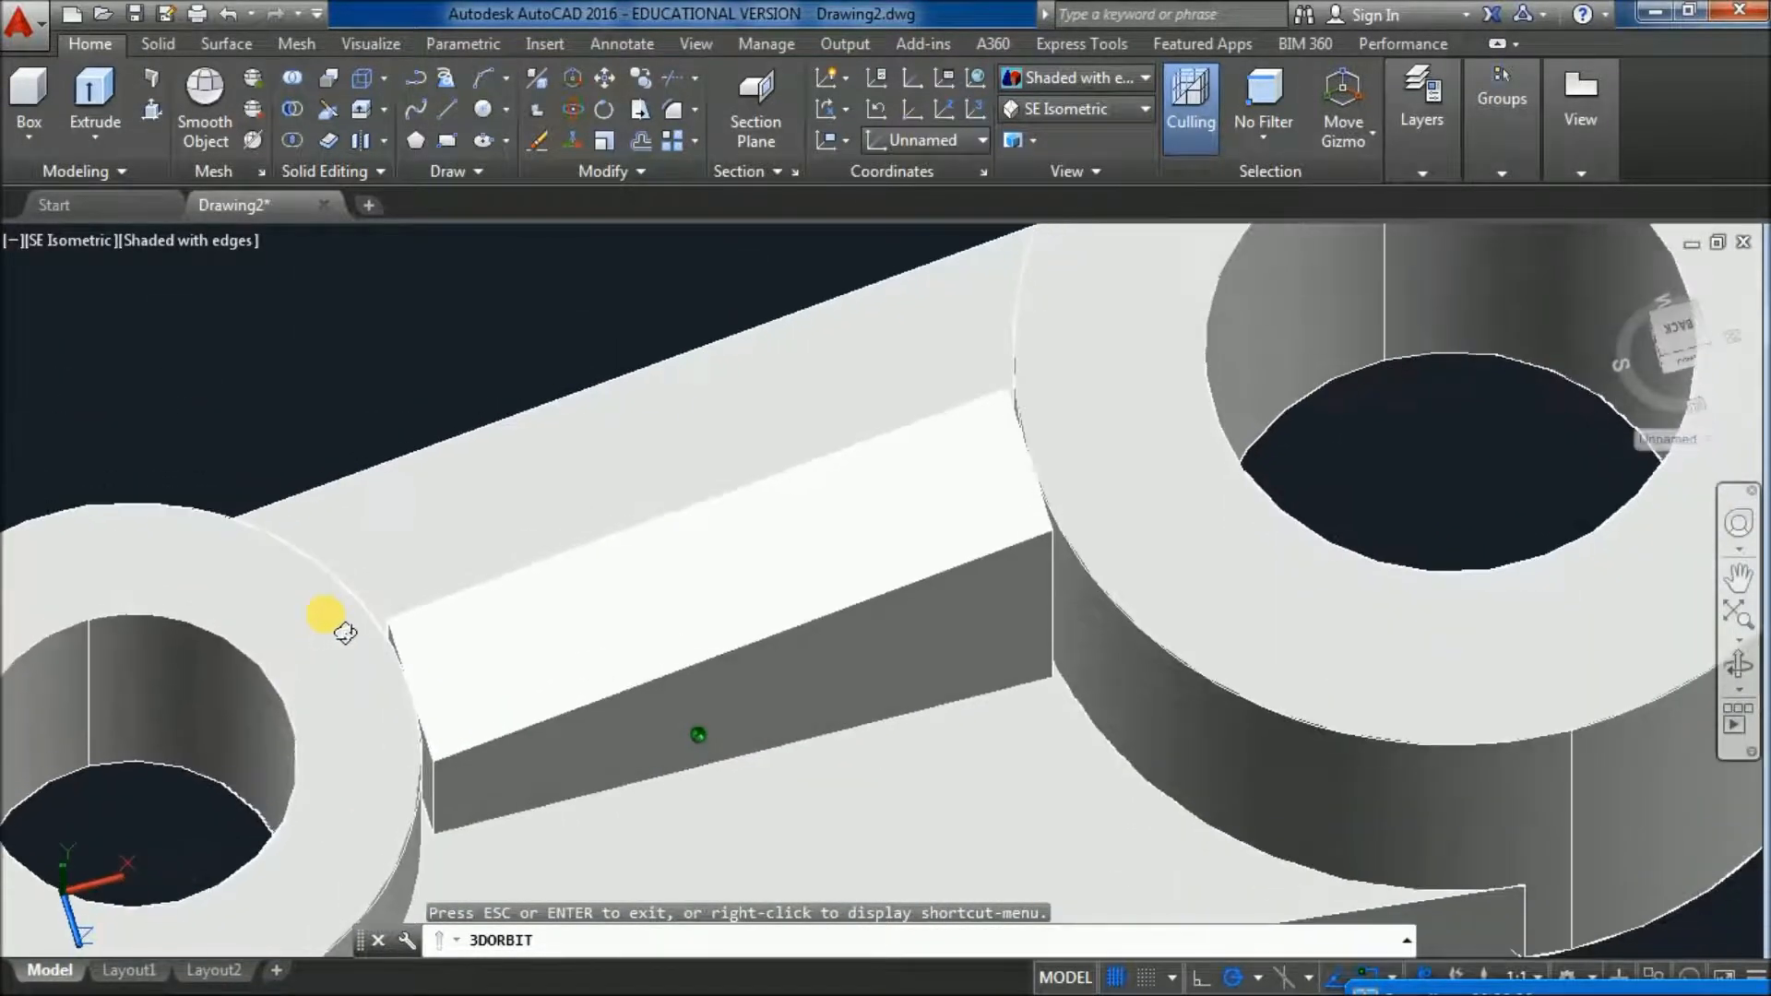
key(Escape)
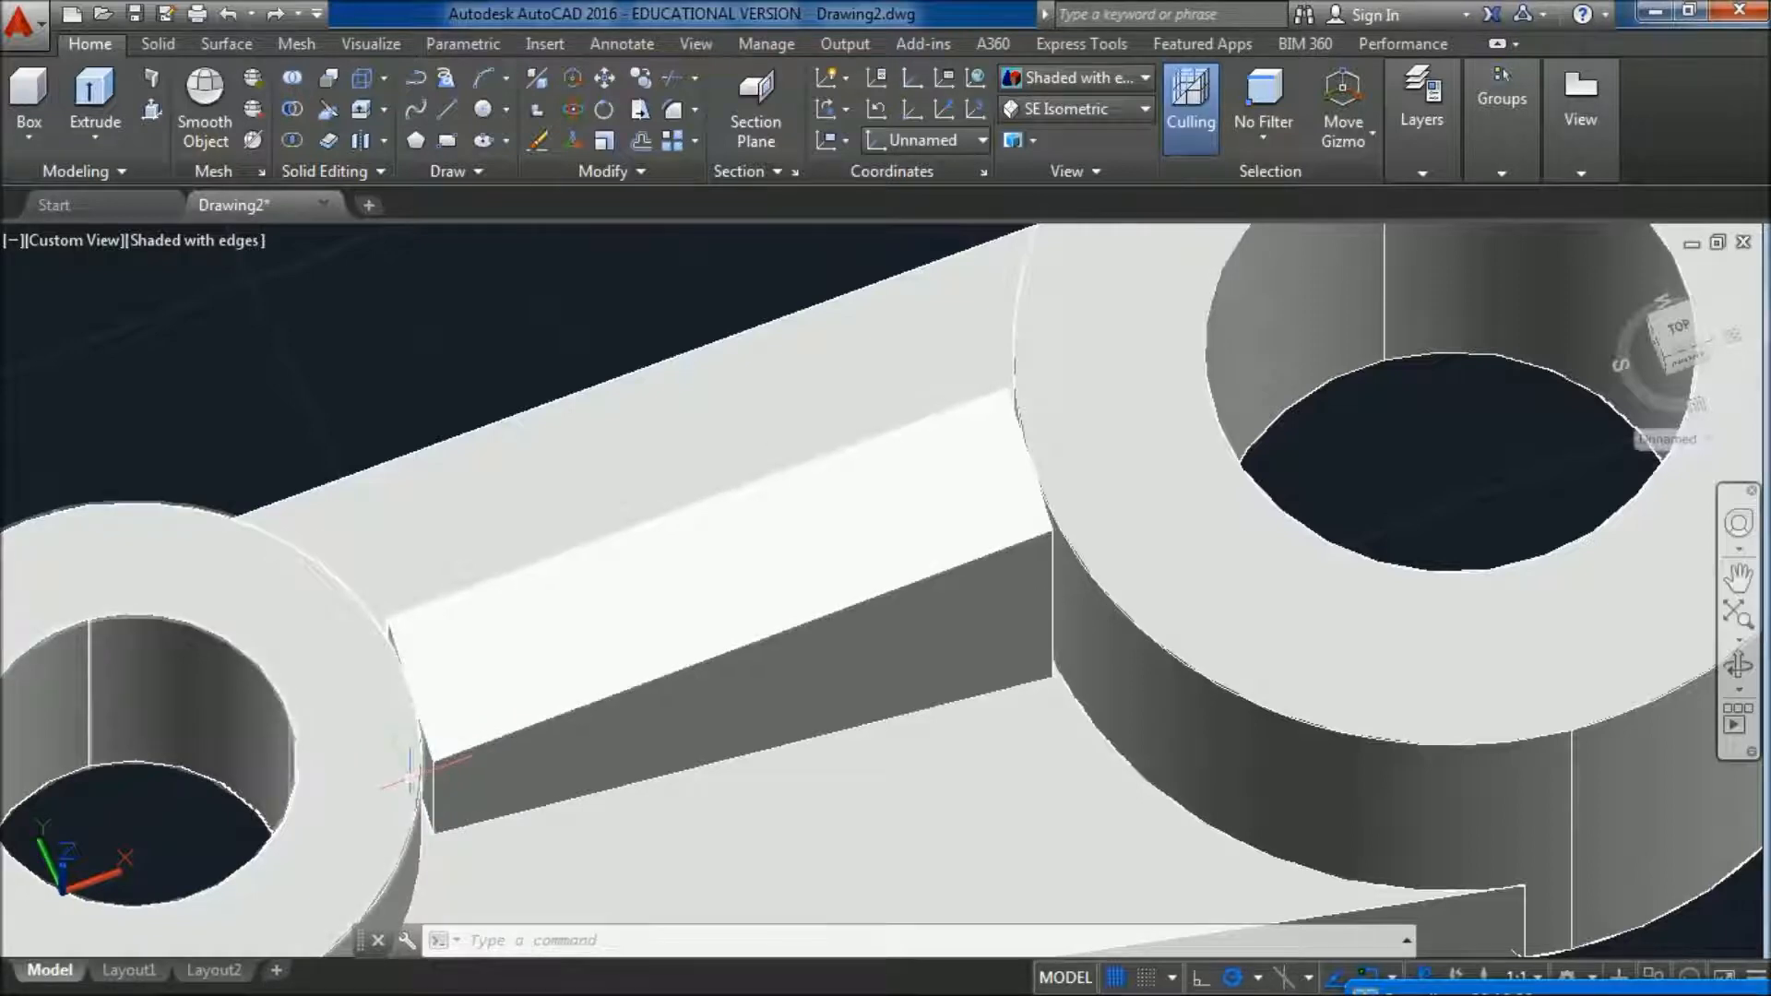
- Presspull the rib's short end face by 3 into the small boss
click(151, 112)
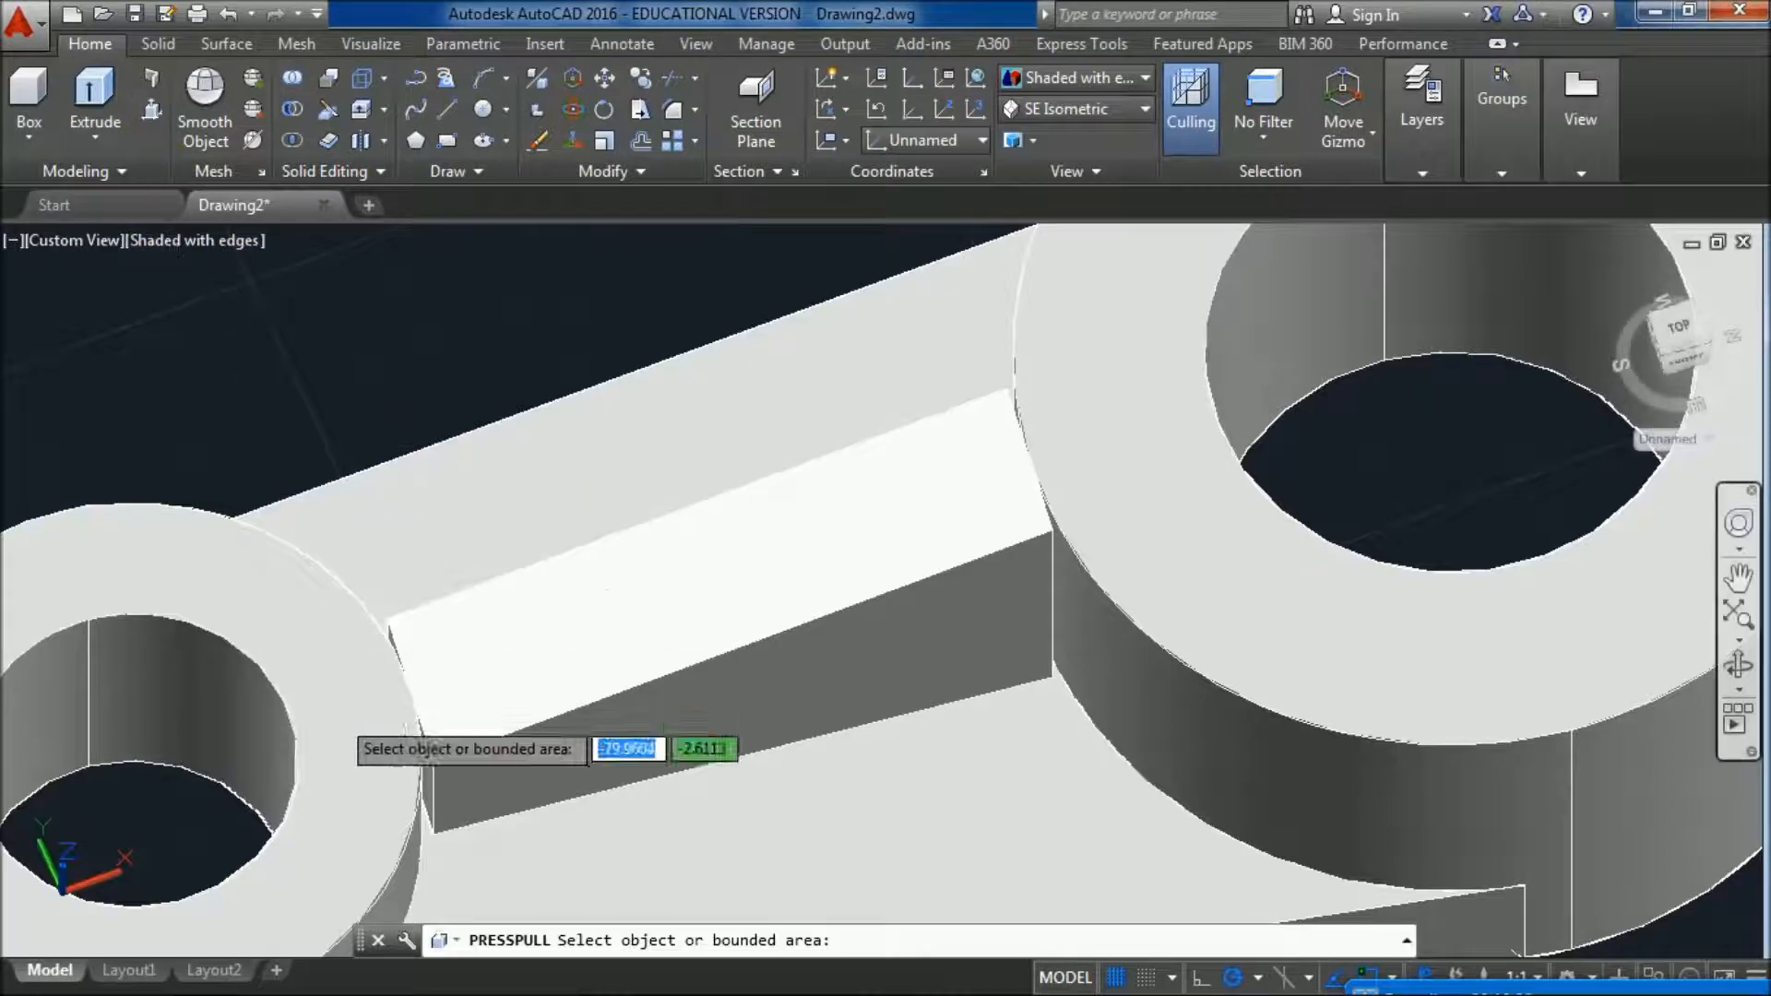
click(428, 783)
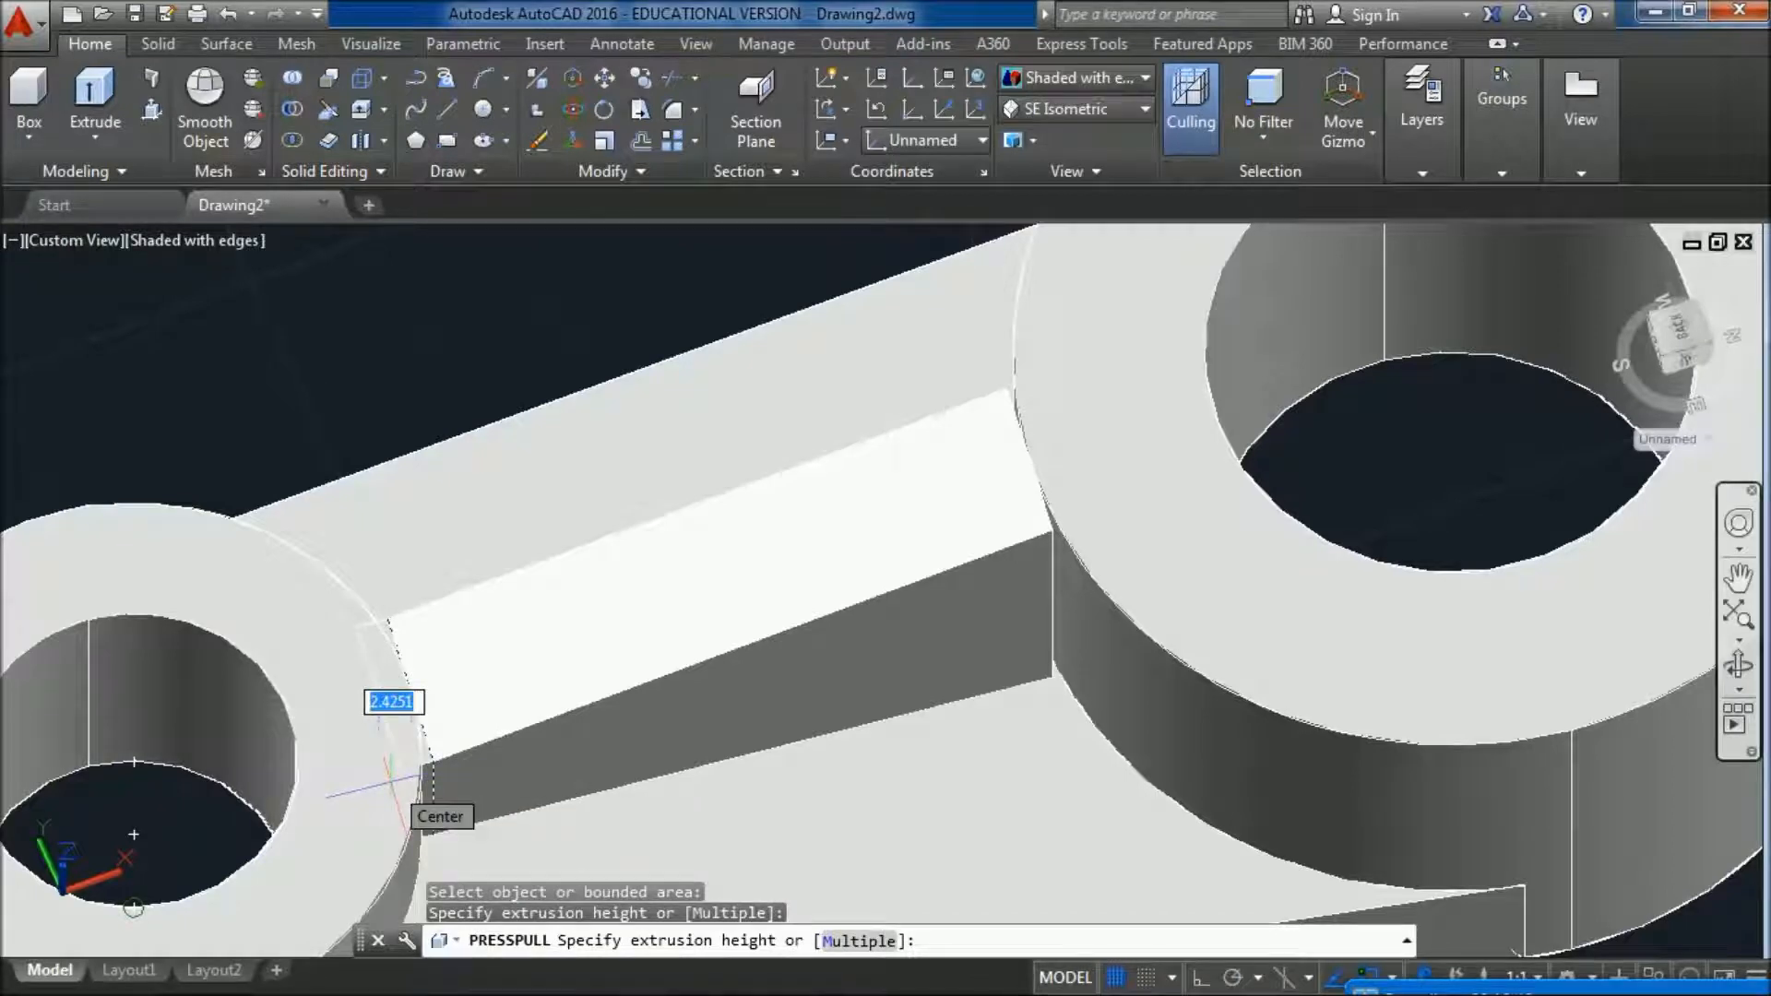
key(Return)
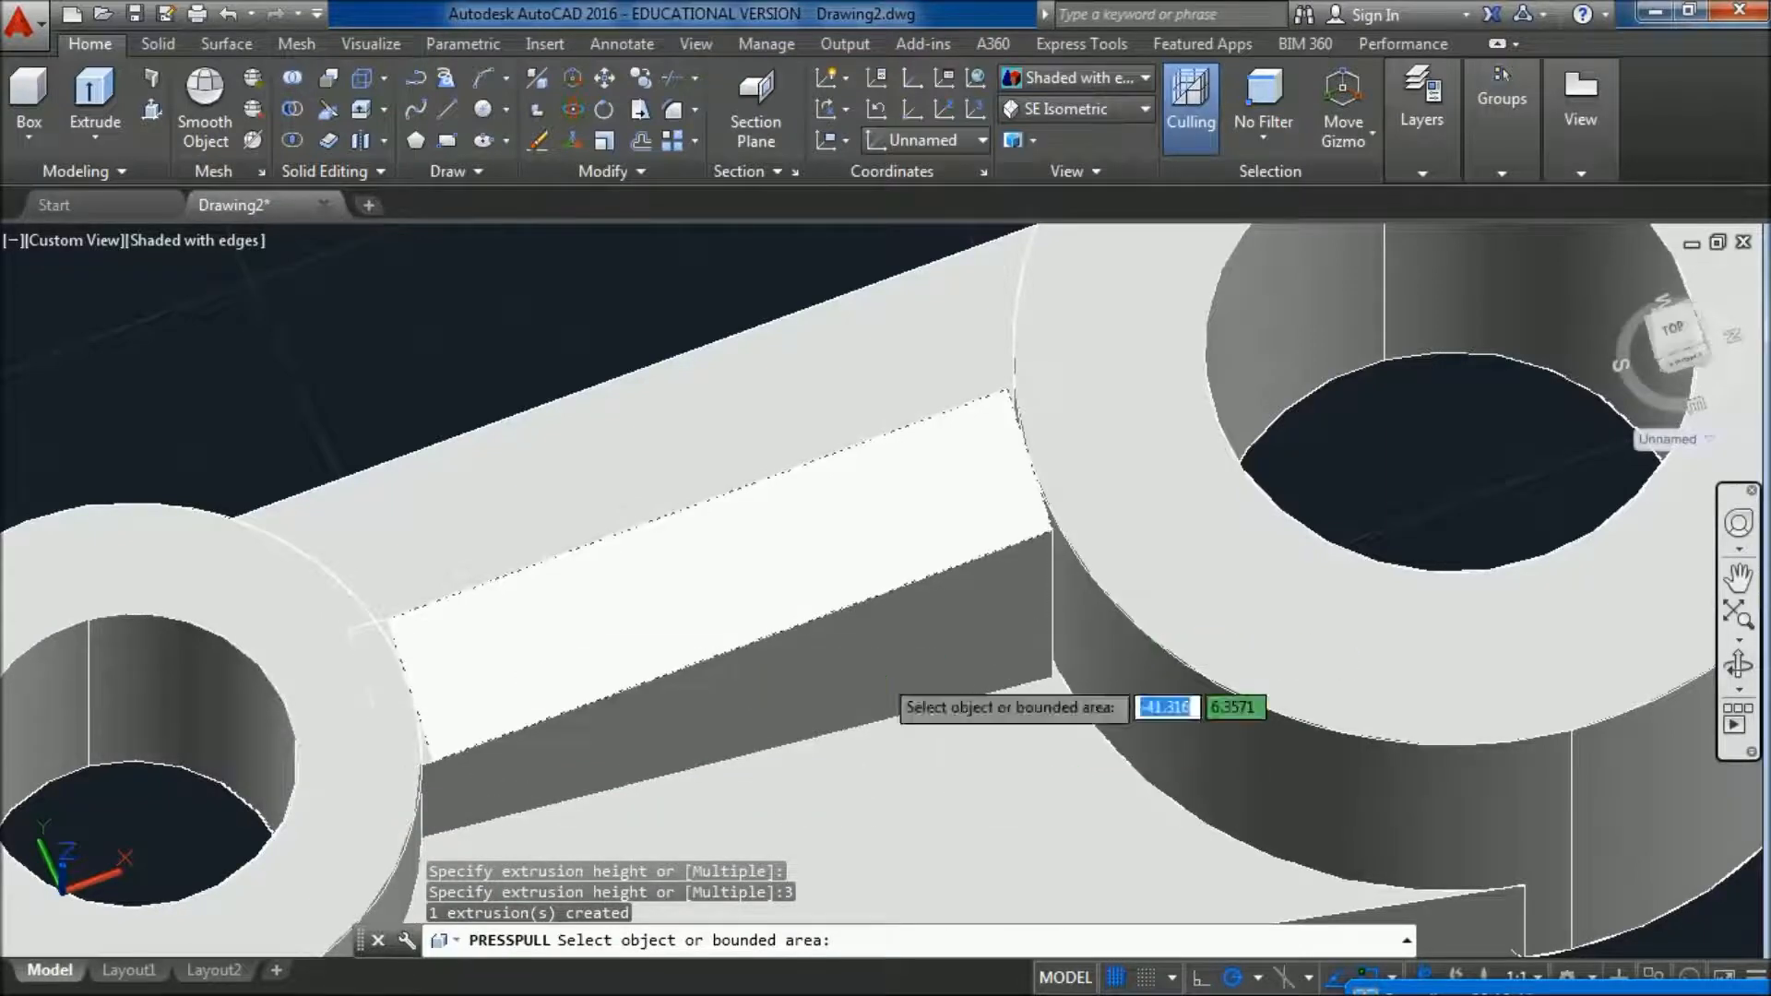
middle_drag(1262, 687, 1213, 678)
drag(1213, 678, 890, 716)
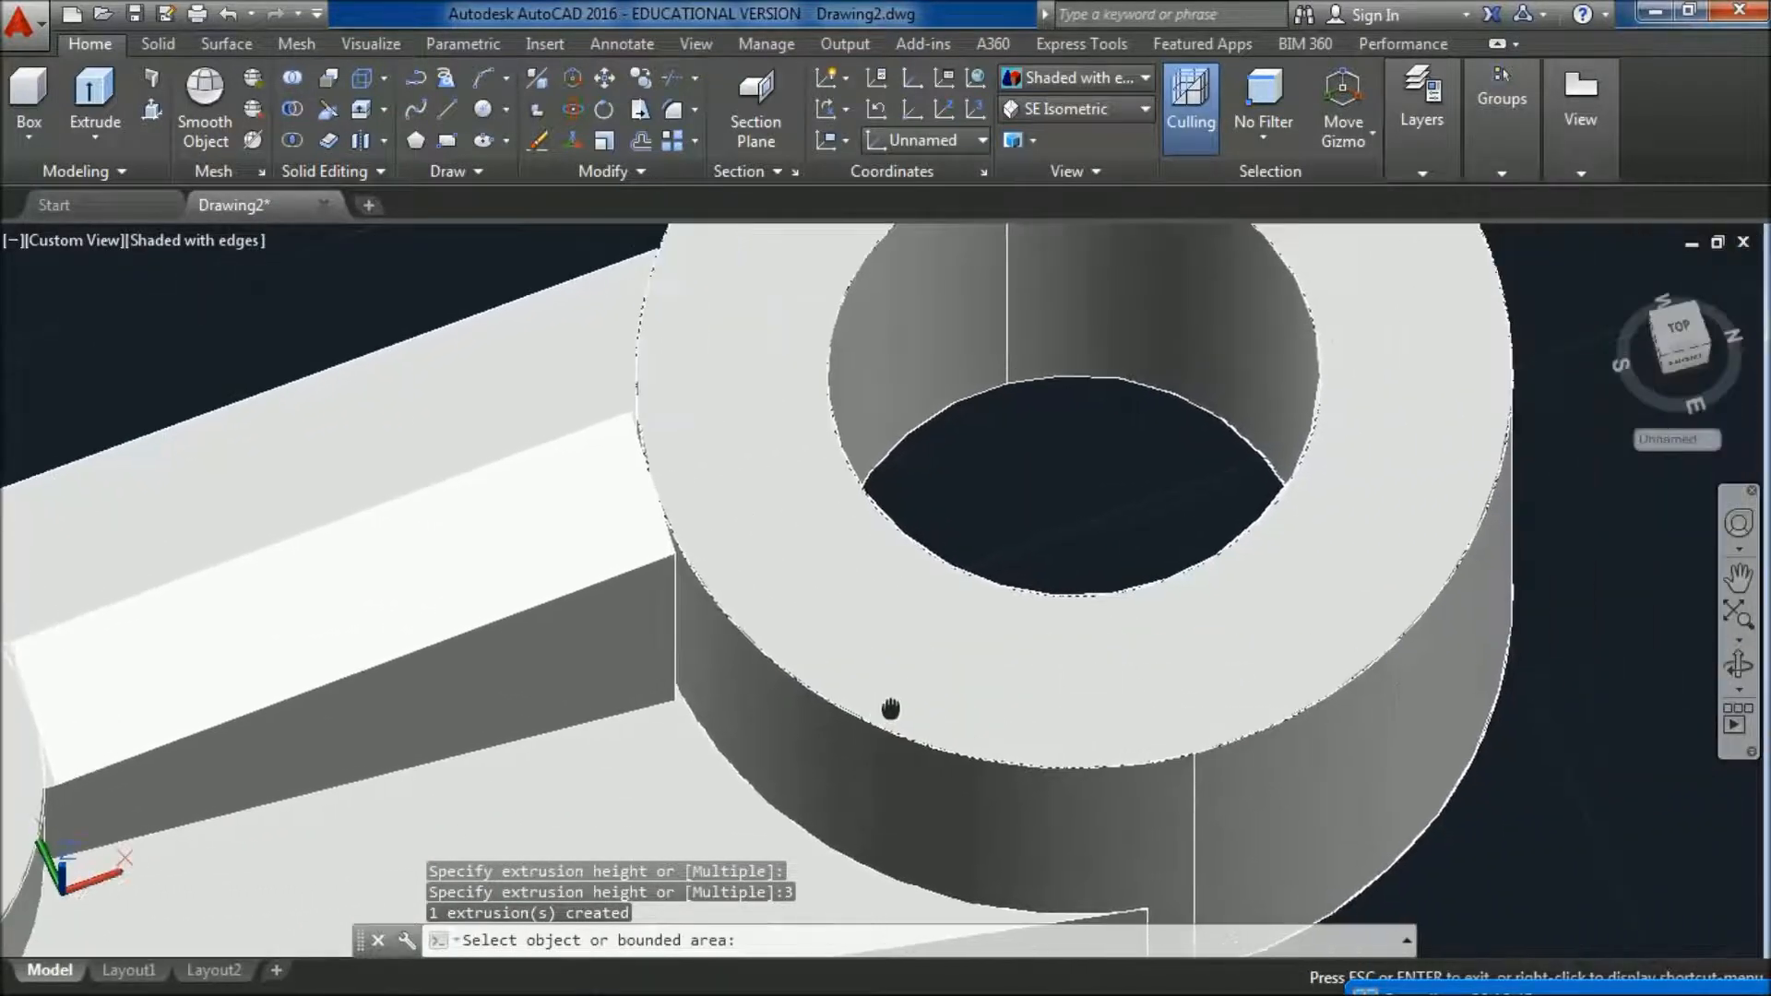
- Presspull the rib's tall end face by 4 into the large boss
key(Escape)
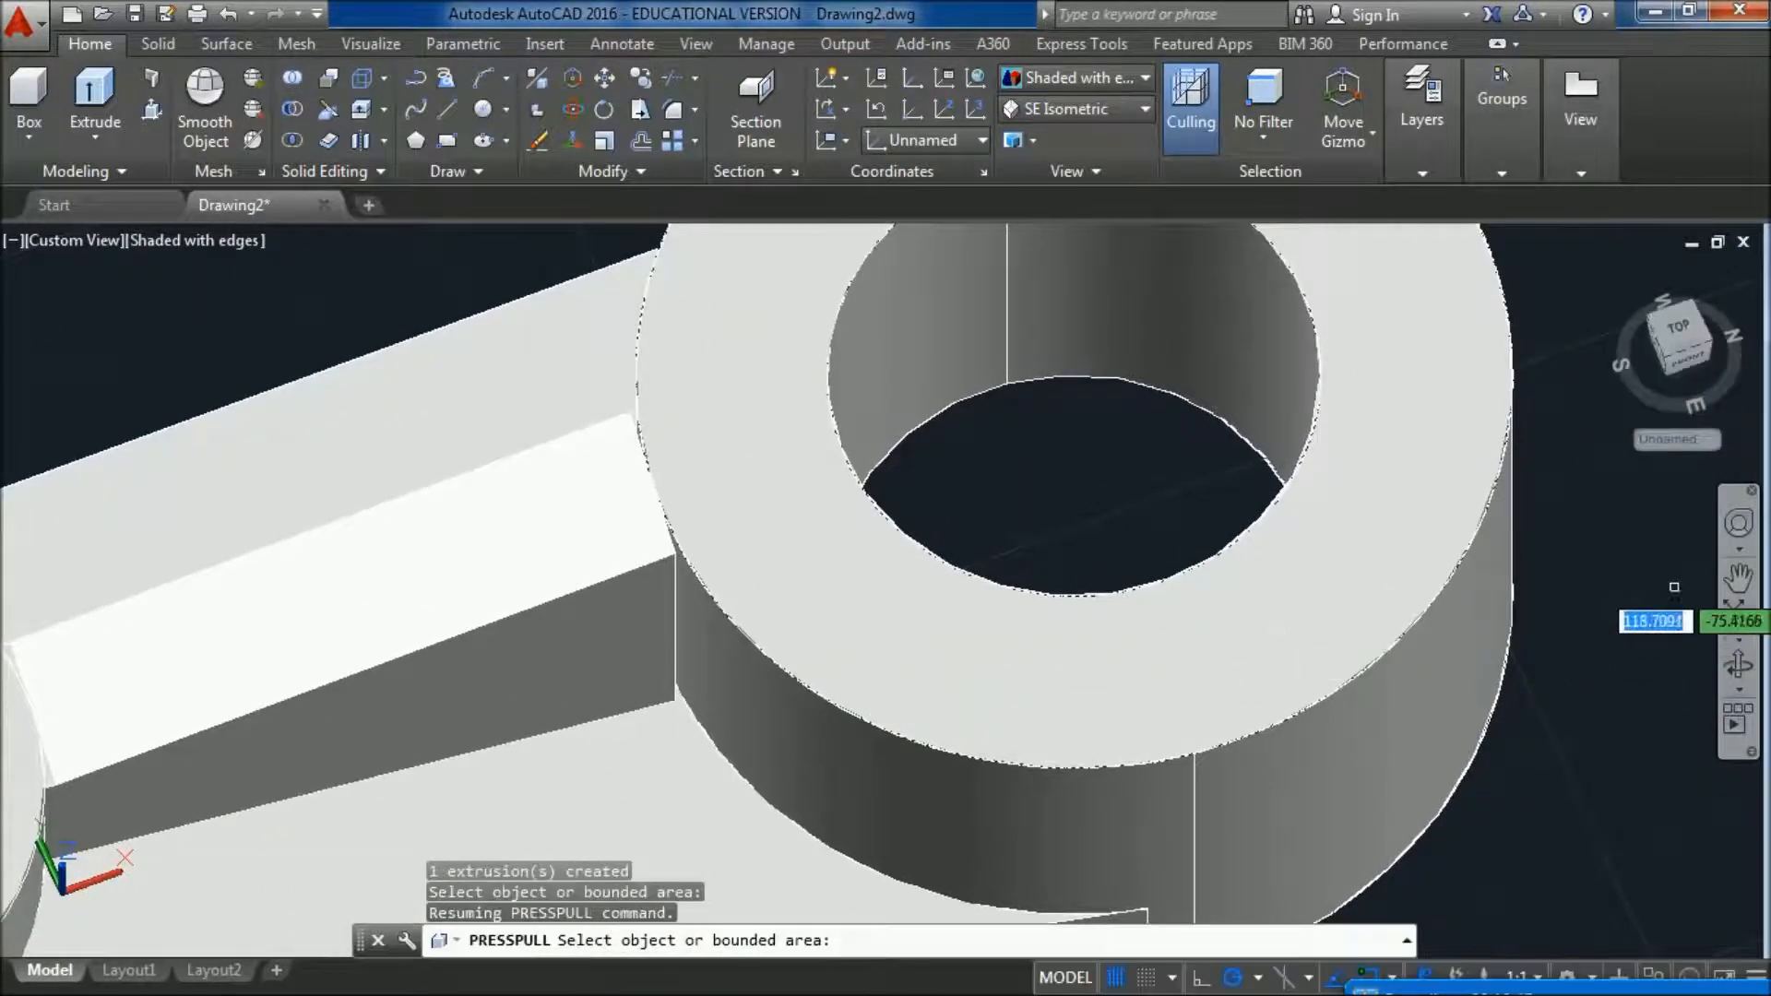
click(1739, 664)
drag(1042, 561, 851, 650)
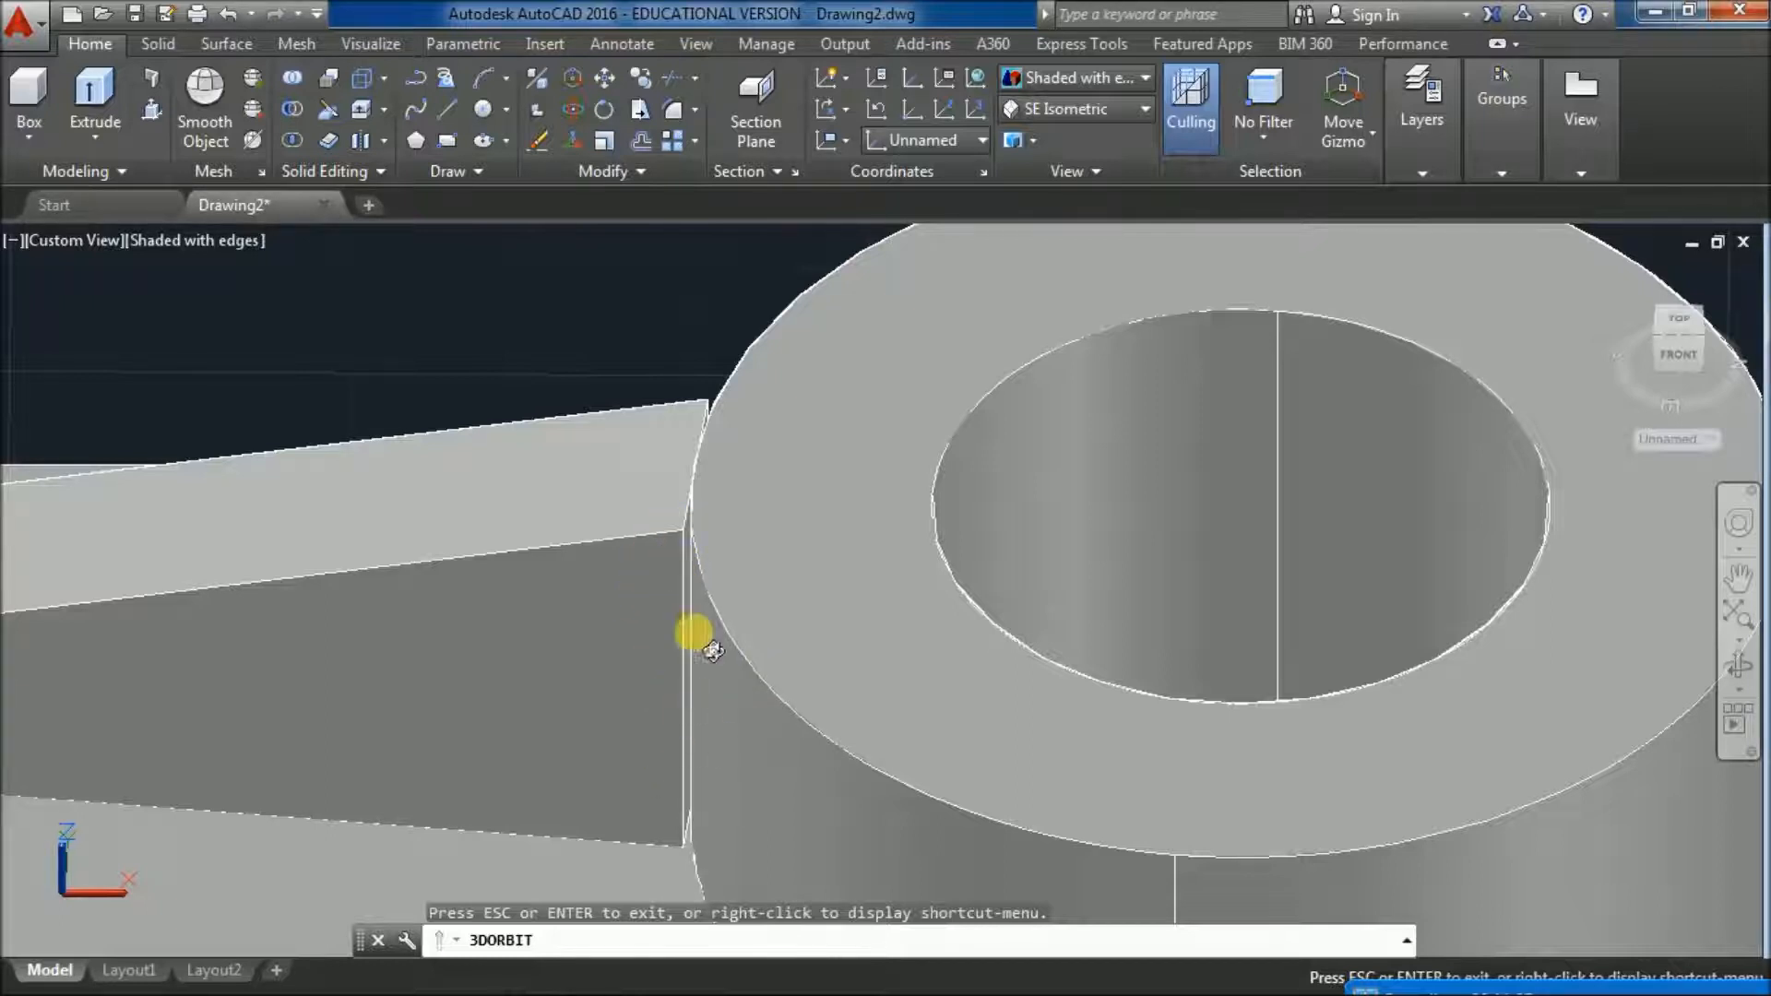
click(153, 114)
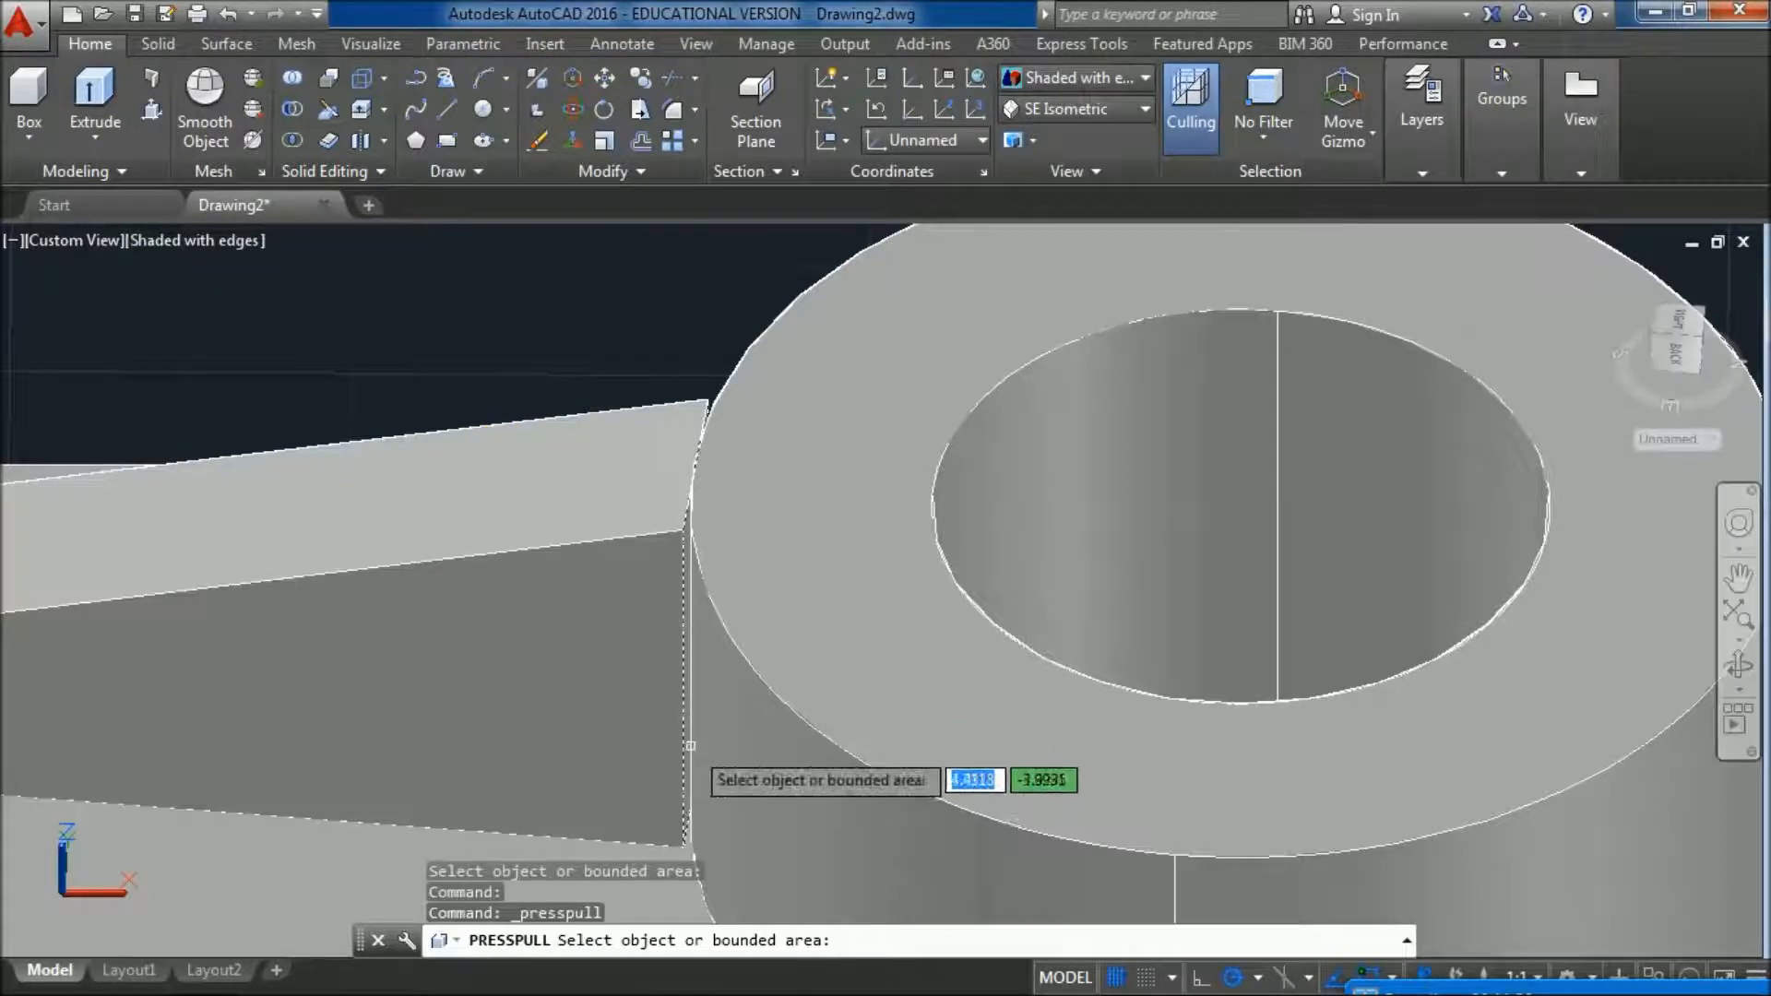
scroll(683, 742, up, 5)
scroll(686, 743, up, 2)
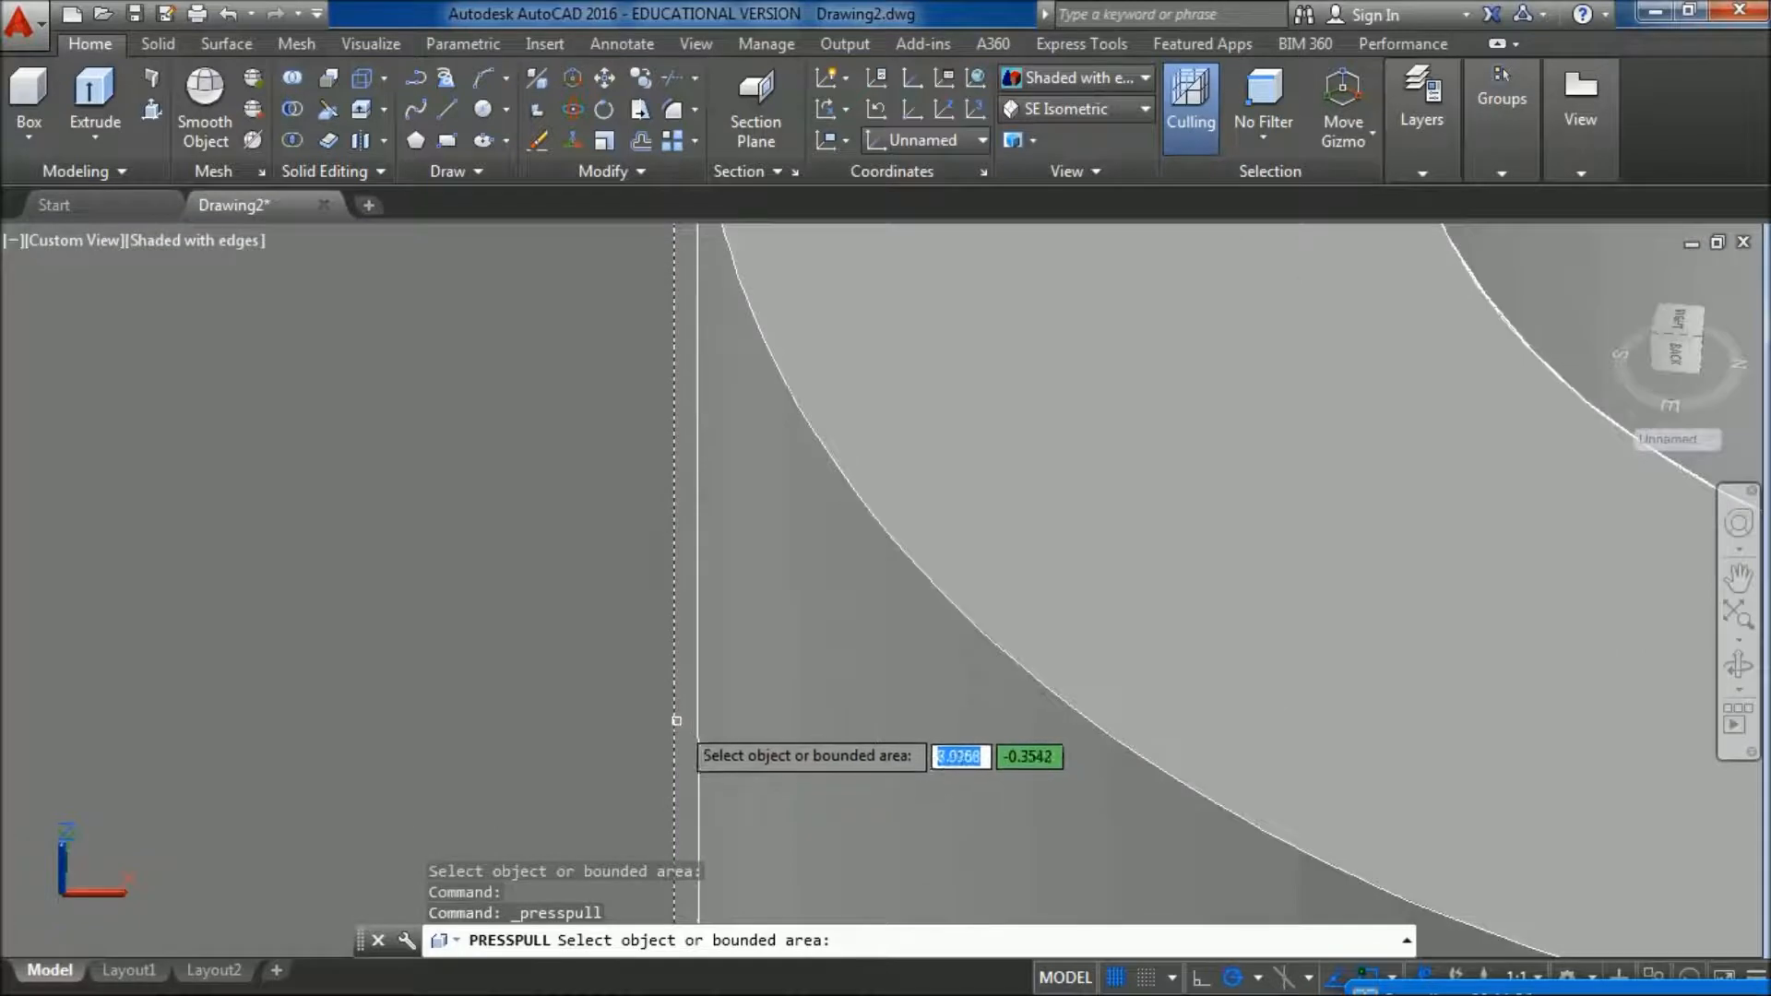
click(698, 718)
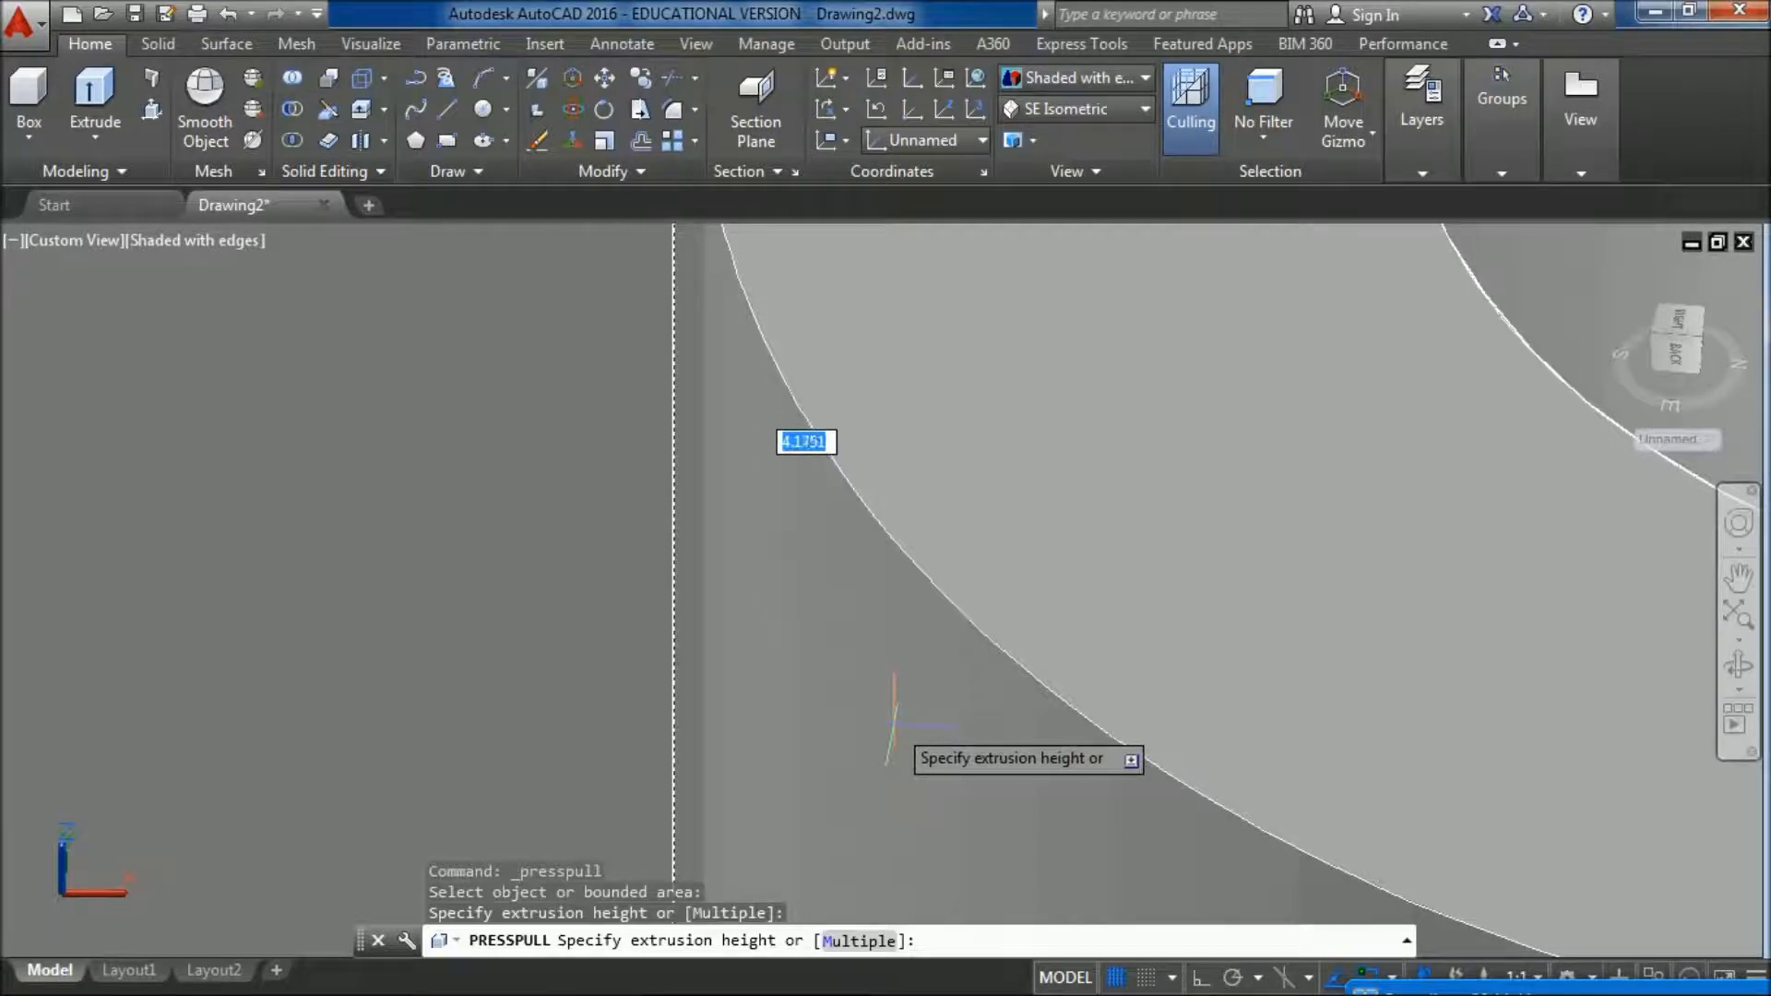
key(Return)
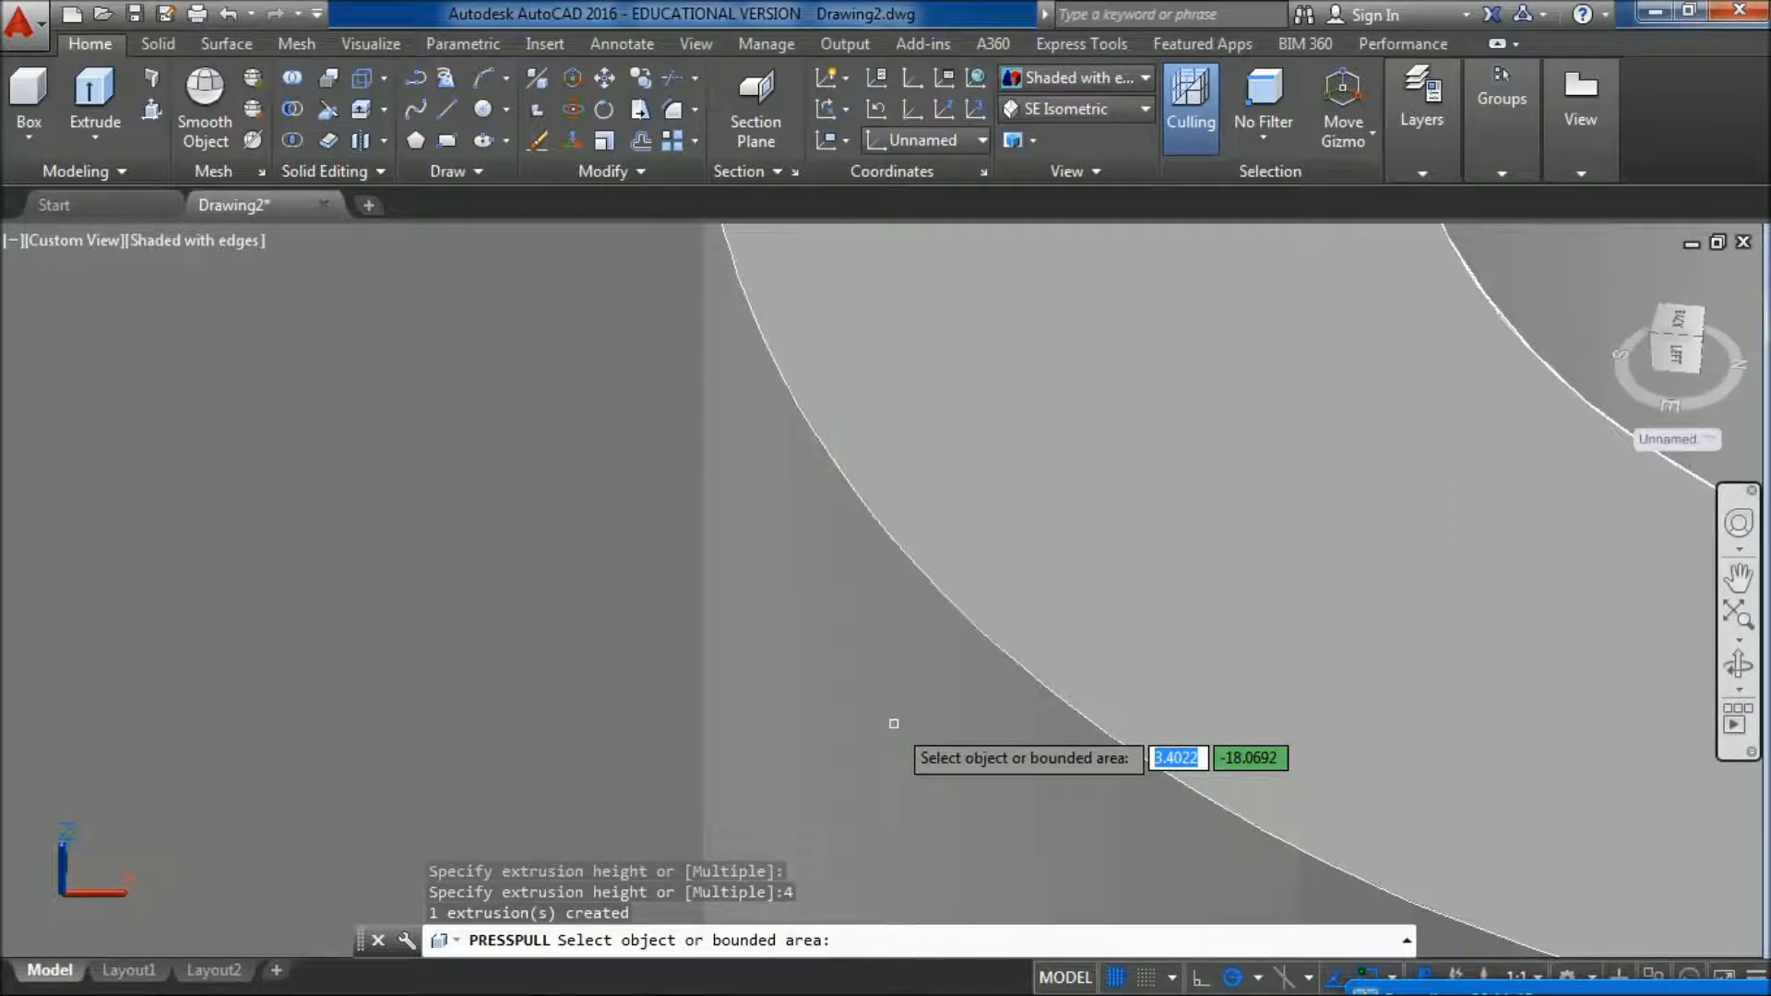
- Examine the whole link and compare it with the dimensioned reference picture, checking the keyway at the large boss
mouse_move(704, 988)
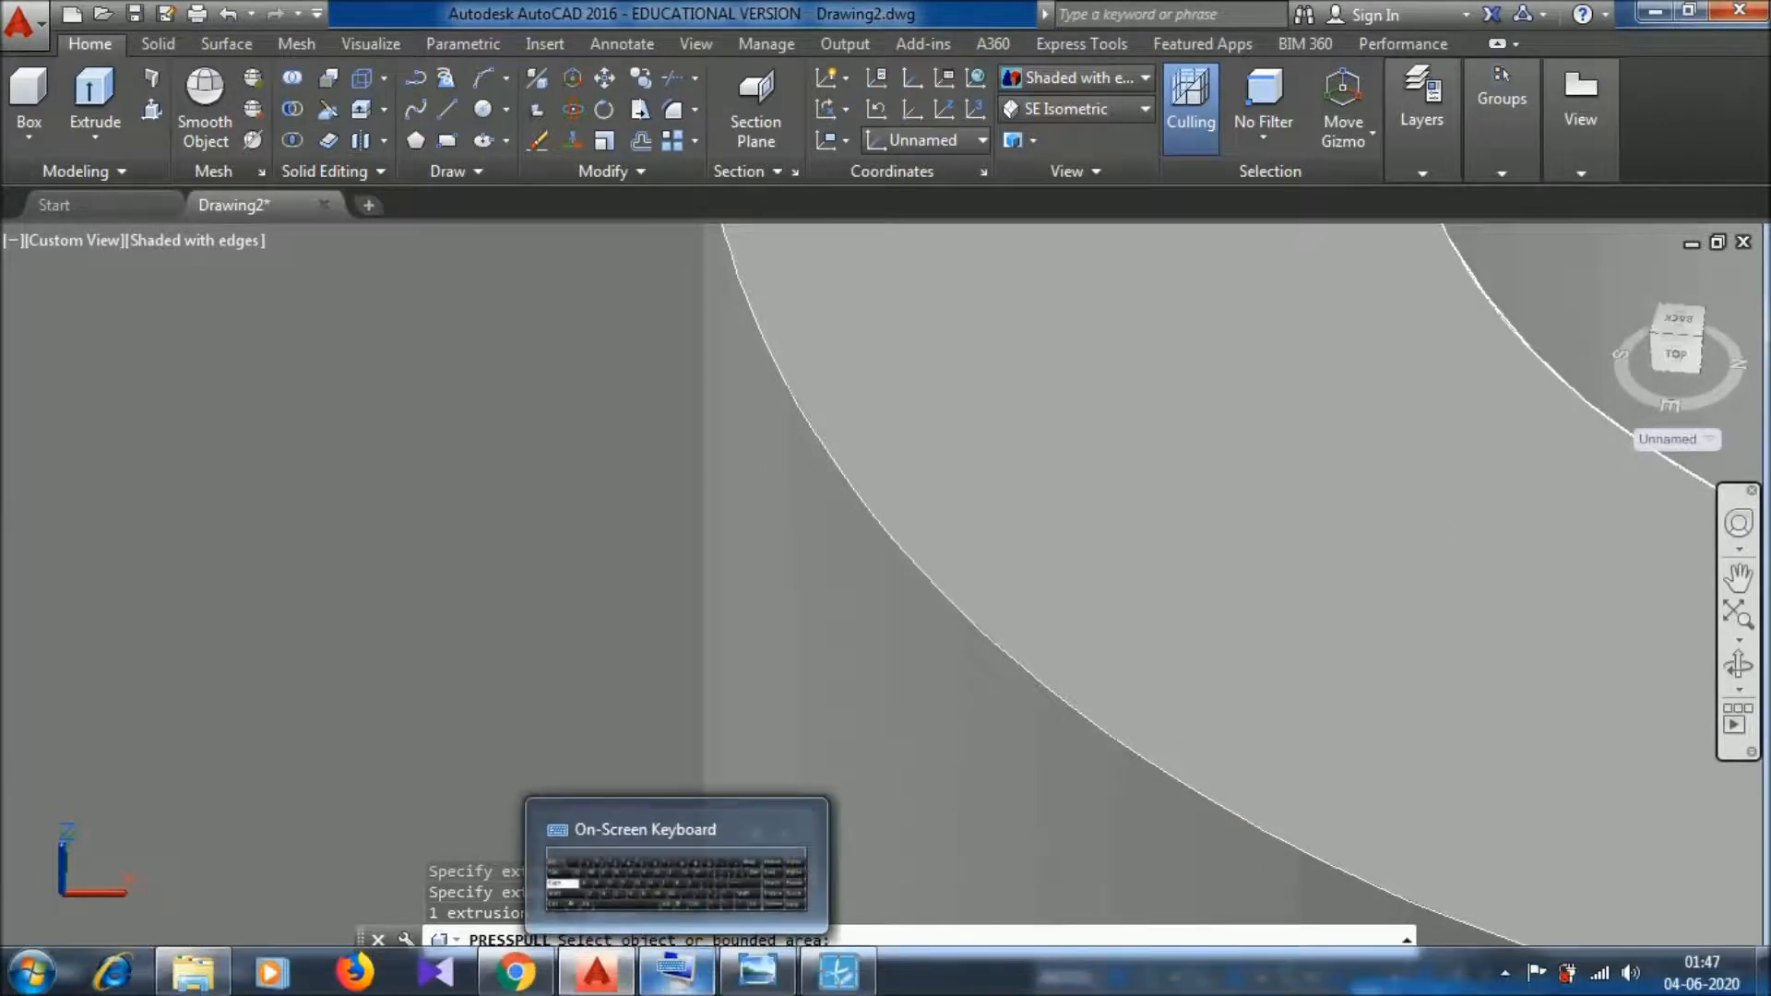
click(1088, 564)
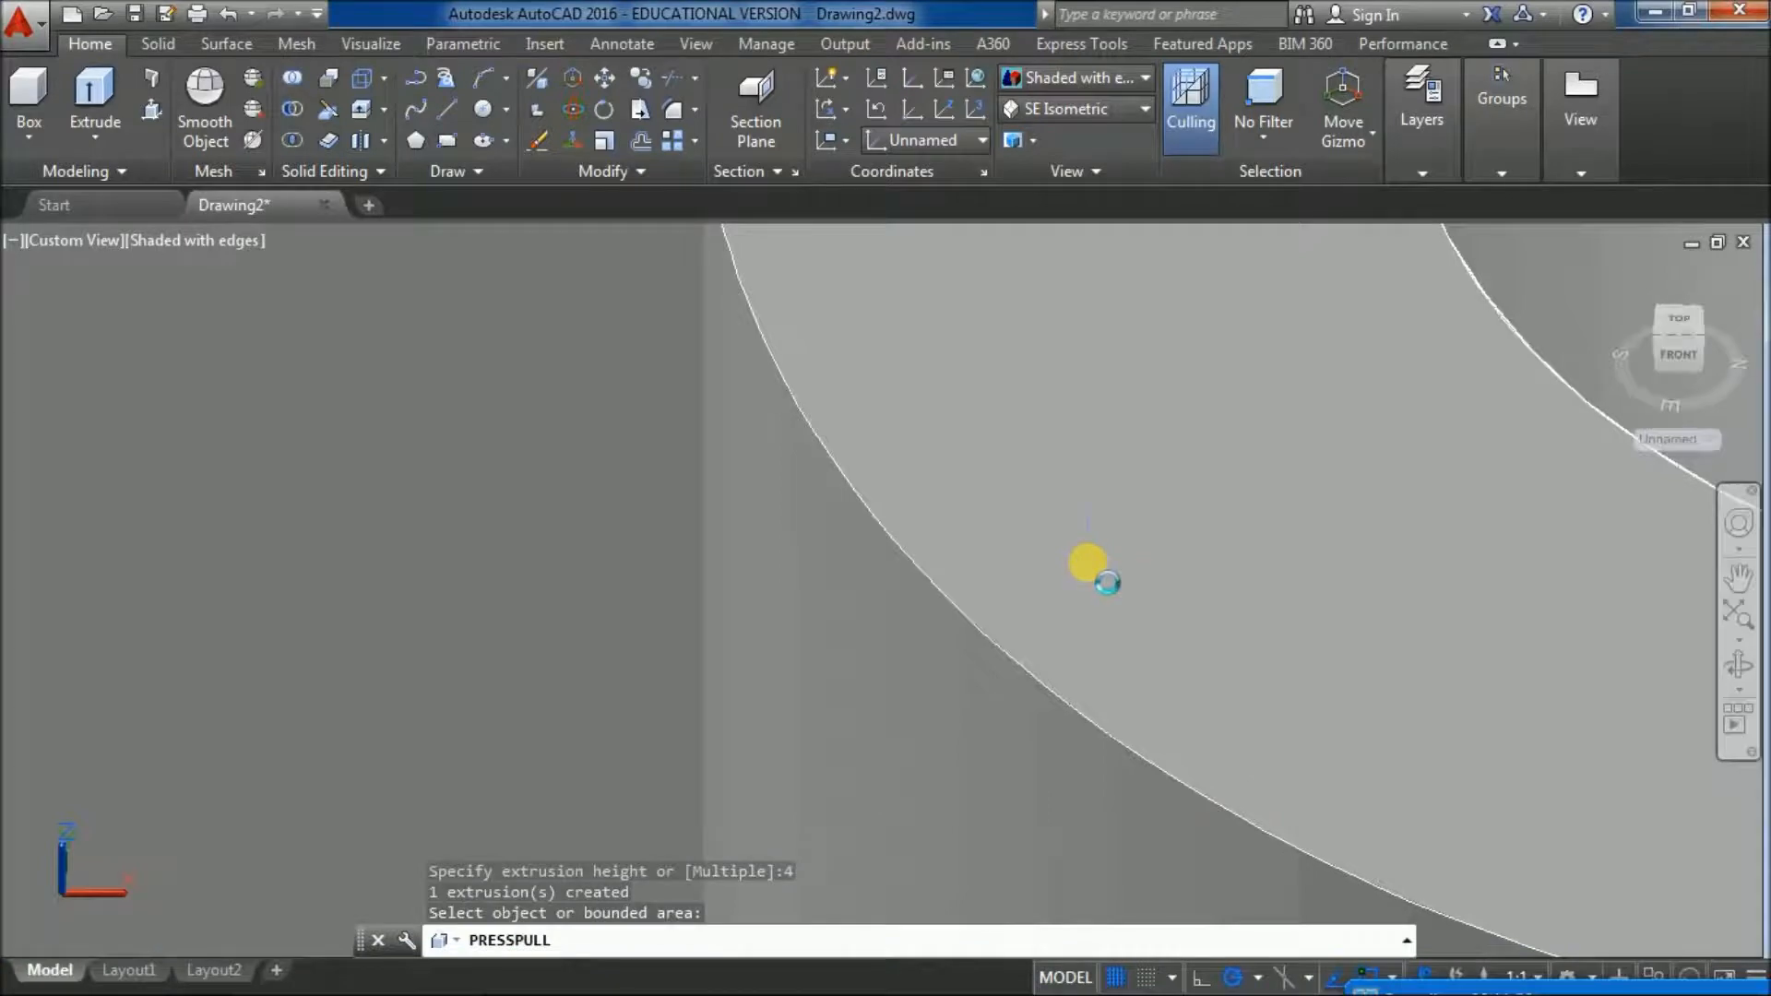
text(z)
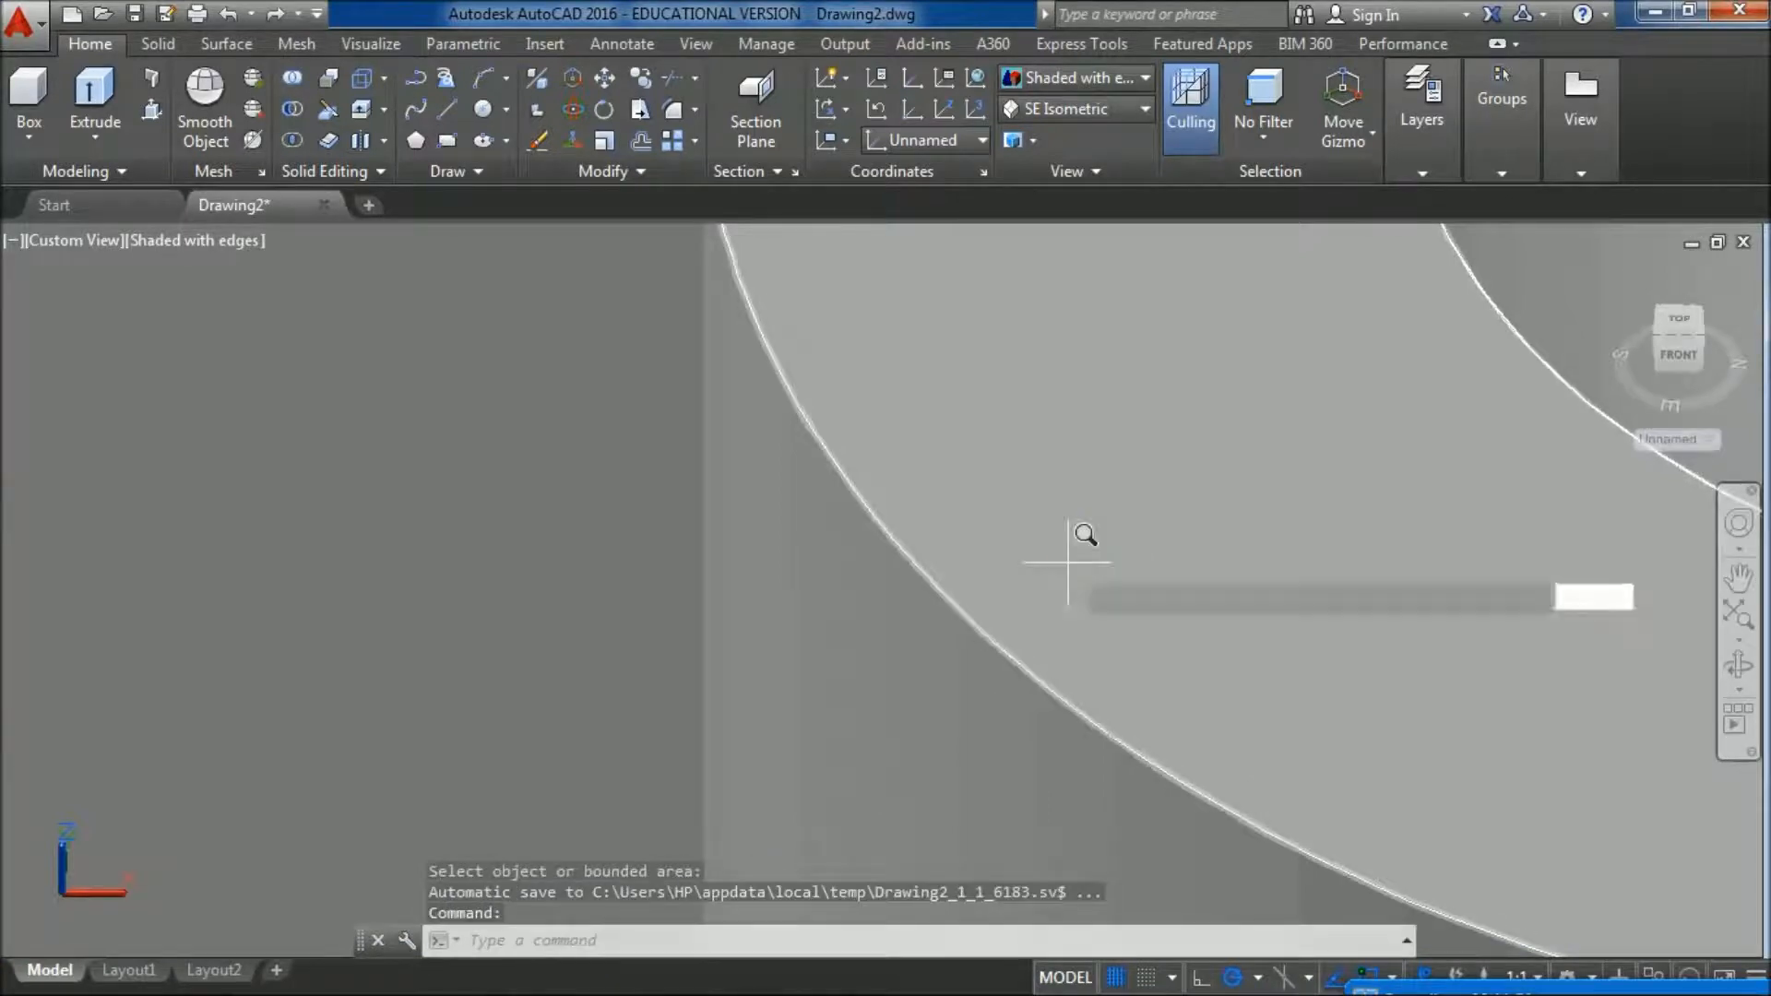
key(Return)
scroll(1074, 553, down, 6)
text(A)
key(Return)
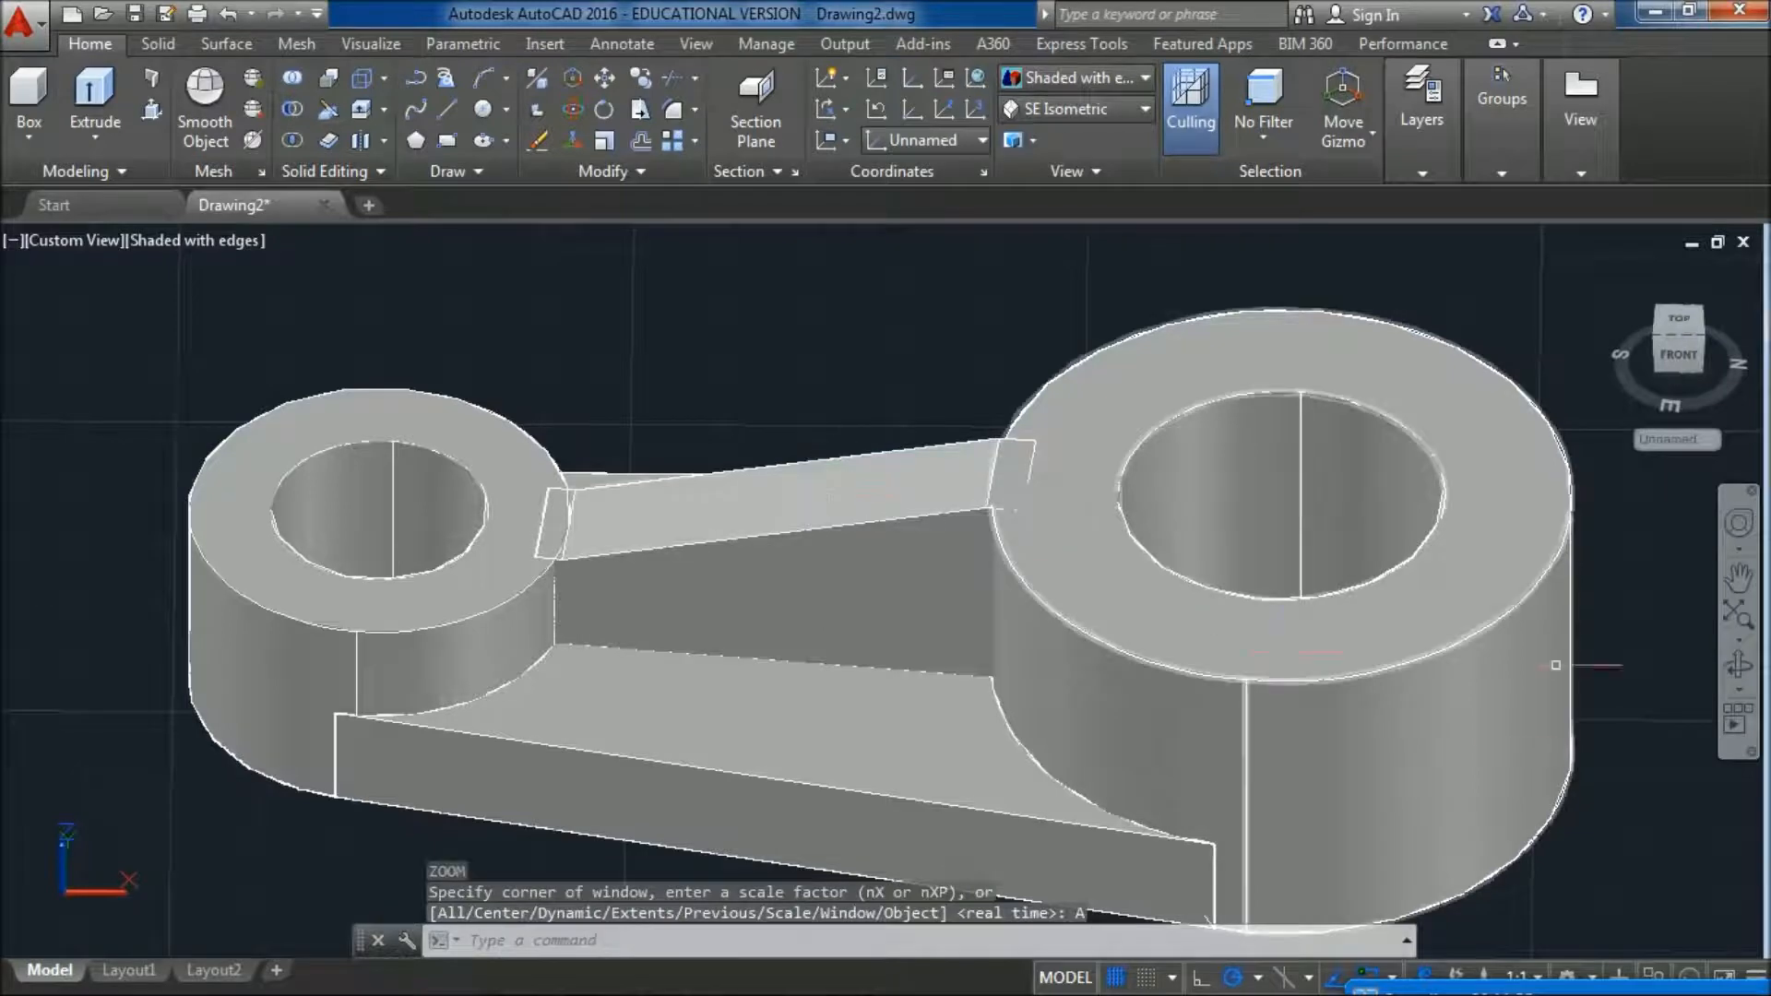
scroll(1345, 669, down, 3)
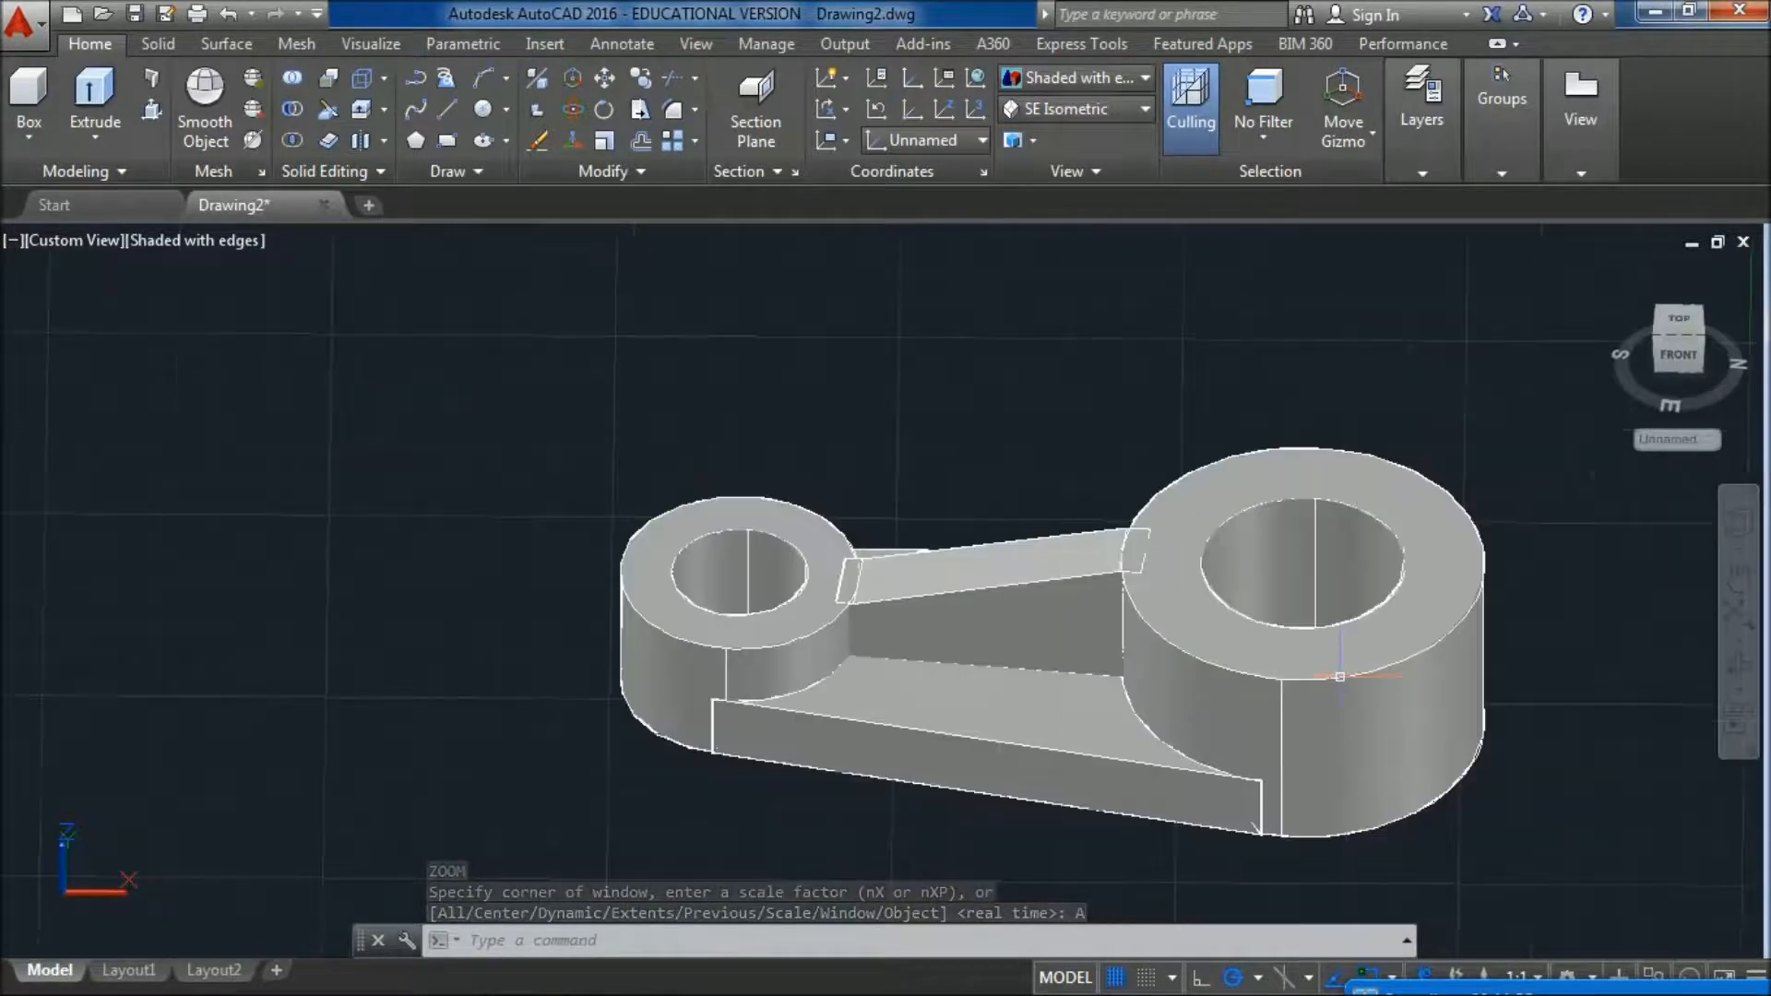
scroll(1342, 673, up, 2)
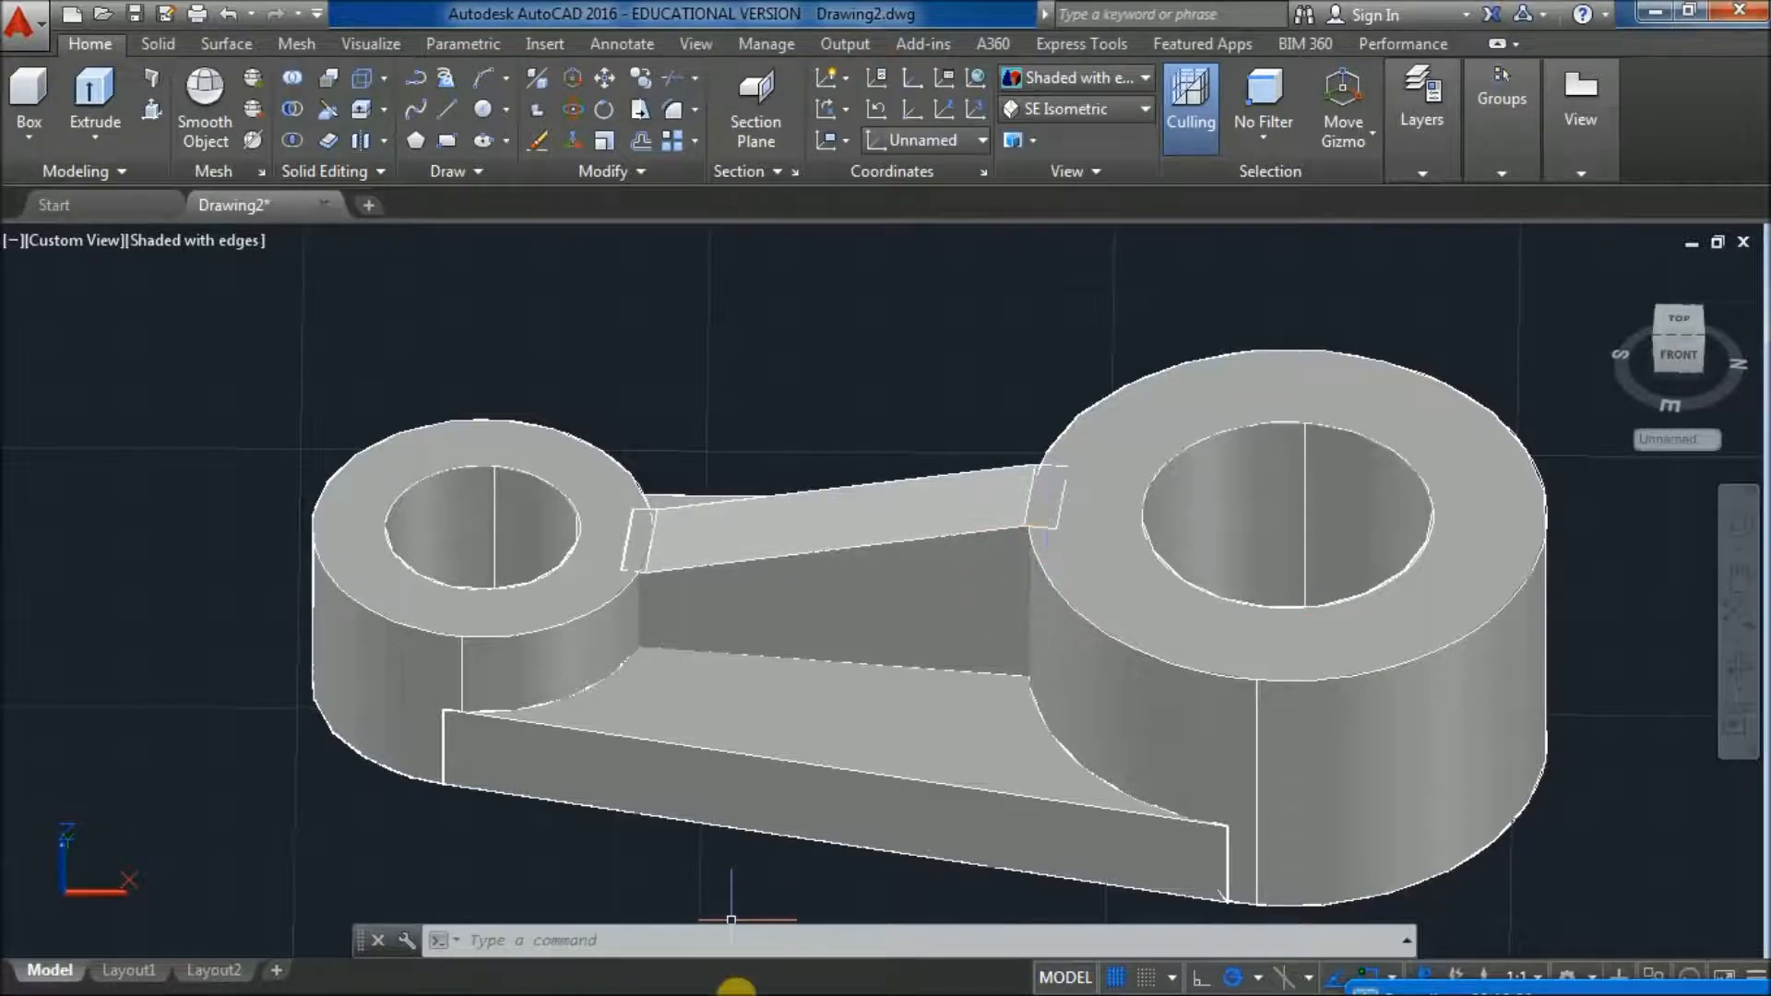
click(758, 971)
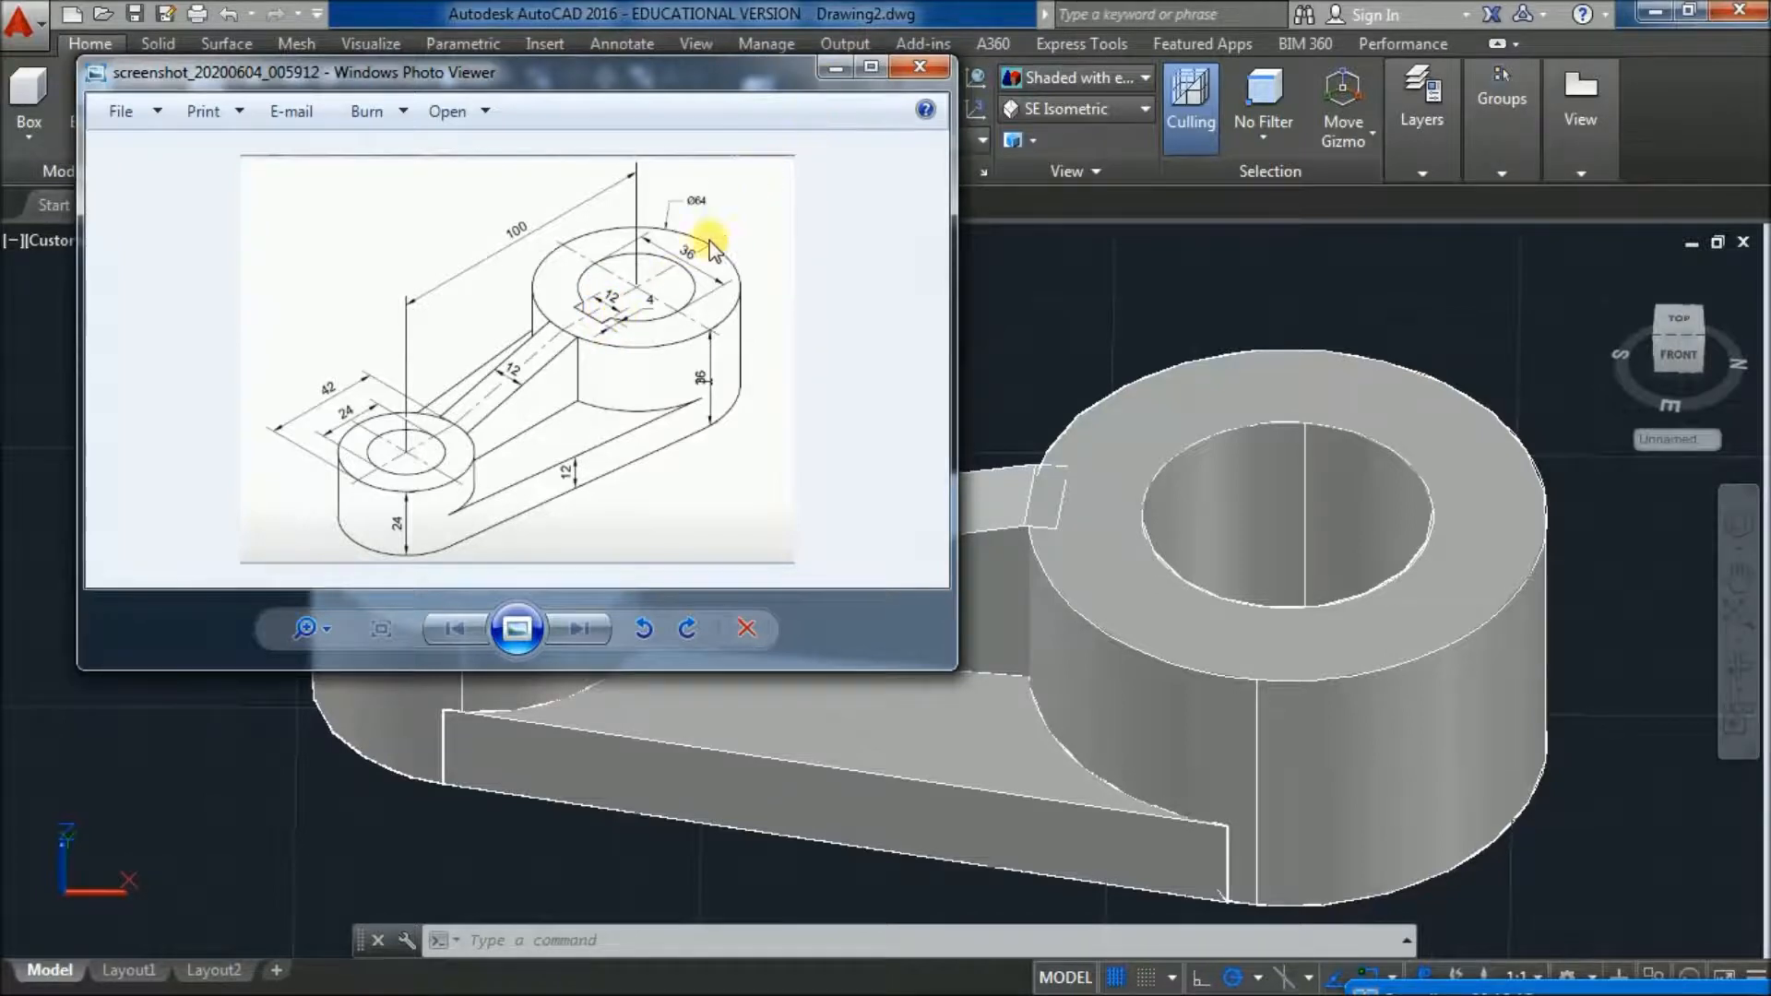
click(834, 70)
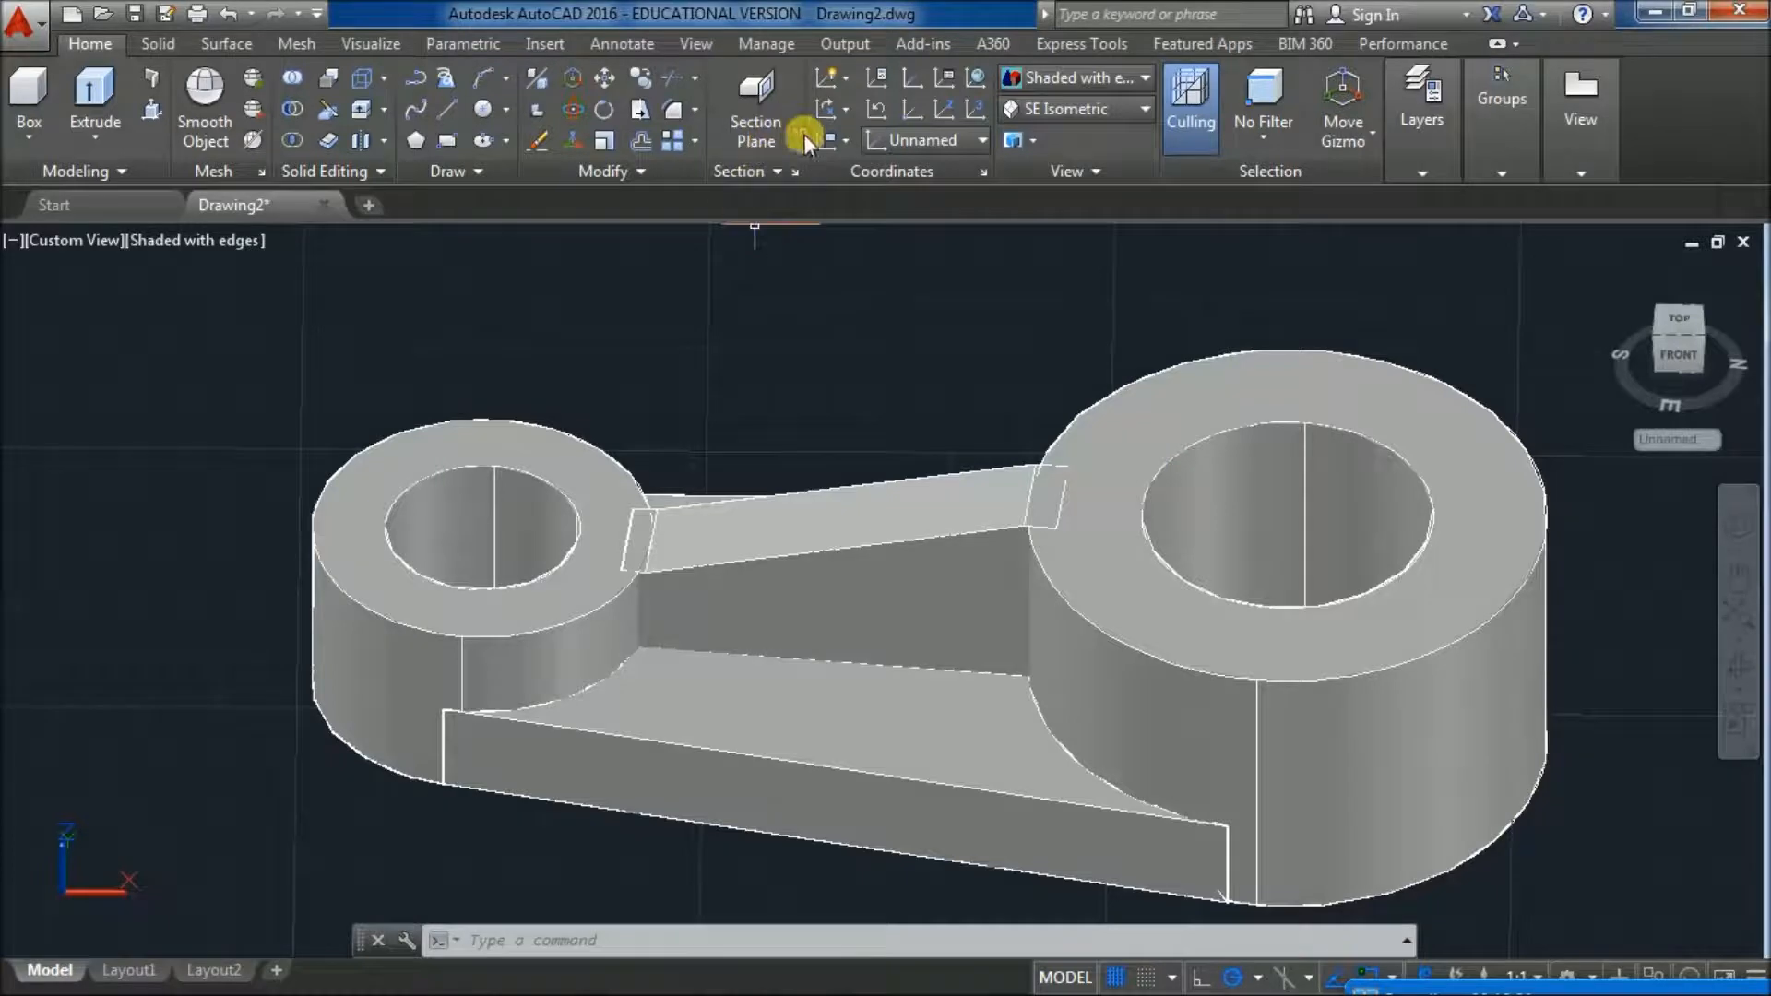
- Set the UCS to Top and show the link in the SE Isometric view
click(897, 142)
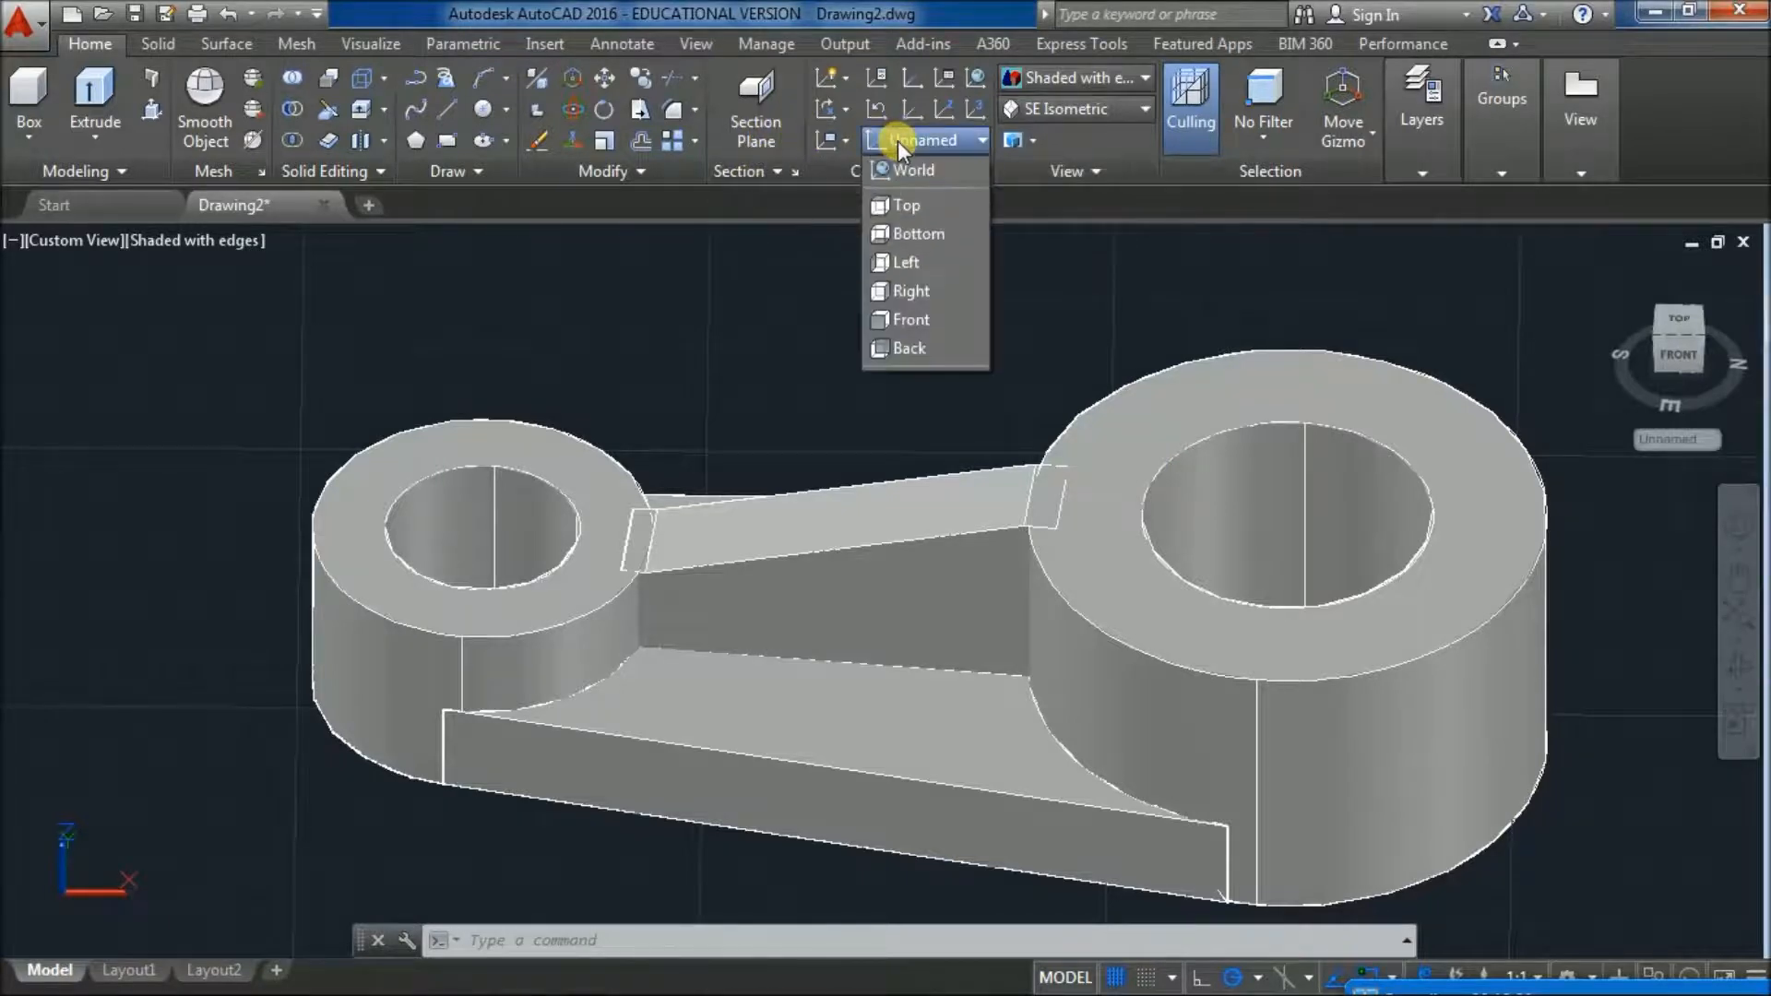
click(888, 203)
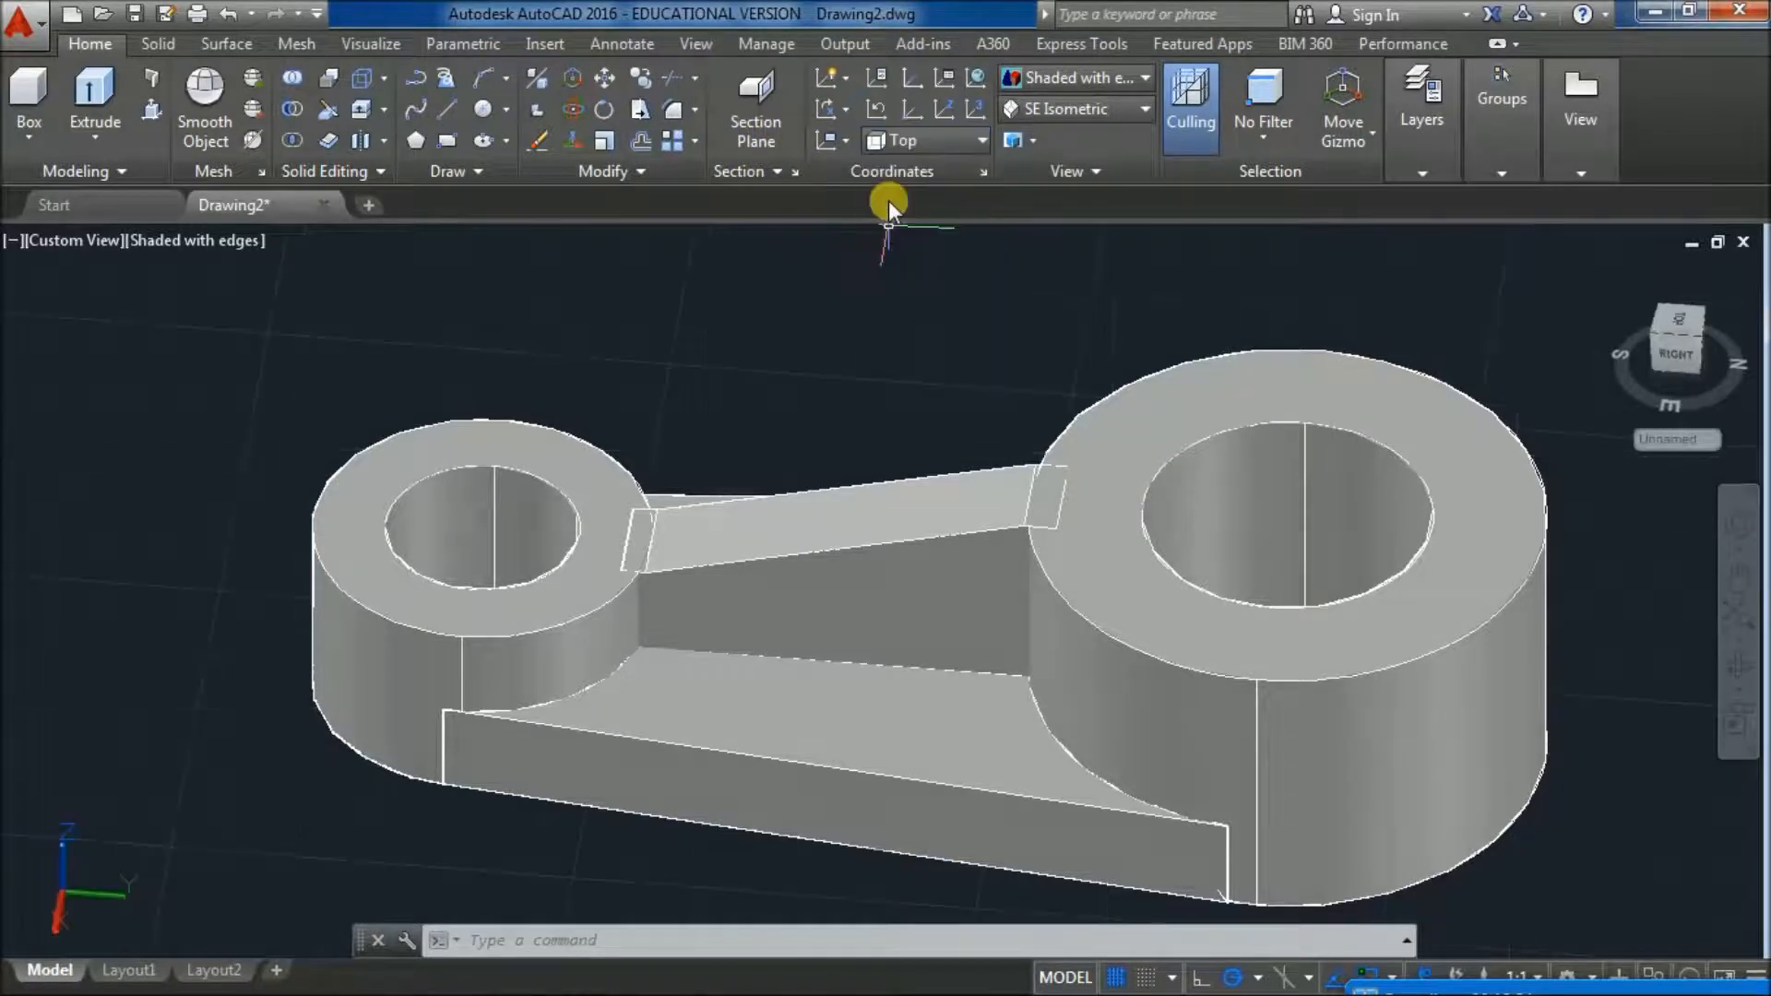
click(1049, 113)
click(1055, 136)
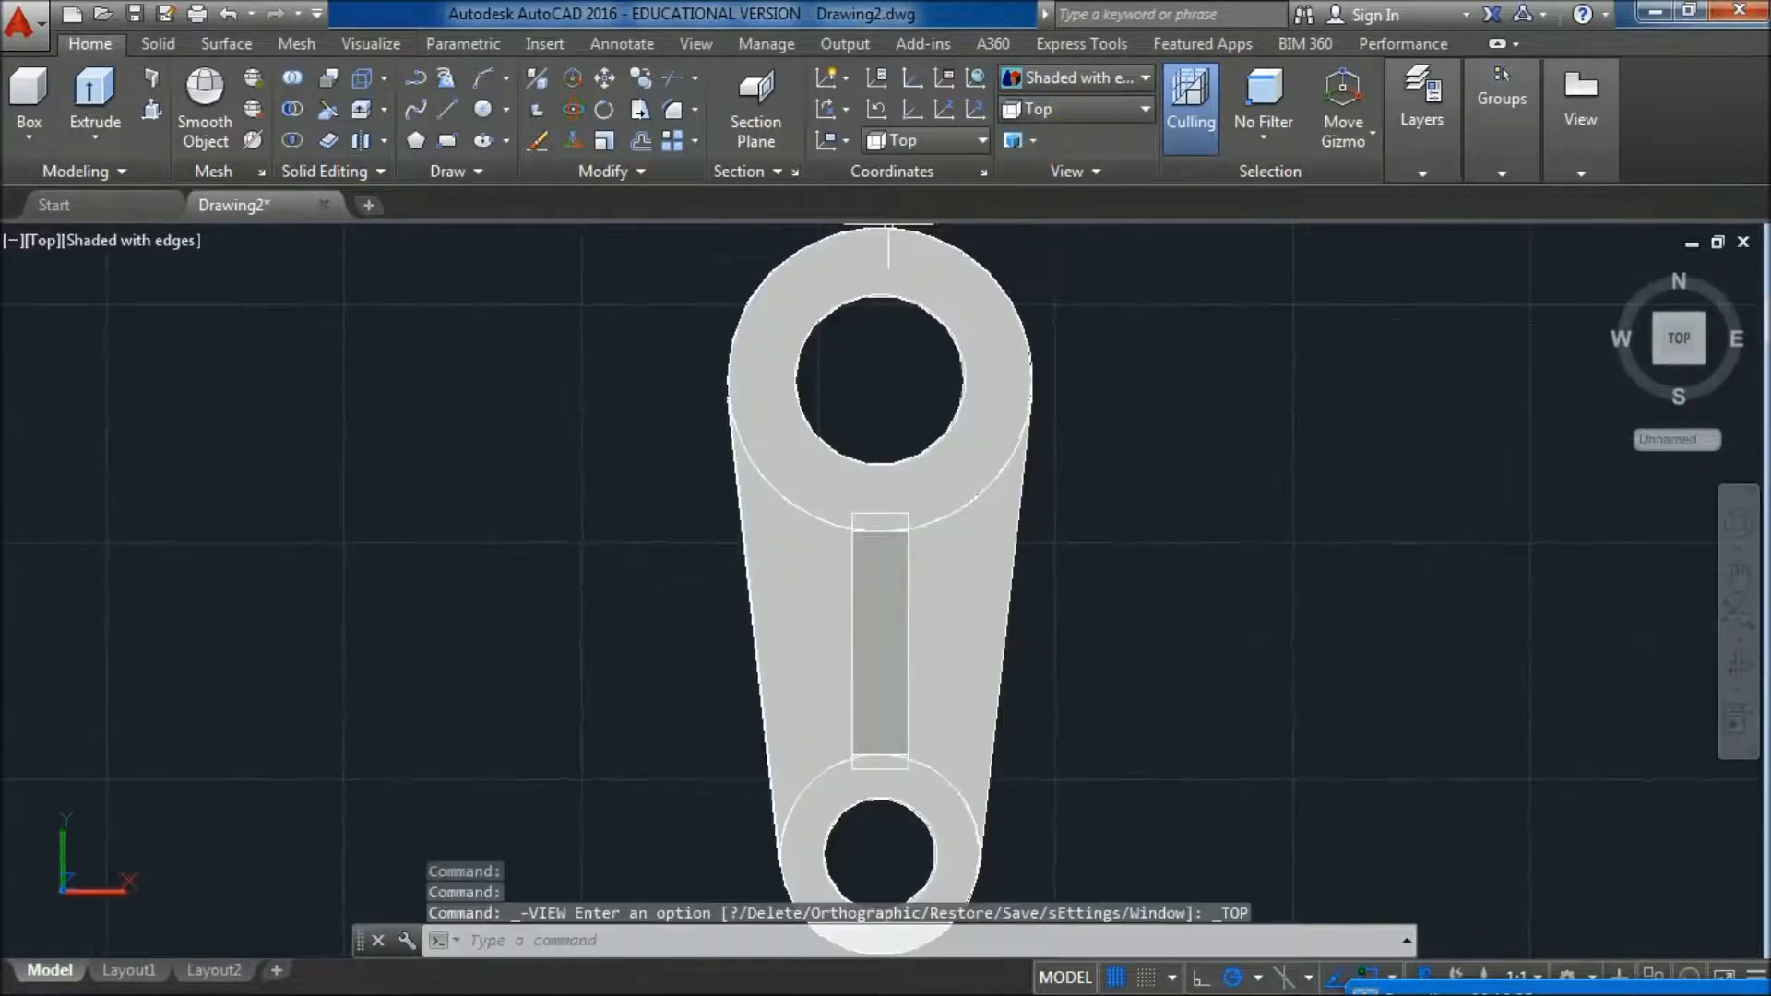
click(1069, 107)
click(1092, 320)
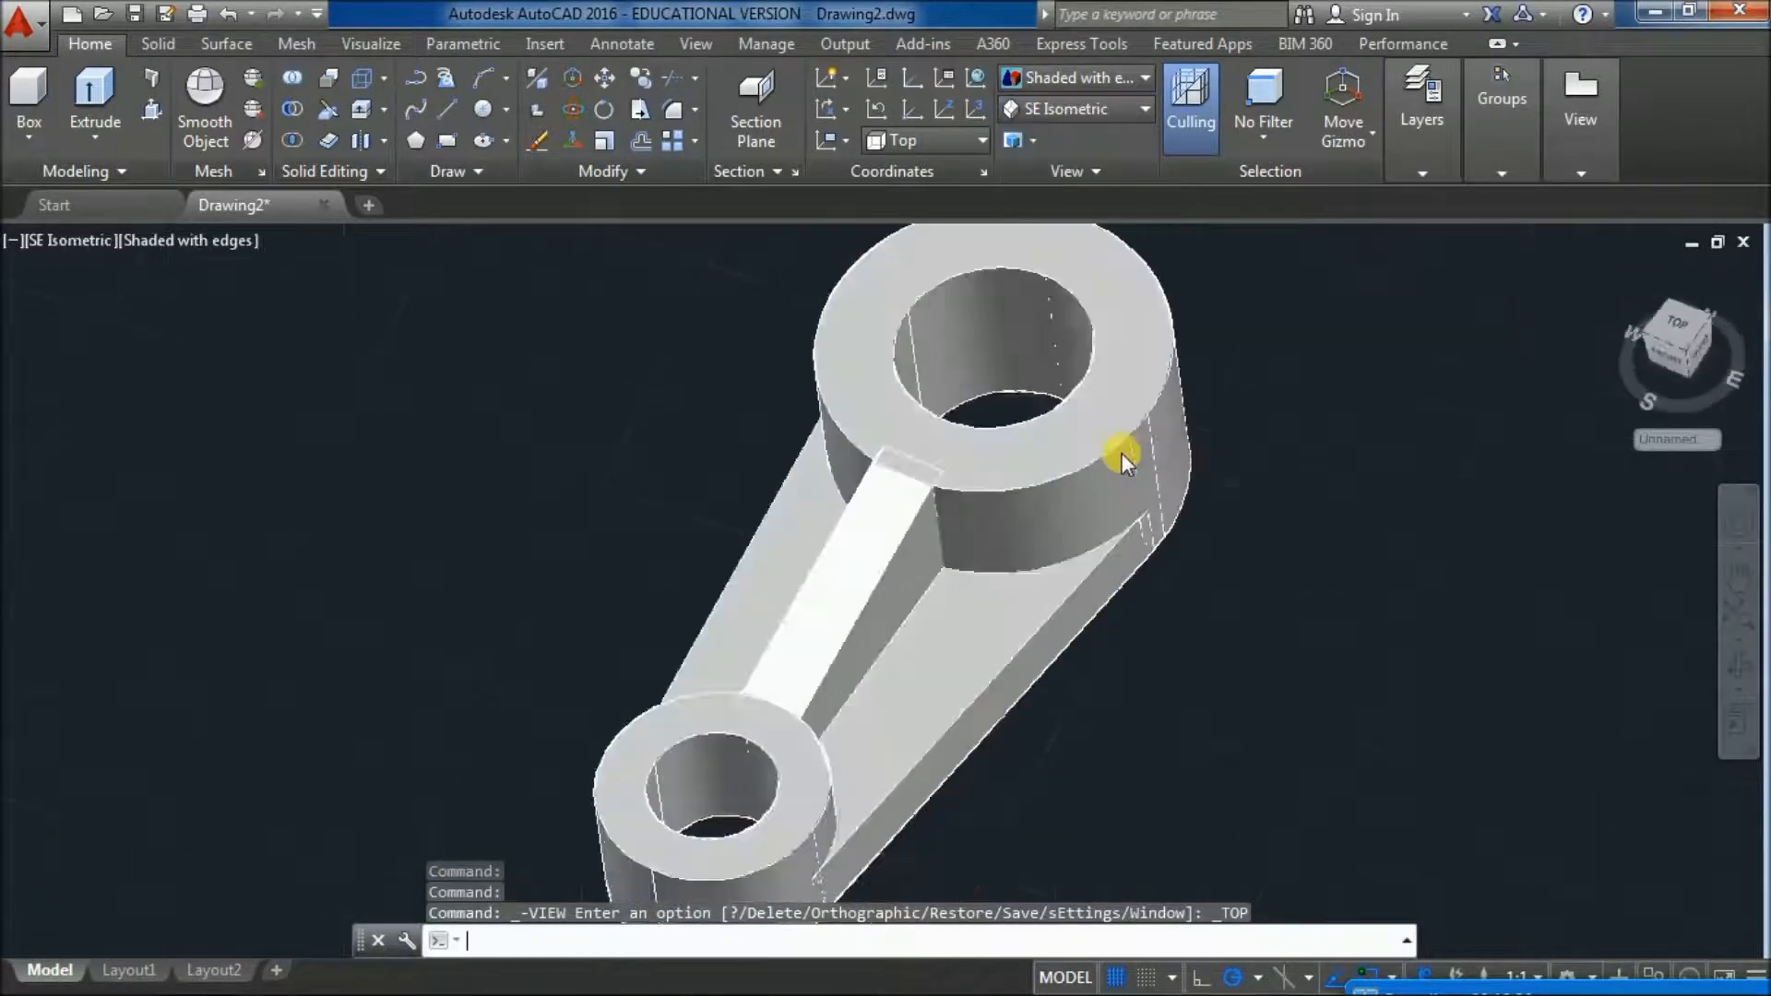
- Start the keyway outline at the centre of the large bore's top edge with lines of 6 along +X and 22 towards the rib
click(443, 111)
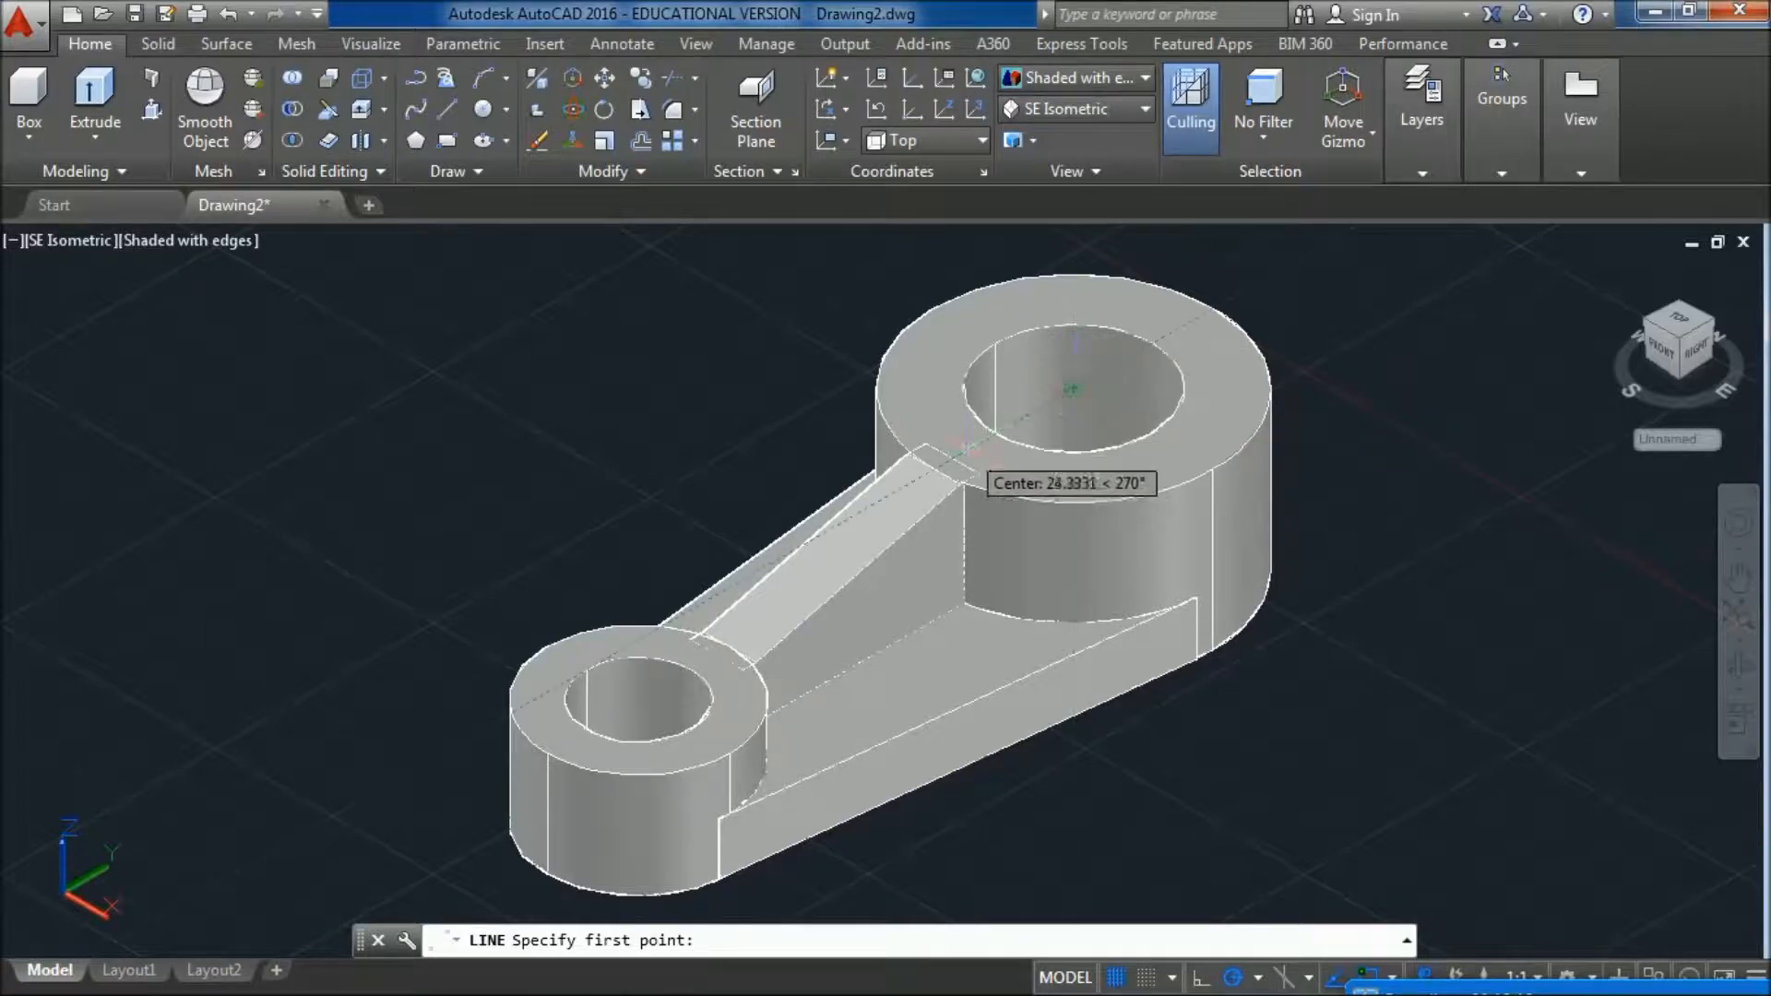
scroll(1070, 389, up, 2)
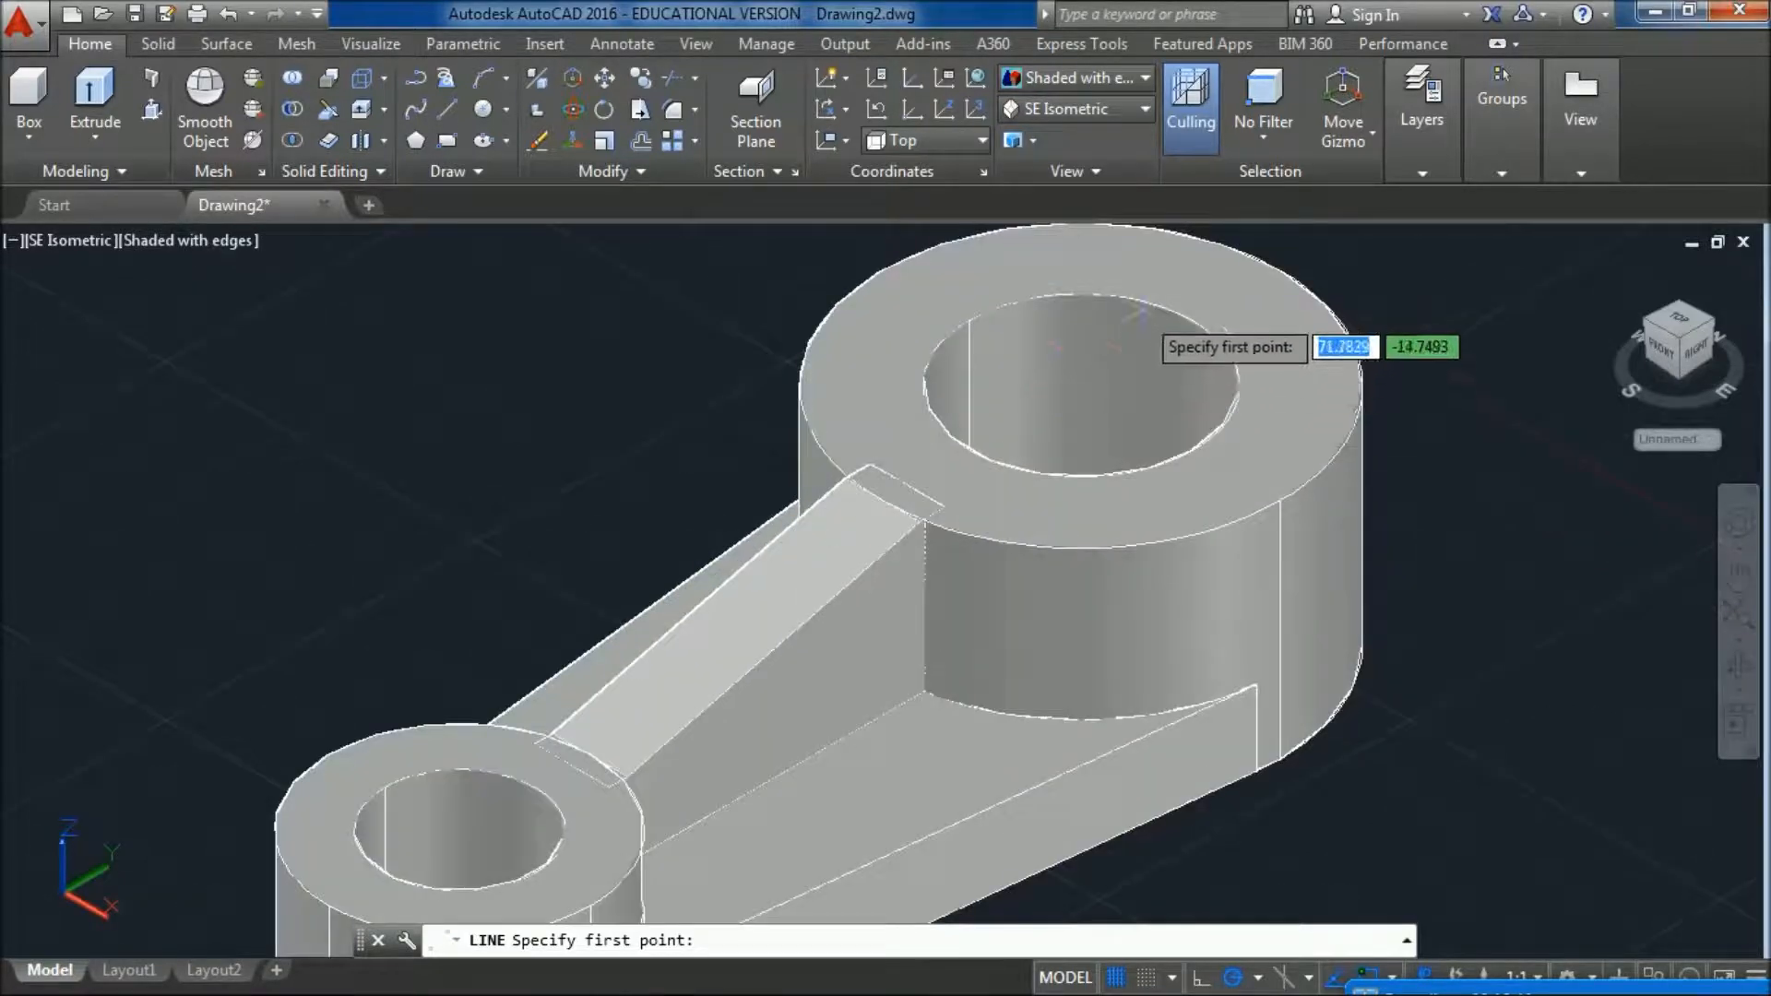
click(1074, 390)
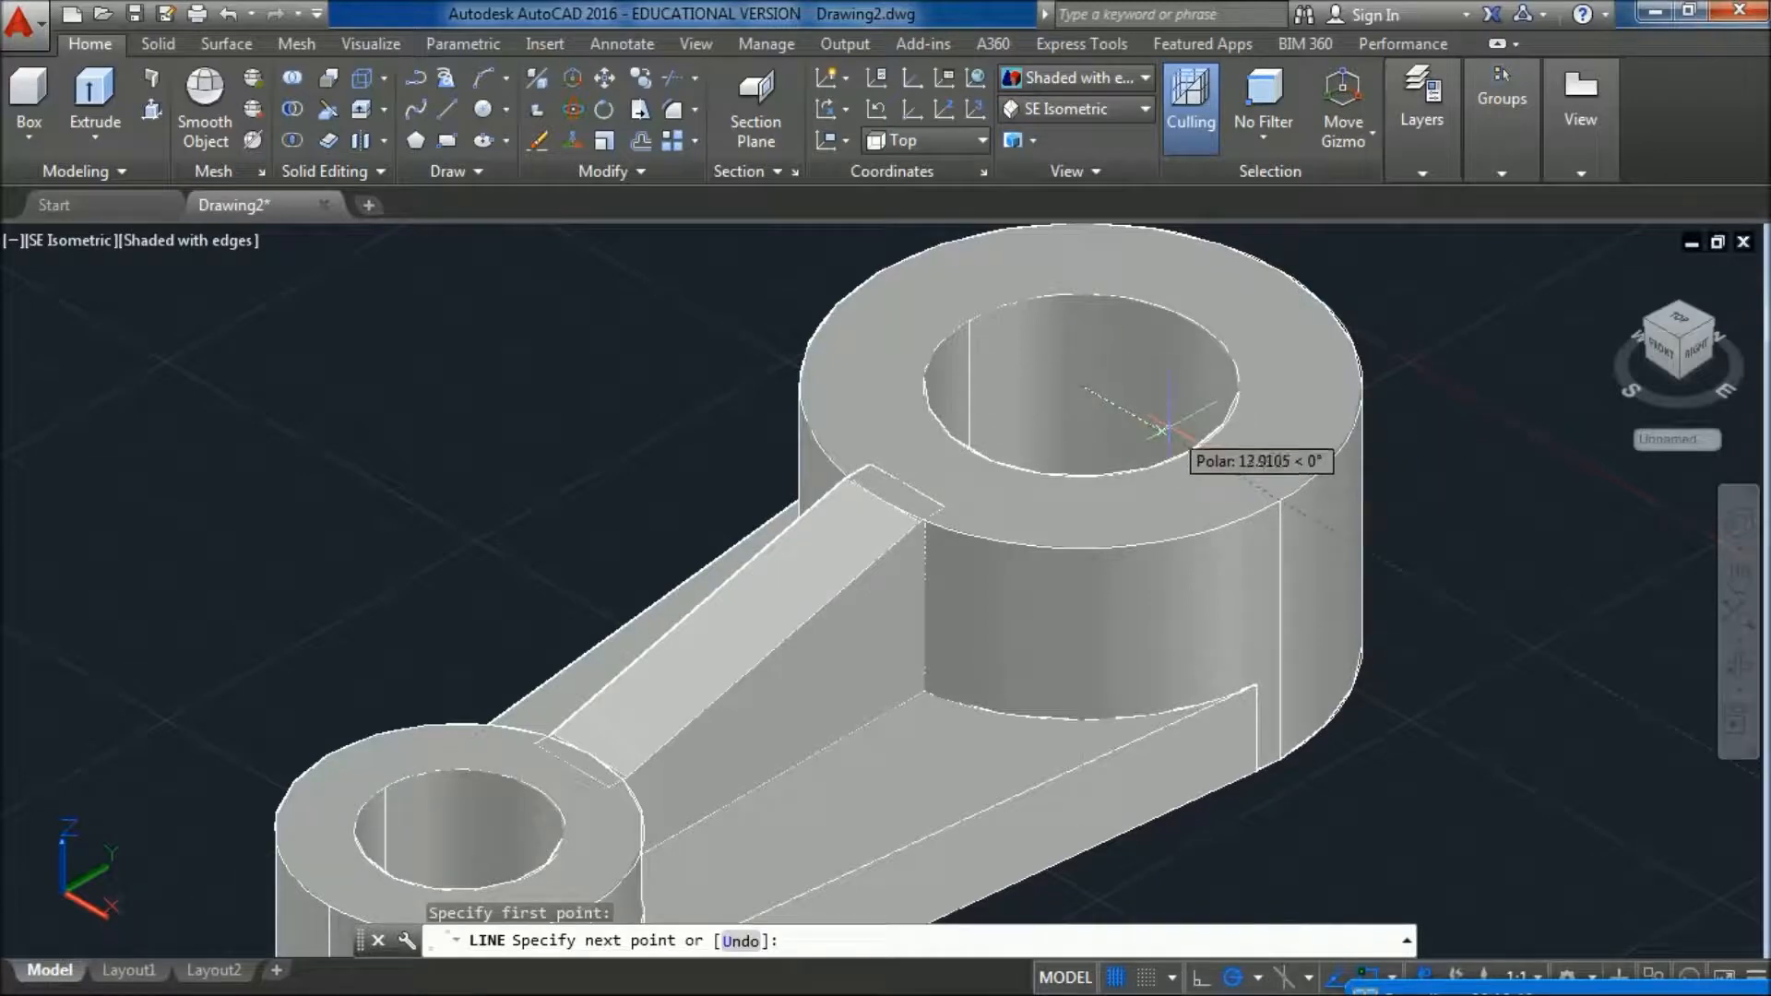
text(6)
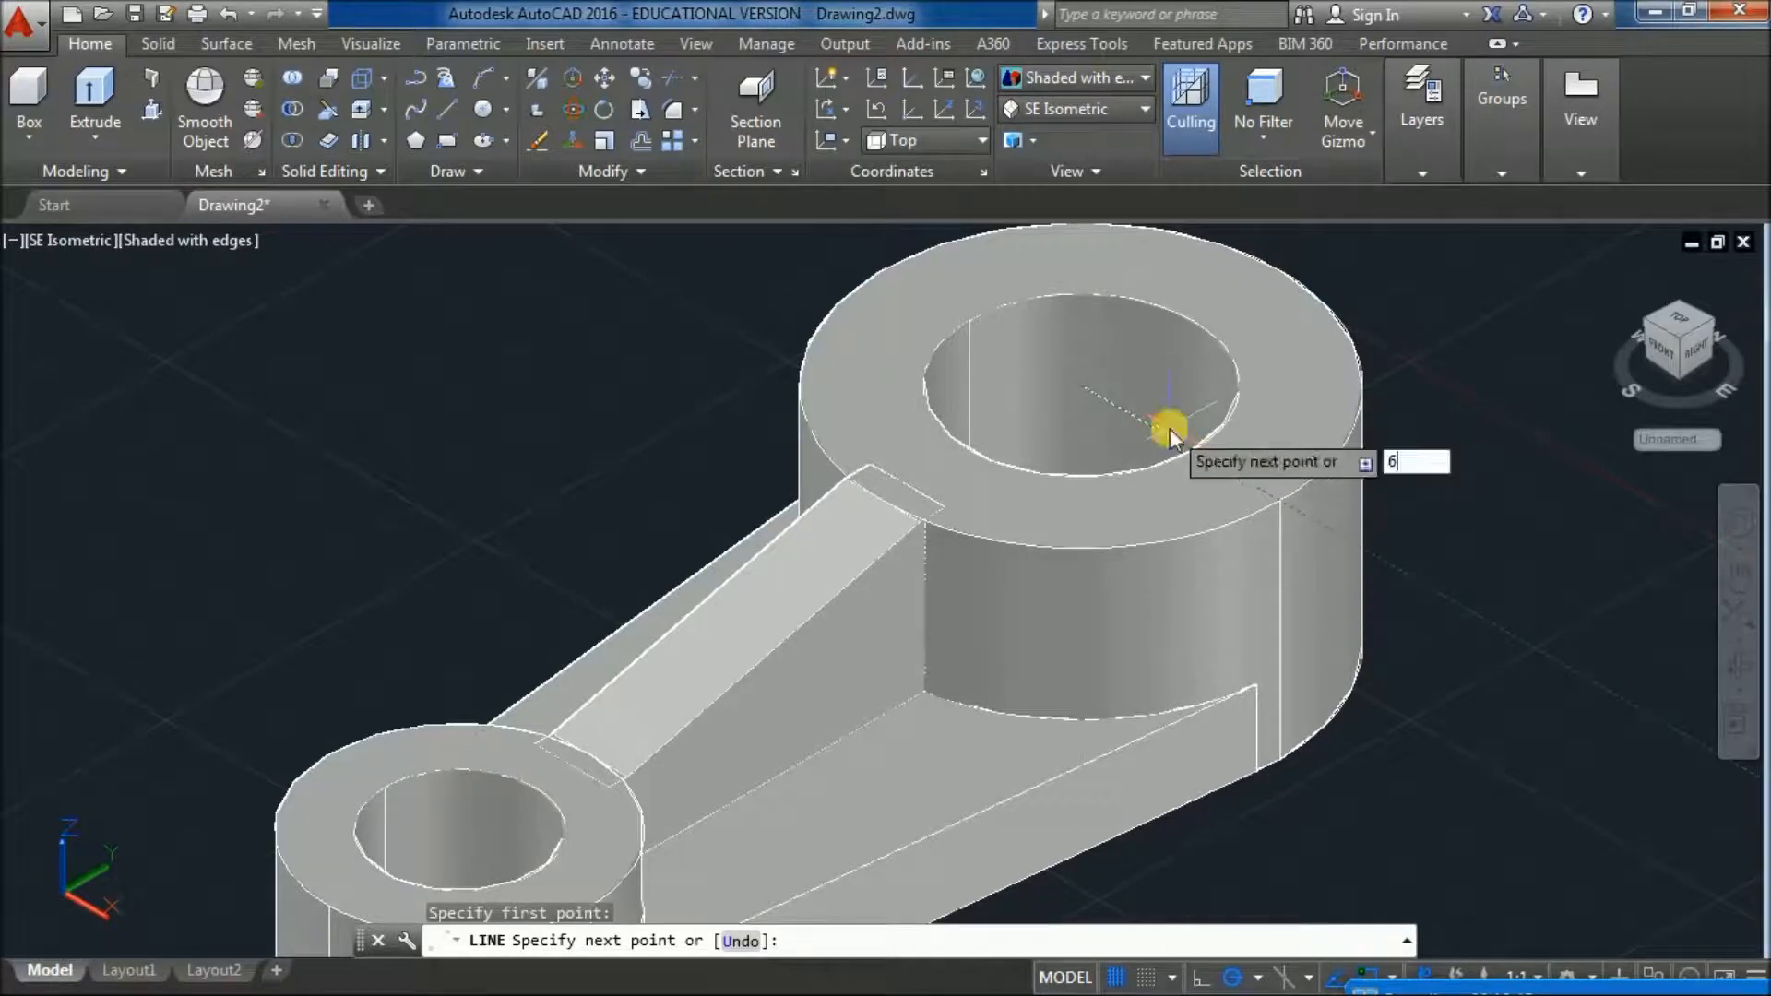
key(Return)
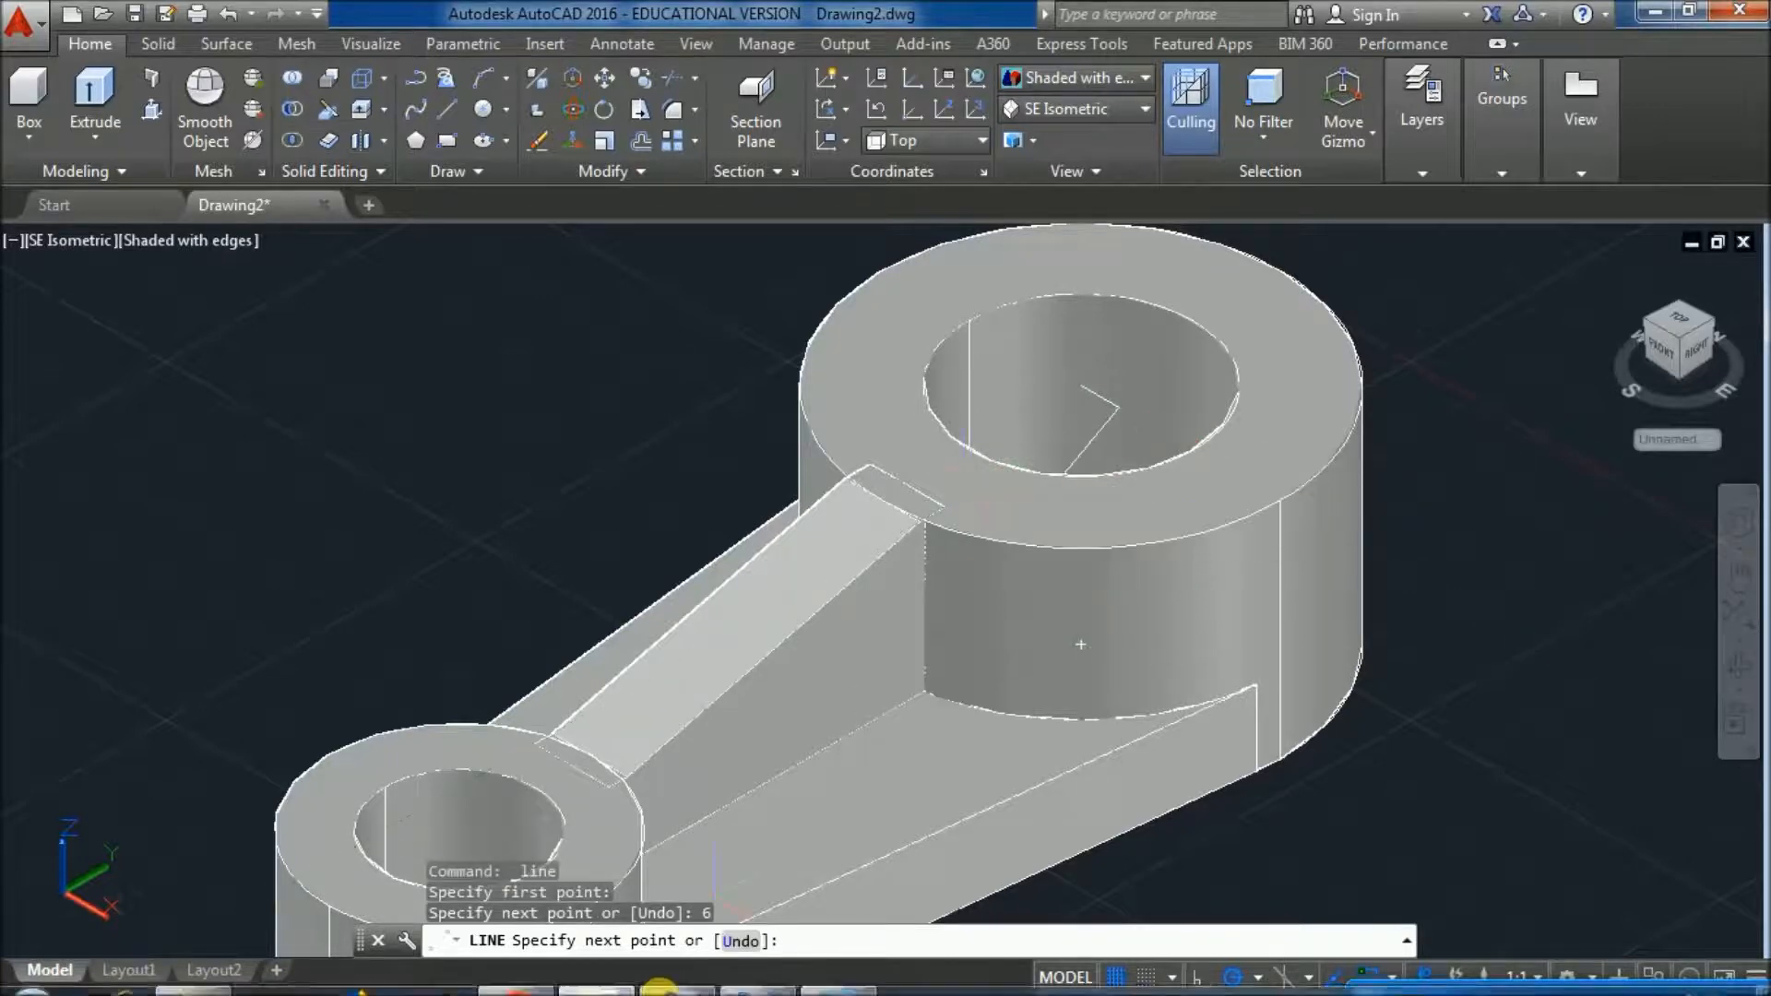
click(764, 980)
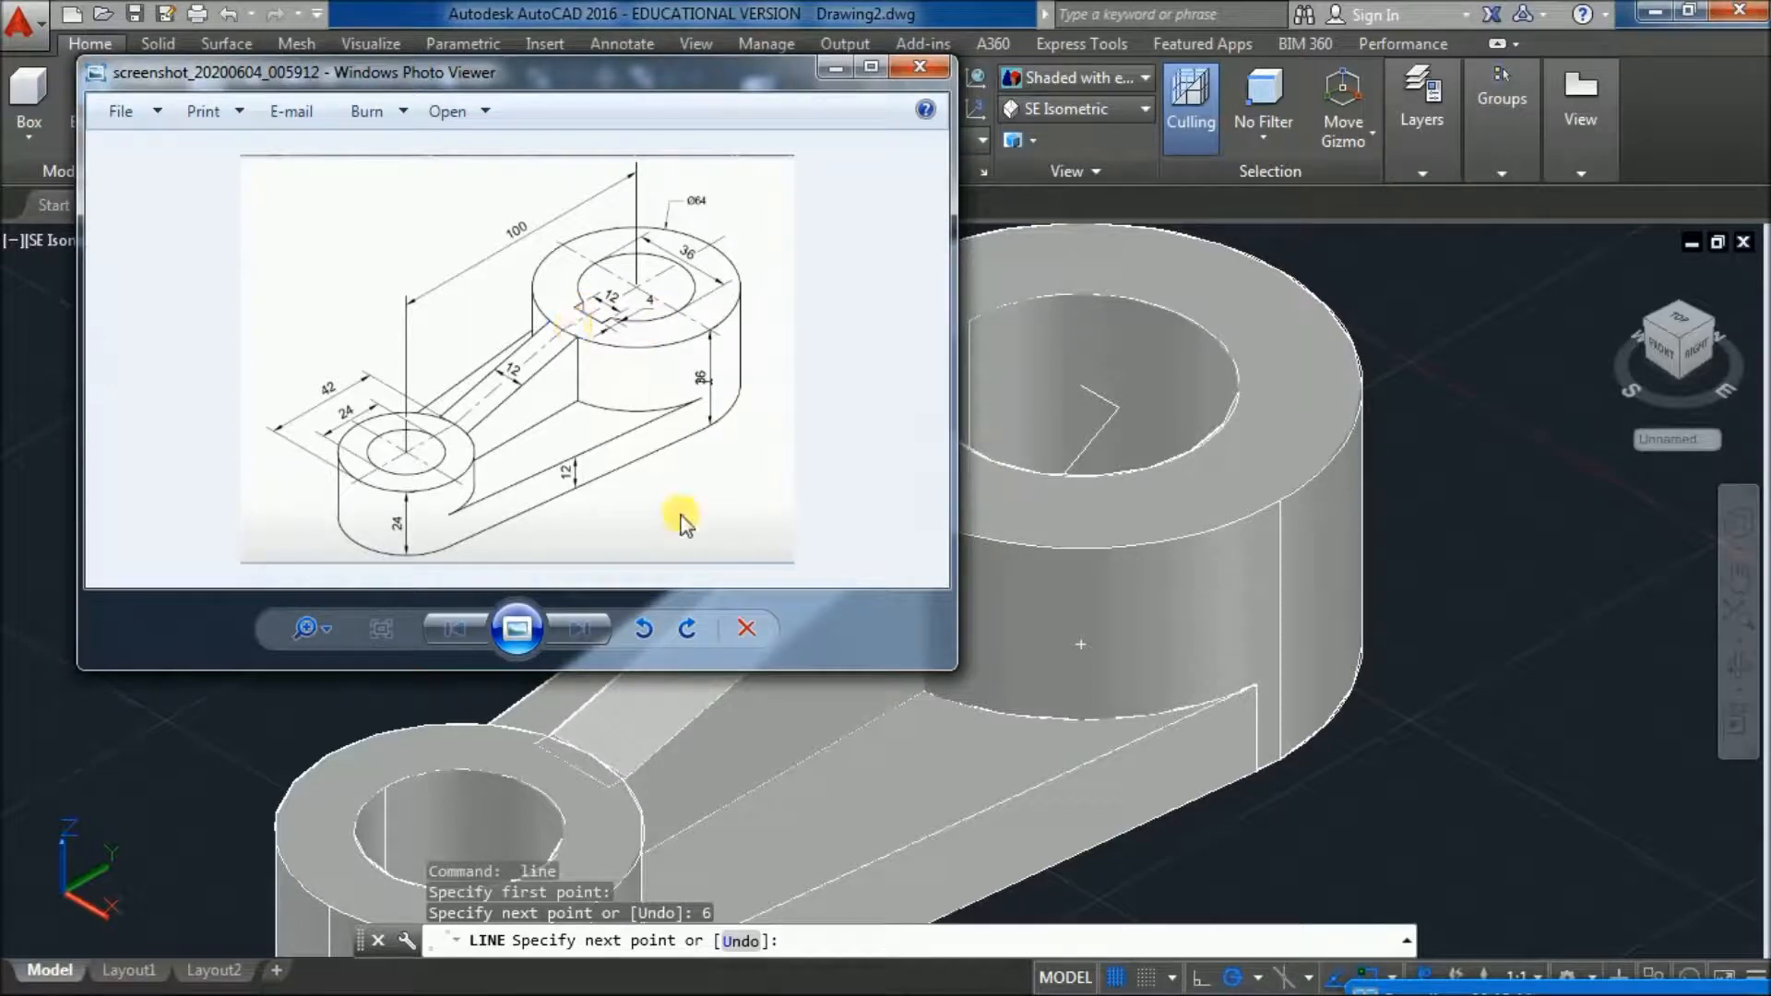
mouse_move(683, 983)
click(622, 985)
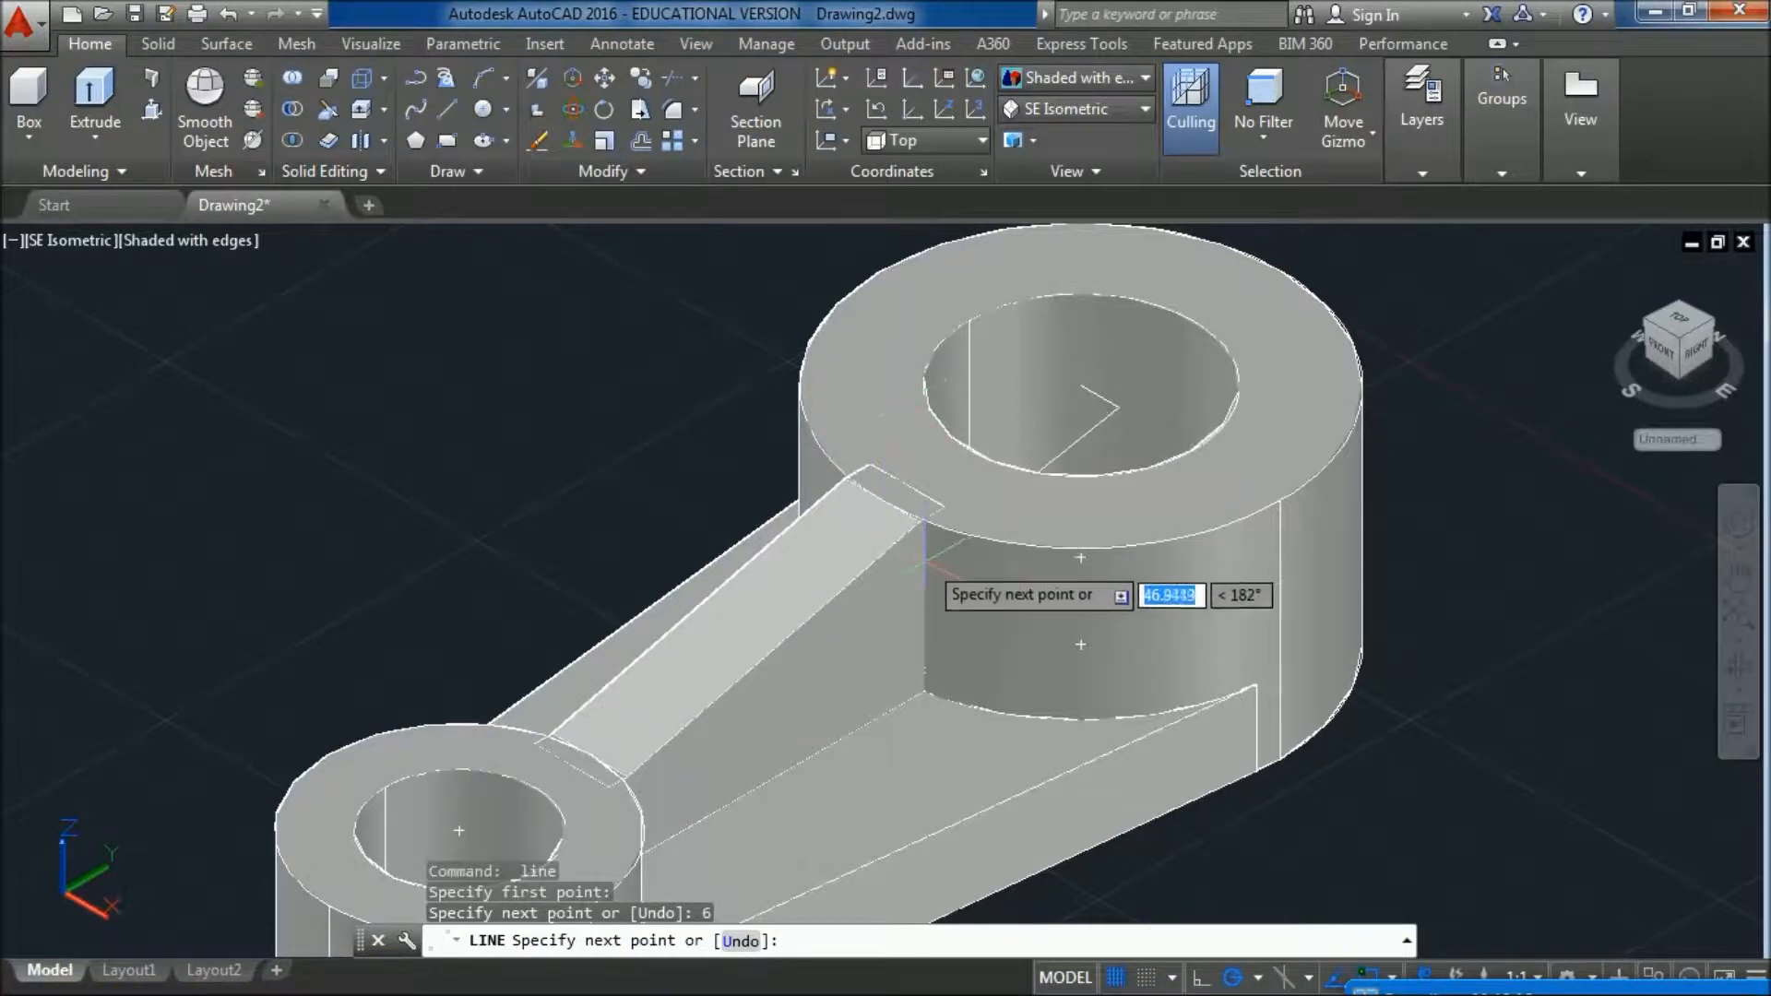
text(22)
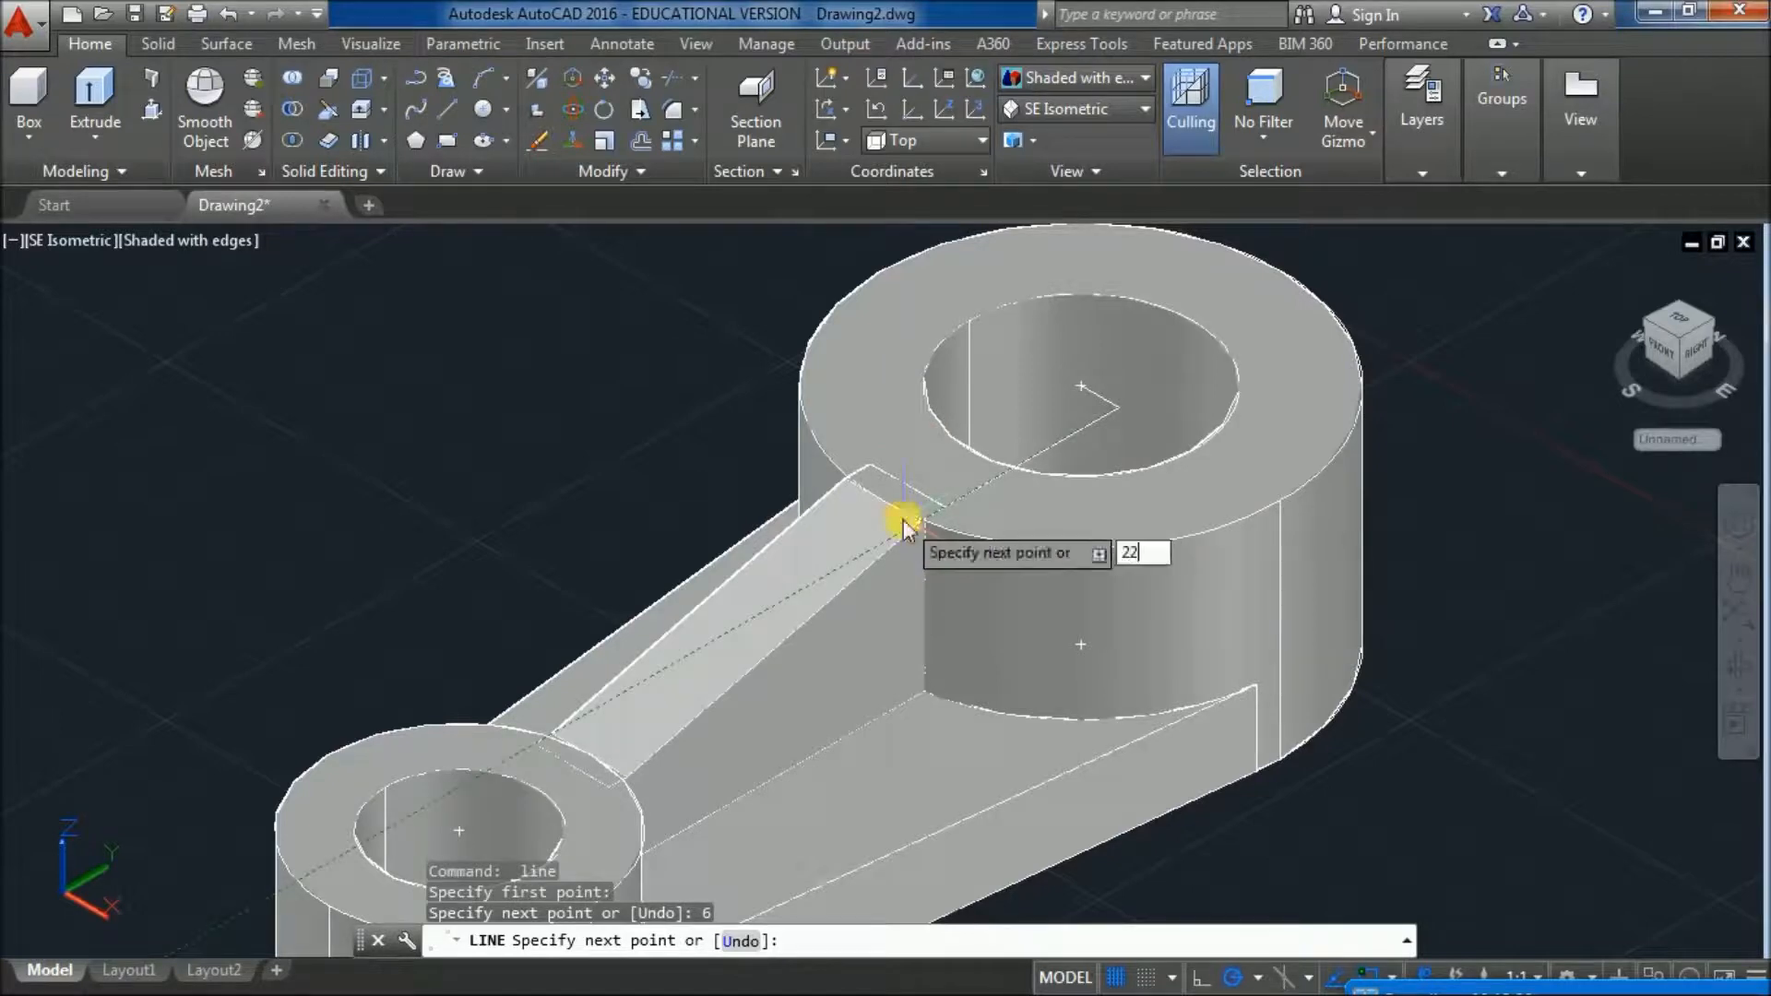
key(Return)
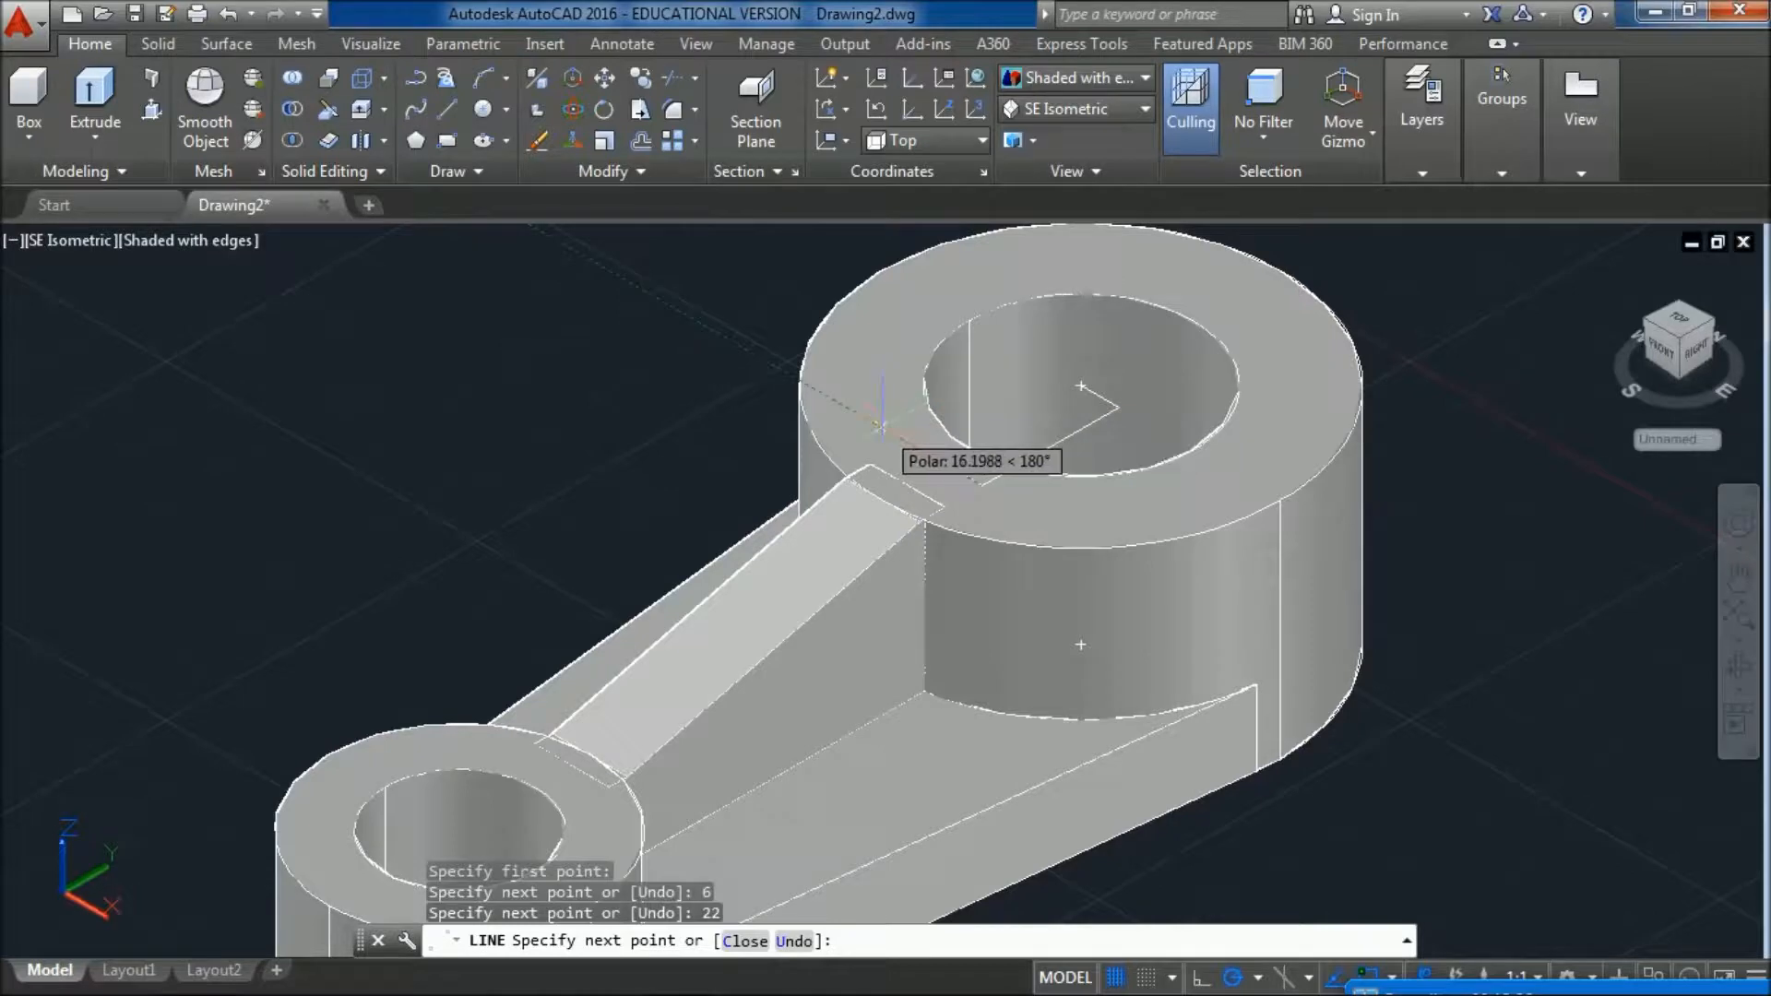
- Complete the keyway rectangle with lines of 12 along -X, 22 away from the rib and 6 back to the bore centre
text(1)
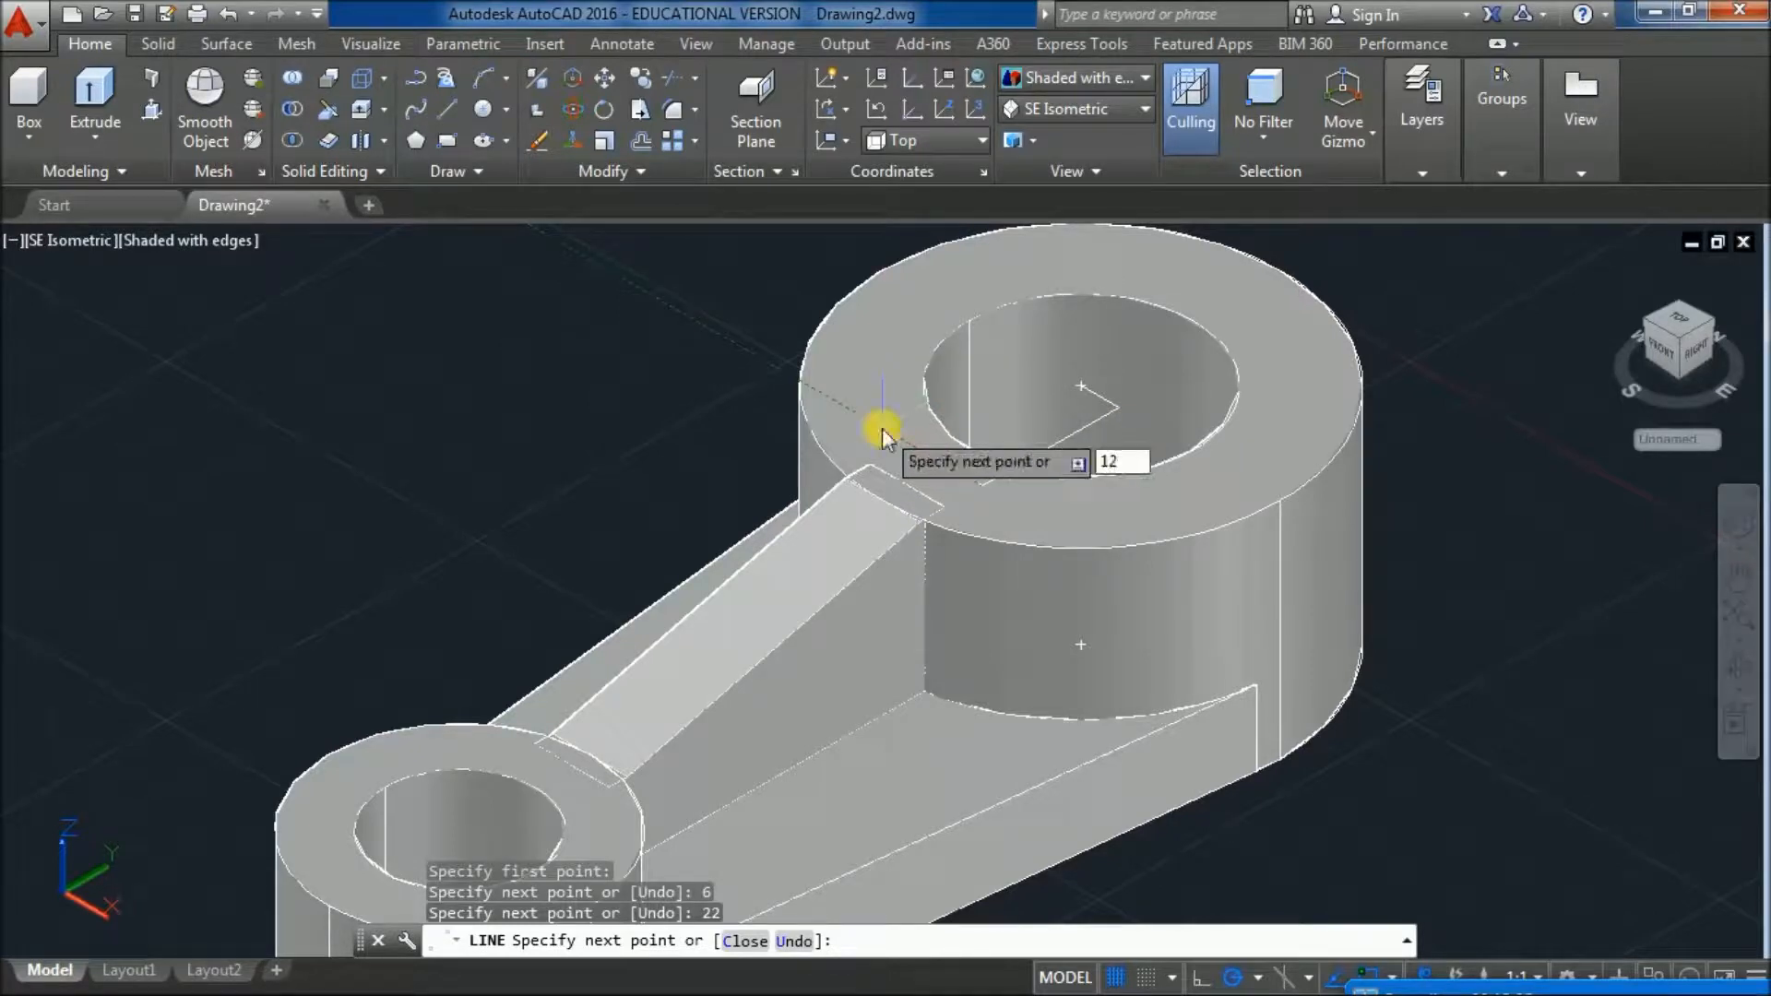
text(2)
key(Return)
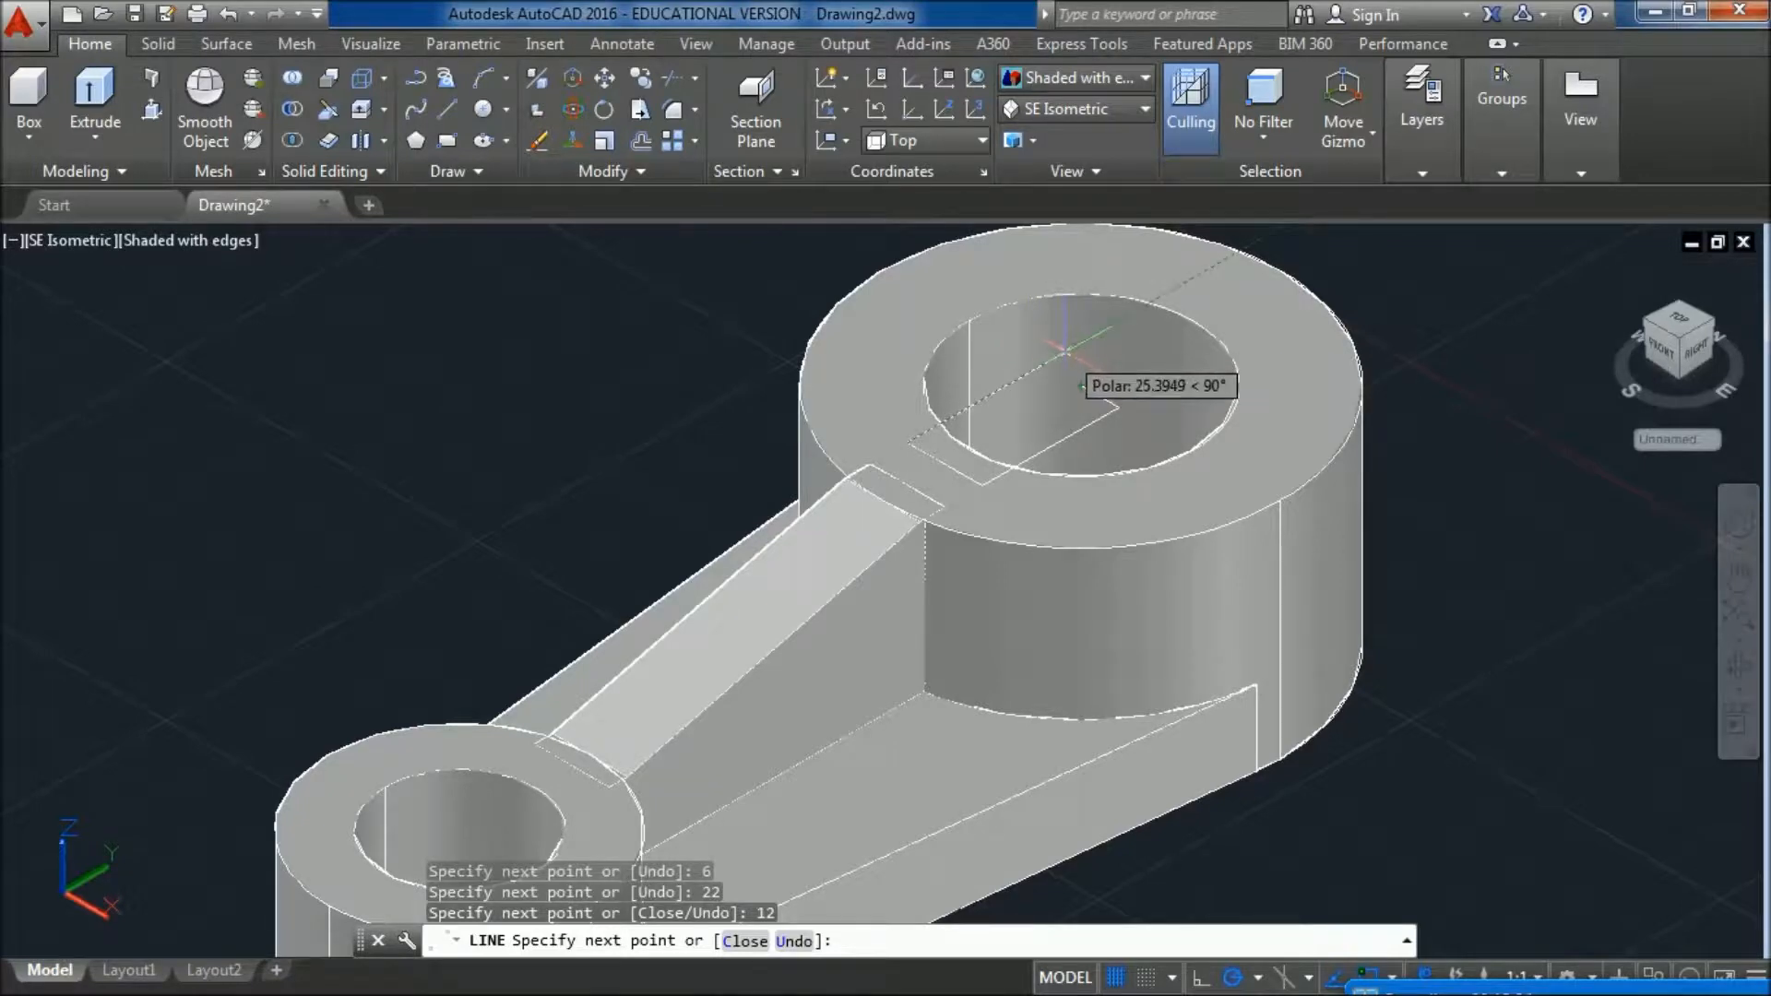
text(22)
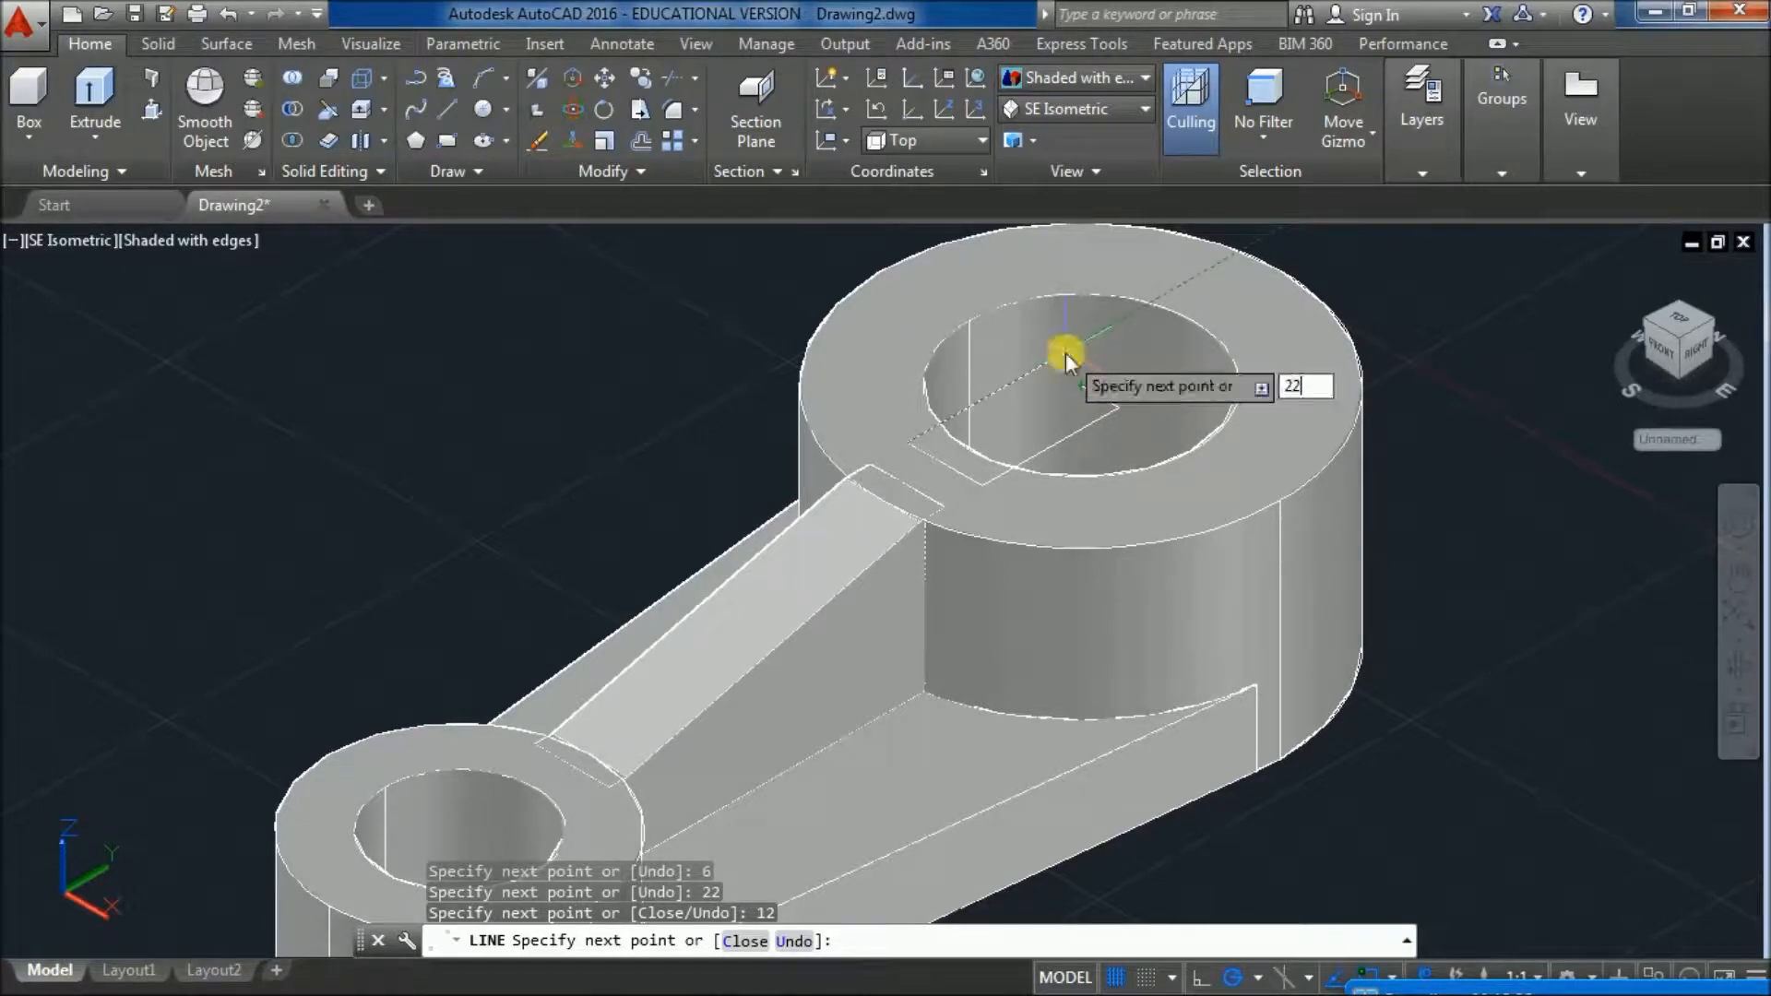
key(Return)
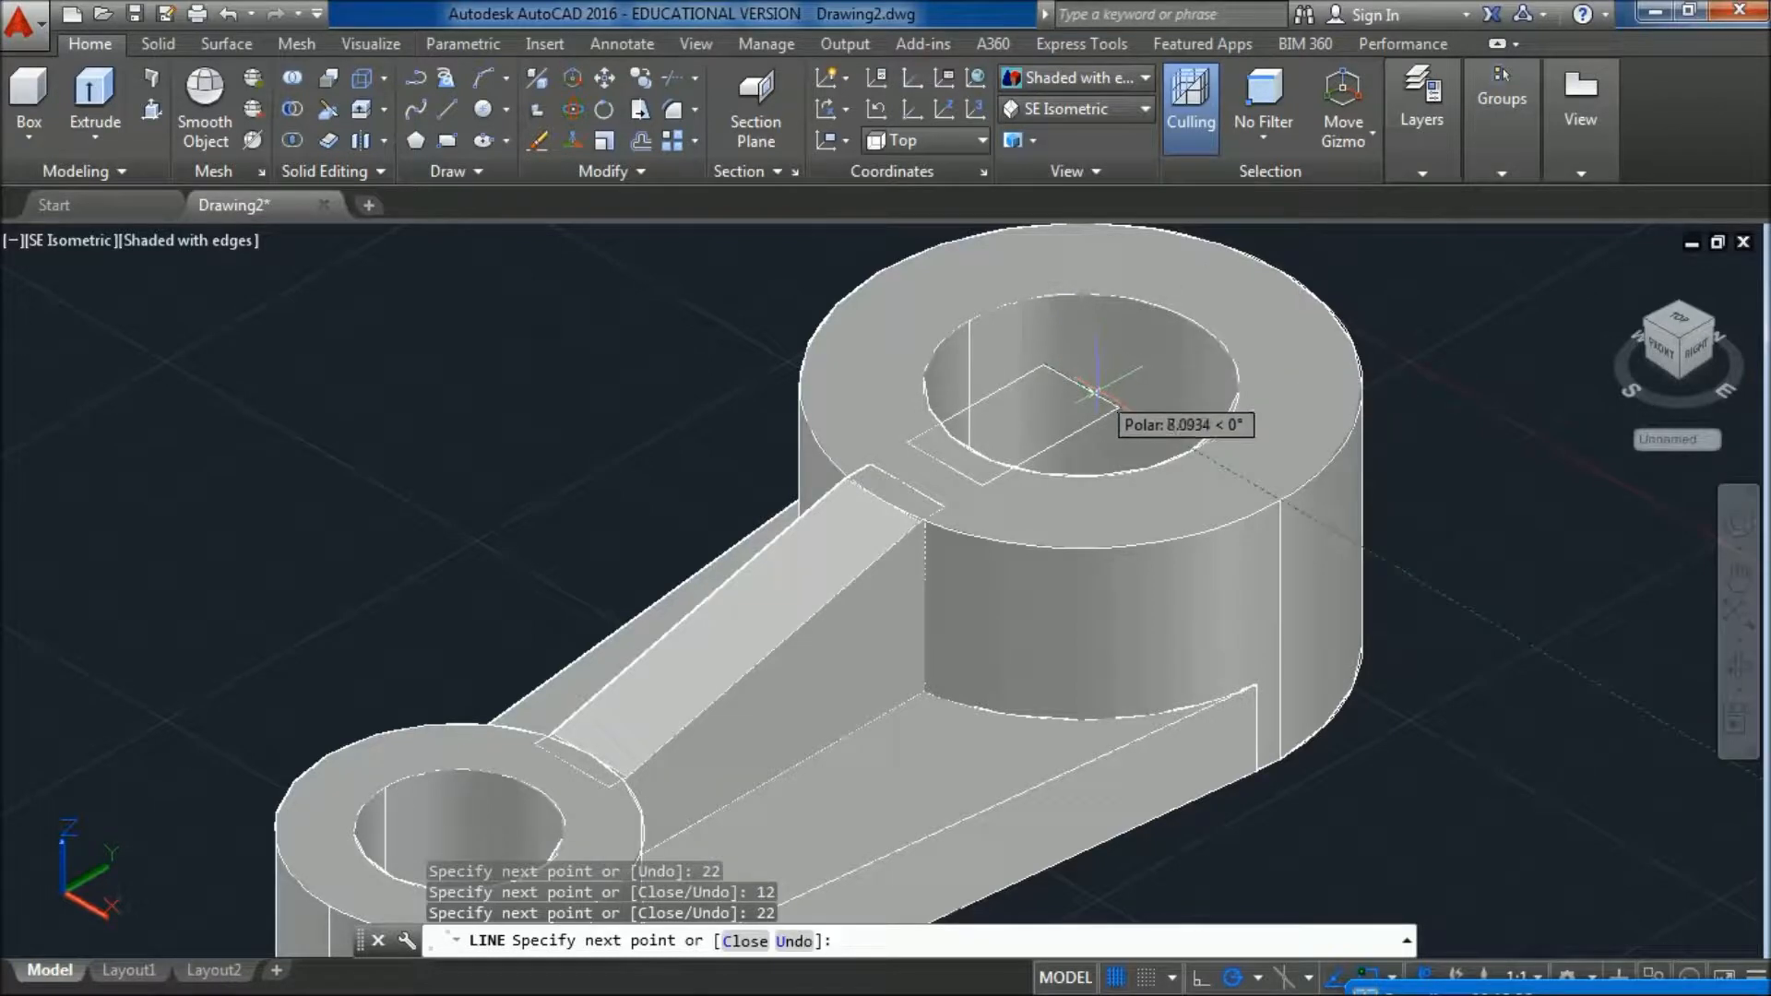
text(6)
key(Return)
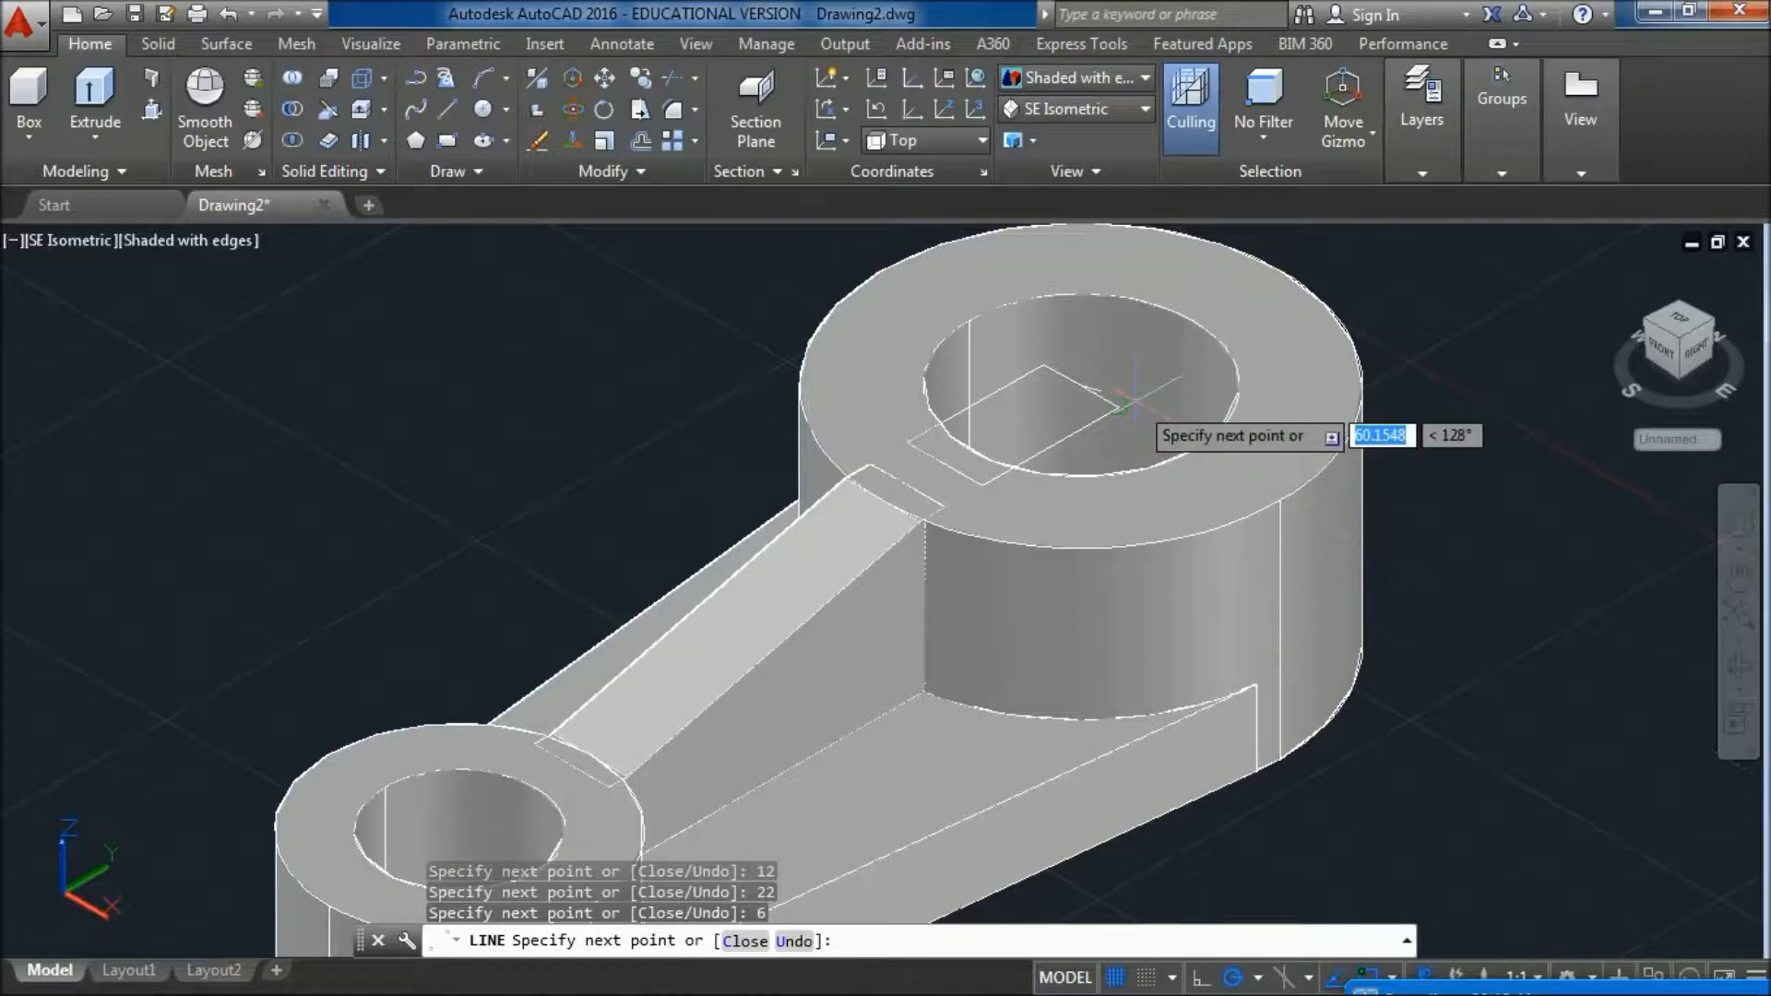
key(Return)
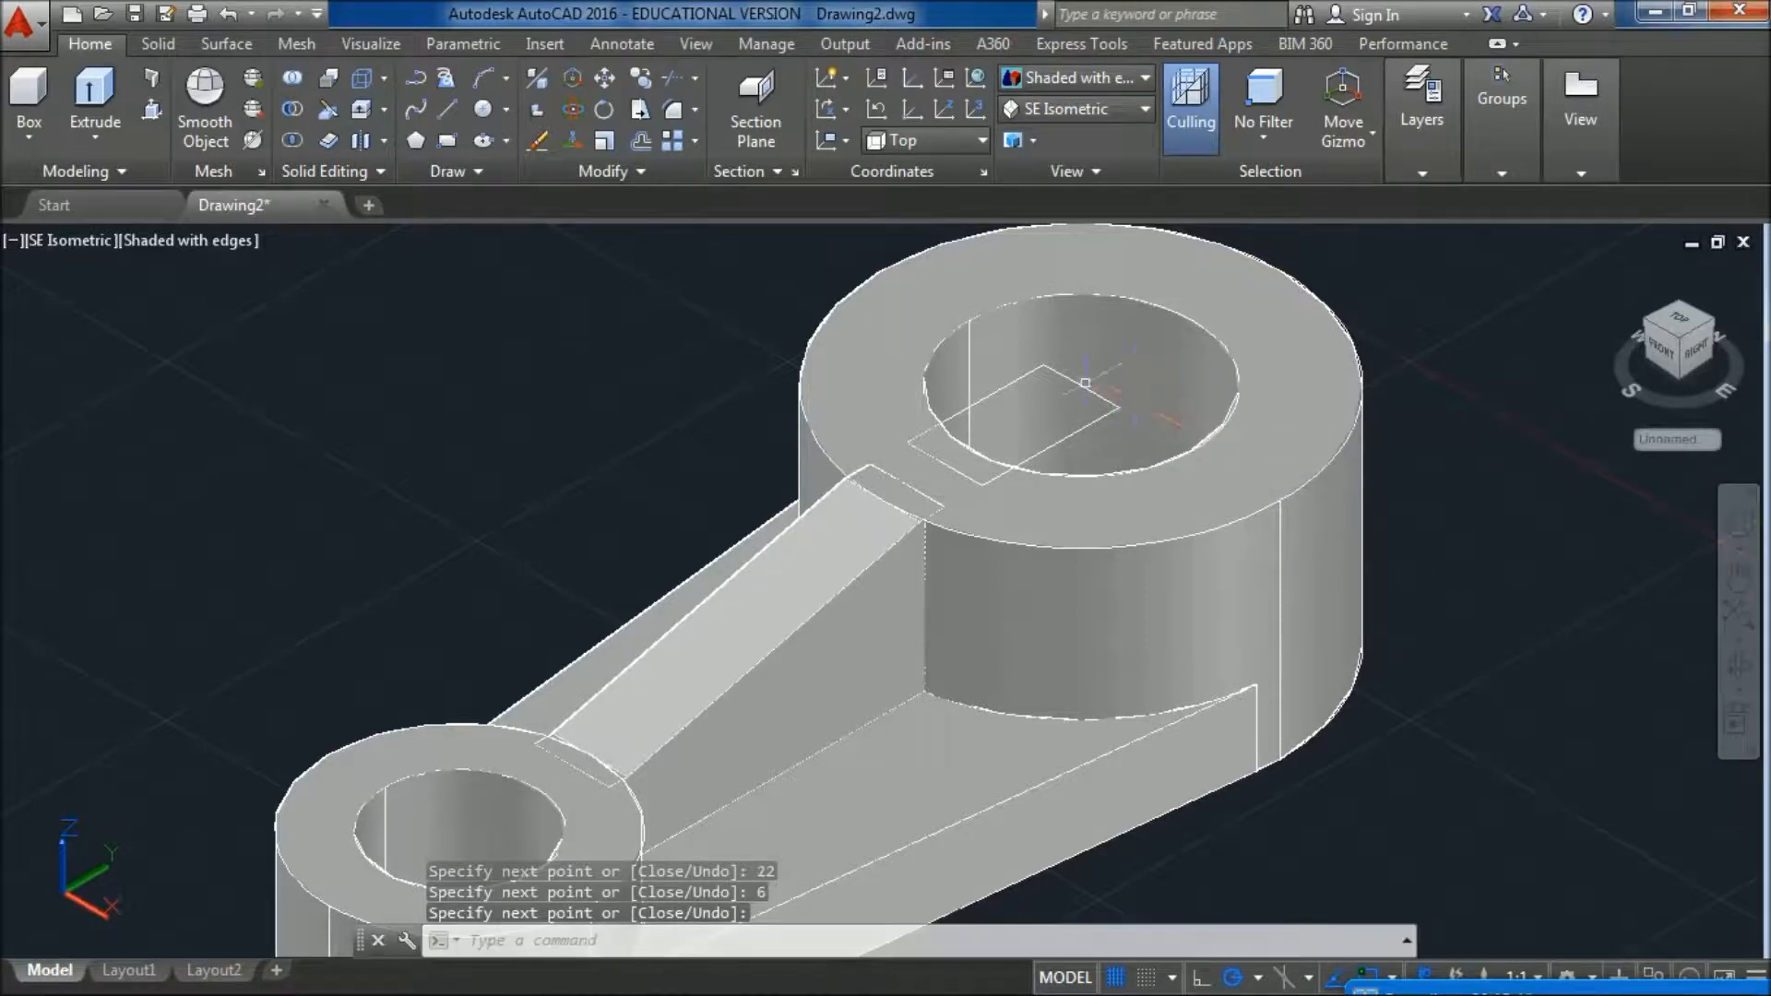
scroll(974, 349, up, 3)
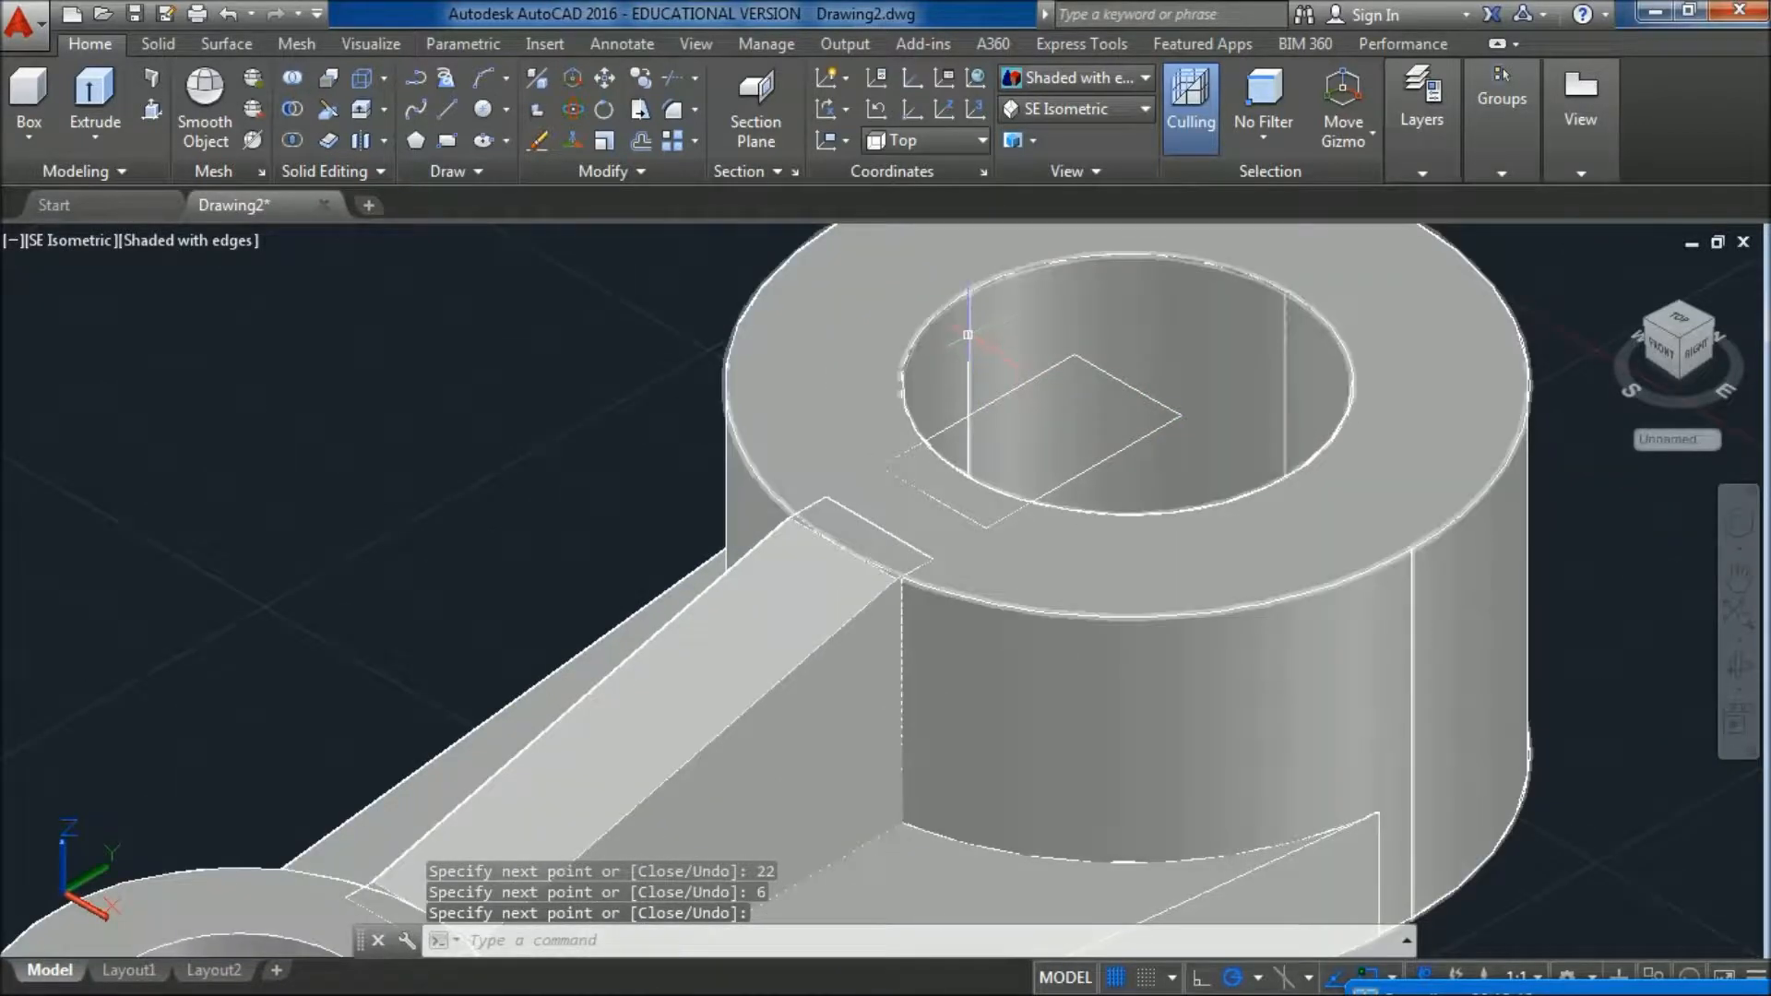
text(E)
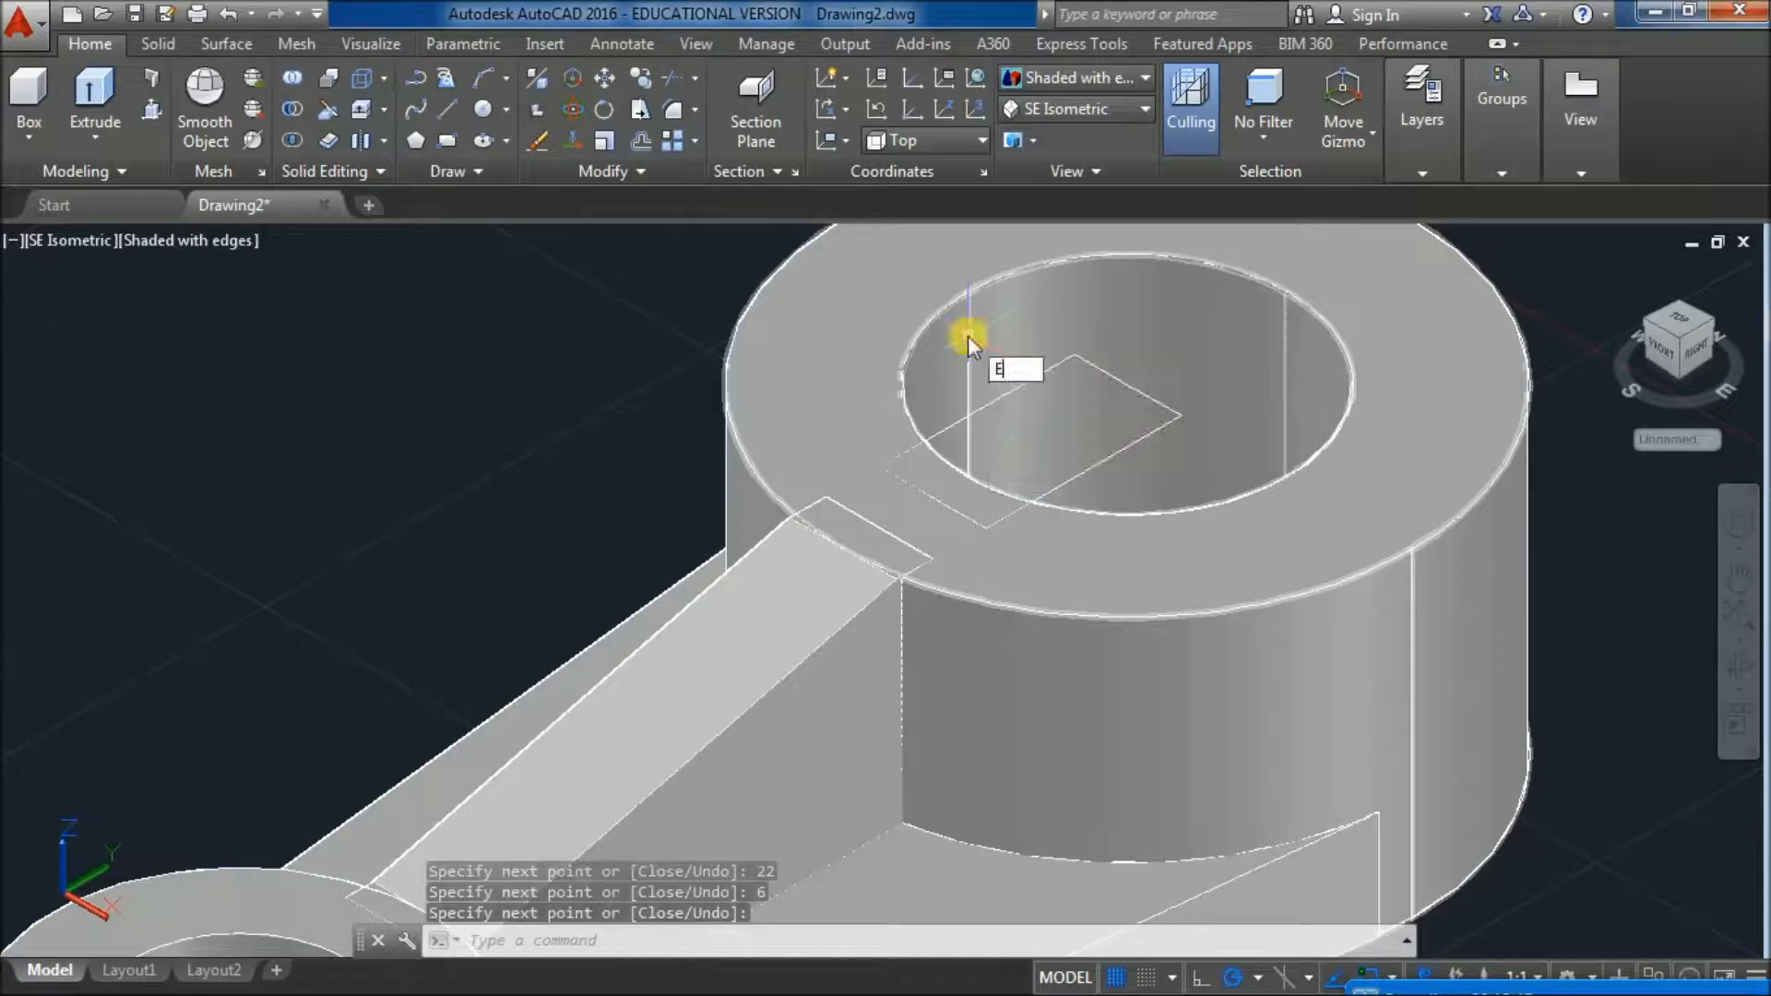
key(Return)
click(968, 335)
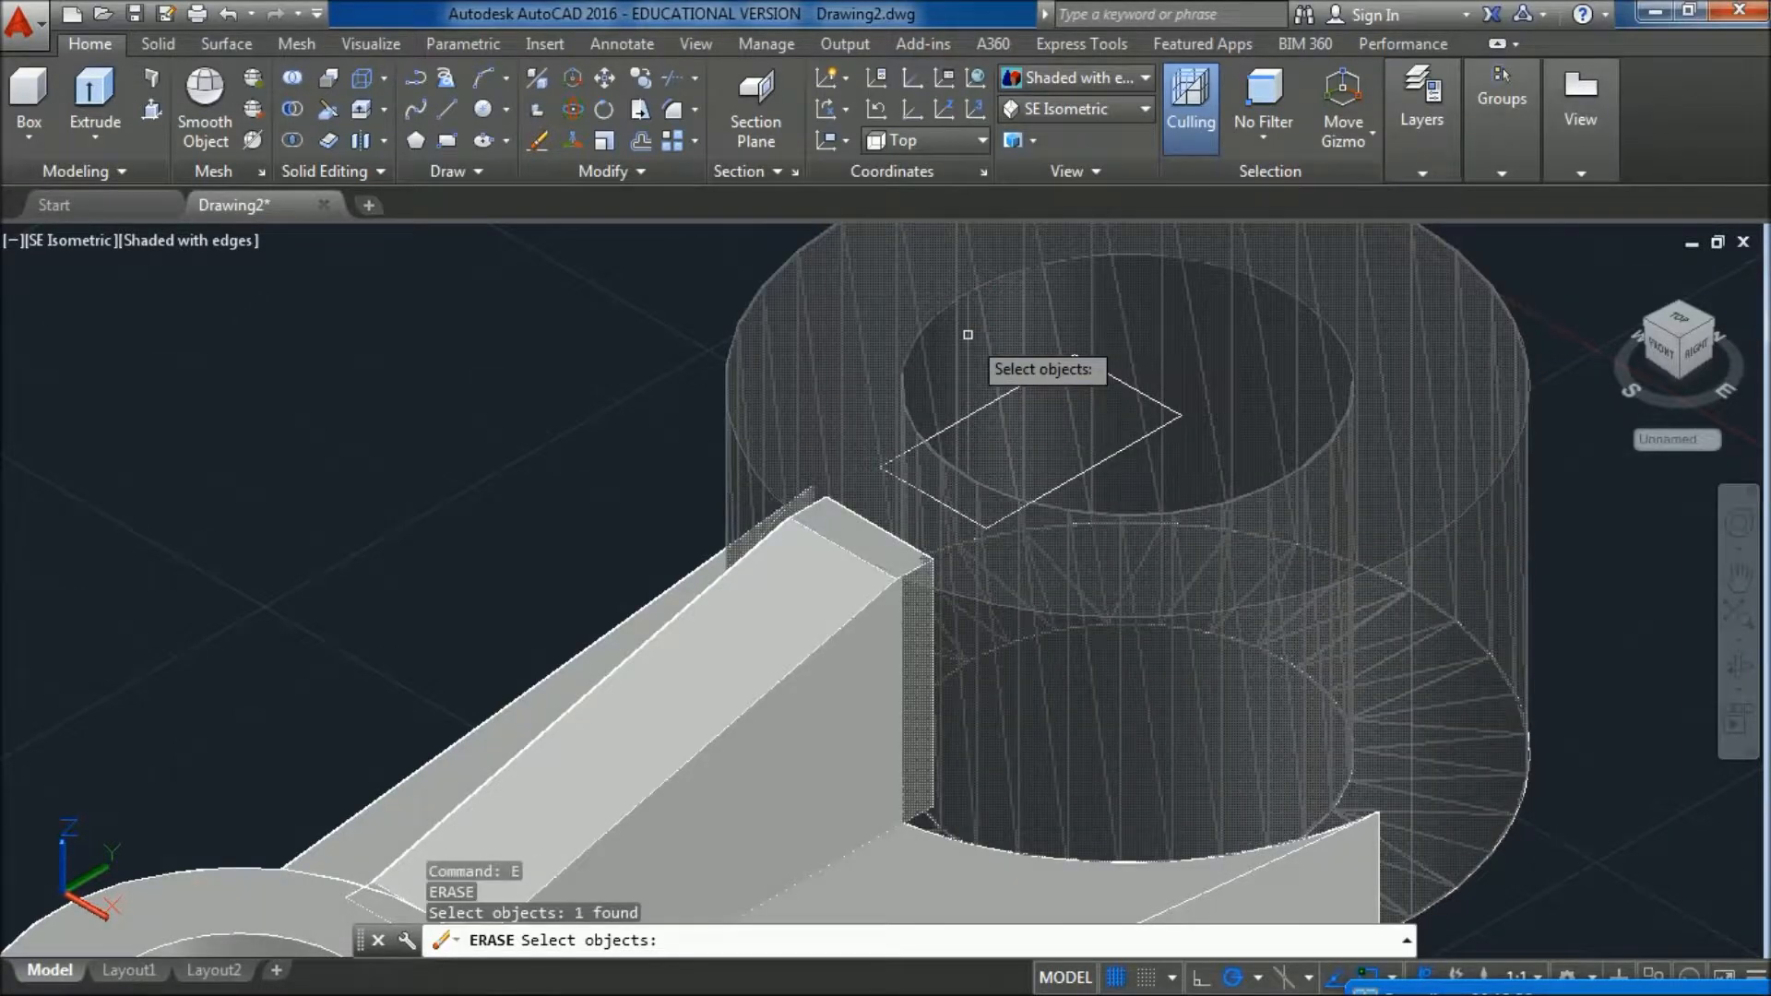
key(Return)
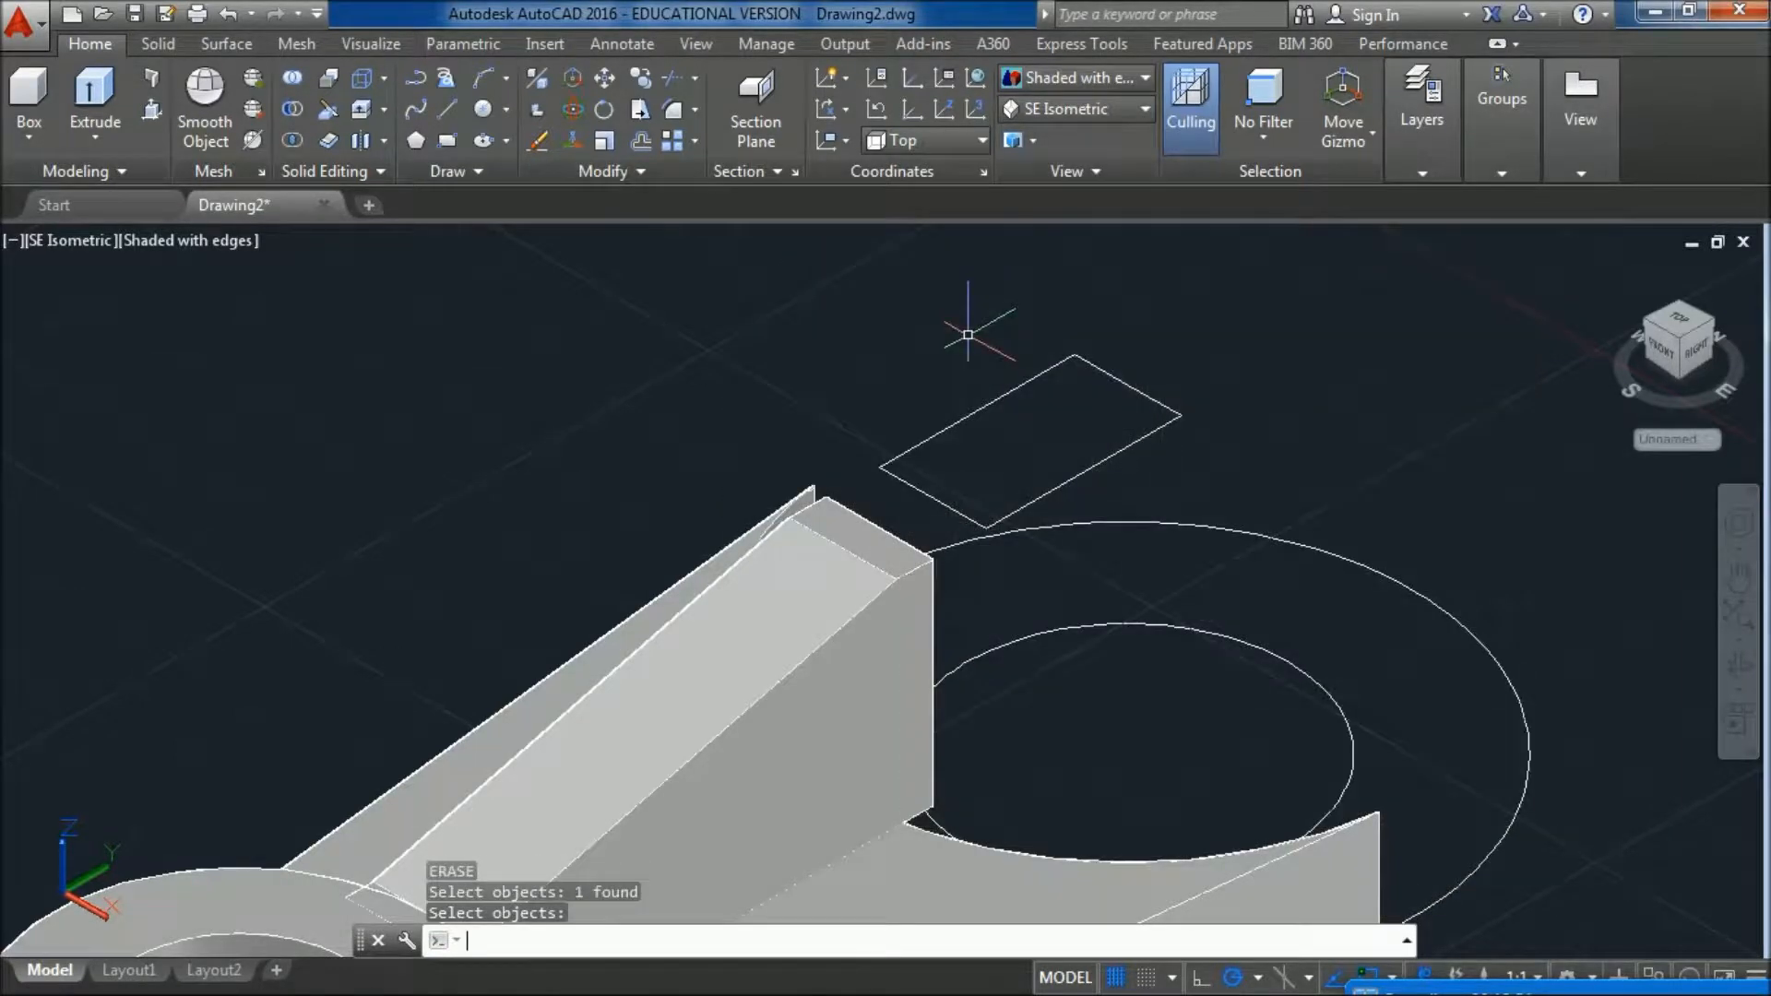
key(ctrl+z)
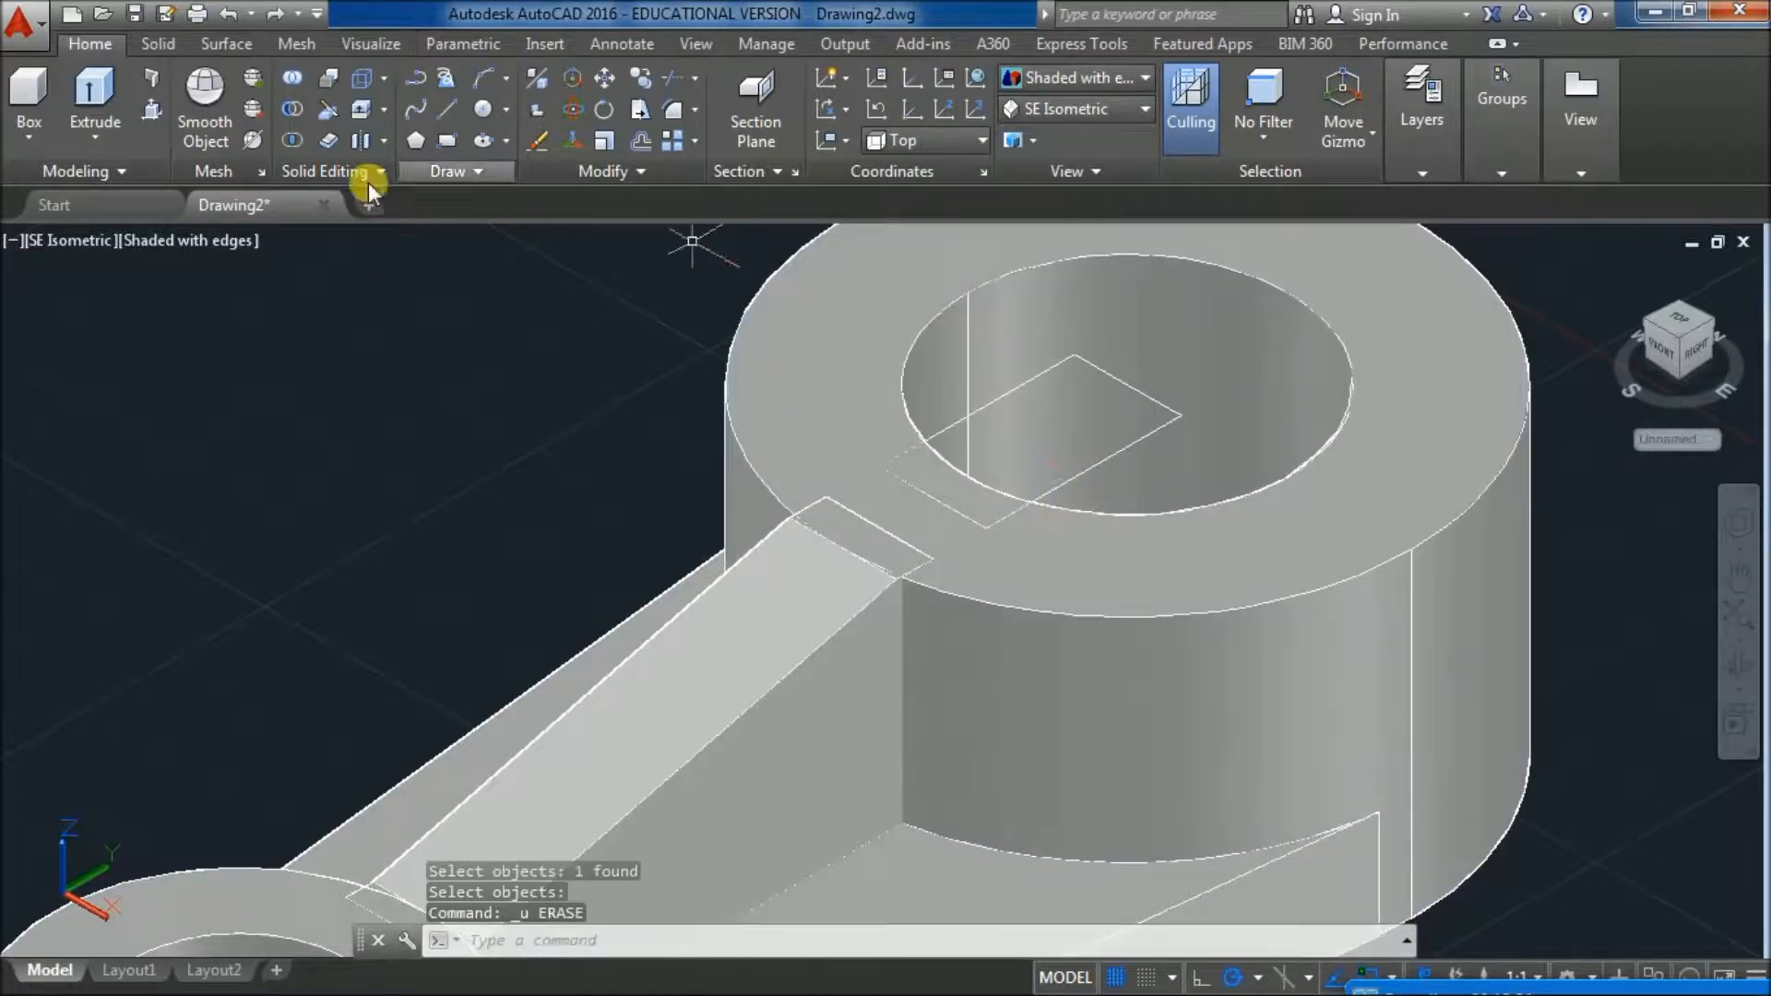
- Trim the two long keyway lines inside the large bore, using the bore's top edge as the cutting edge
click(673, 80)
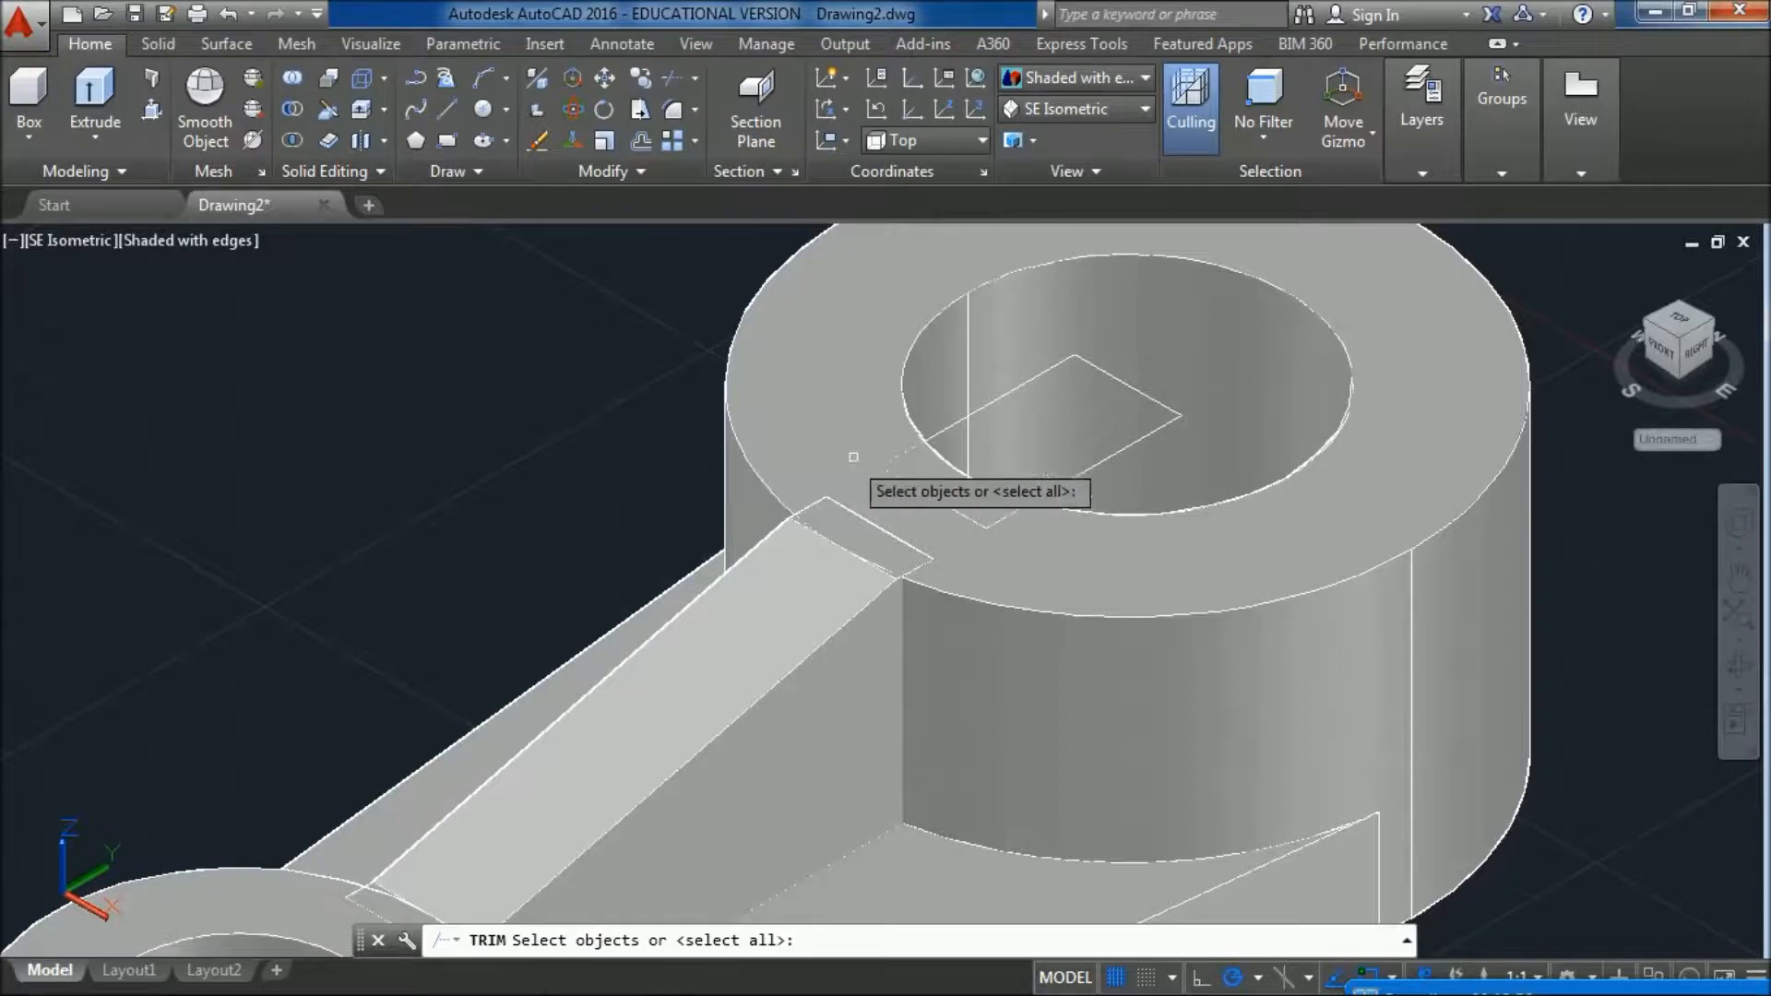
click(945, 459)
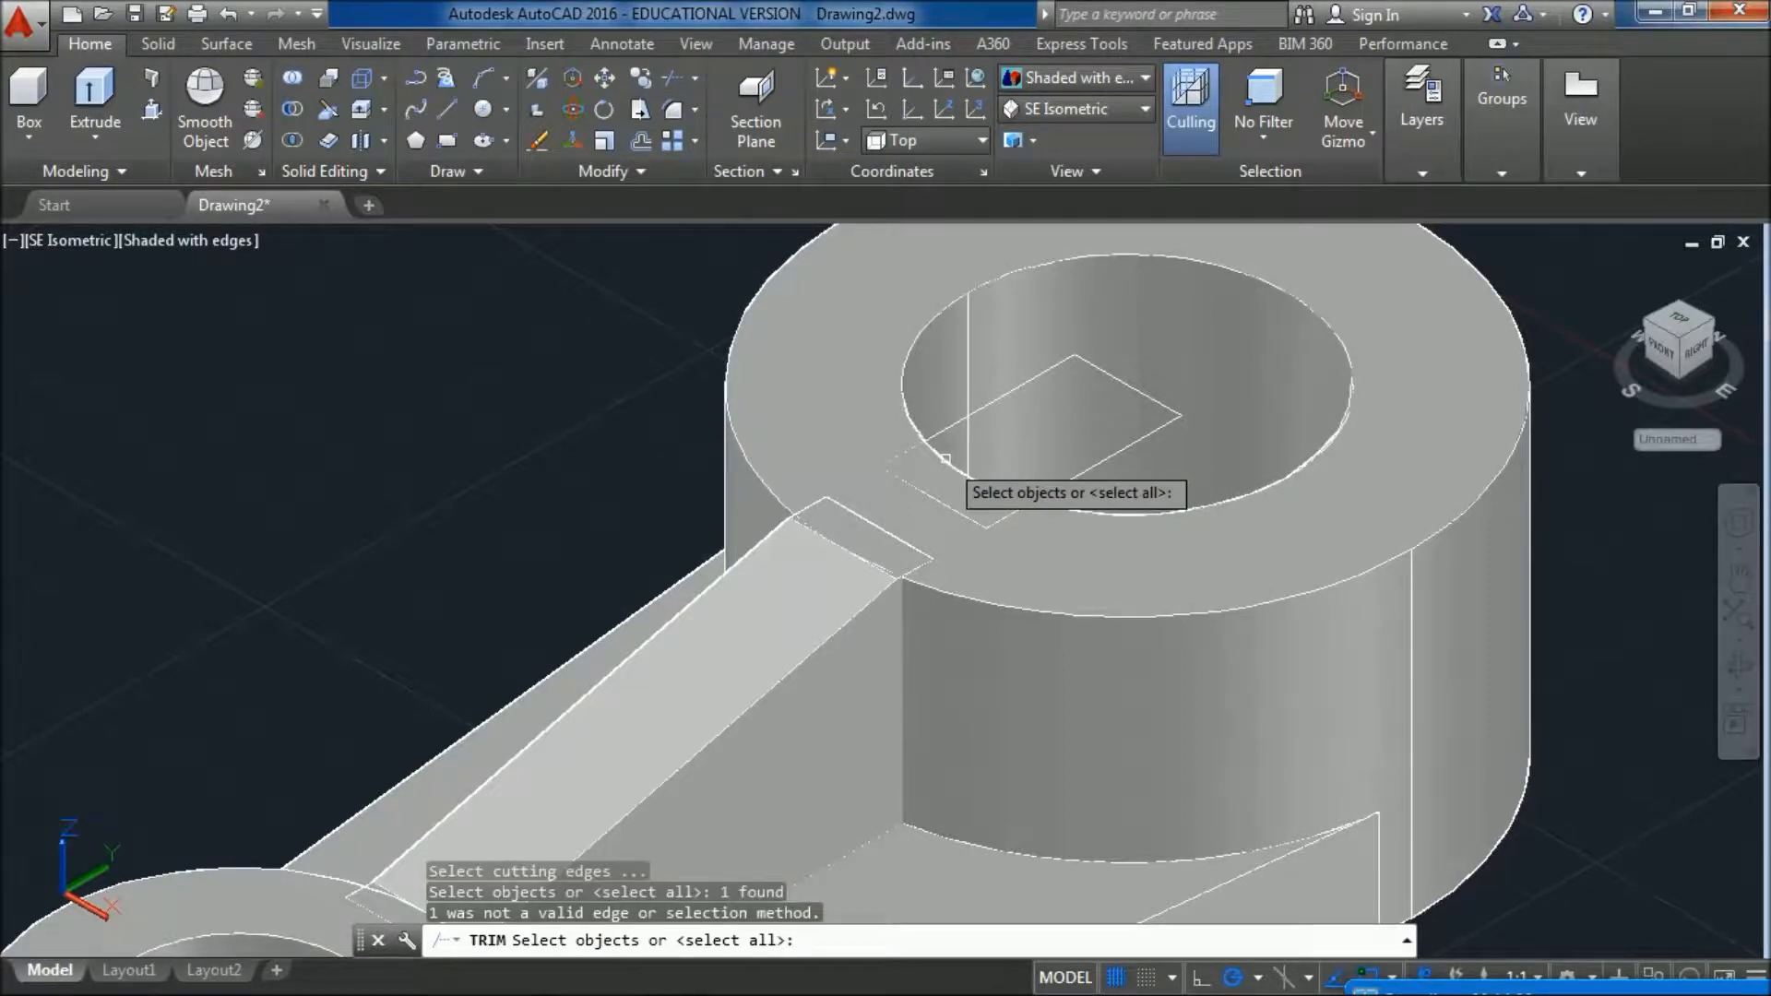
key(Return)
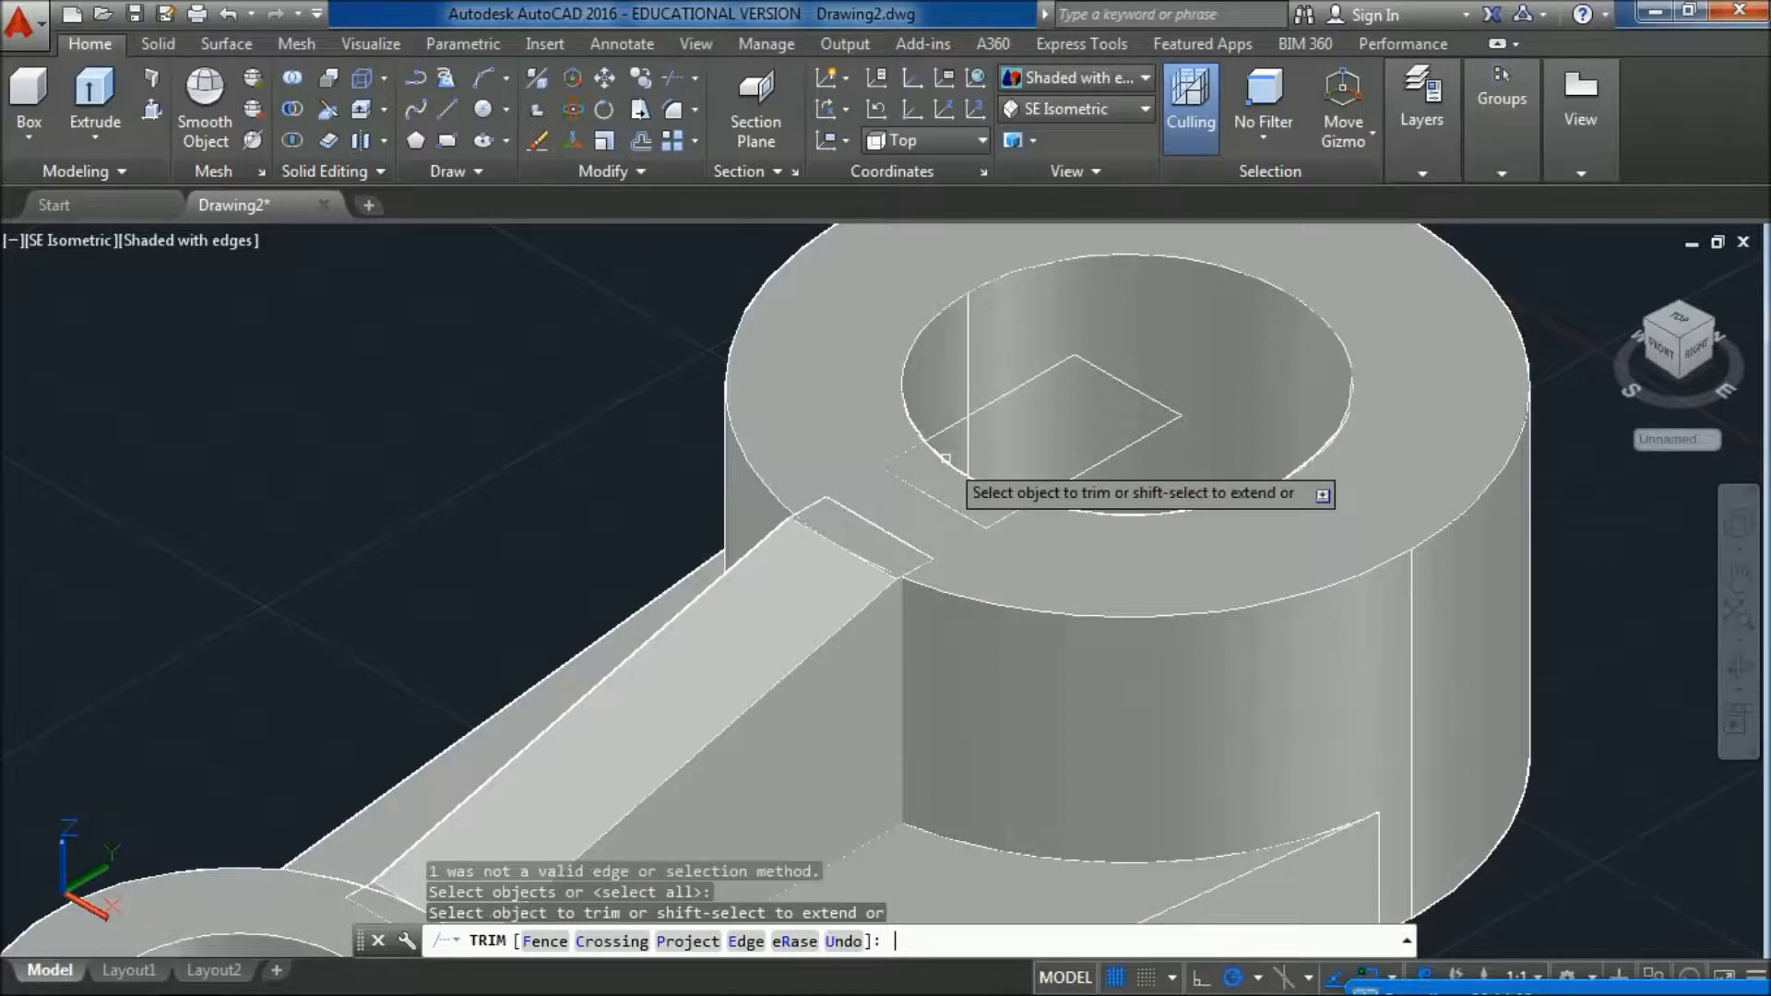
click(1015, 388)
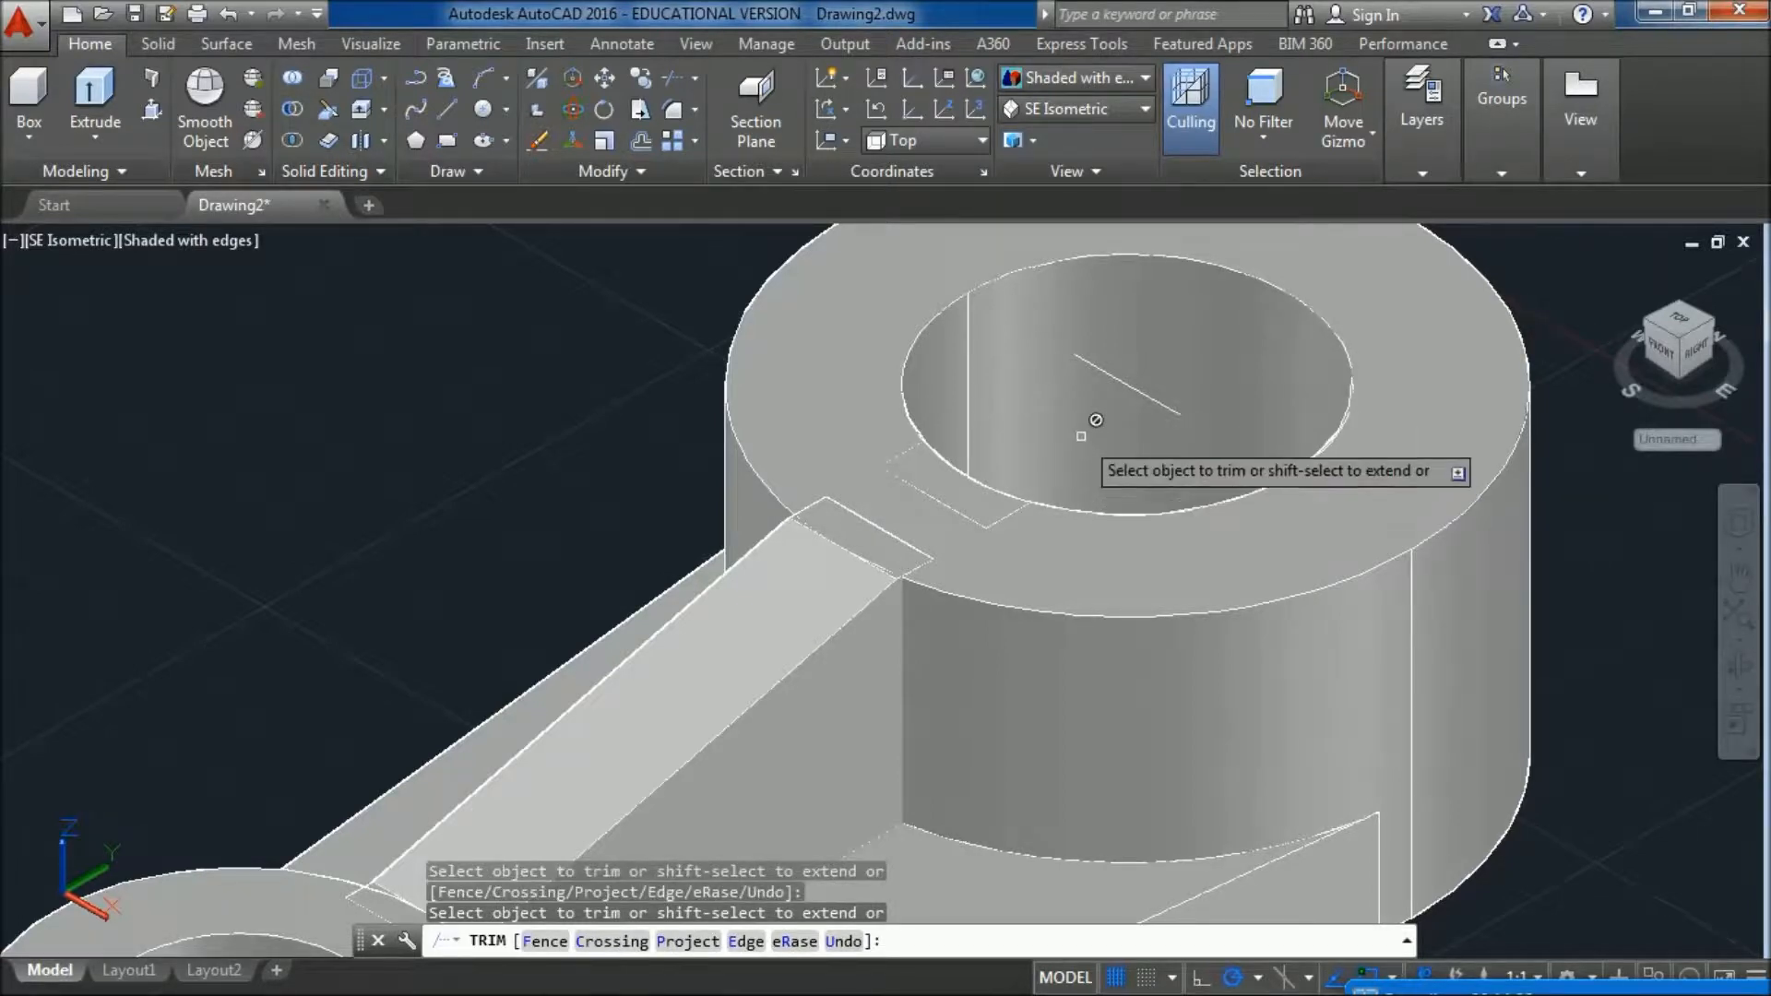
key(Escape)
text(e)
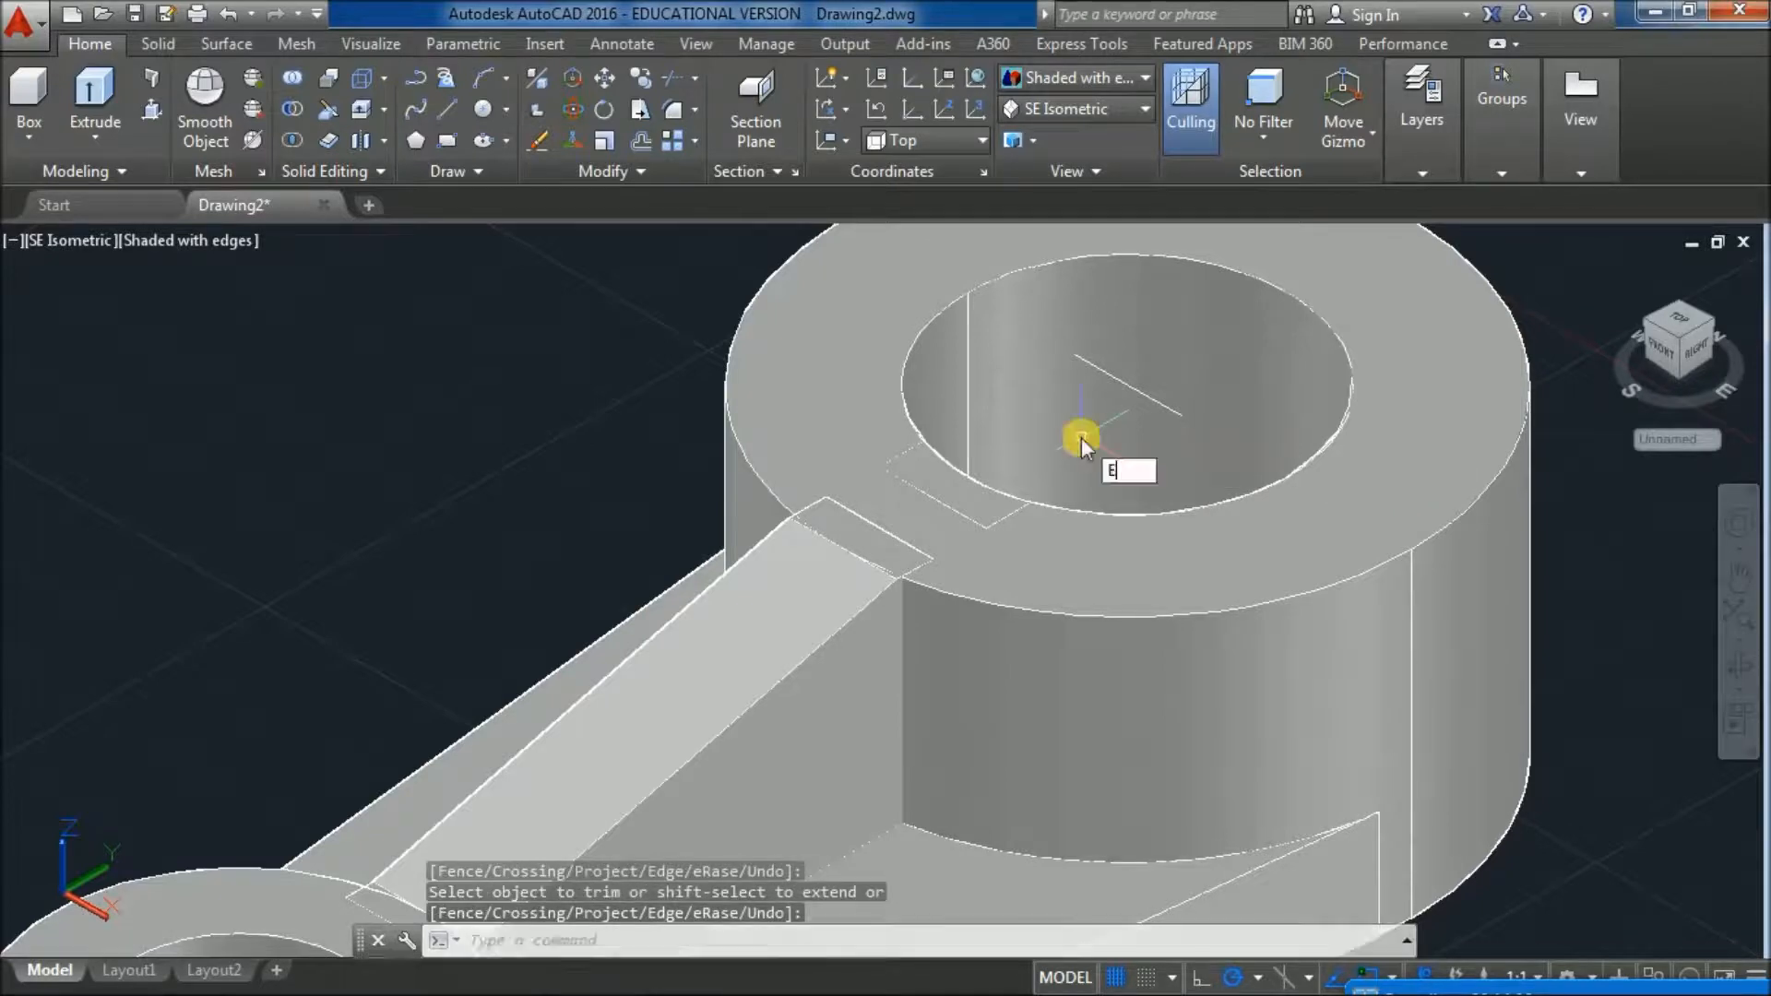
key(Return)
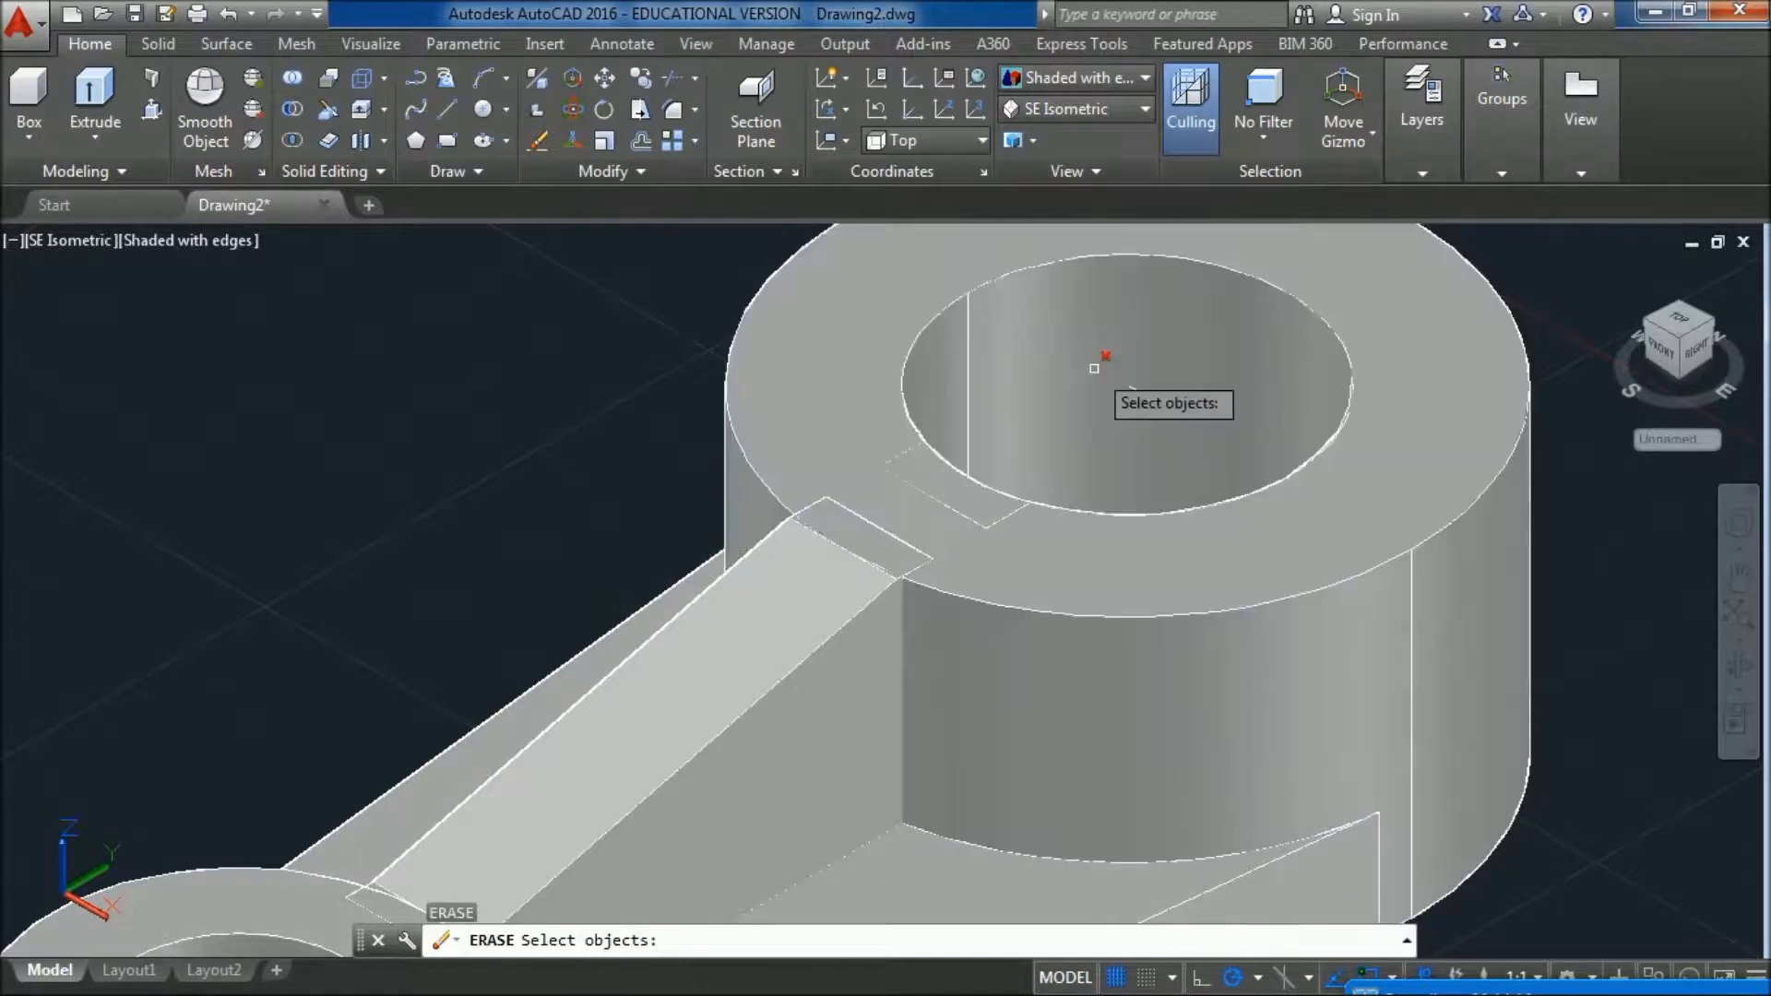
click(1103, 369)
click(1149, 400)
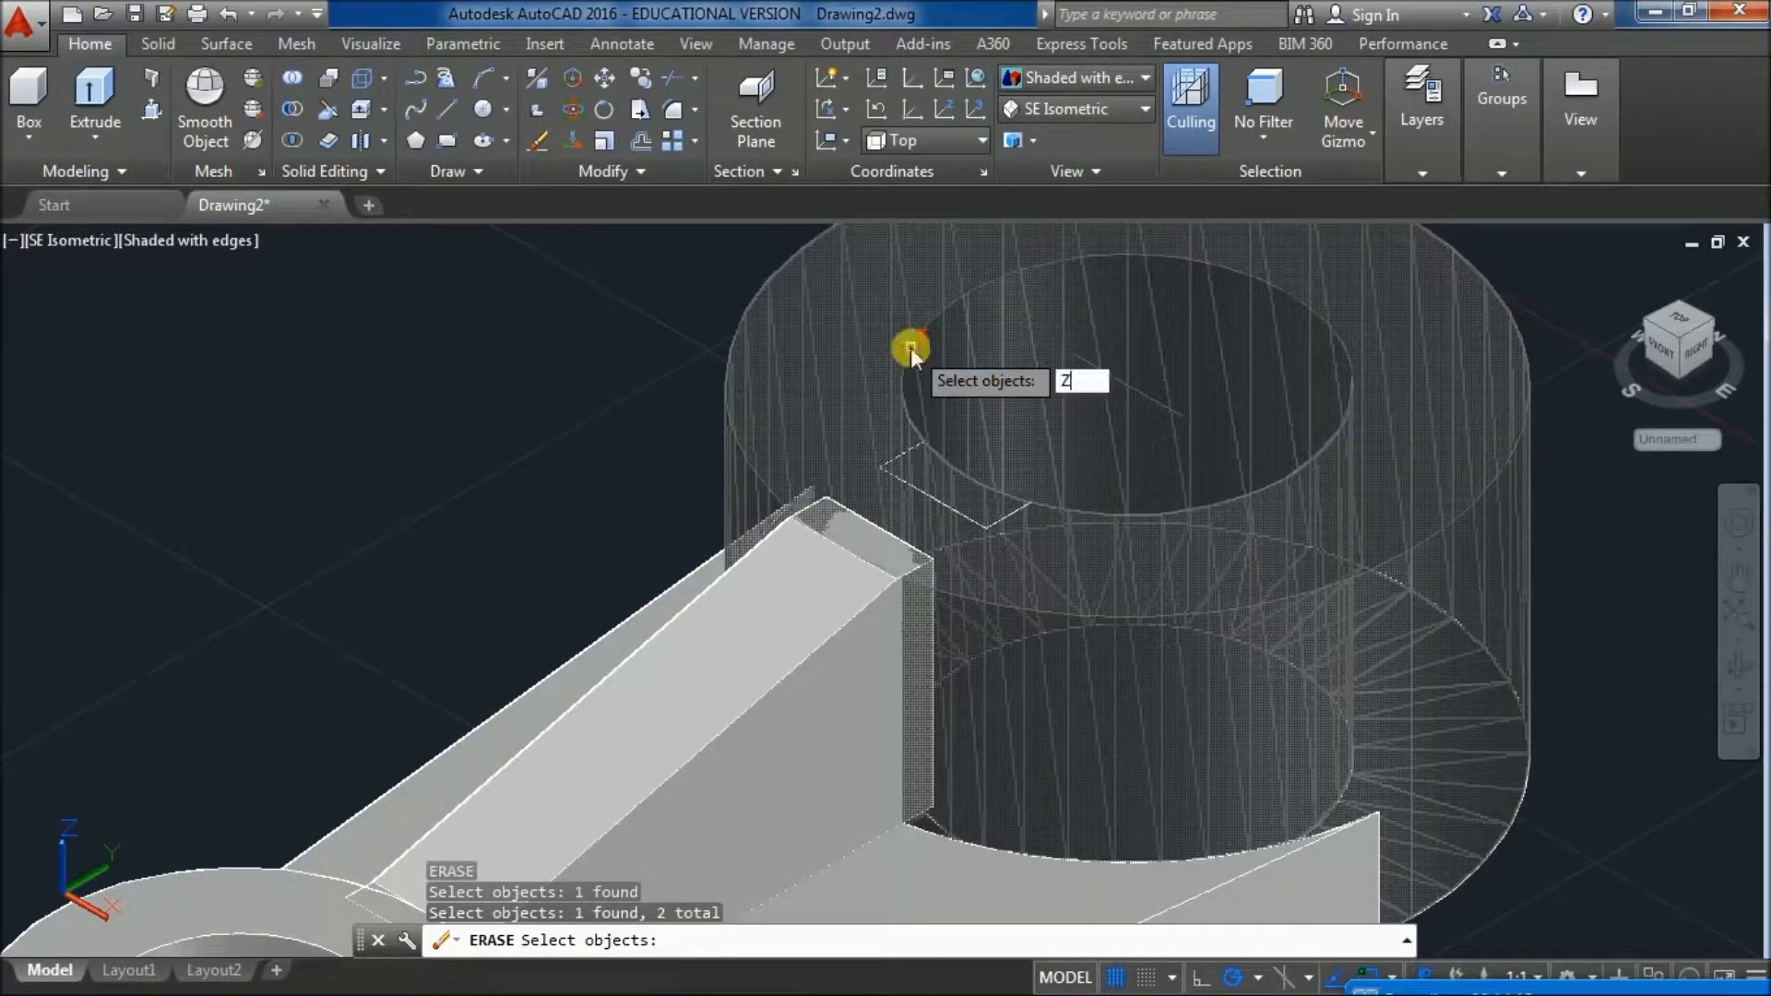
key(Return)
text(A)
key(Return)
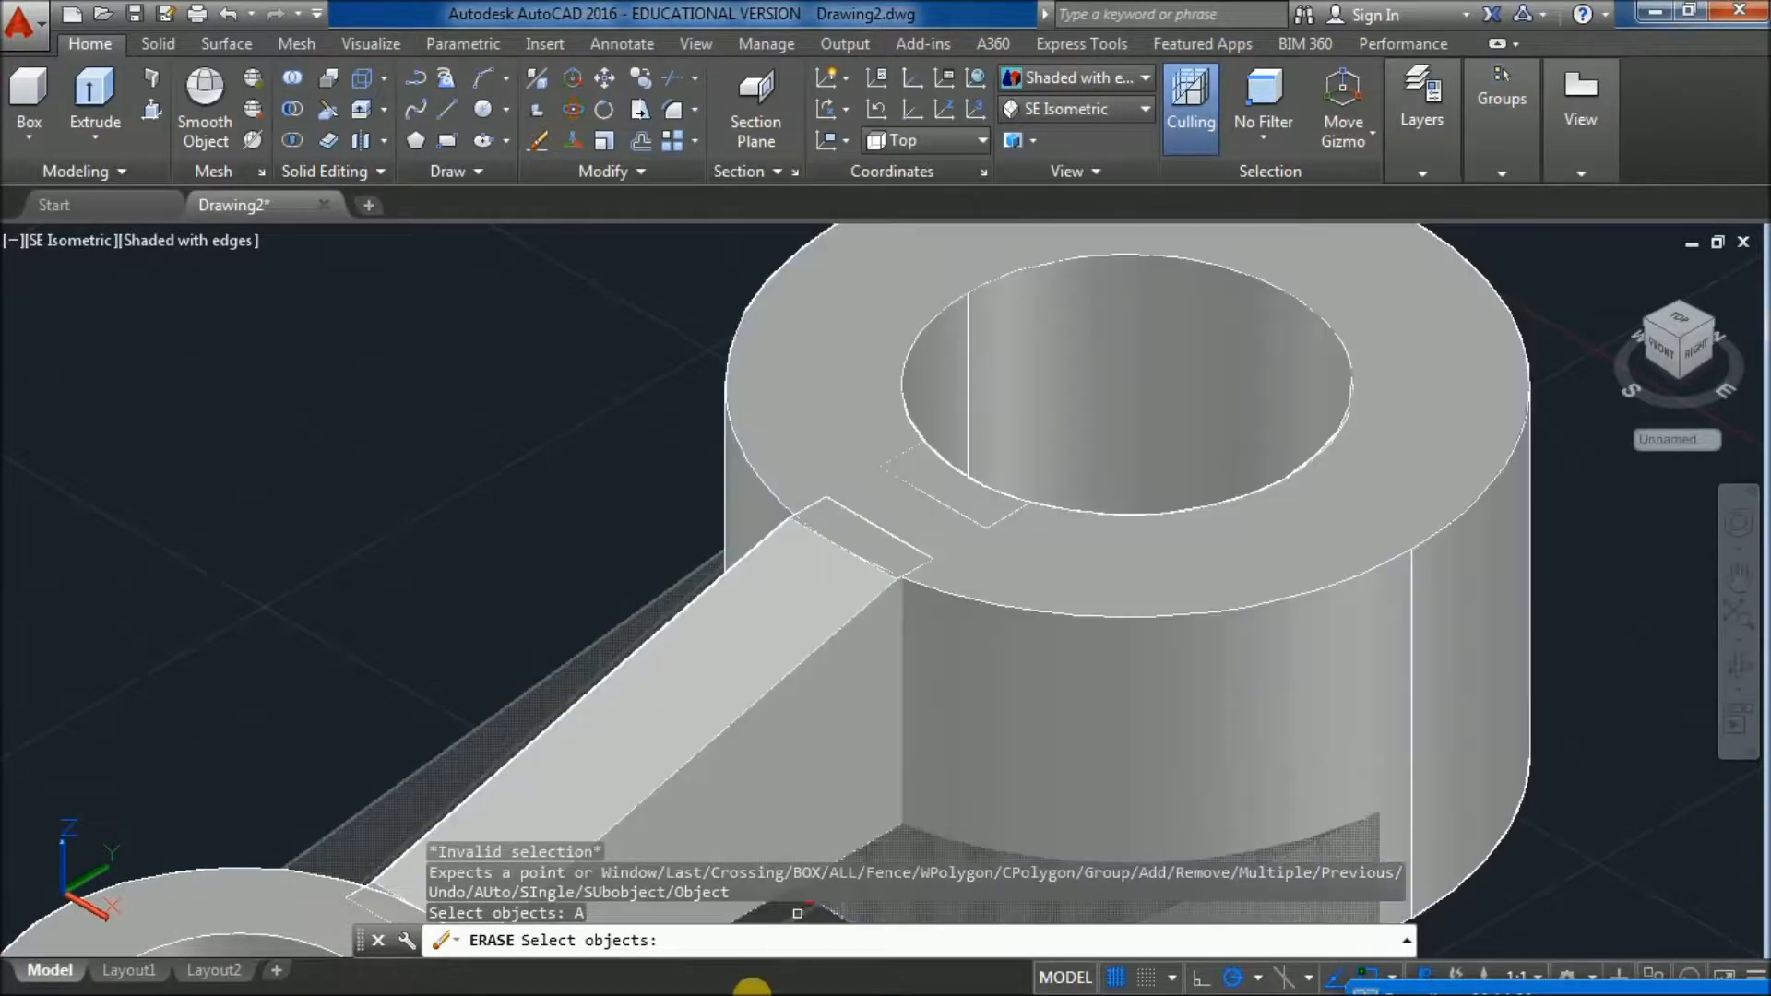
mouse_move(752, 993)
click(680, 977)
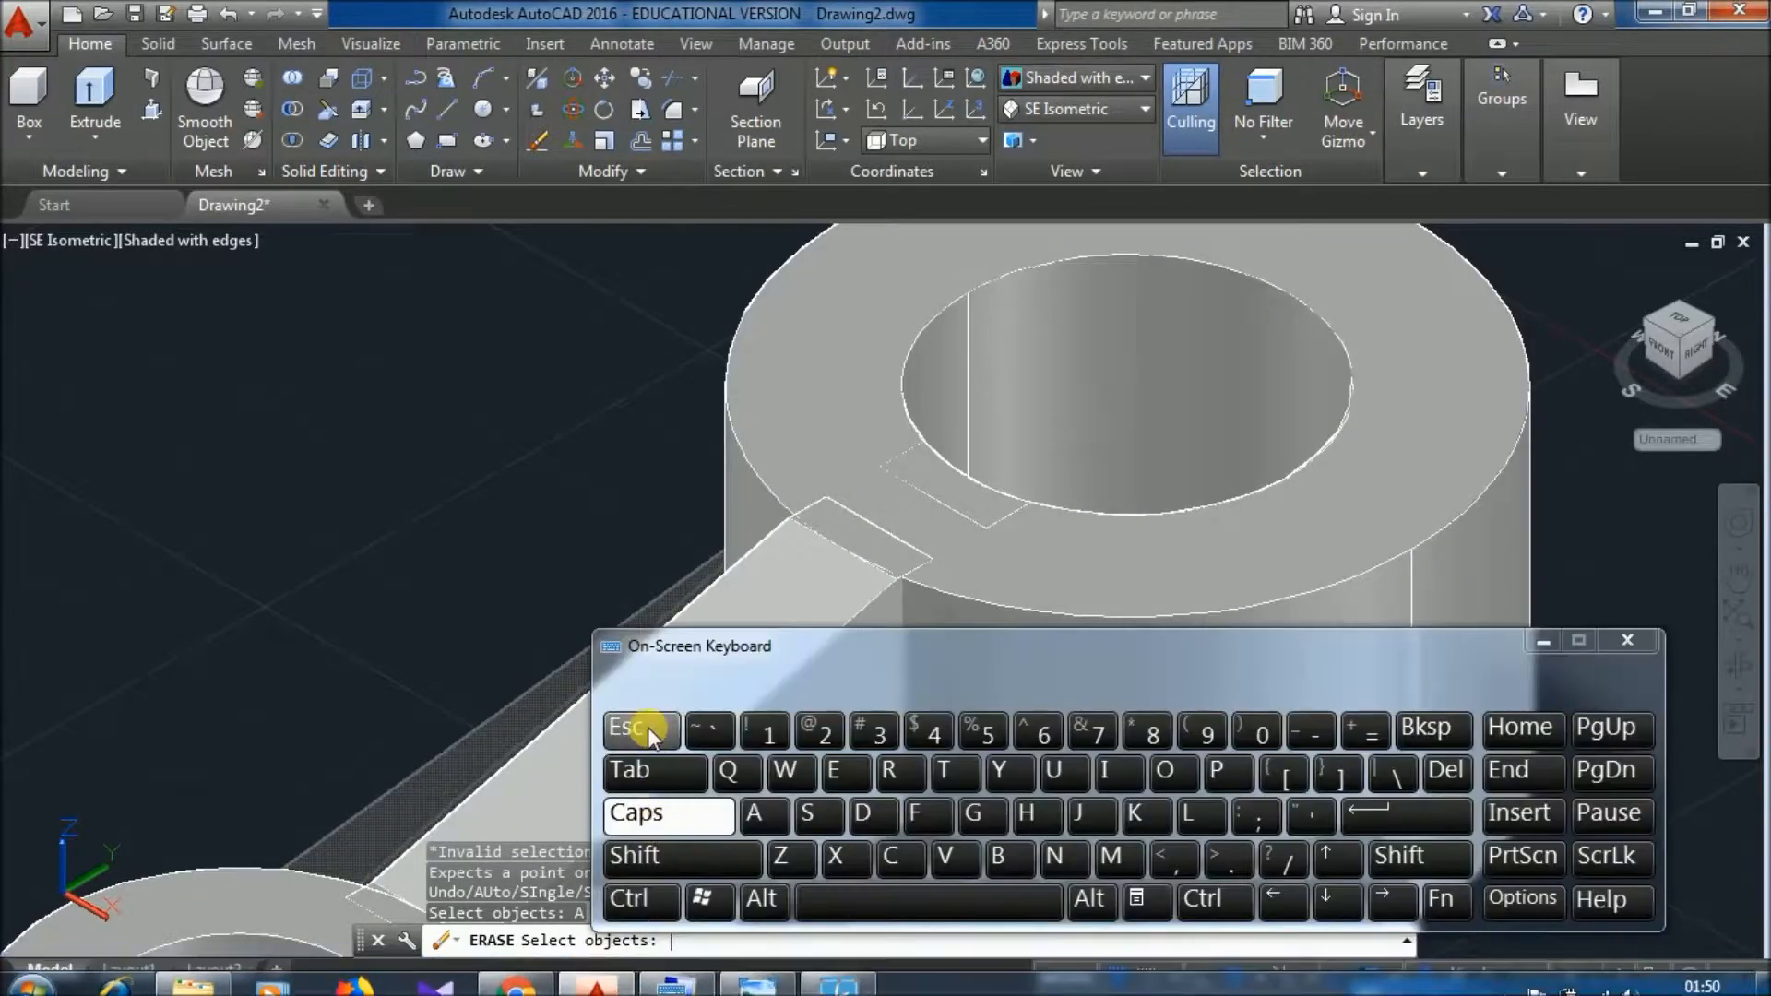
click(648, 728)
click(1545, 640)
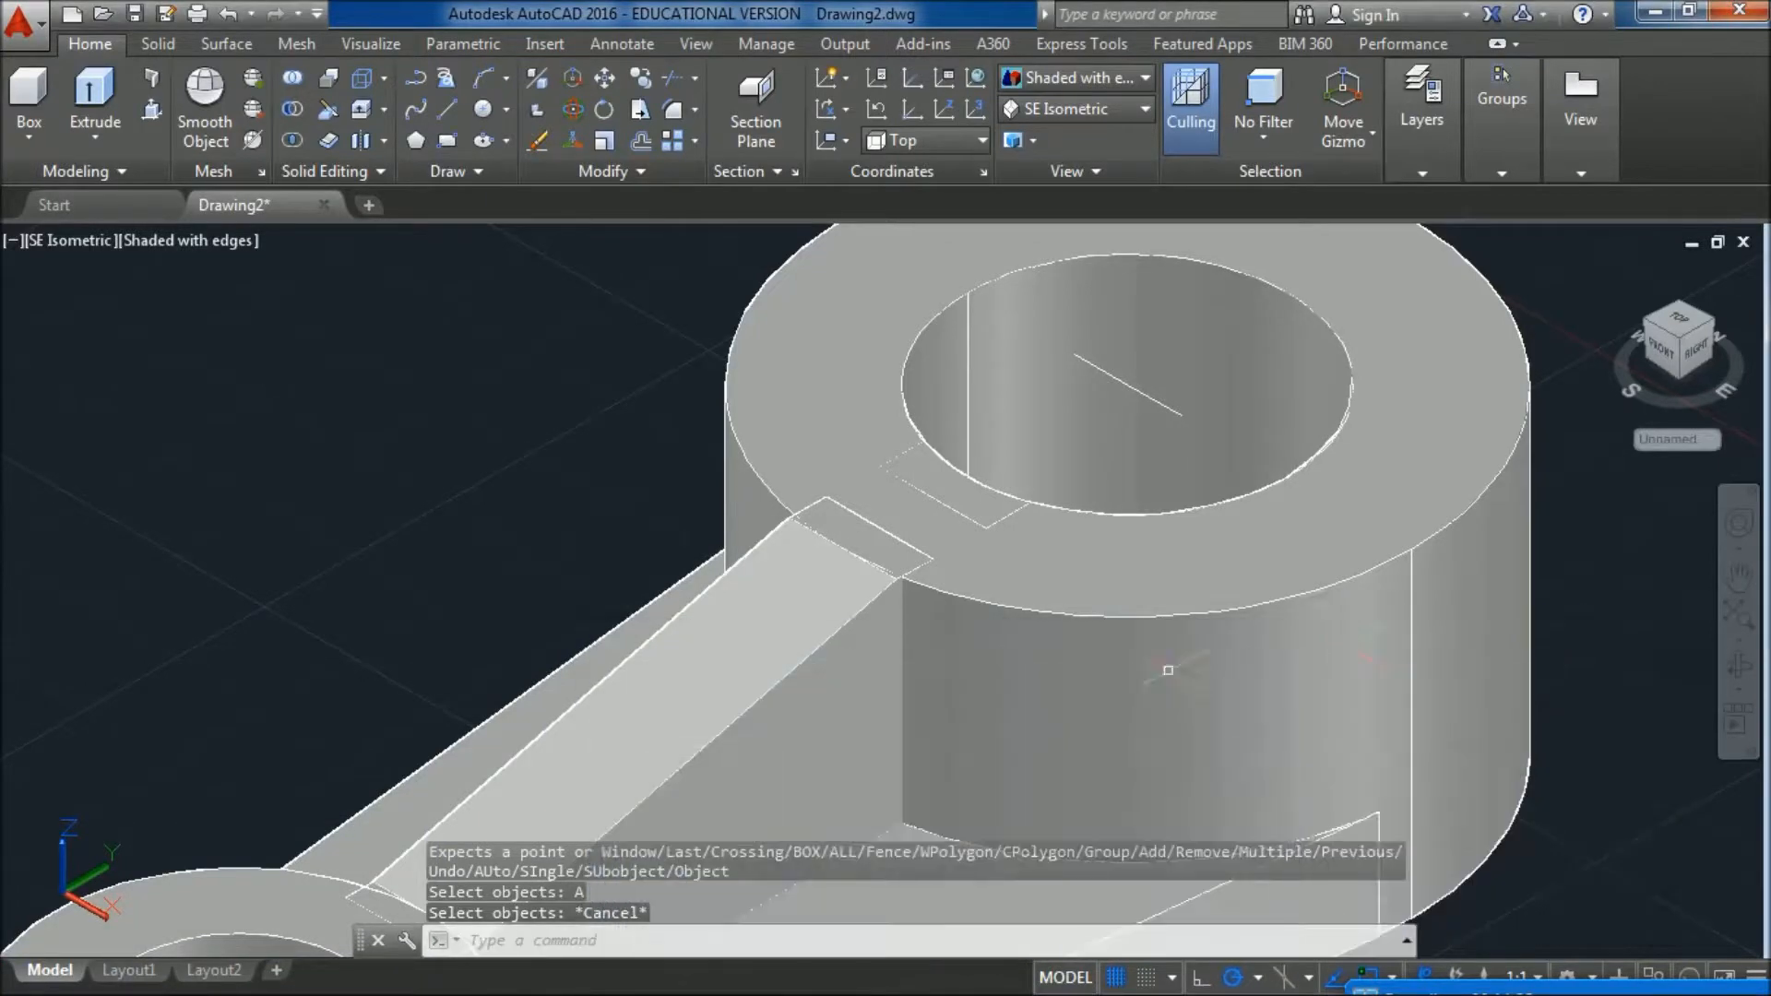
- Presspull the keyway area beside the large bore 36 downward to cut the keyway through the boss
text(Z)
key(Return)
text(A)
key(Return)
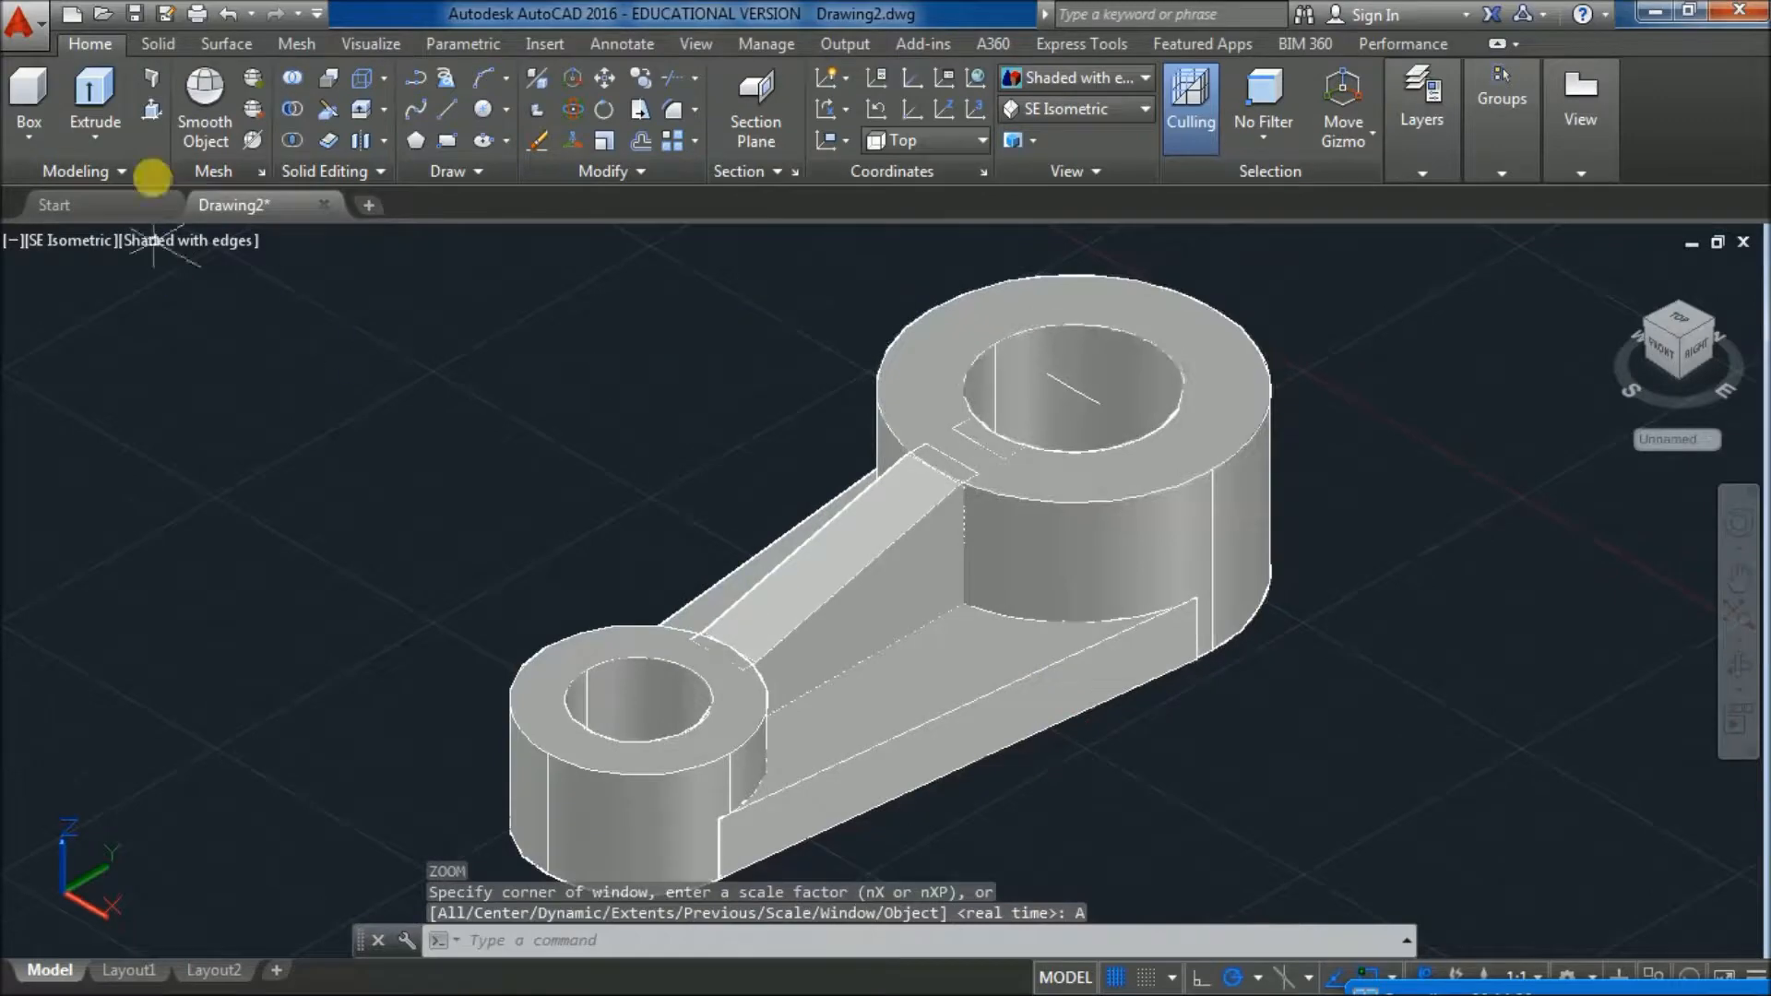
click(158, 110)
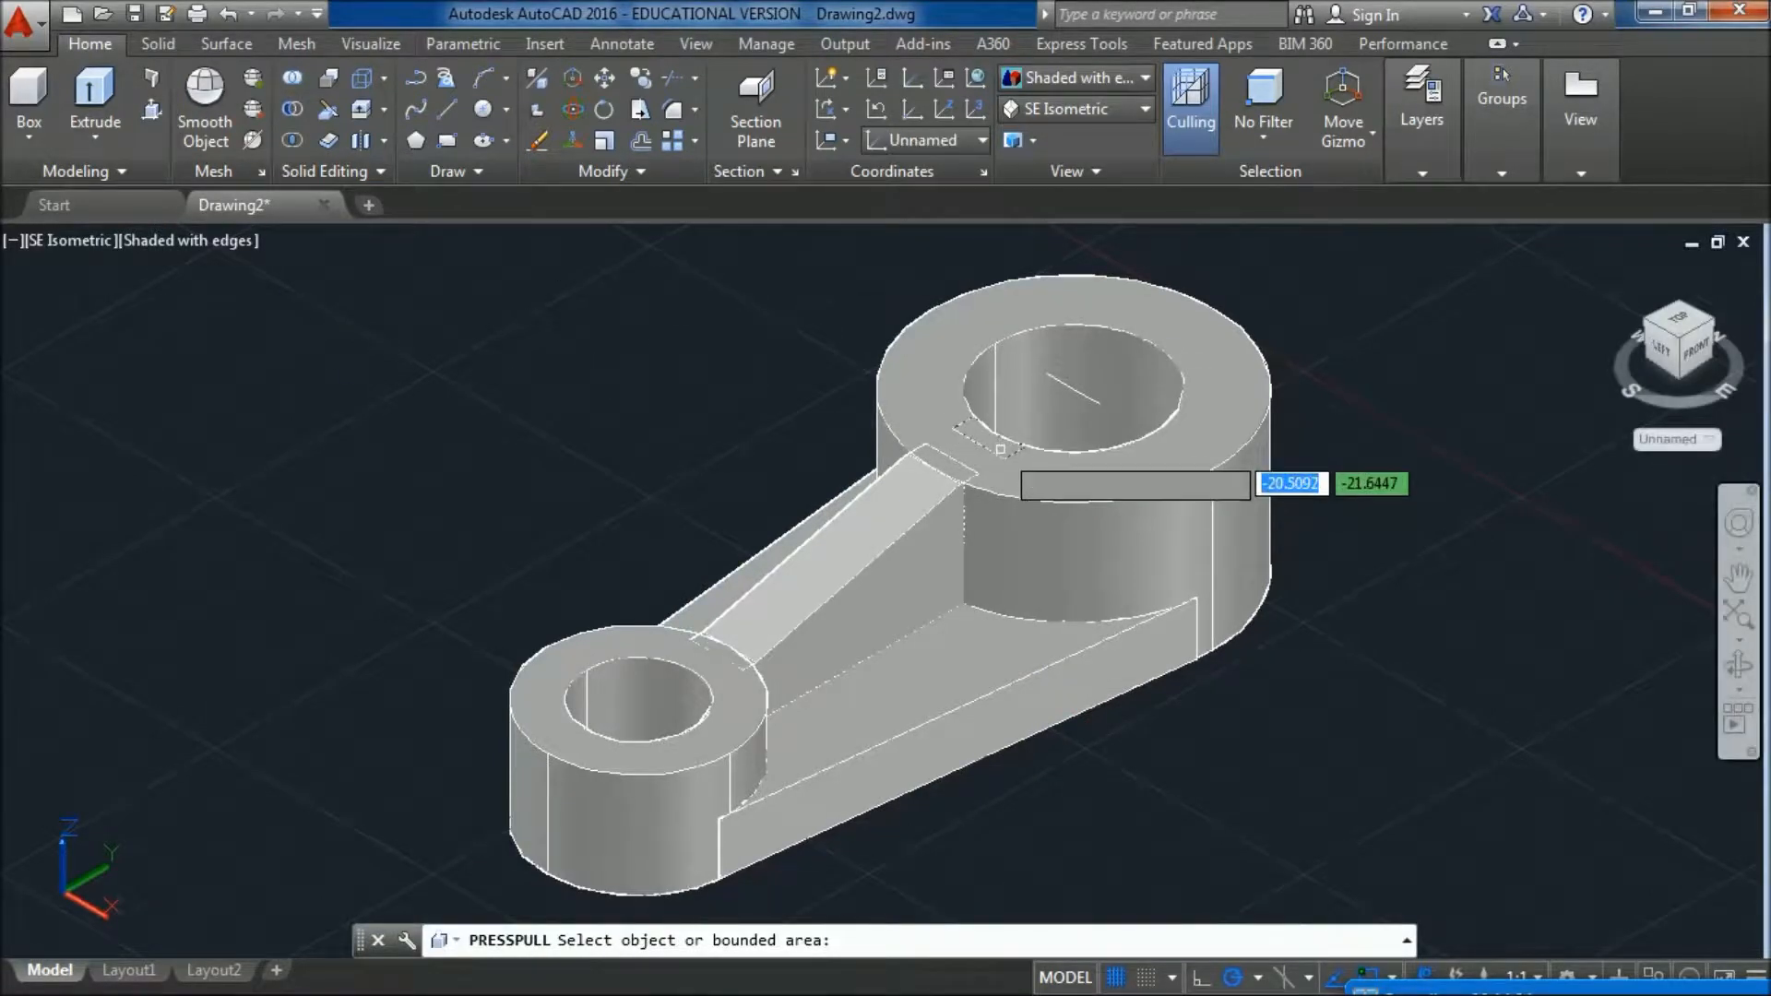
click(1004, 451)
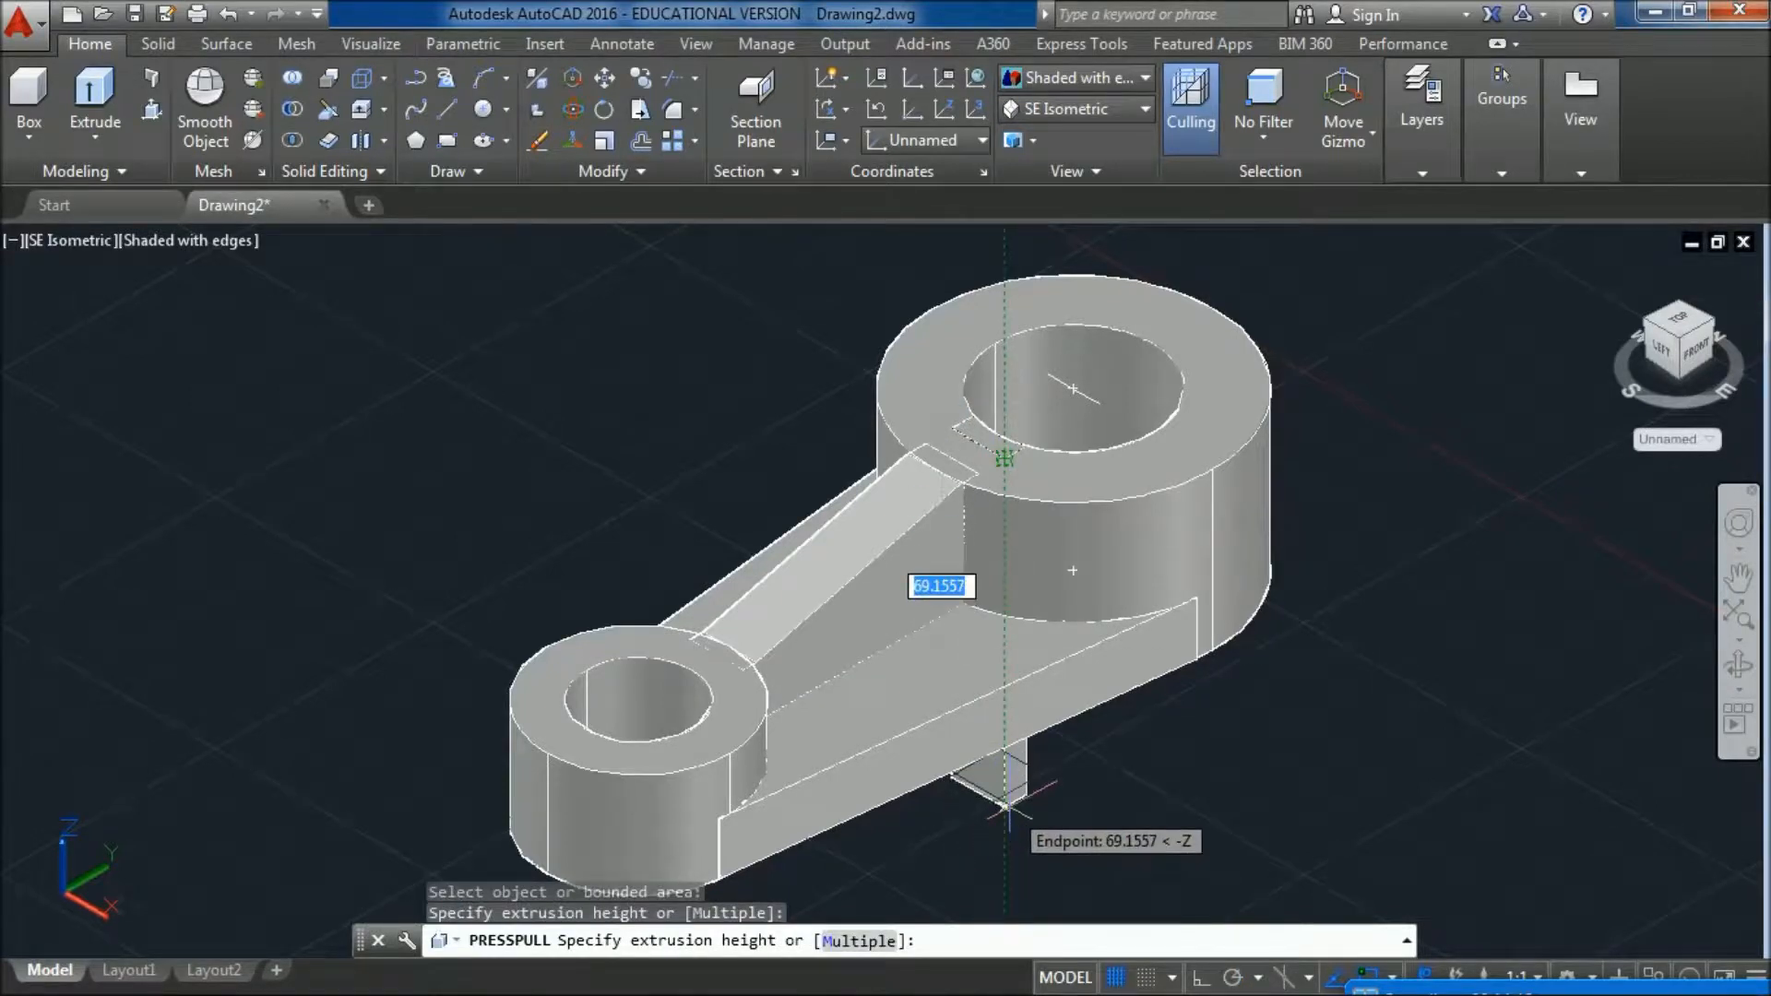
text(36)
key(Return)
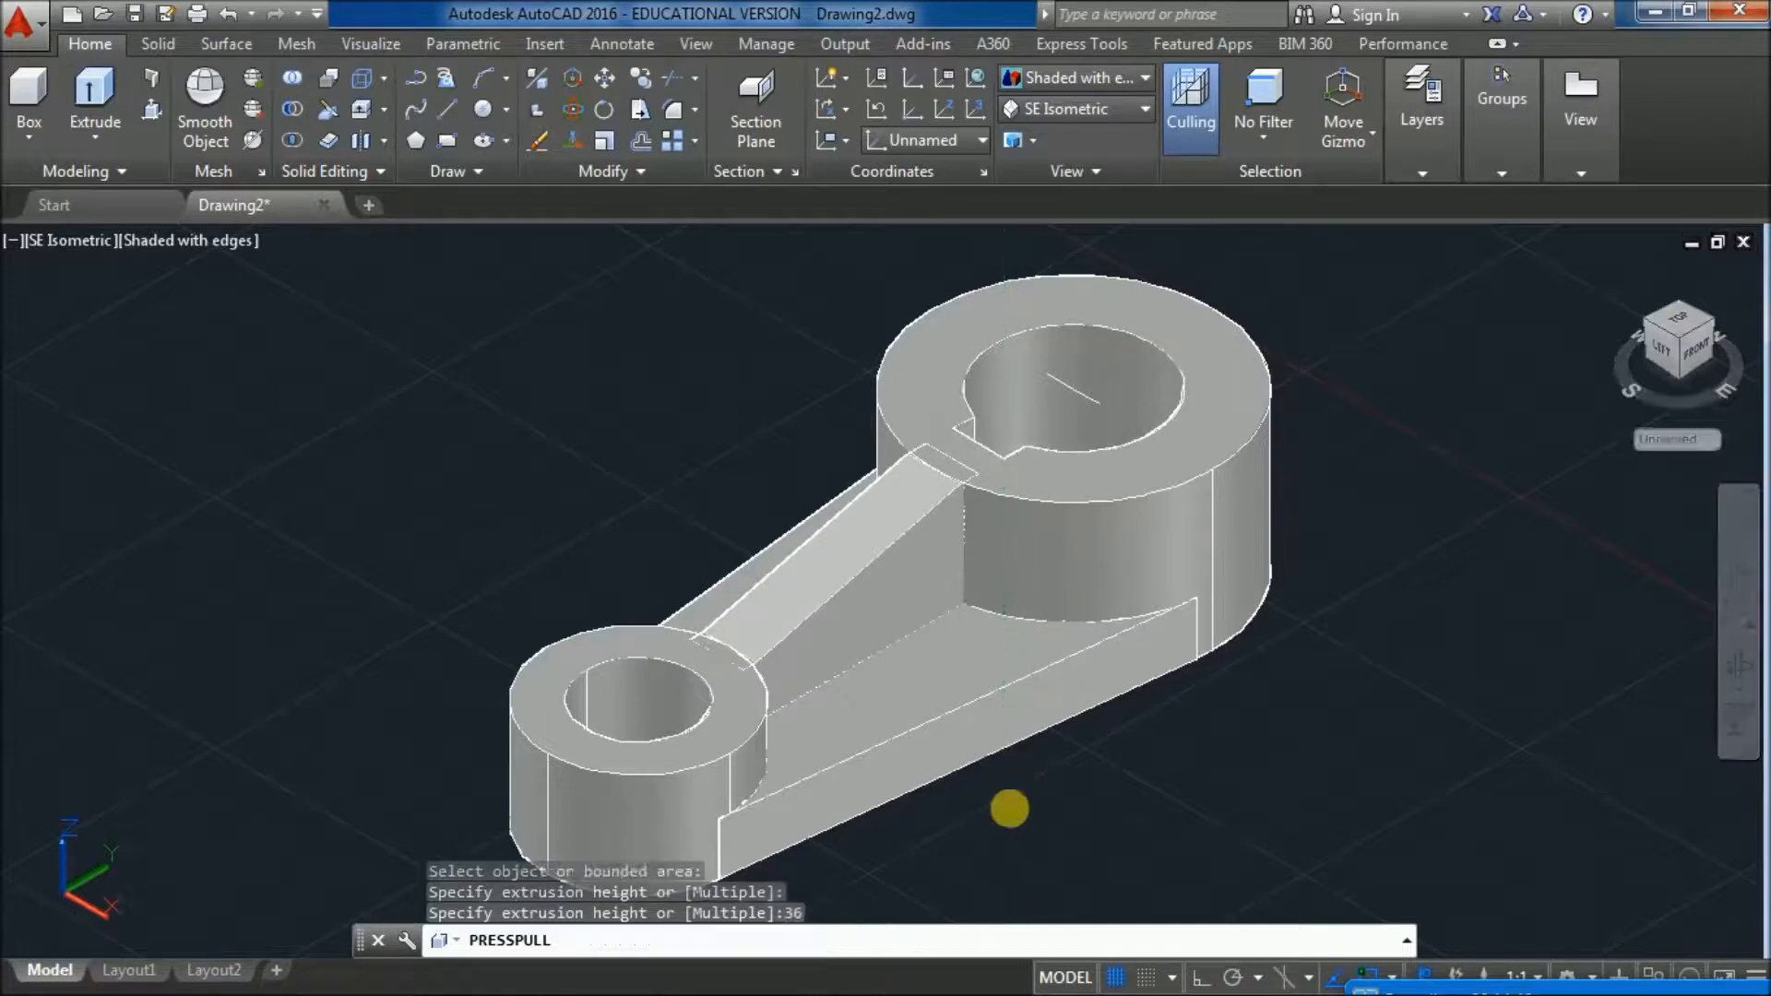
- Look at the link from the top and erase the leftover centre lines in the large bore and the curve across the keyway opening
mouse_move(1255, 449)
middle_down()
mouse_move(1217, 465)
mouse_move(1192, 513)
middle_up()
mouse_move(1674, 330)
mouse_down()
mouse_move(1674, 394)
mouse_move(1635, 437)
mouse_move(1539, 435)
mouse_up()
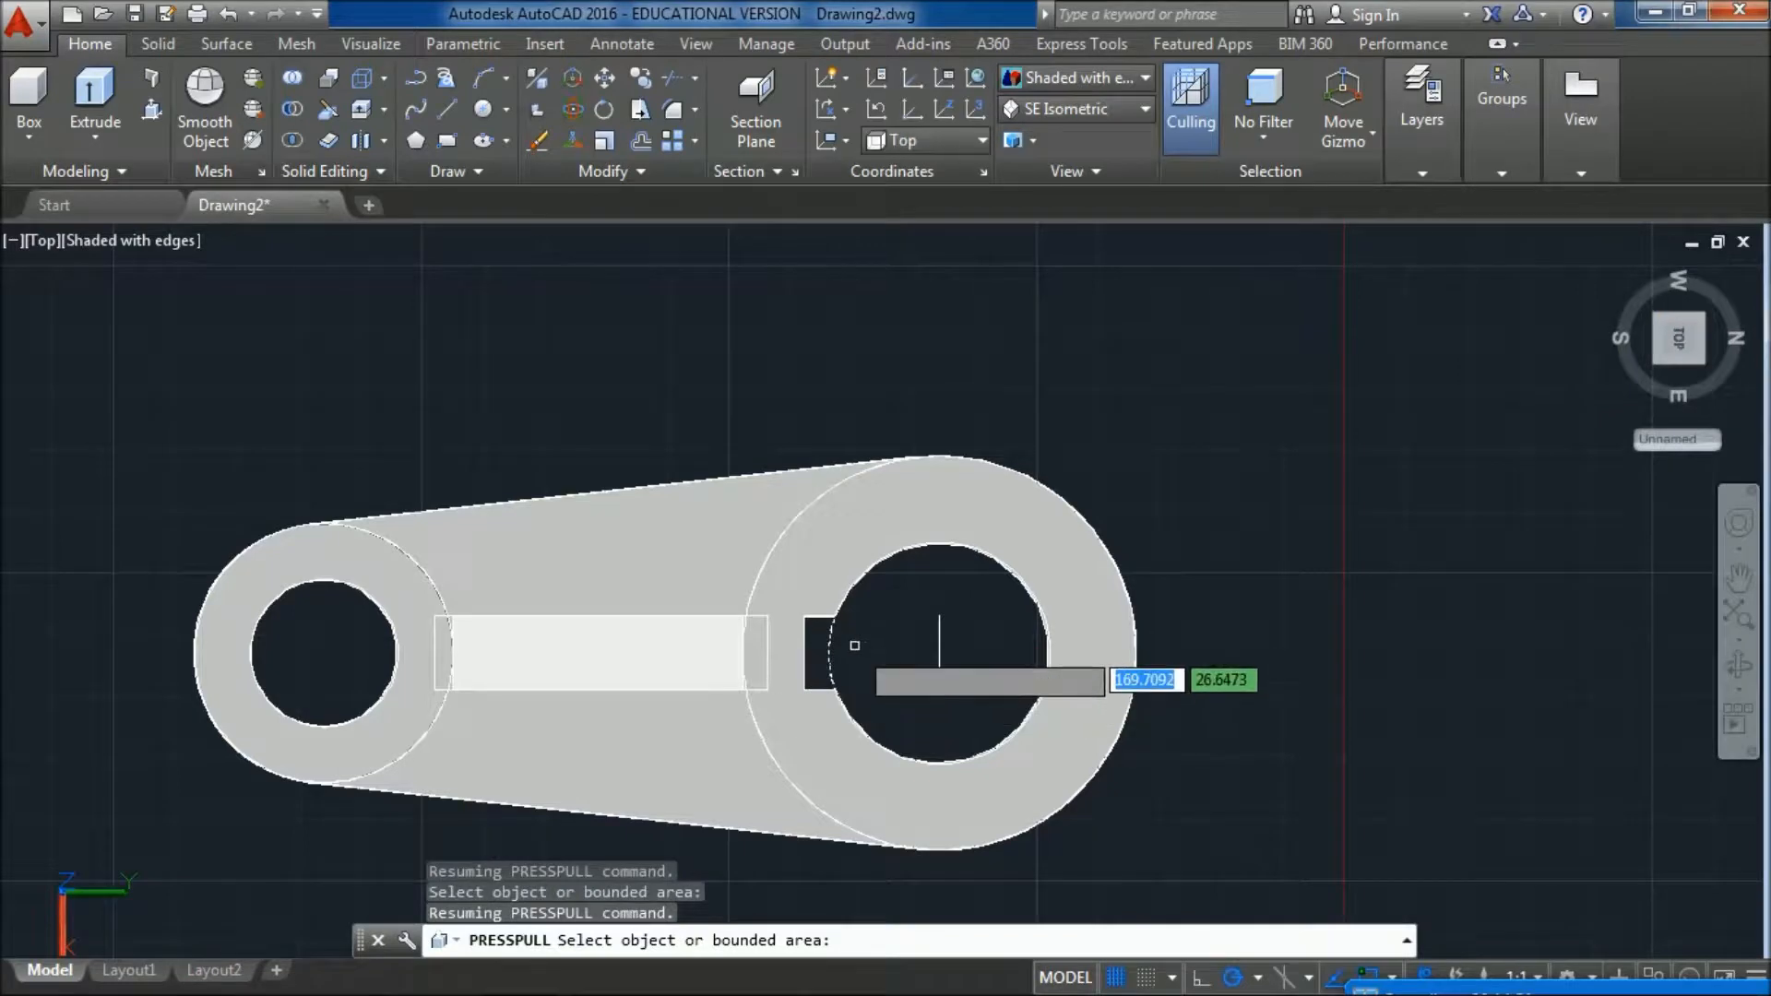
text(E)
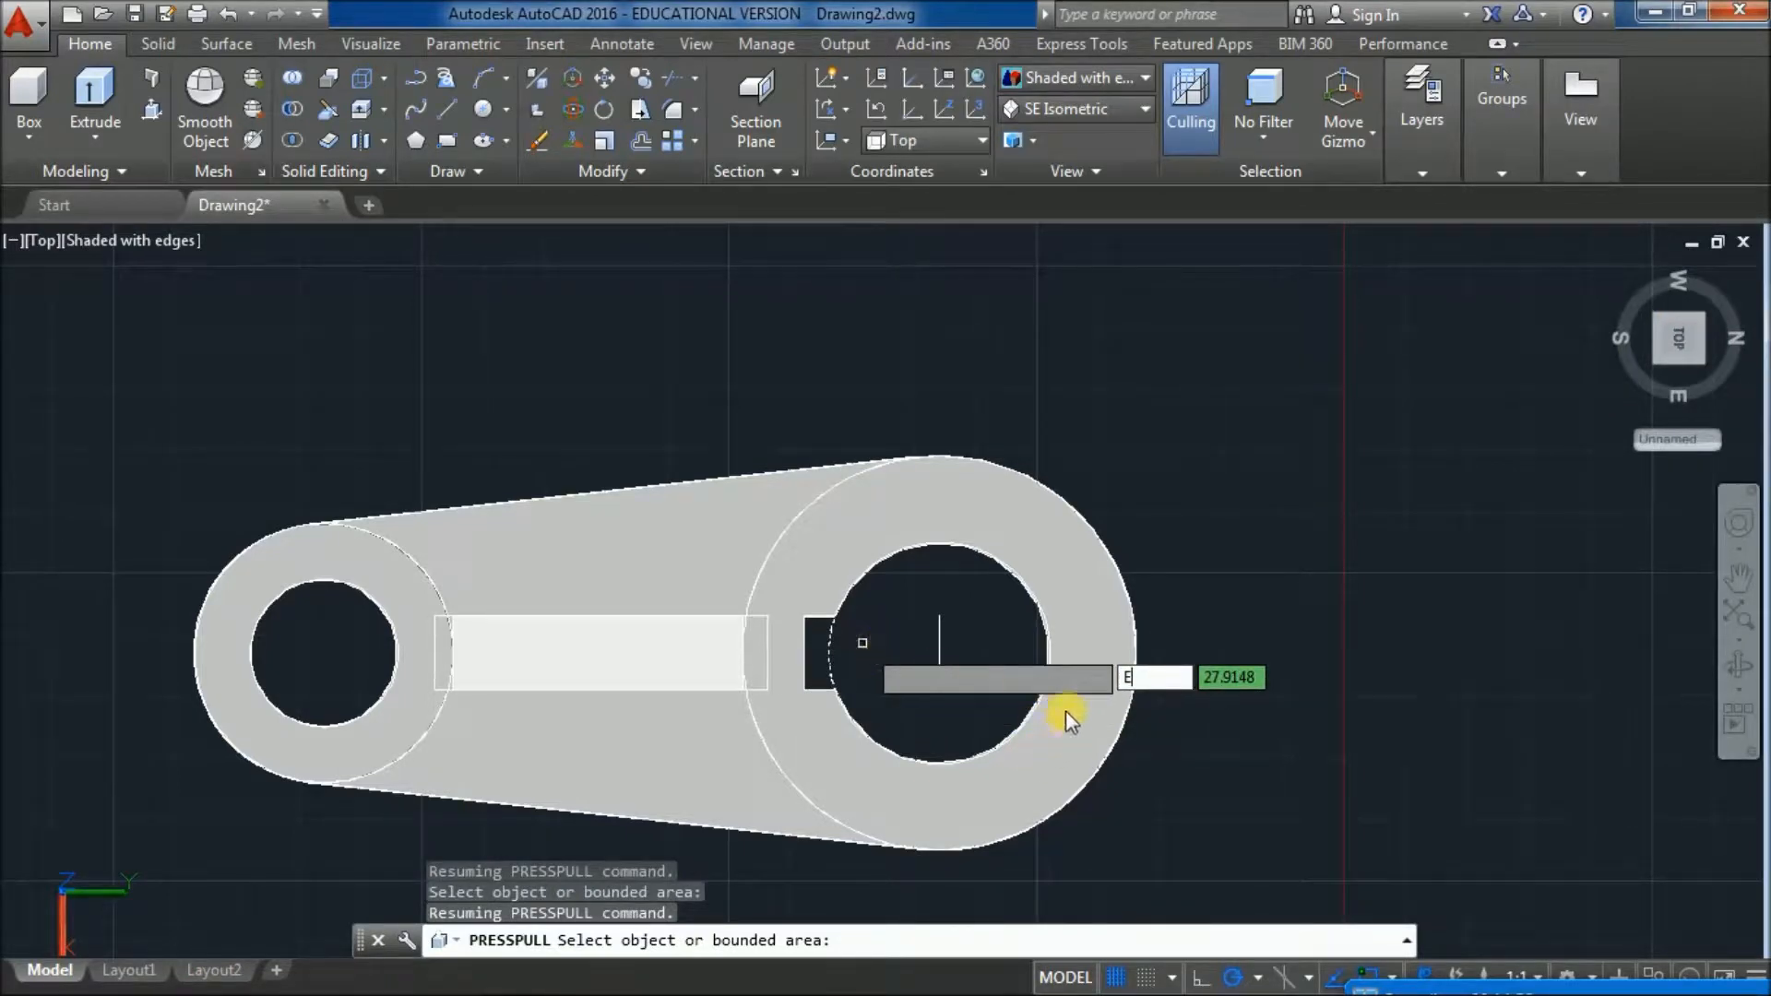
key(Return)
key(Return)
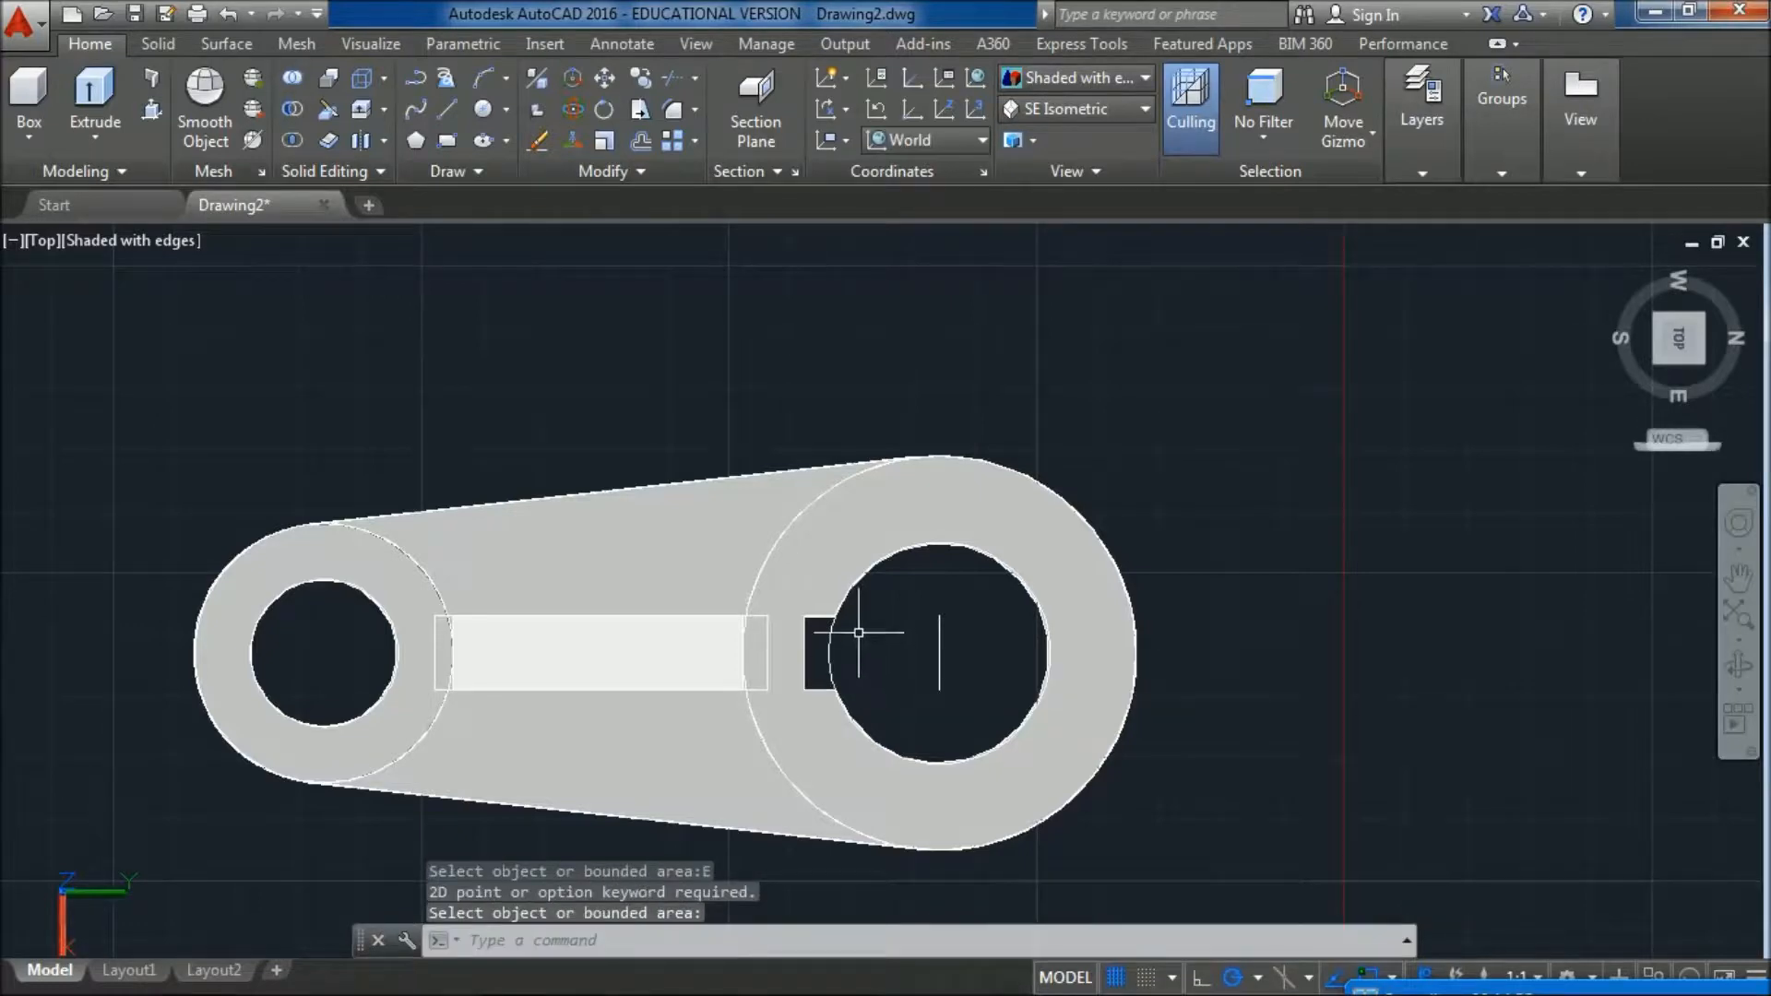
text(e)
key(Return)
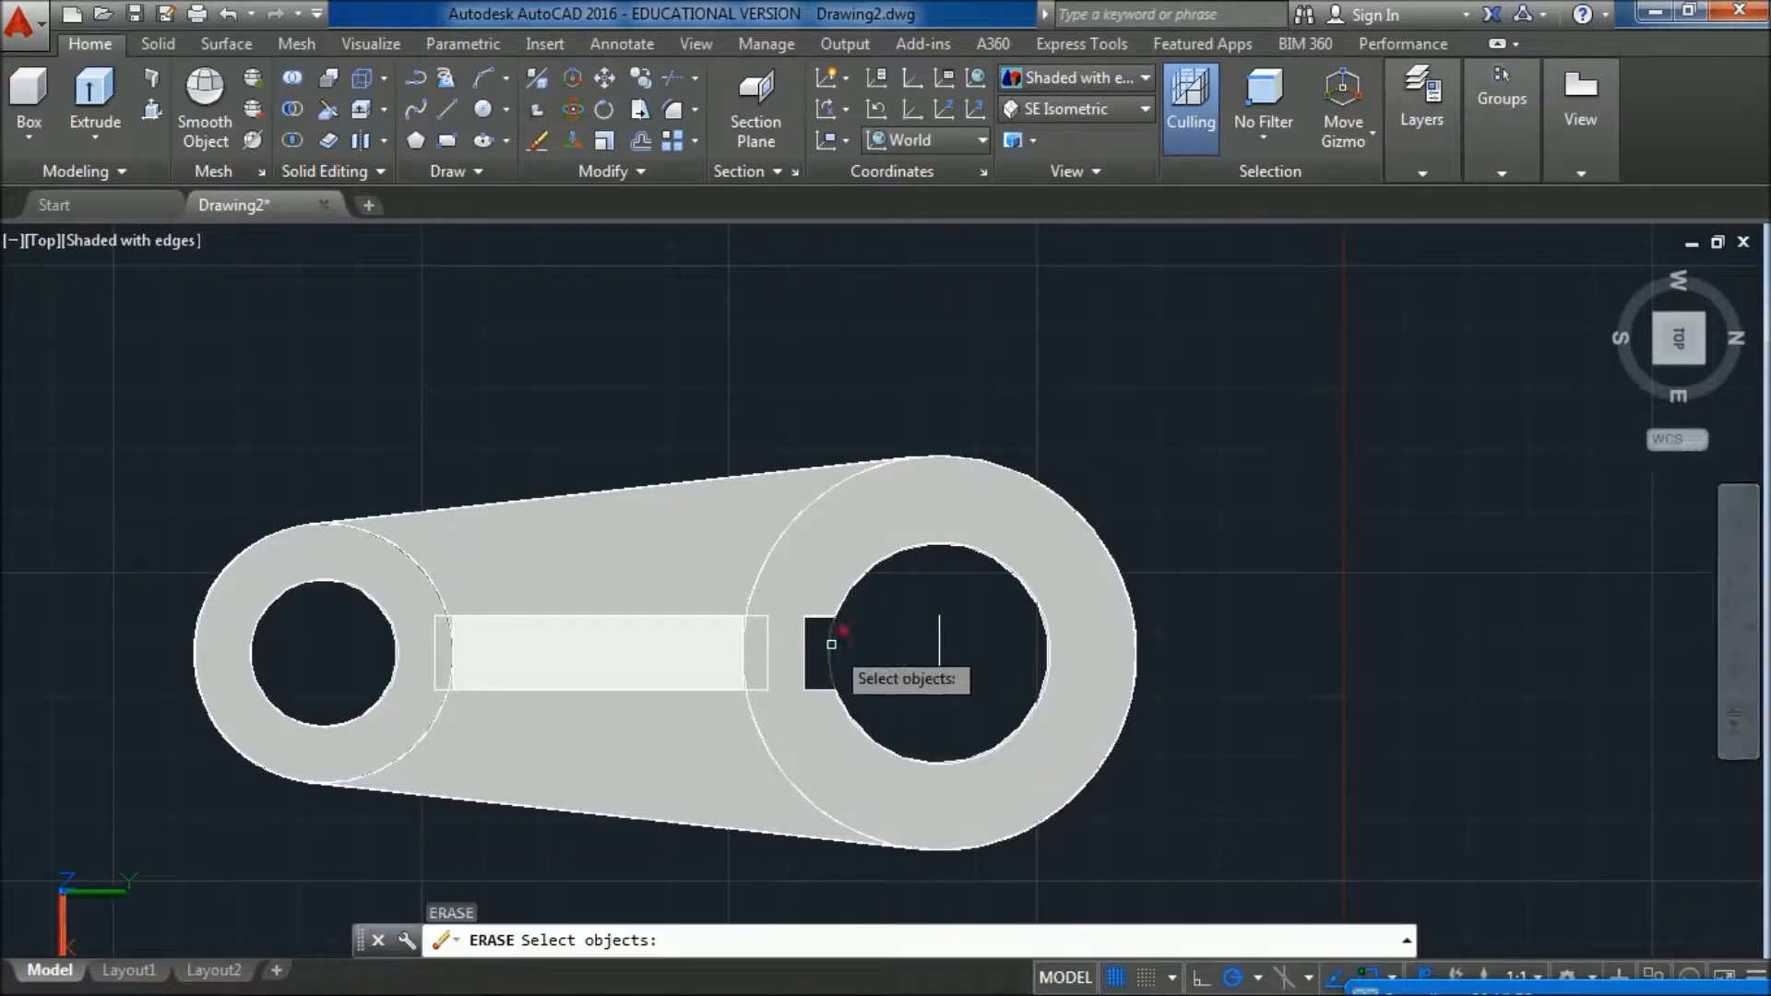
click(831, 644)
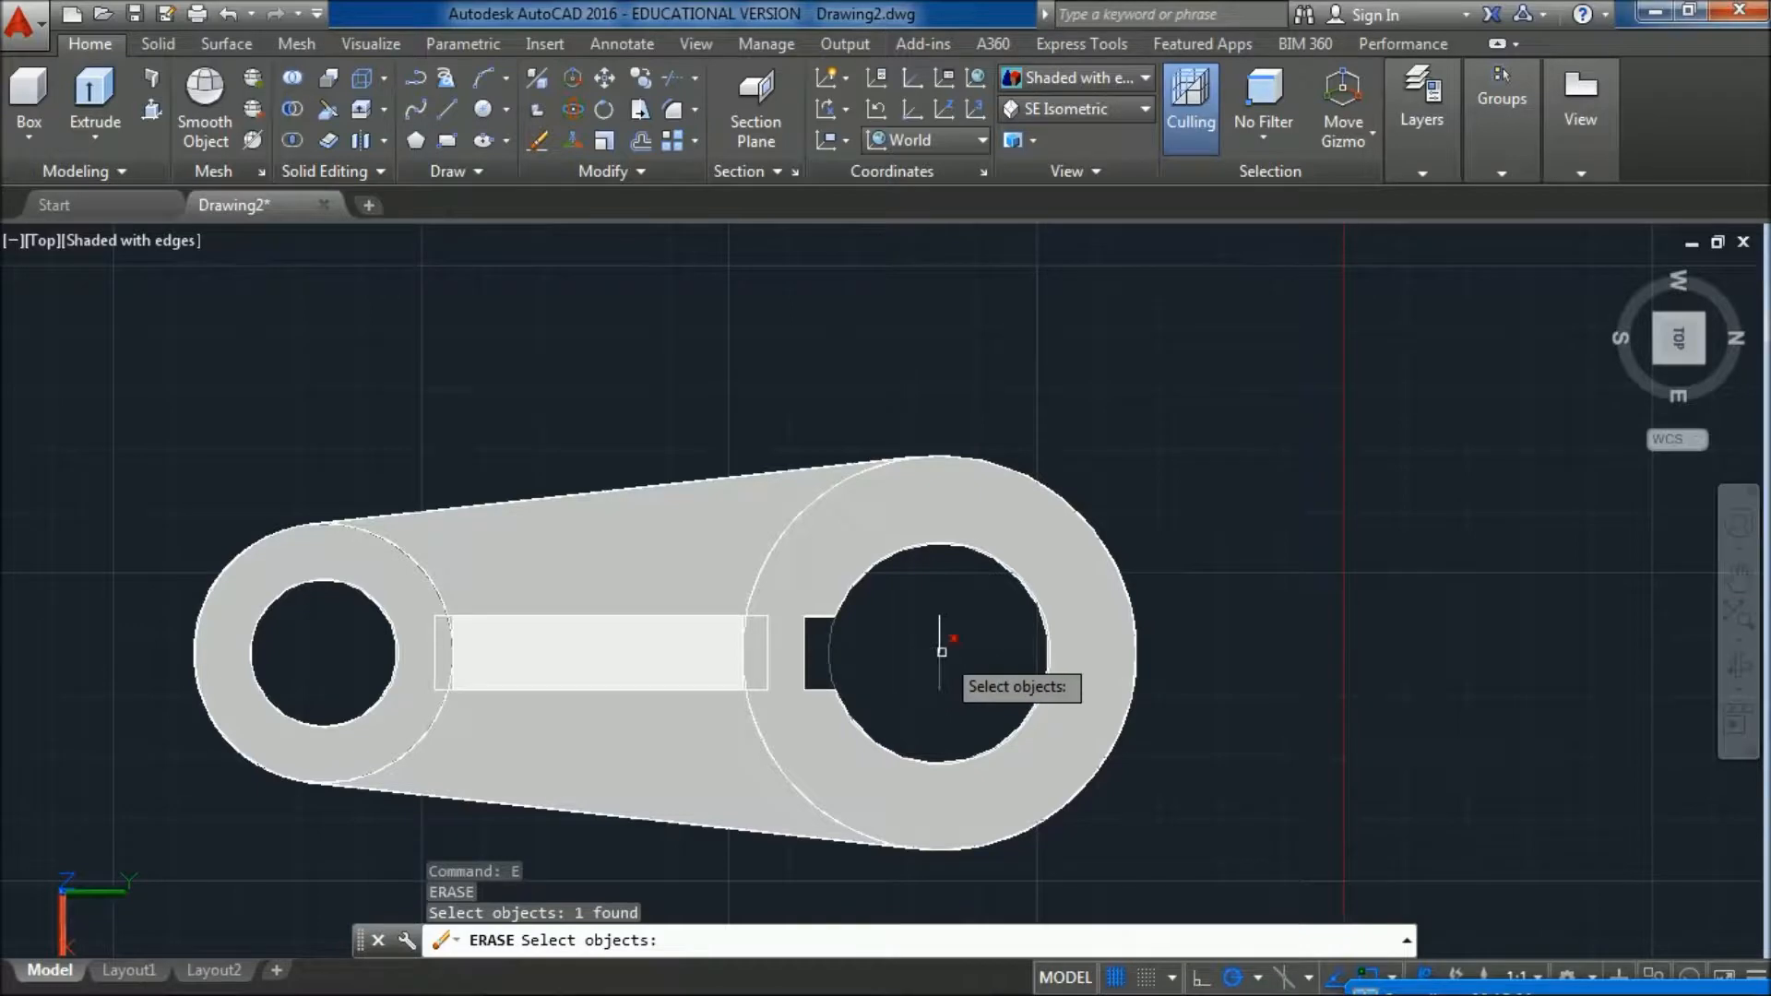
click(941, 650)
click(941, 629)
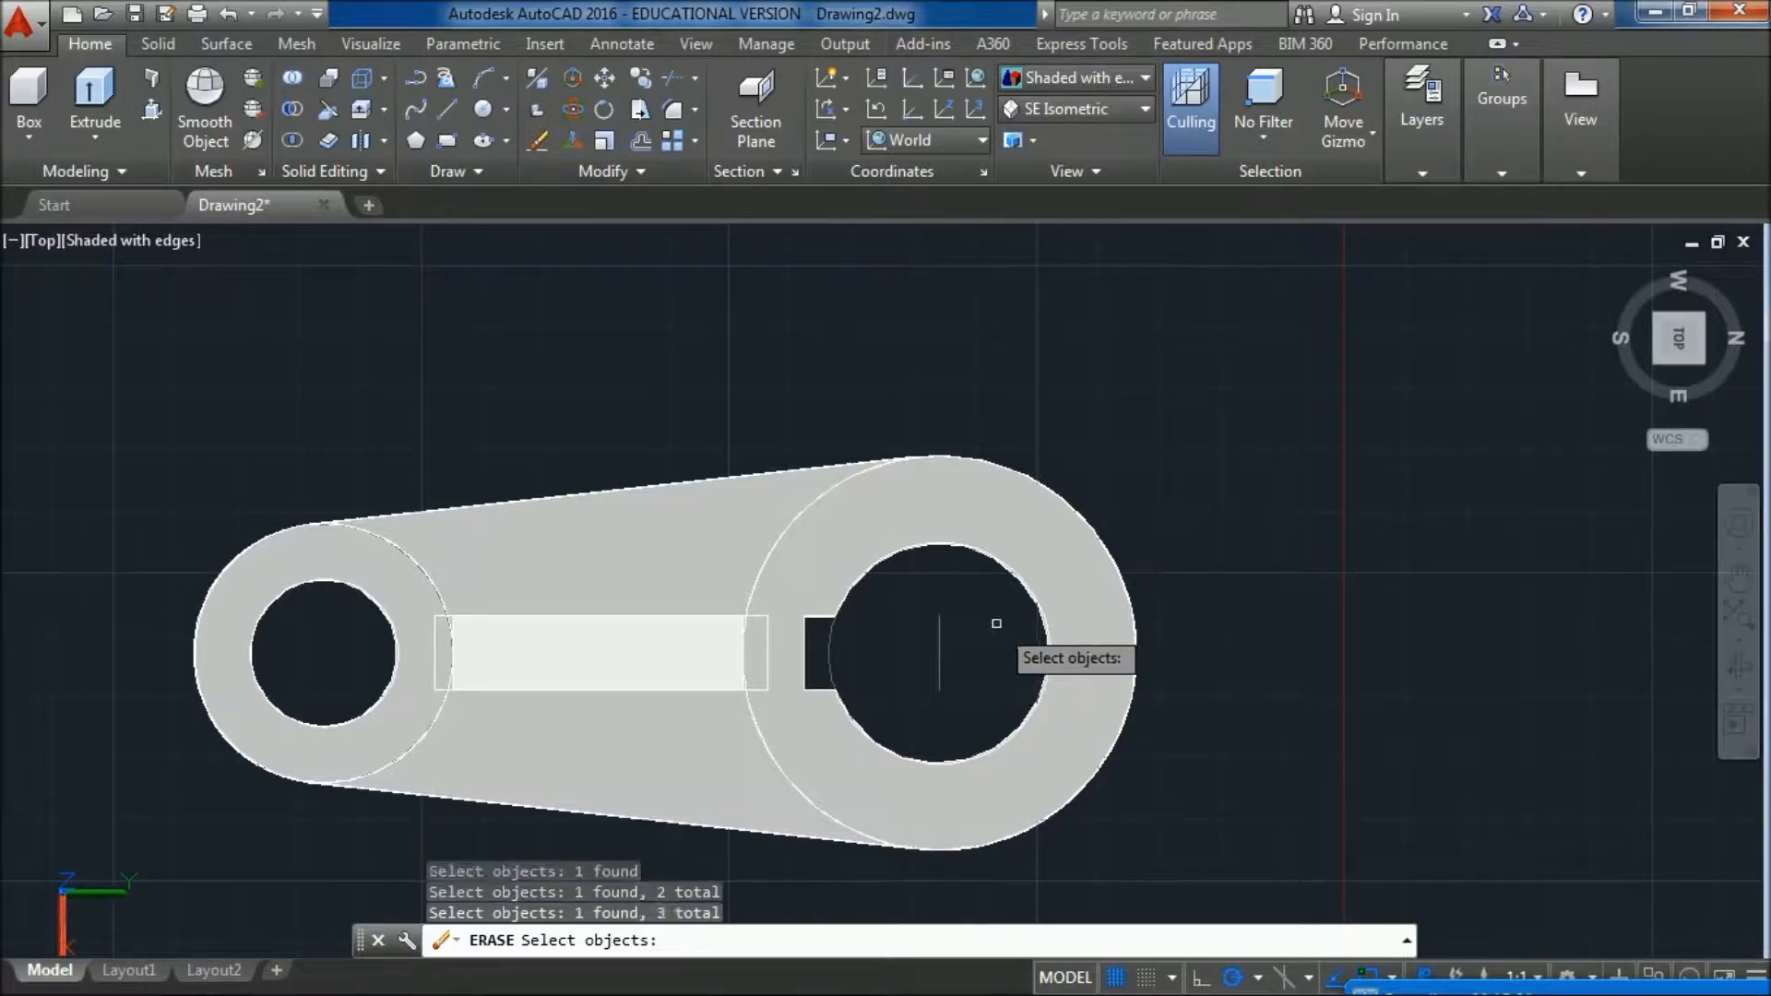
key(Return)
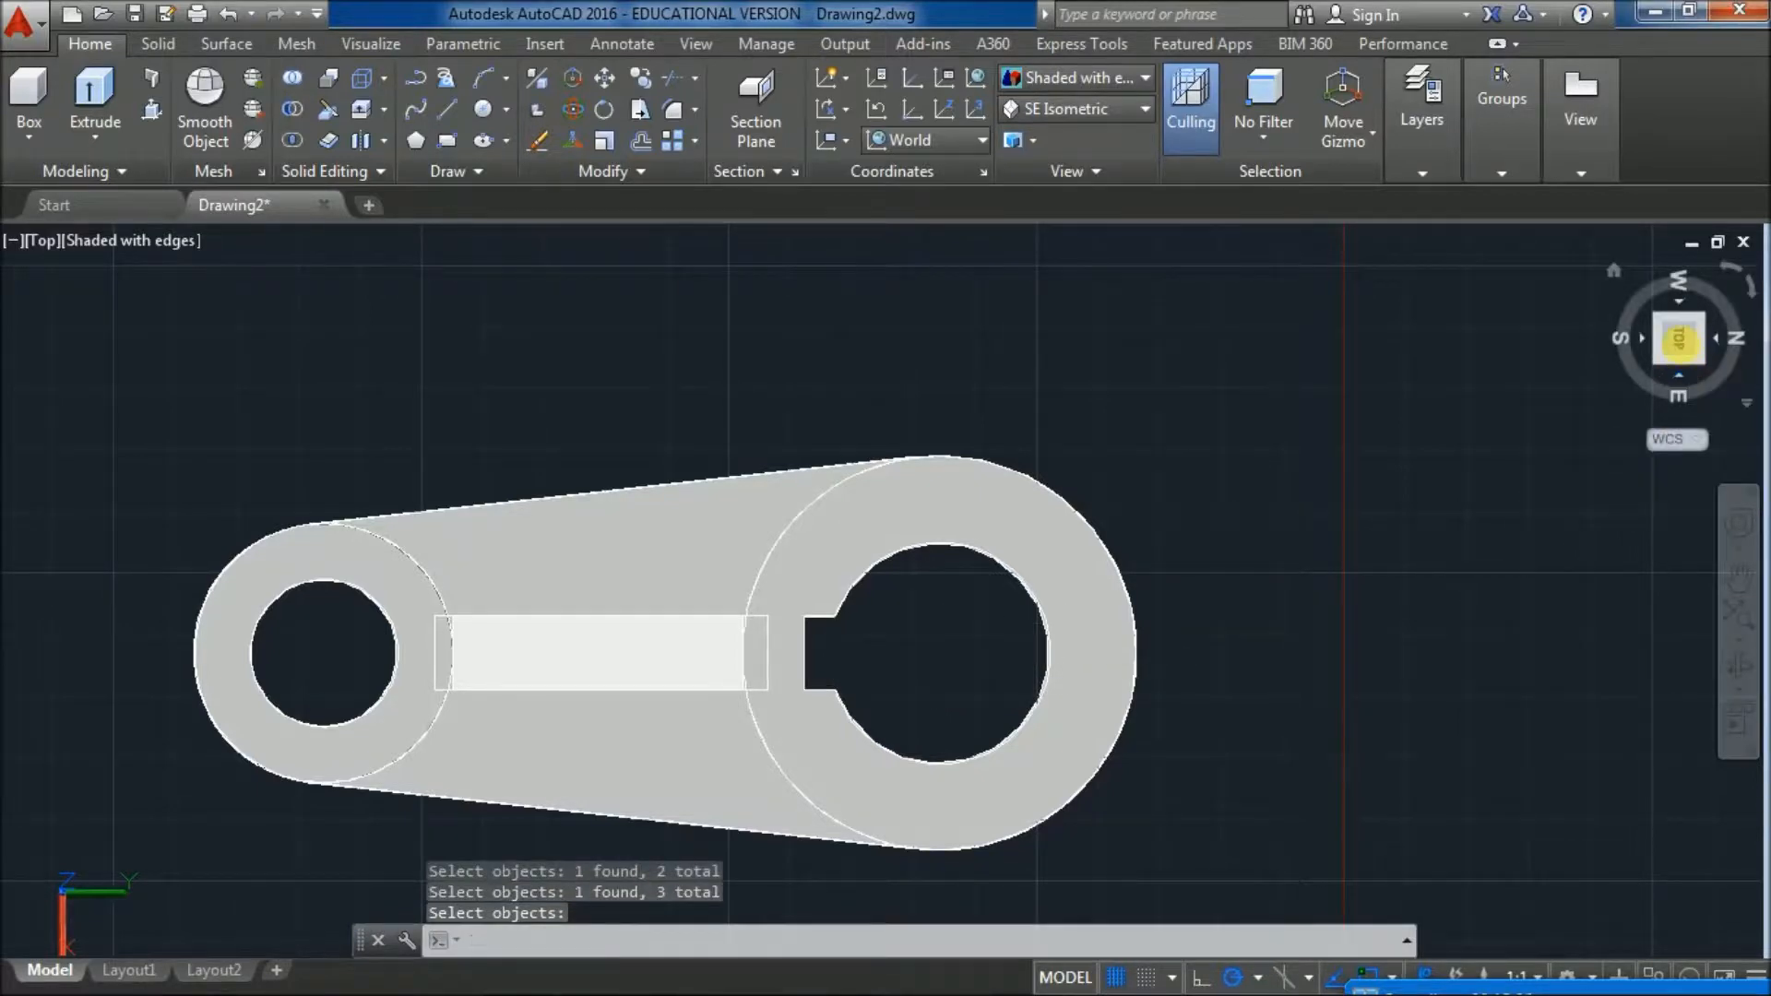
- Union the small boss, the tapered web and the rib into one solid in a tilted 3D view
click(1681, 364)
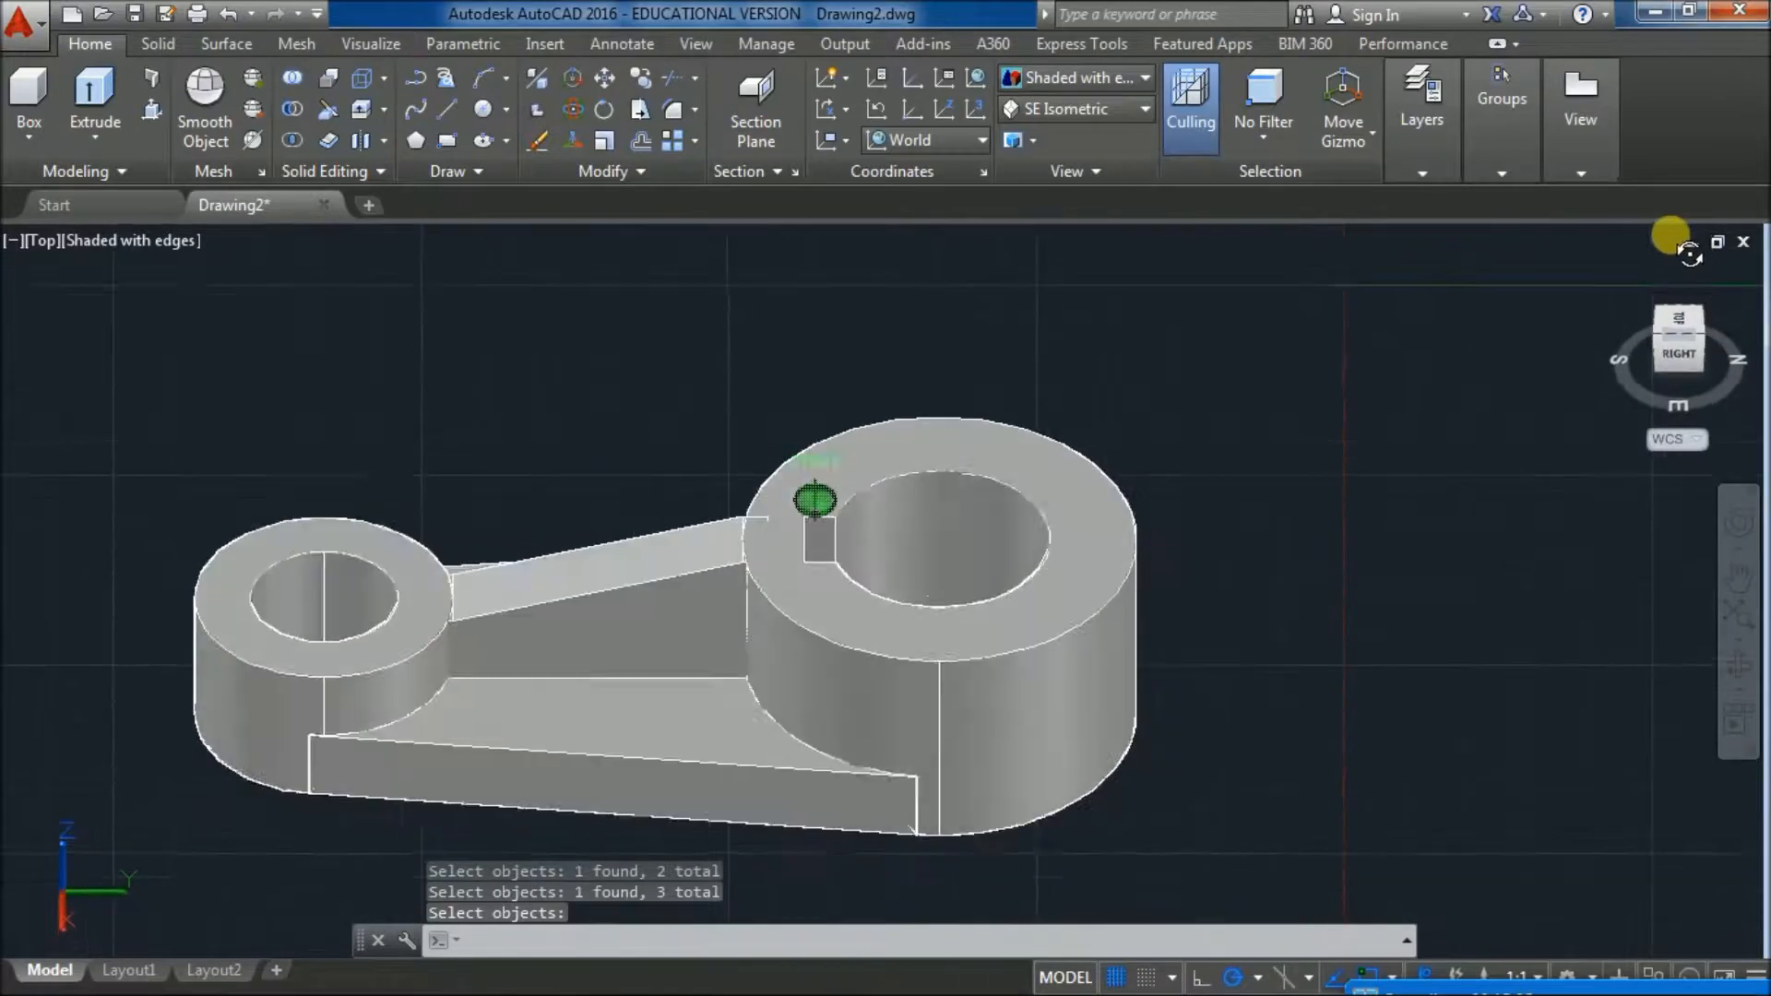
key(Return)
drag(1693, 362, 1666, 426)
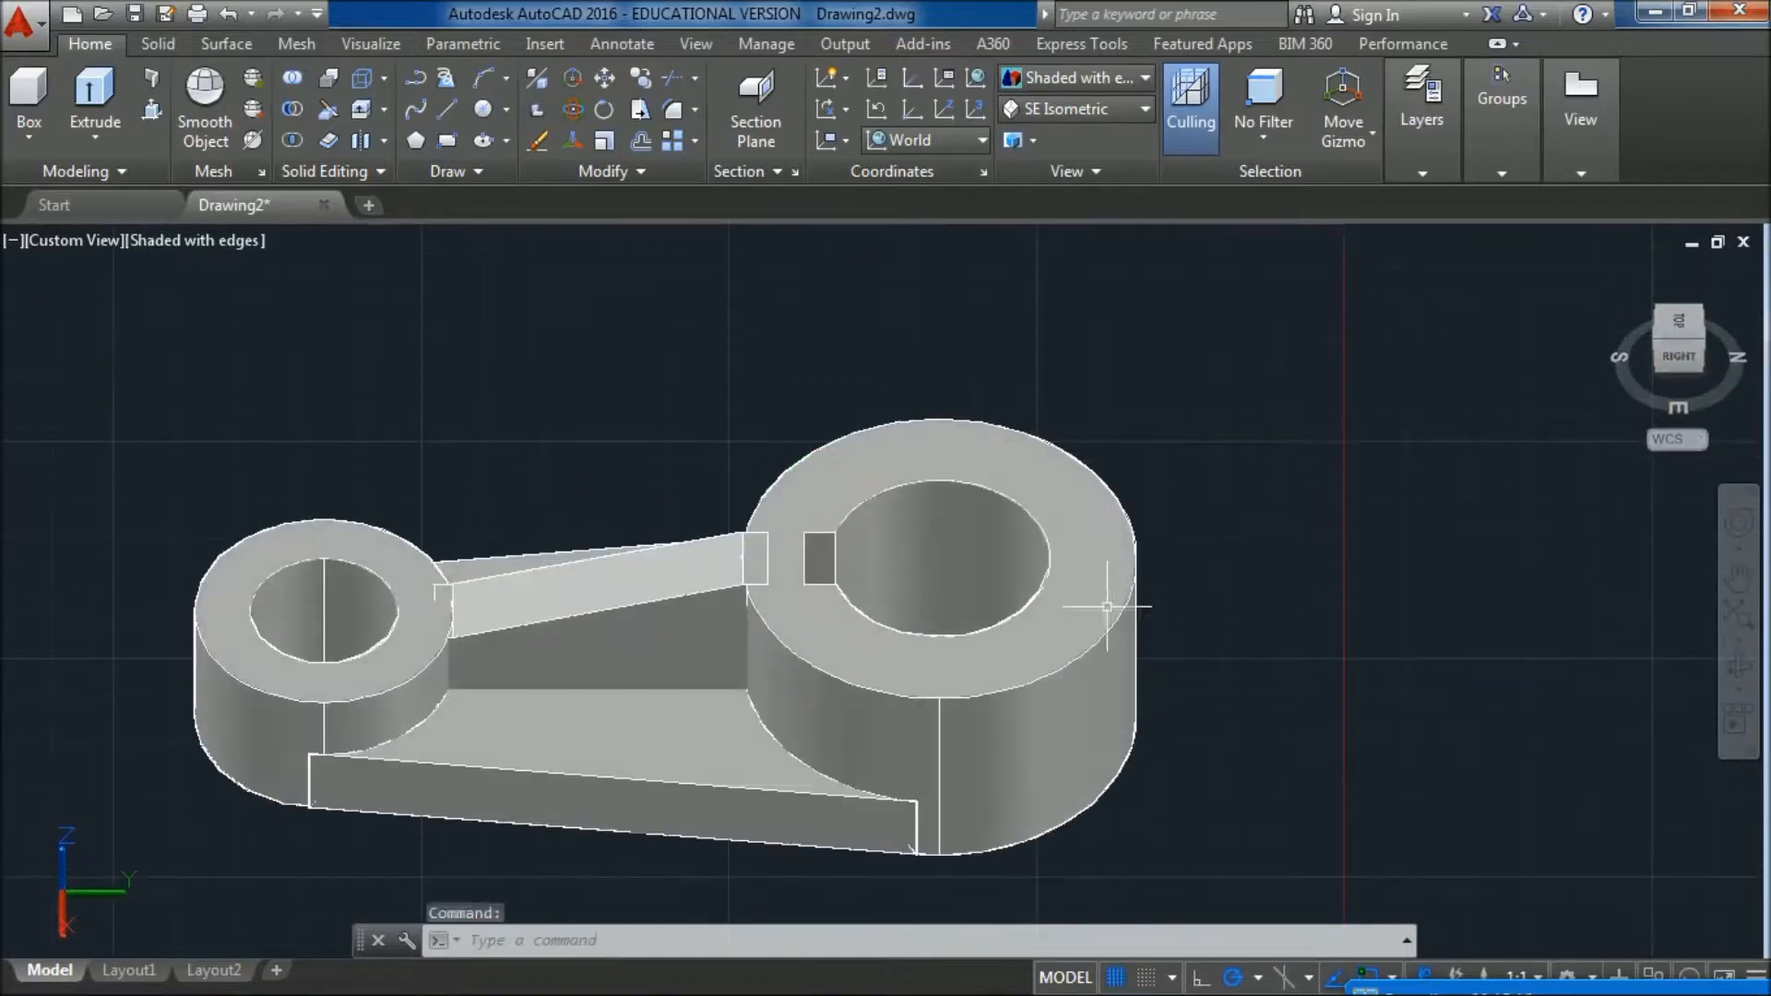
click(701, 655)
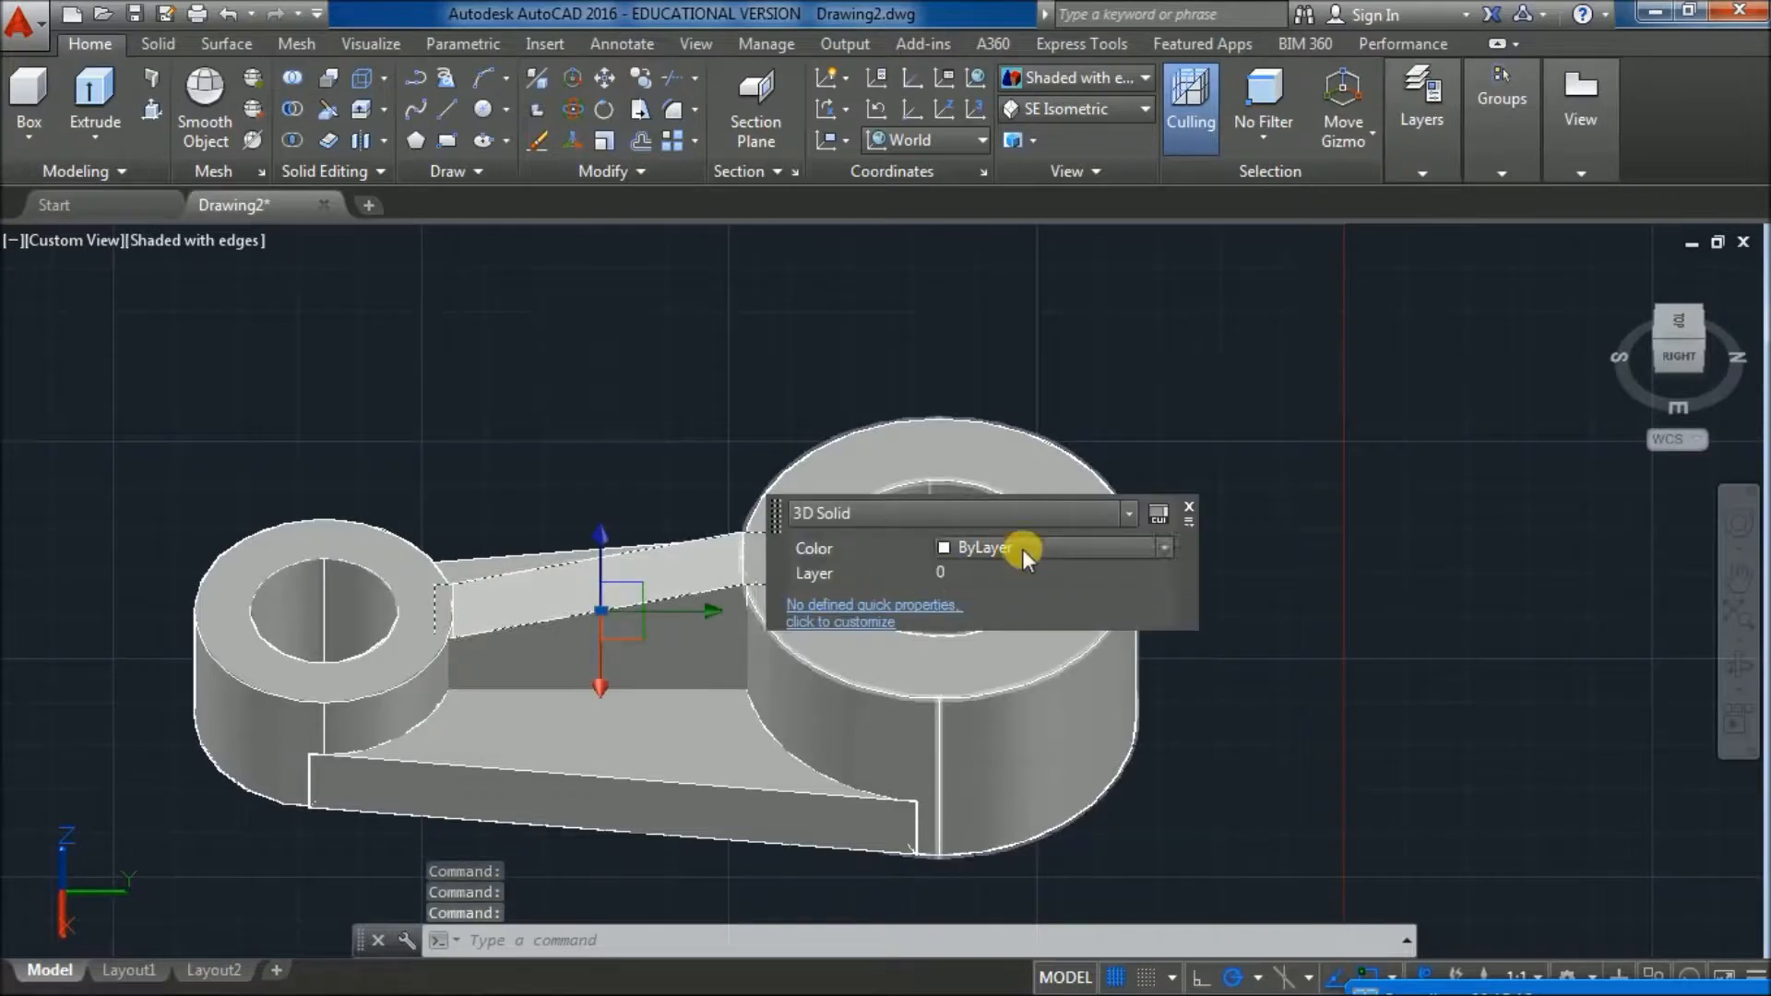
click(1189, 507)
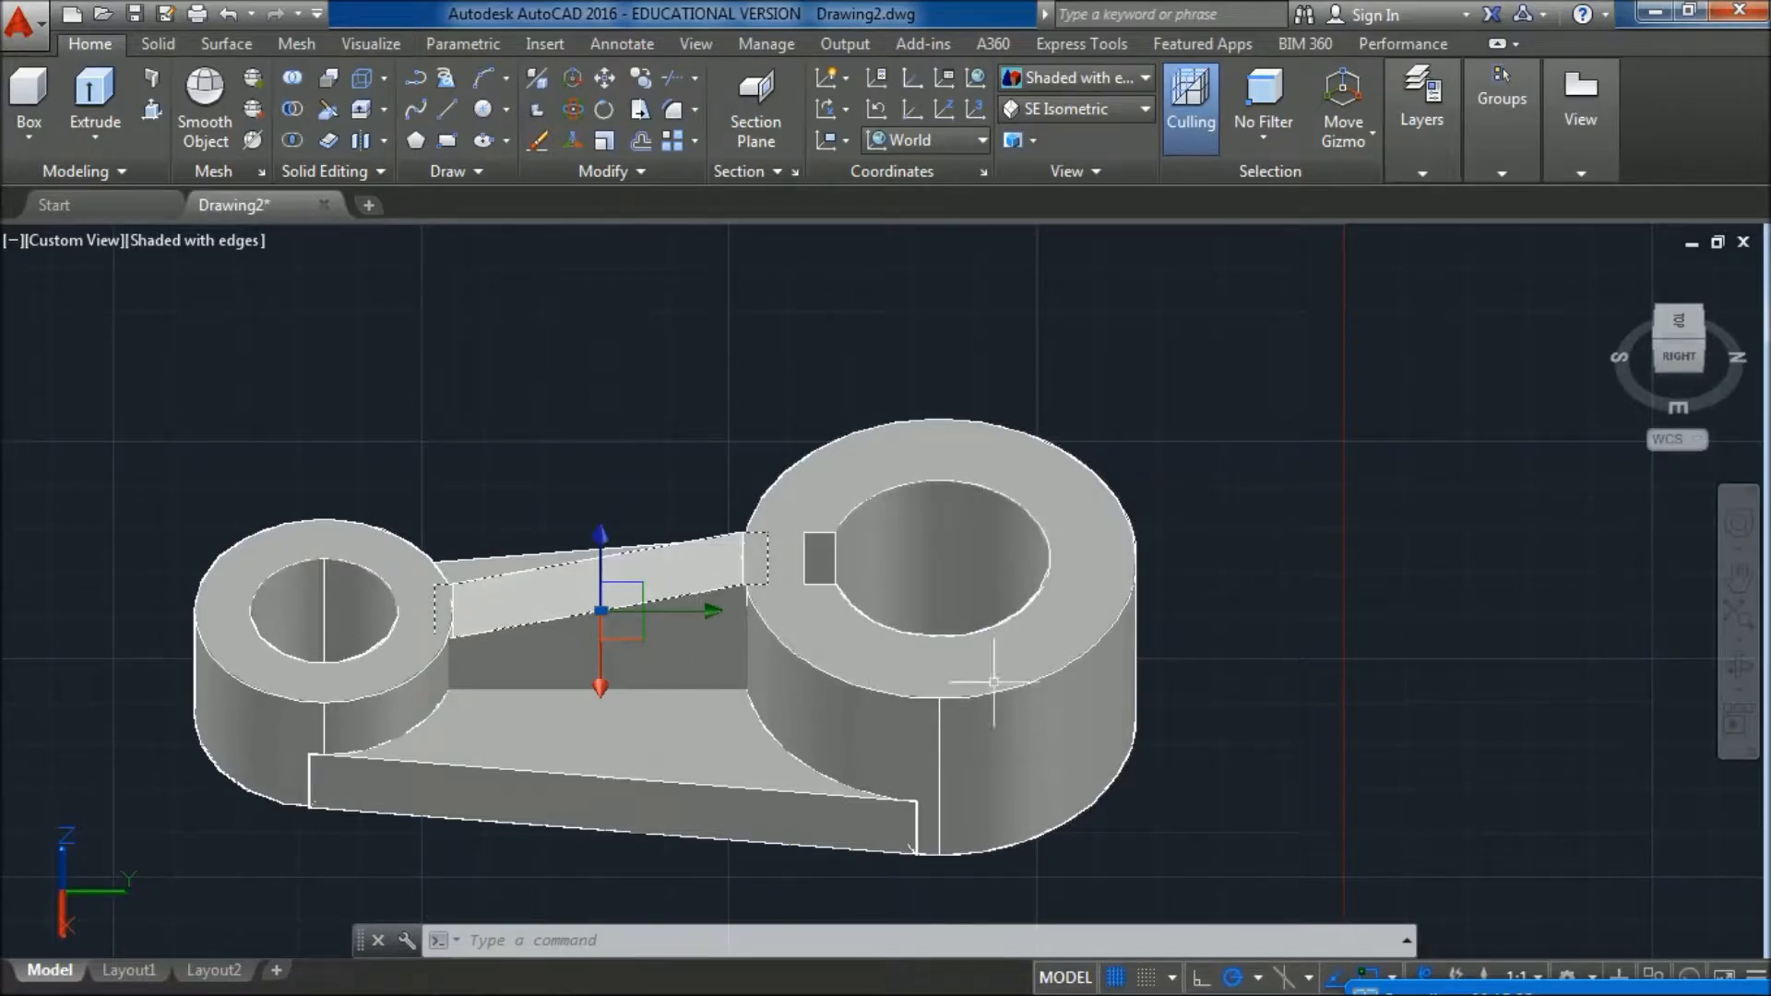
click(299, 76)
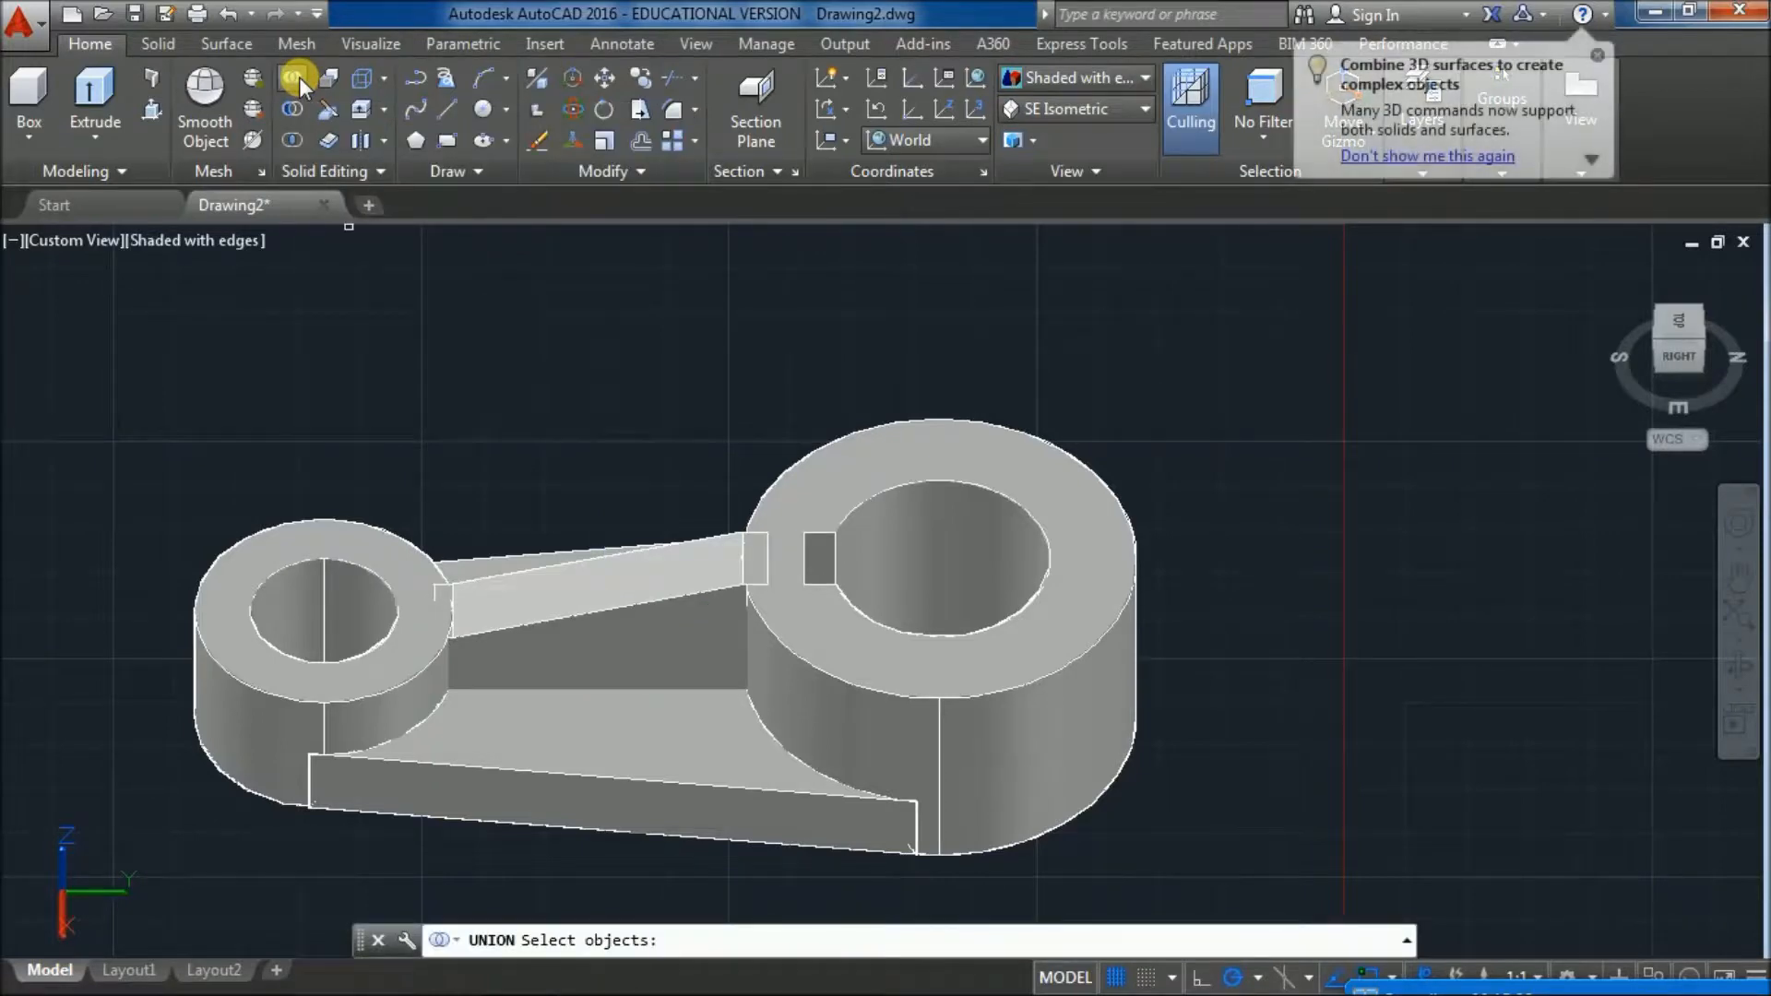
mouse_move(81, 396)
mouse_down()
mouse_move(170, 729)
mouse_move(257, 835)
mouse_move(918, 875)
mouse_move(1119, 834)
mouse_move(1312, 621)
mouse_move(1257, 326)
mouse_move(1234, 326)
mouse_up()
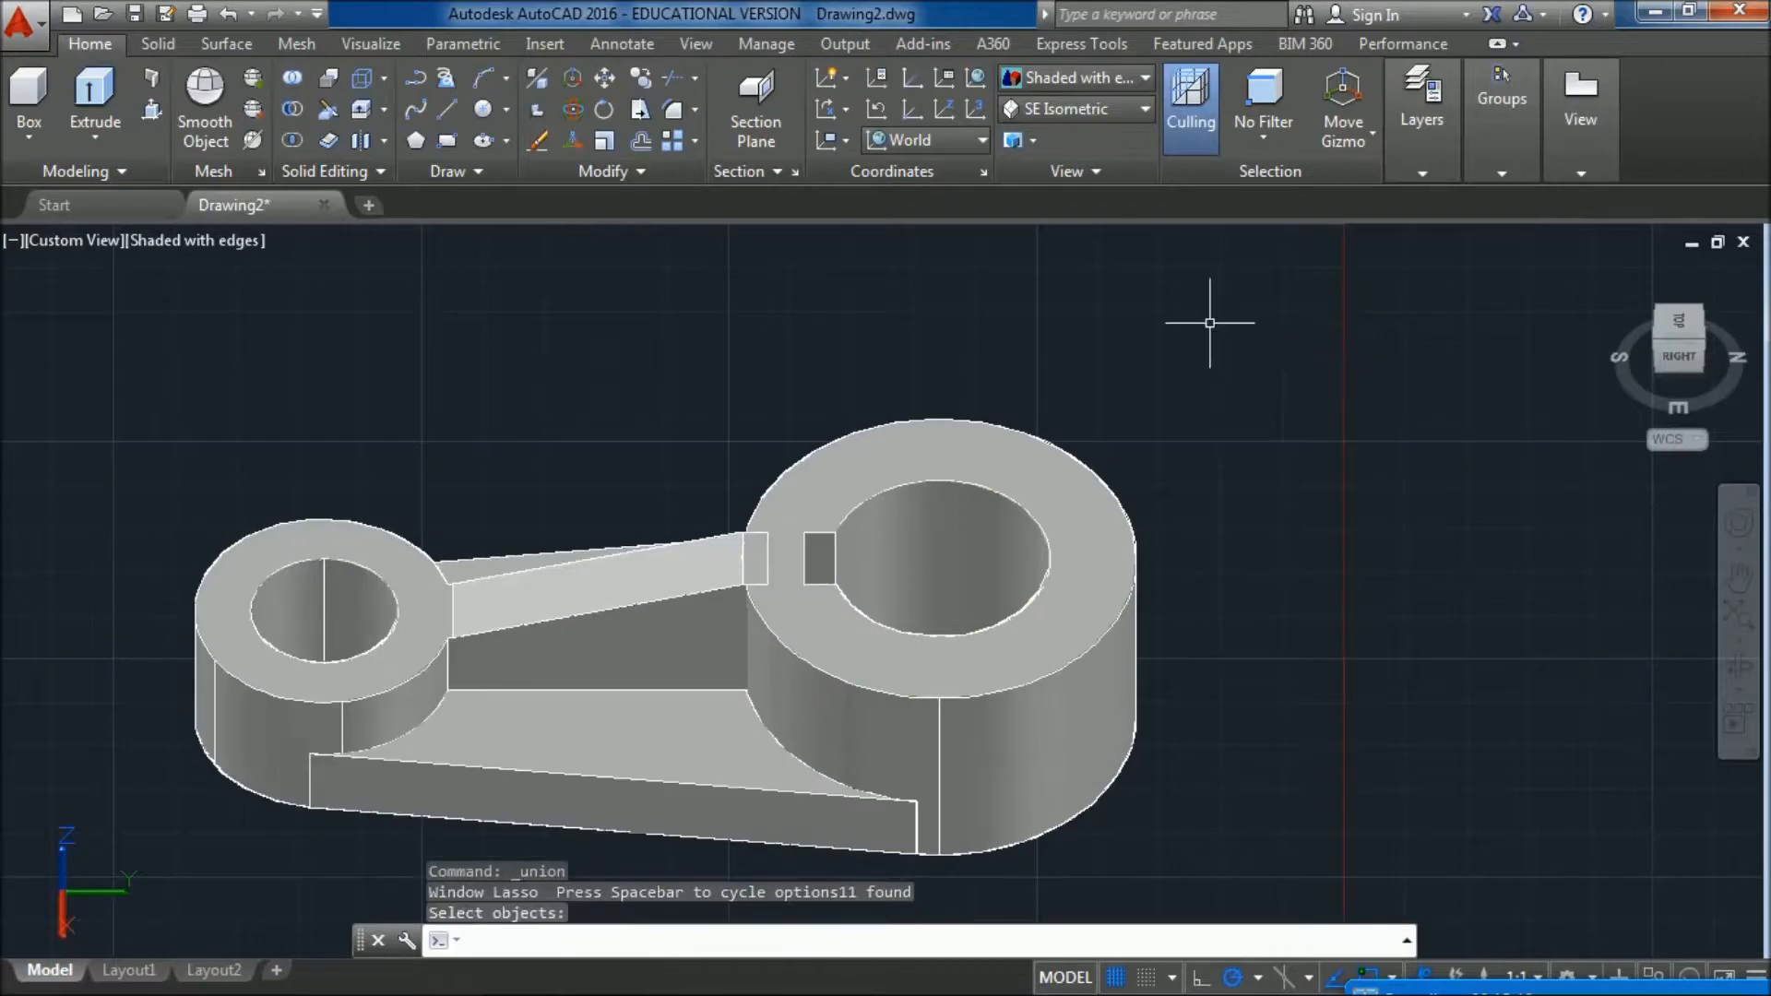
key(Return)
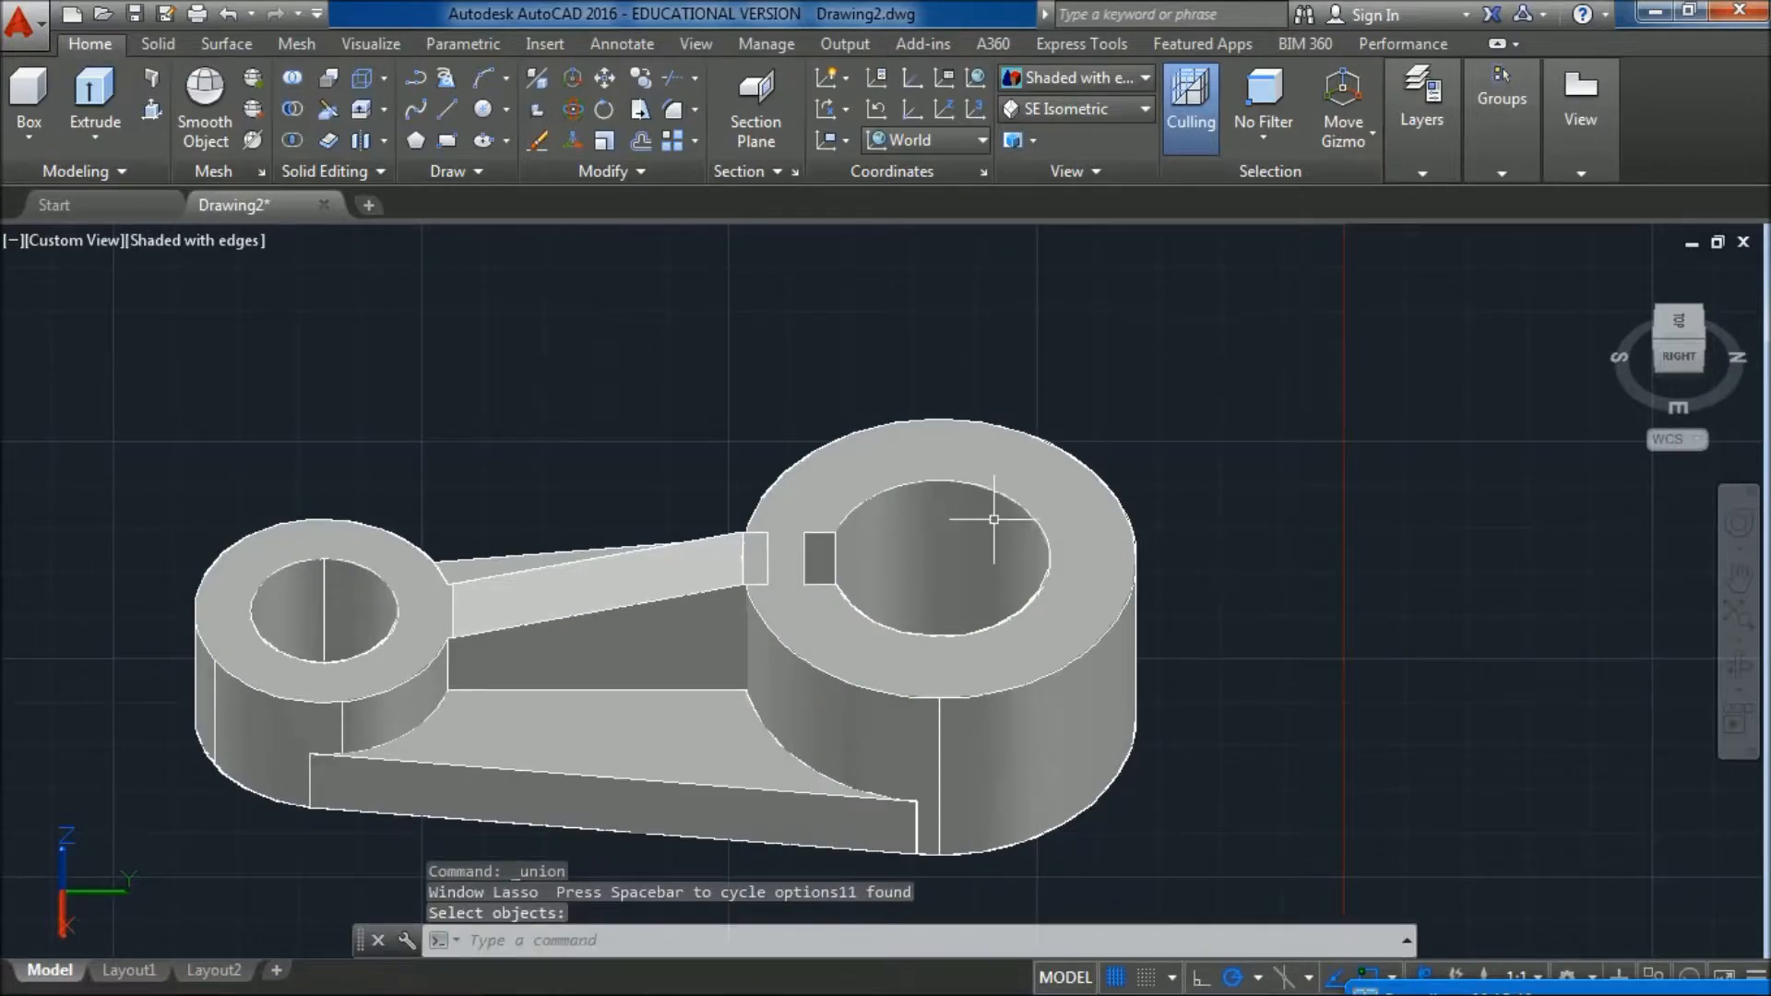
- Union the large keyed boss with the joined small boss, web and rib into a single solid
click(288, 78)
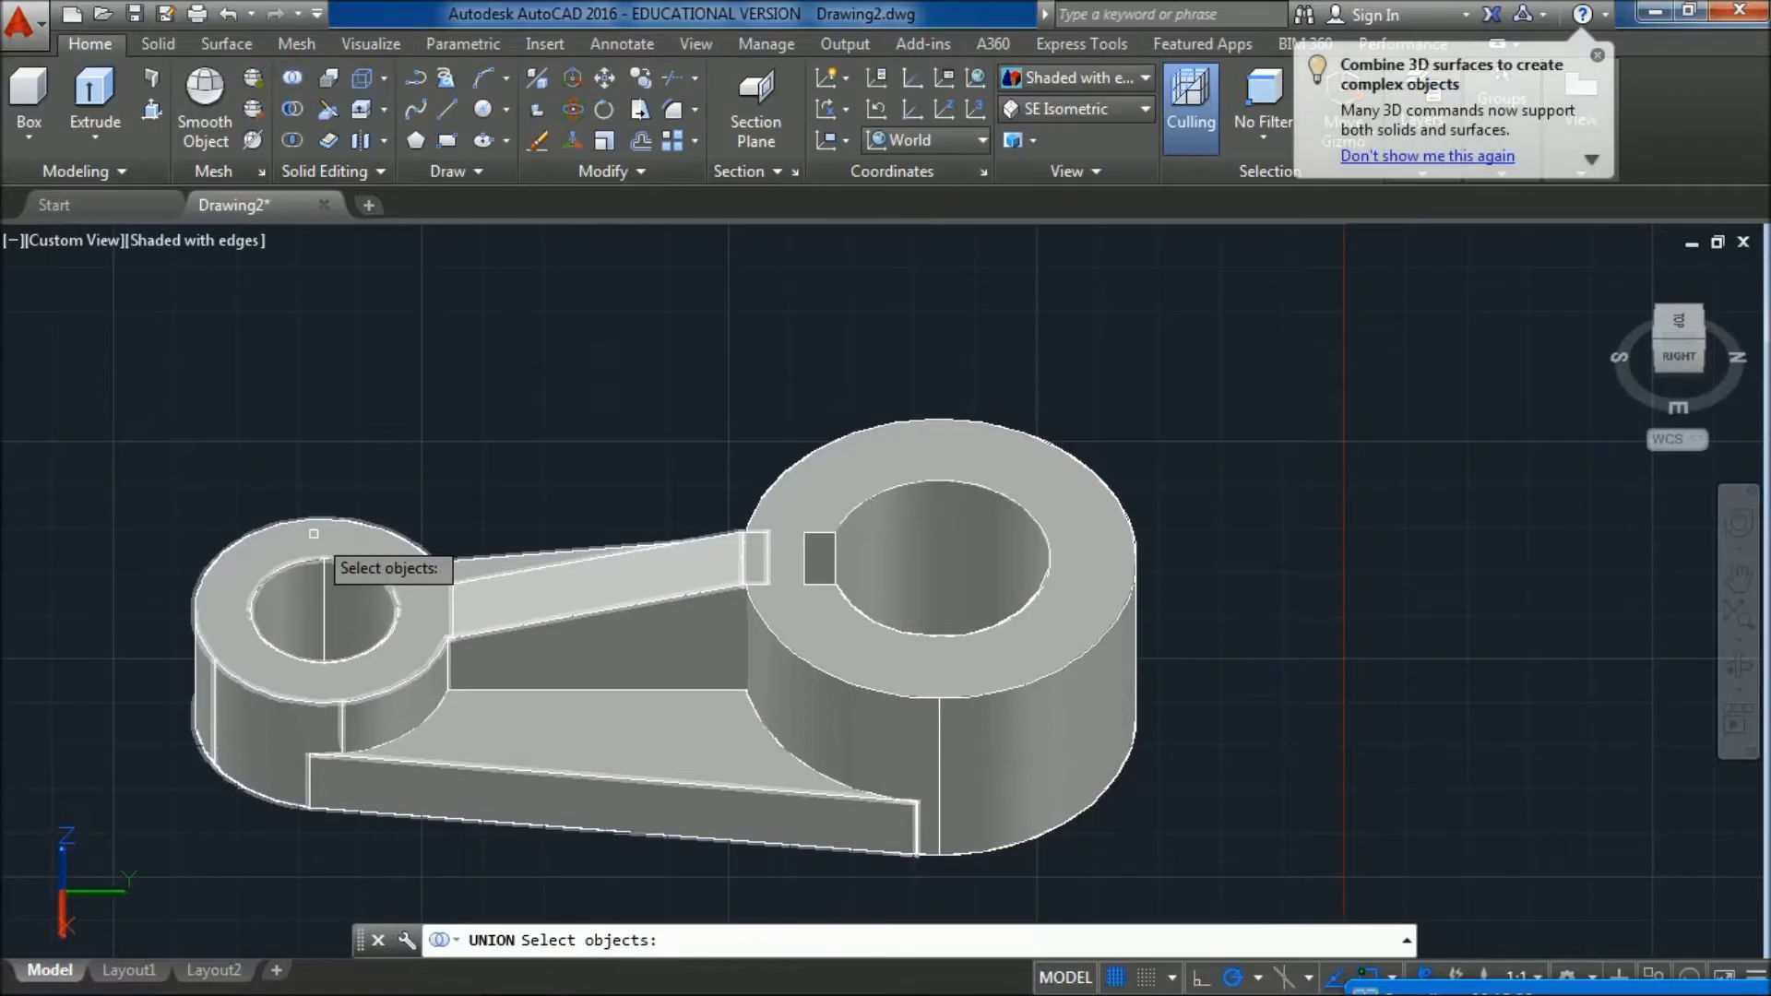
click(839, 619)
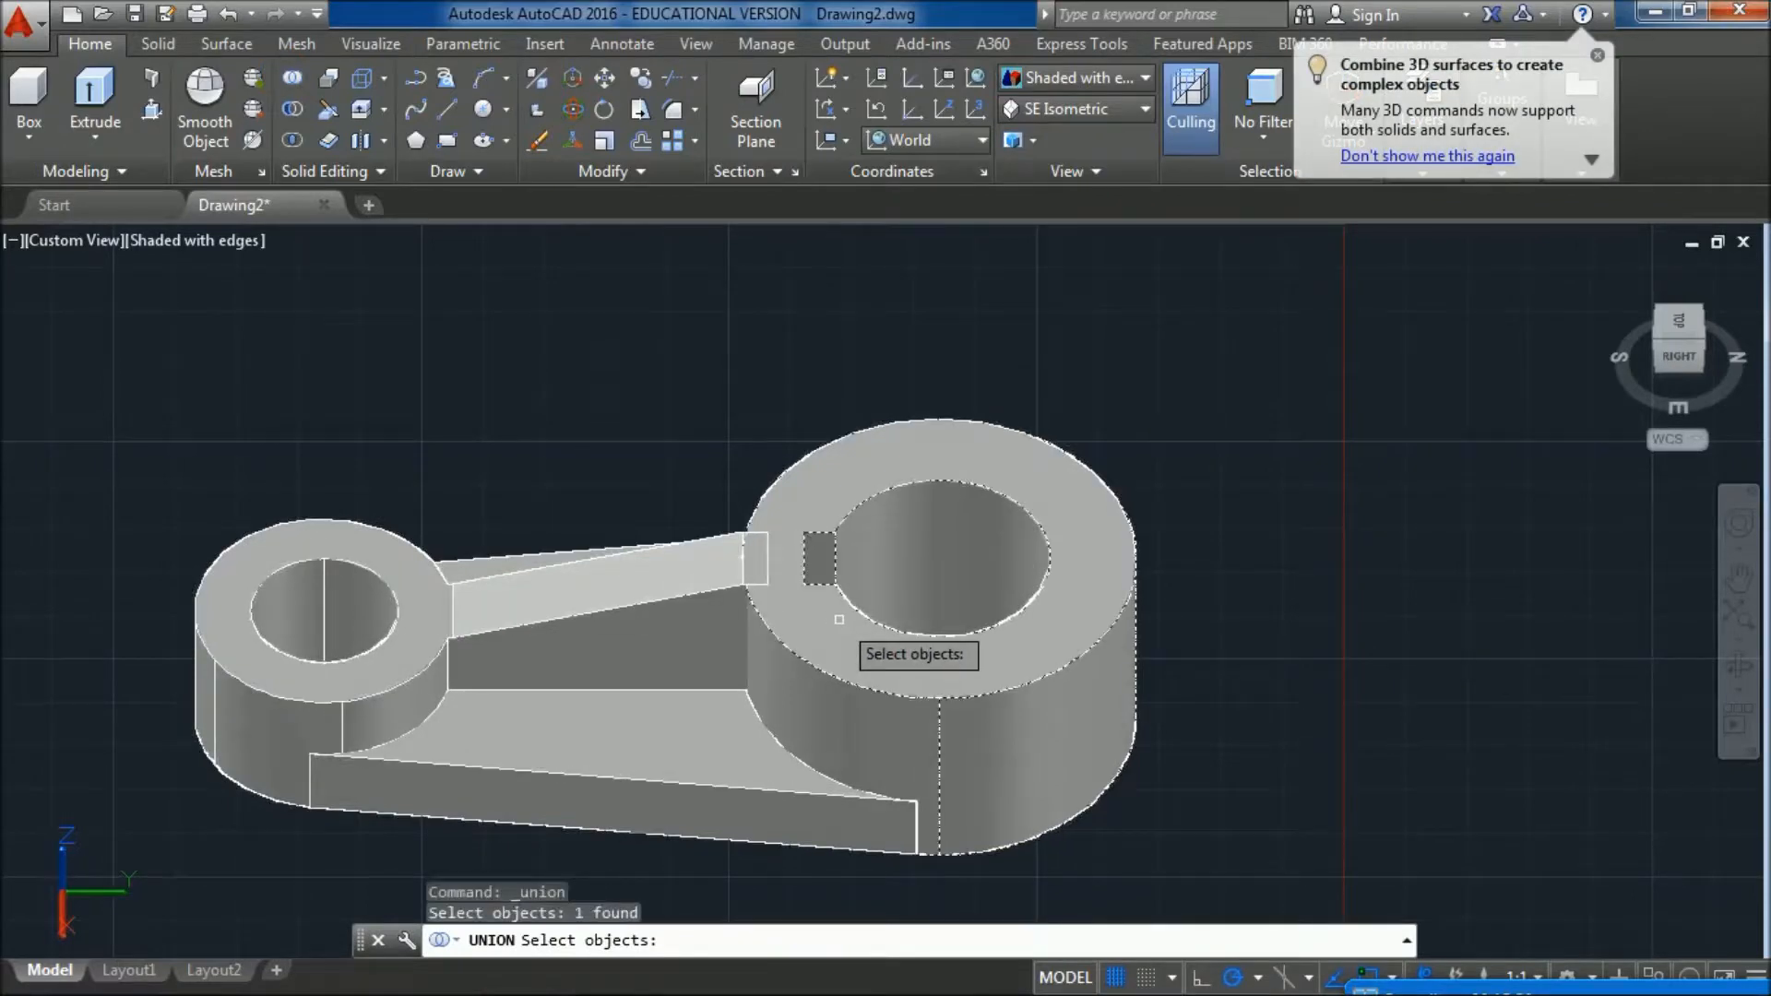
click(701, 760)
click(596, 561)
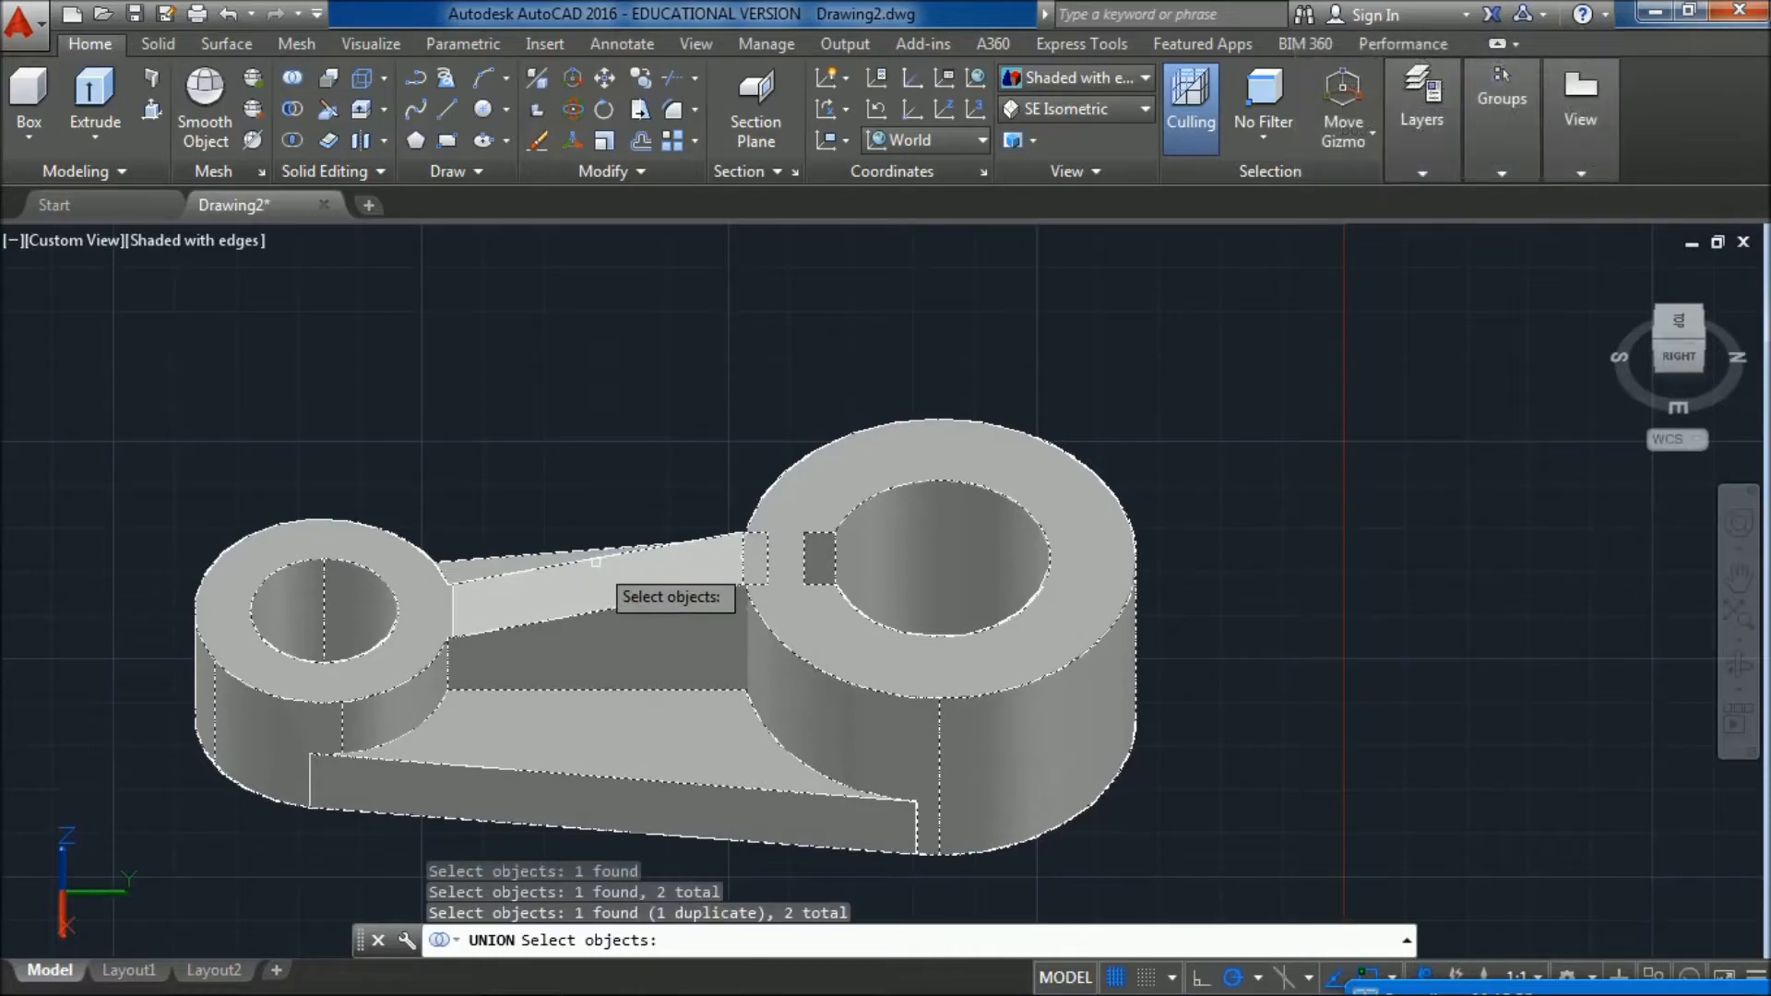
key(Return)
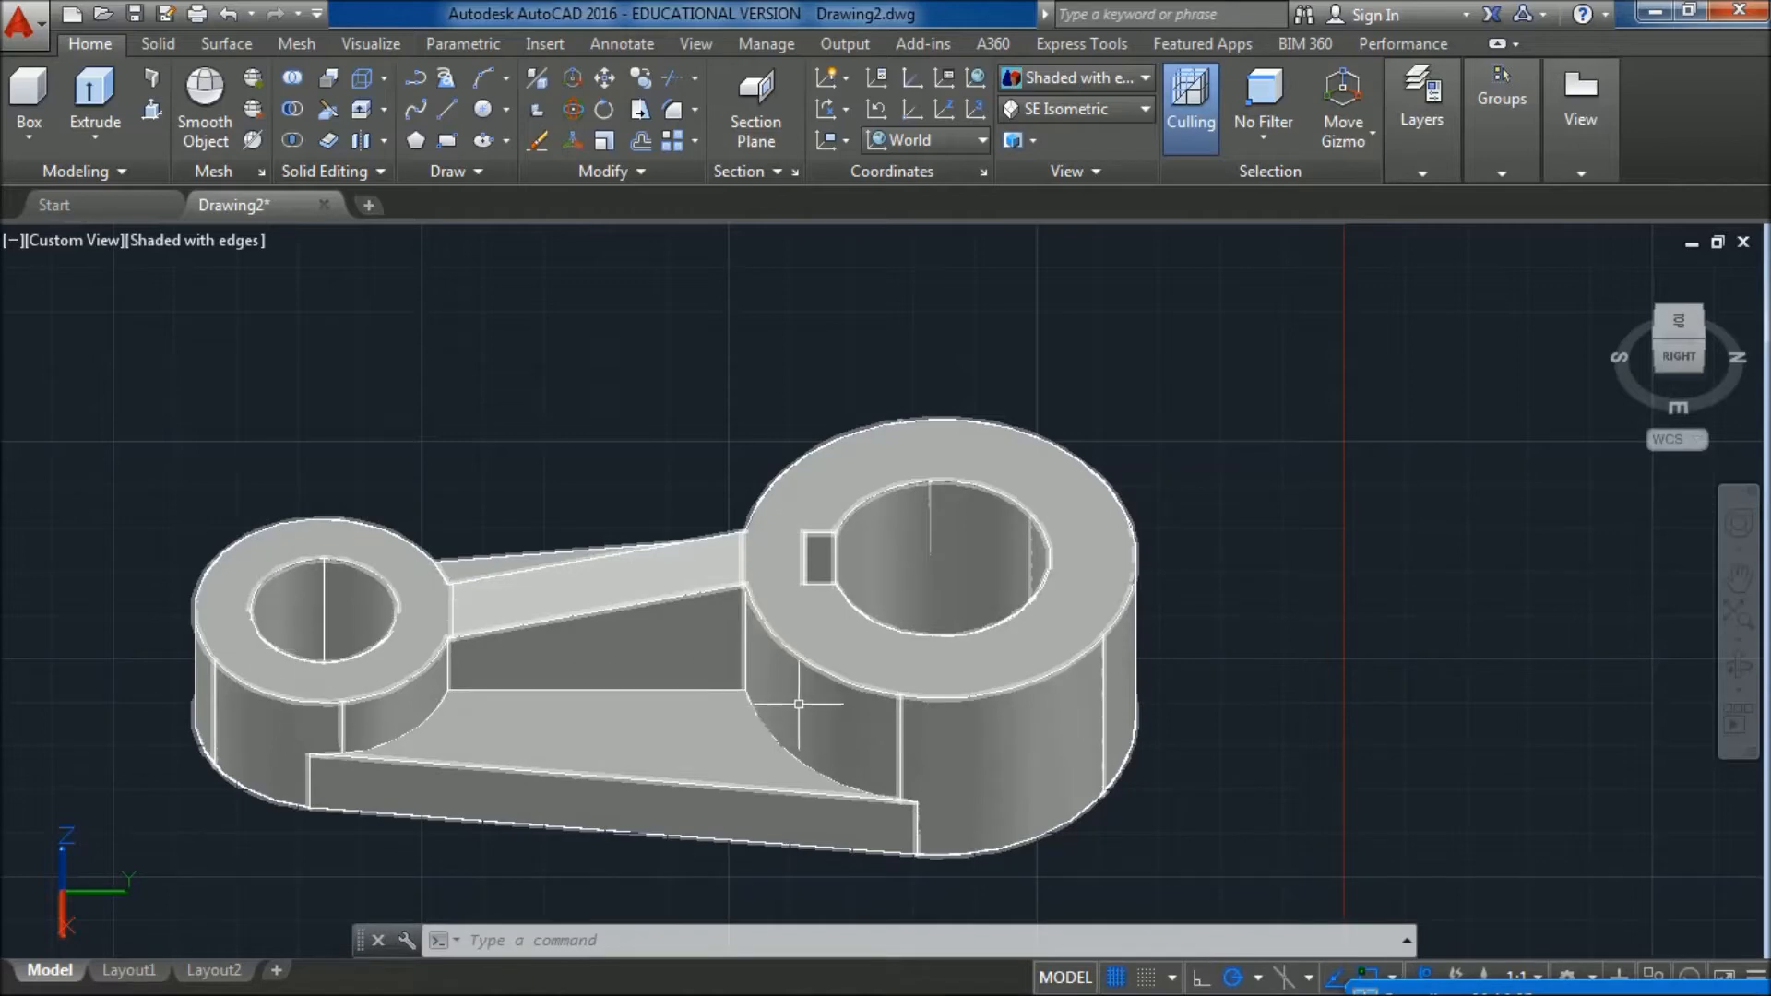
- Set the color of the united link solid to Cyan in its quick properties
click(1090, 569)
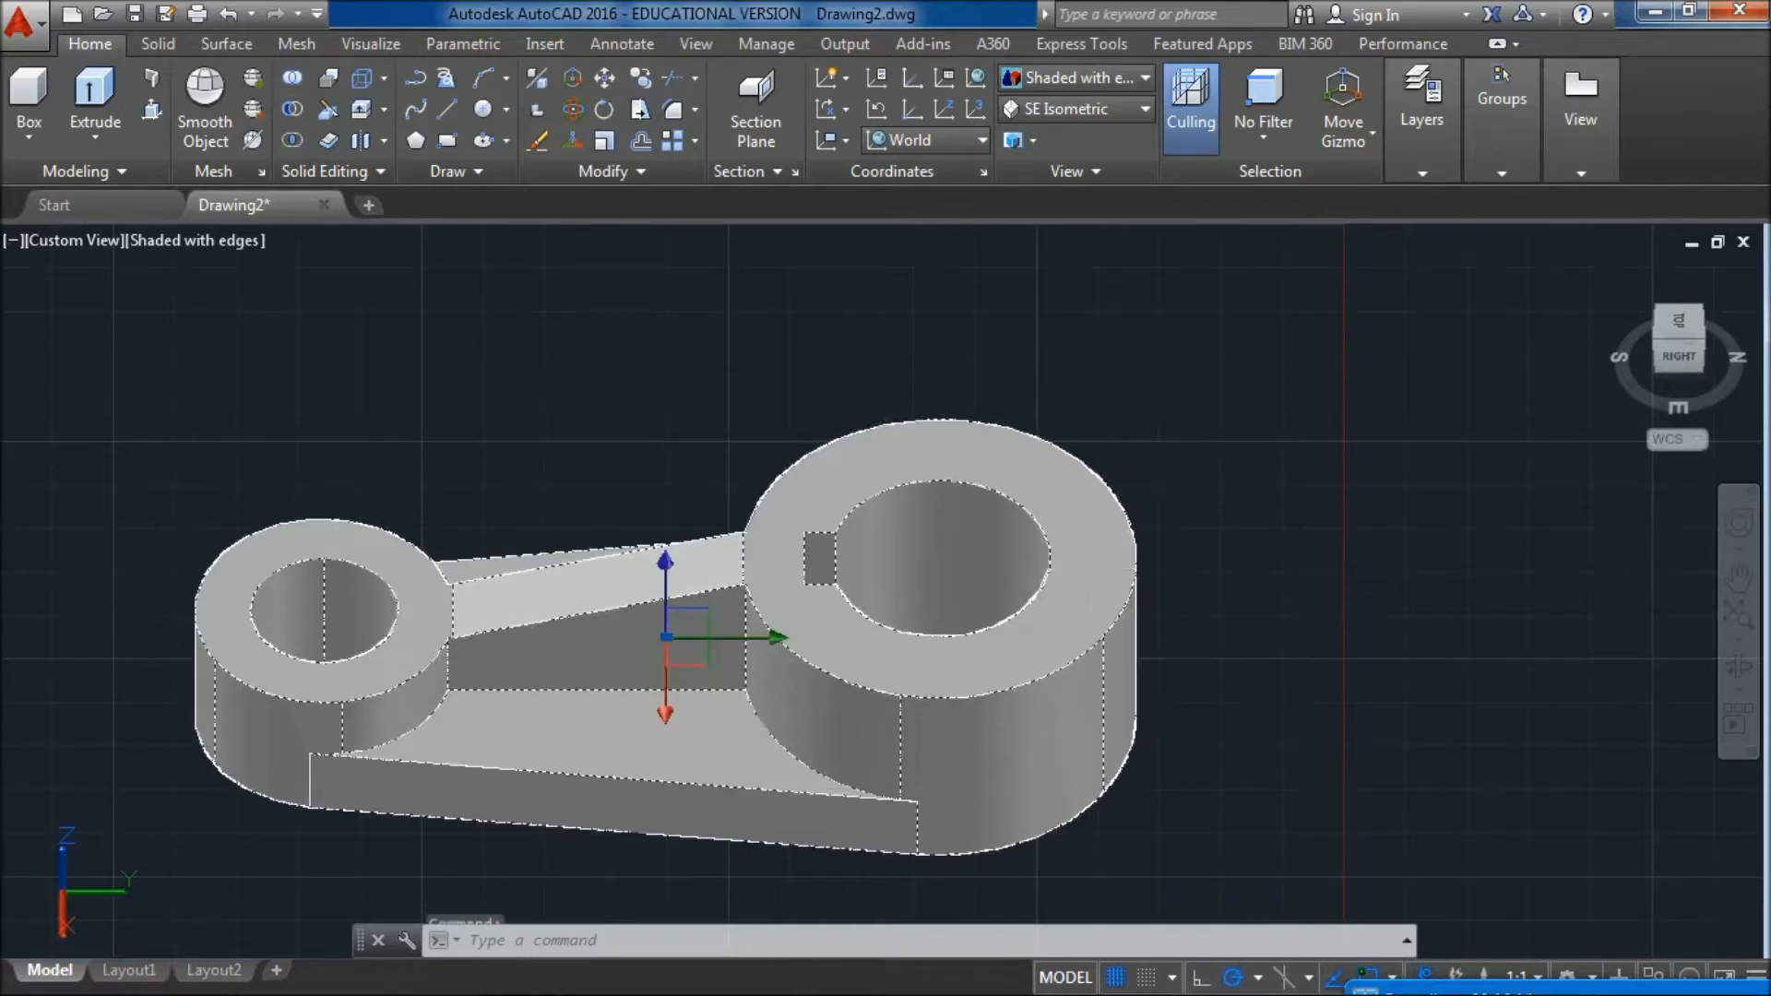
click(1405, 426)
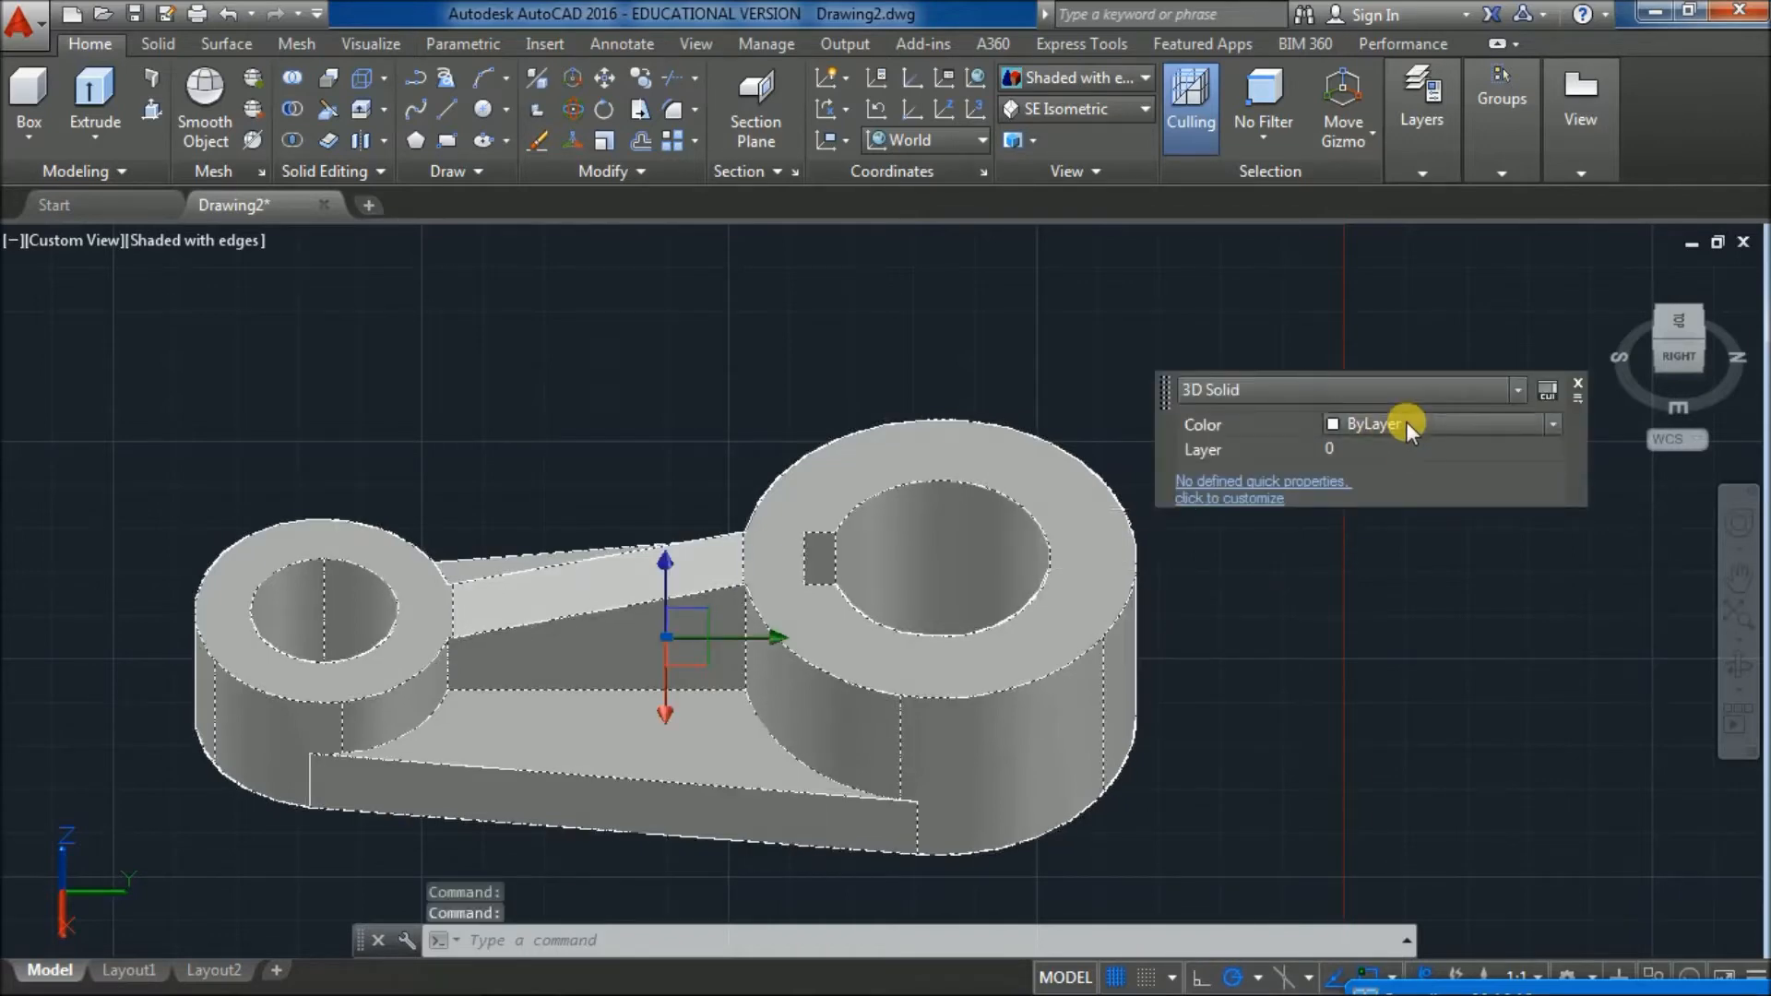
click(1554, 424)
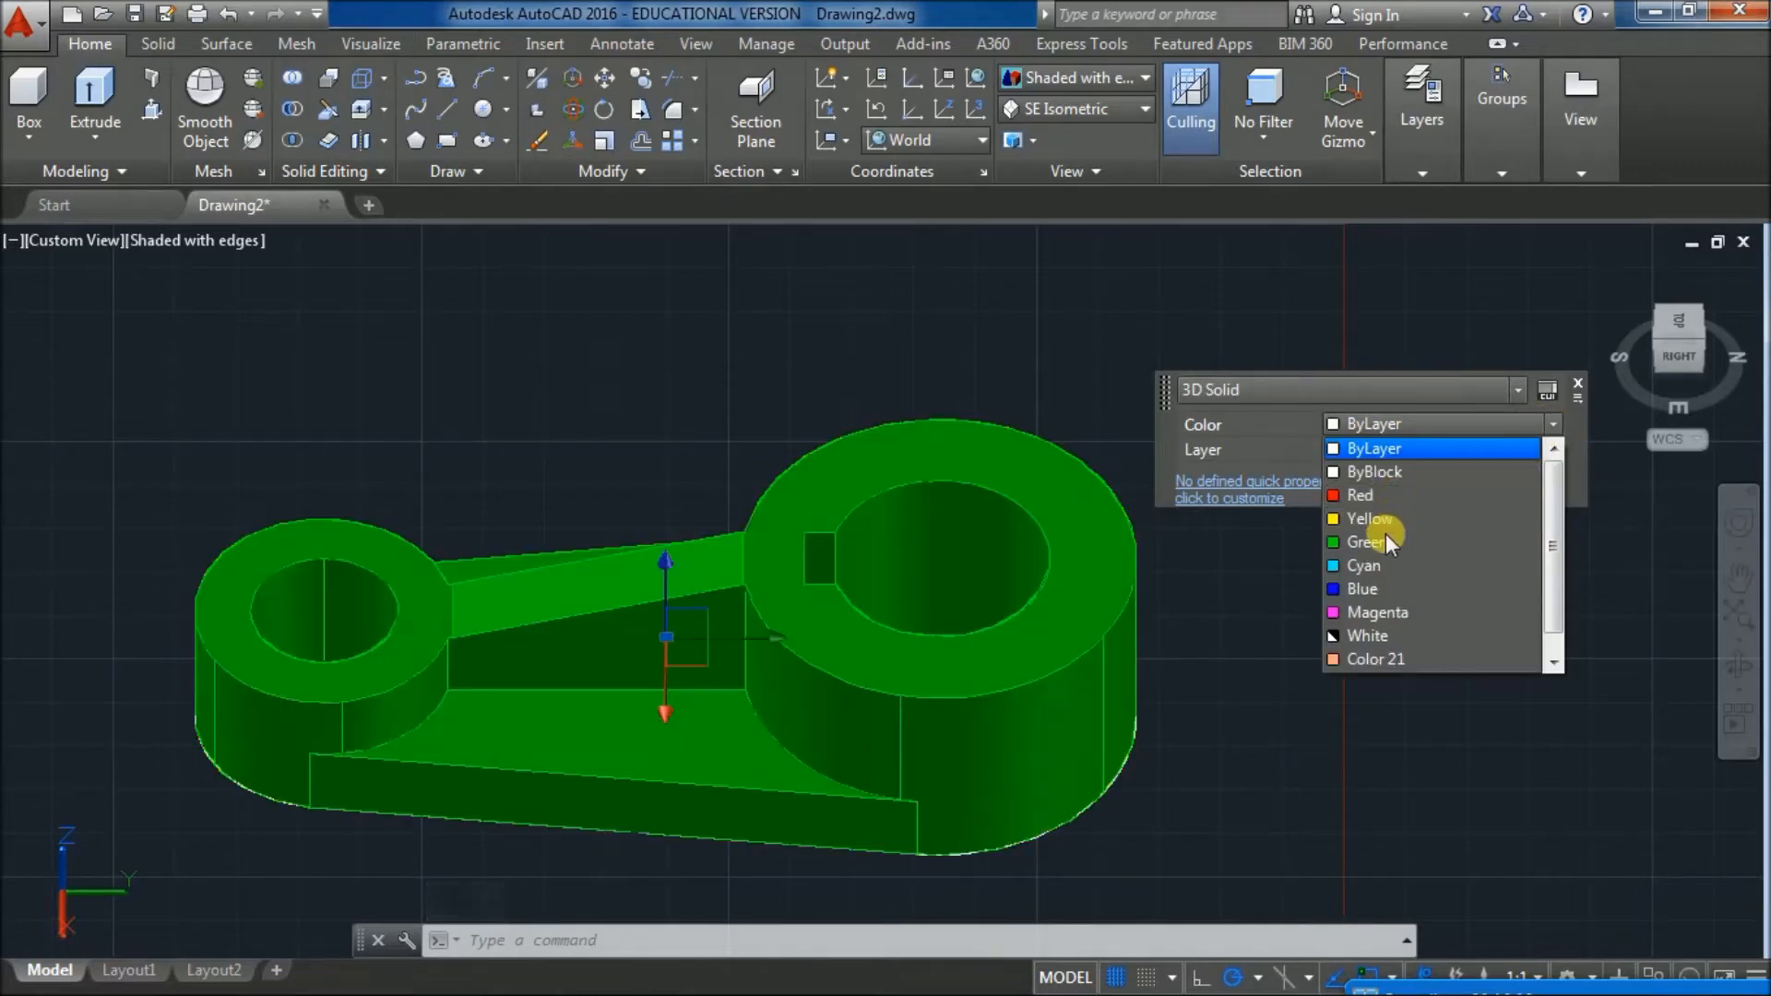
click(1375, 564)
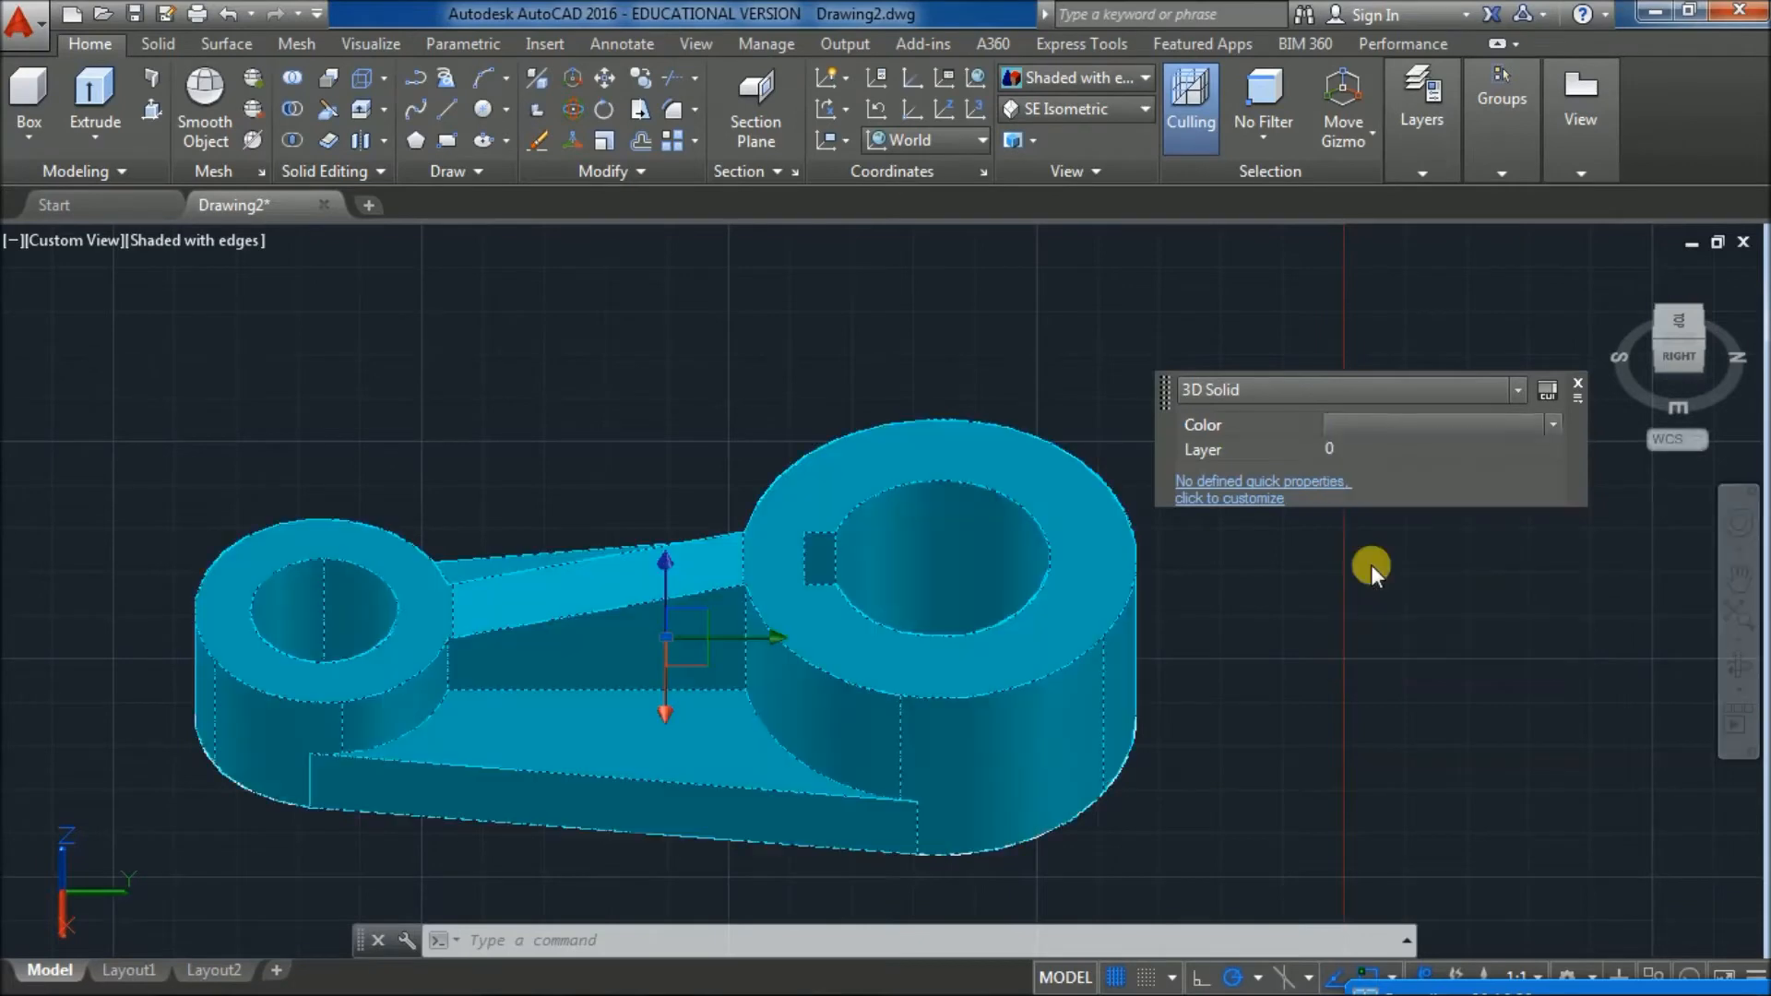
click(1579, 390)
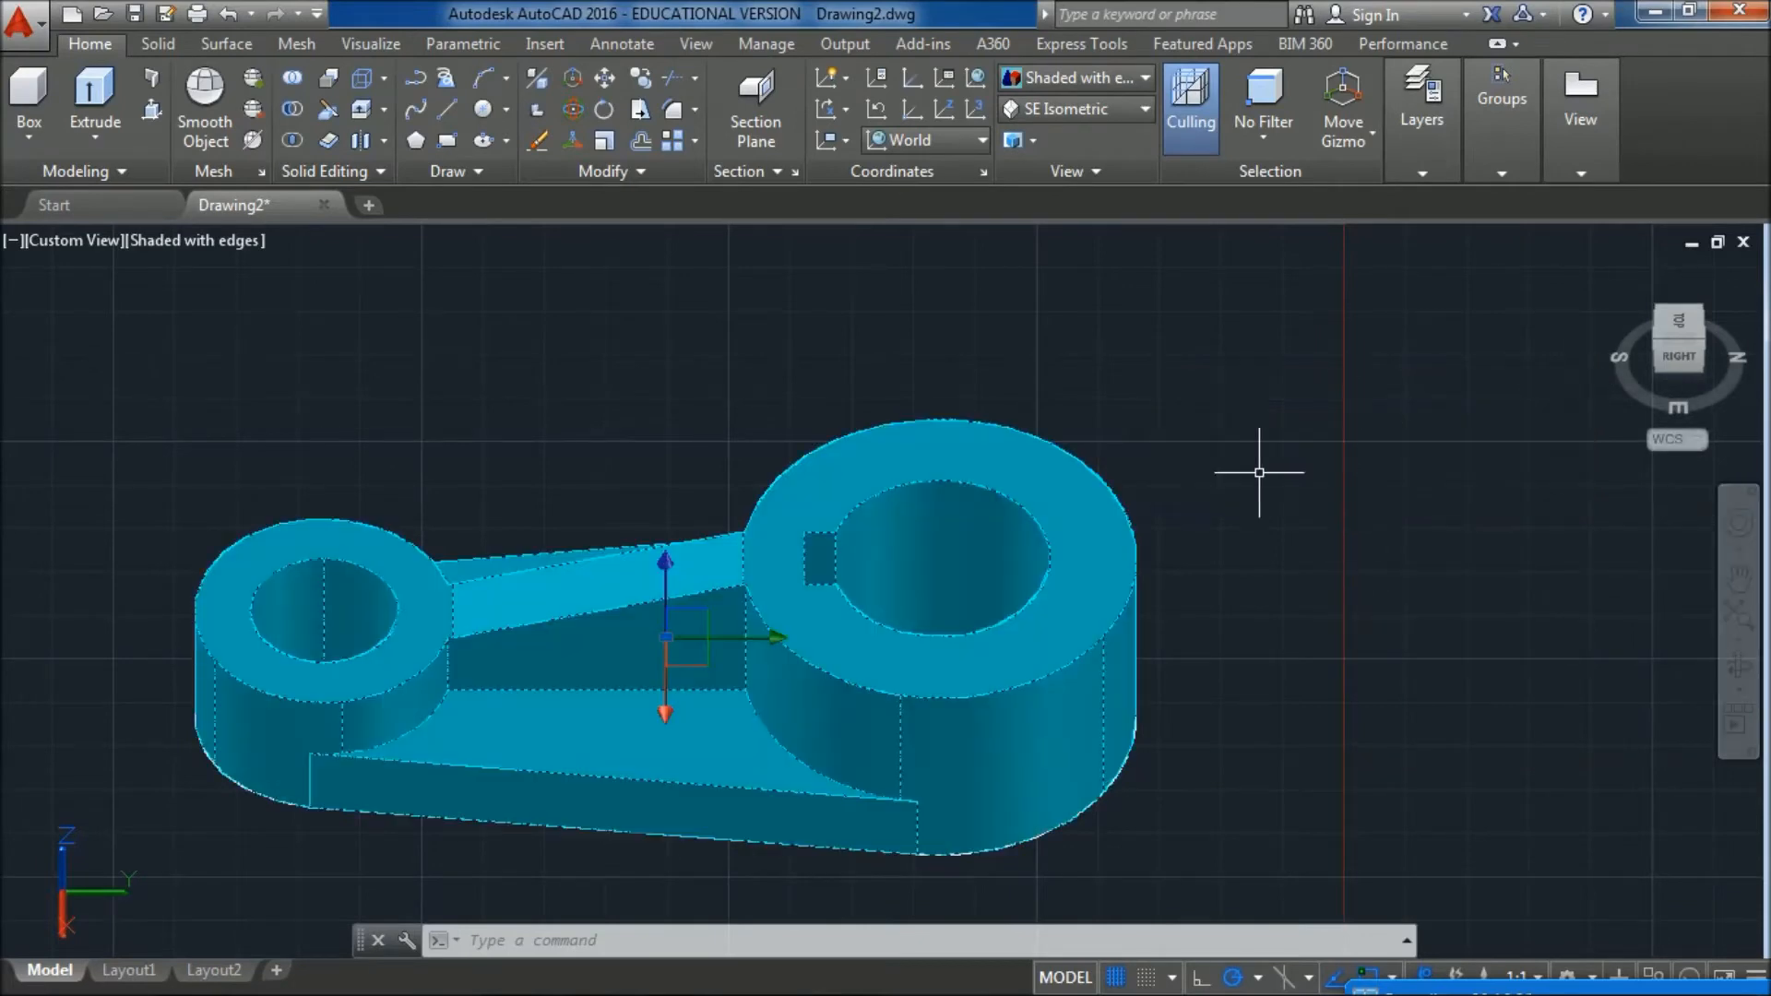
- Turn the cyan link around to inspect it from its opposite long side and start a free 3D orbit
middle_drag(1186, 581, 1364, 471)
mouse_move(1690, 371)
mouse_down()
mouse_move(1618, 327)
mouse_move(1411, 357)
mouse_move(1178, 352)
mouse_move(833, 257)
mouse_move(781, 369)
mouse_move(780, 308)
mouse_up()
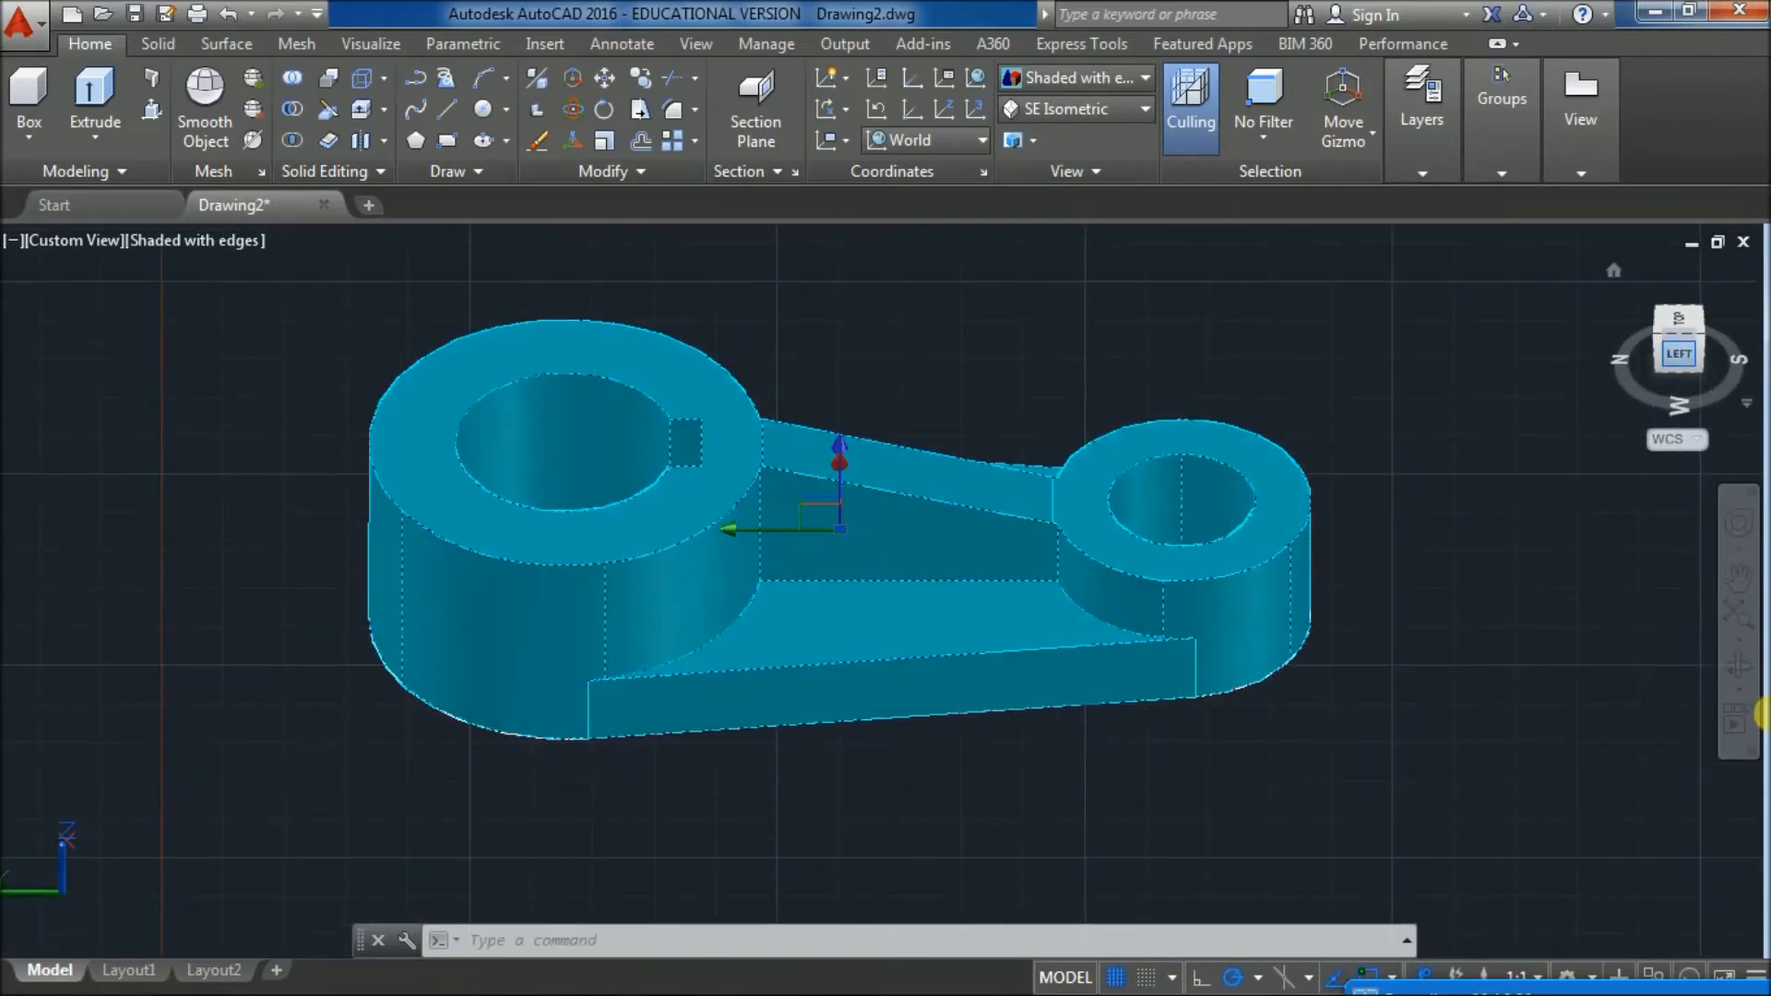
click(1738, 663)
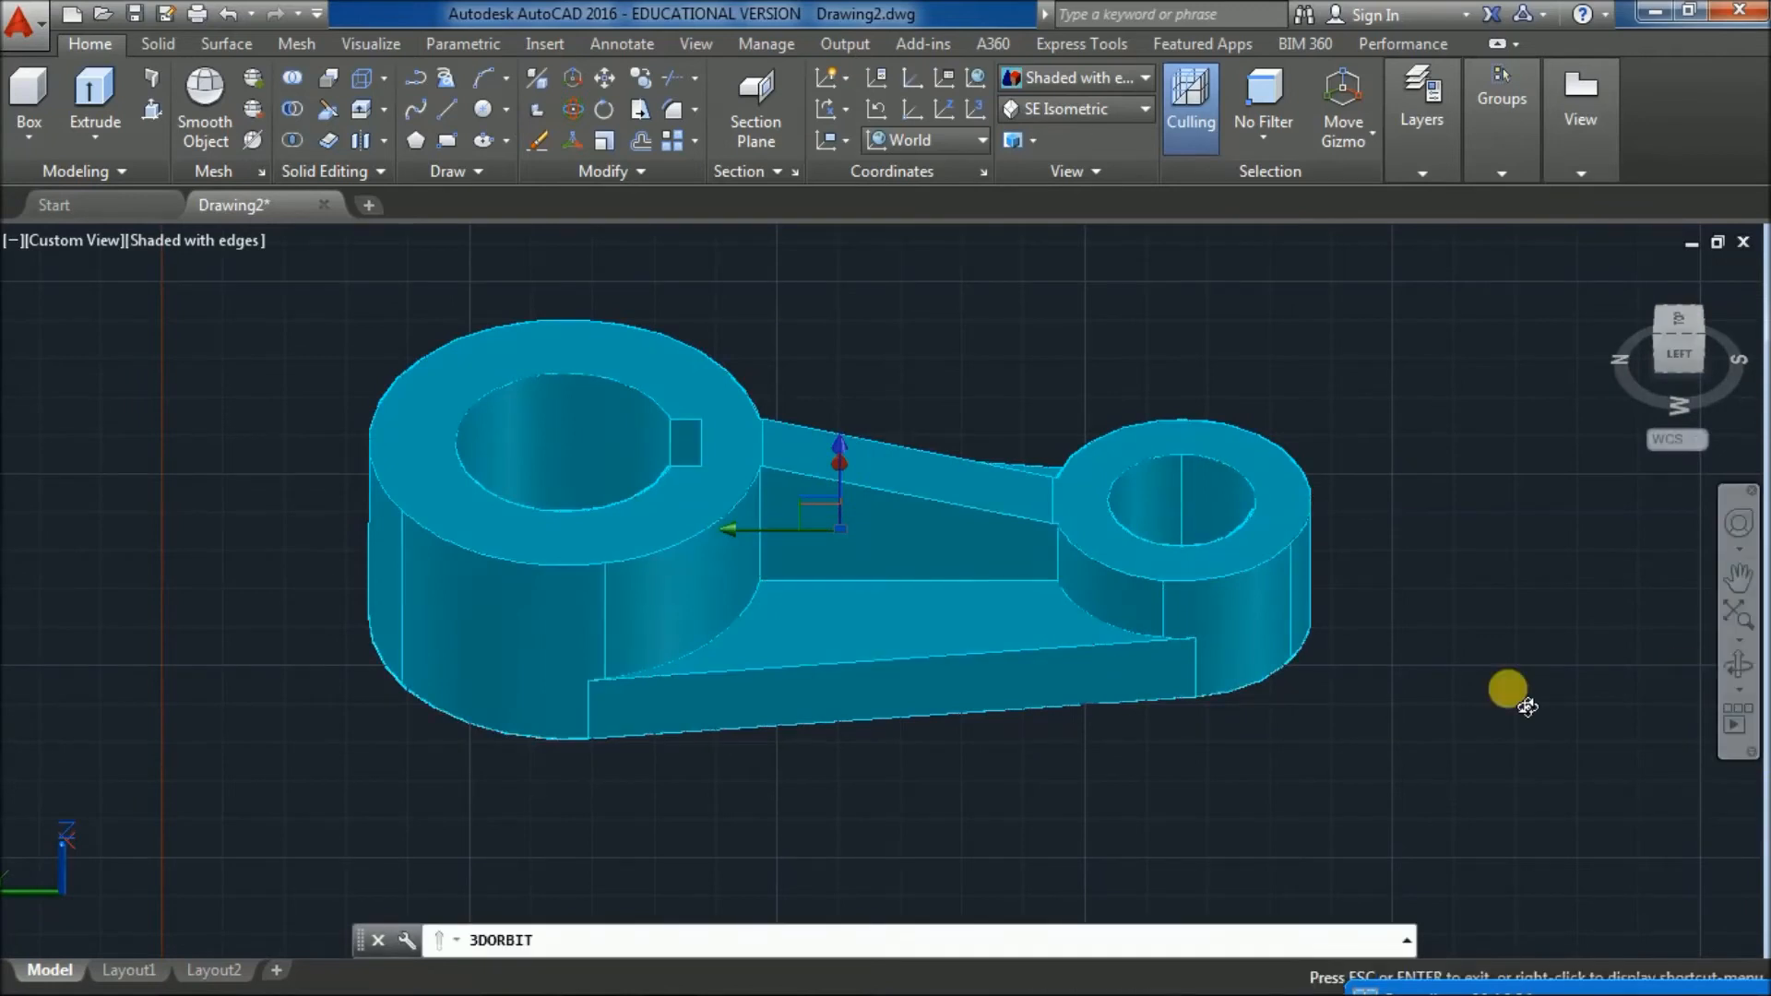